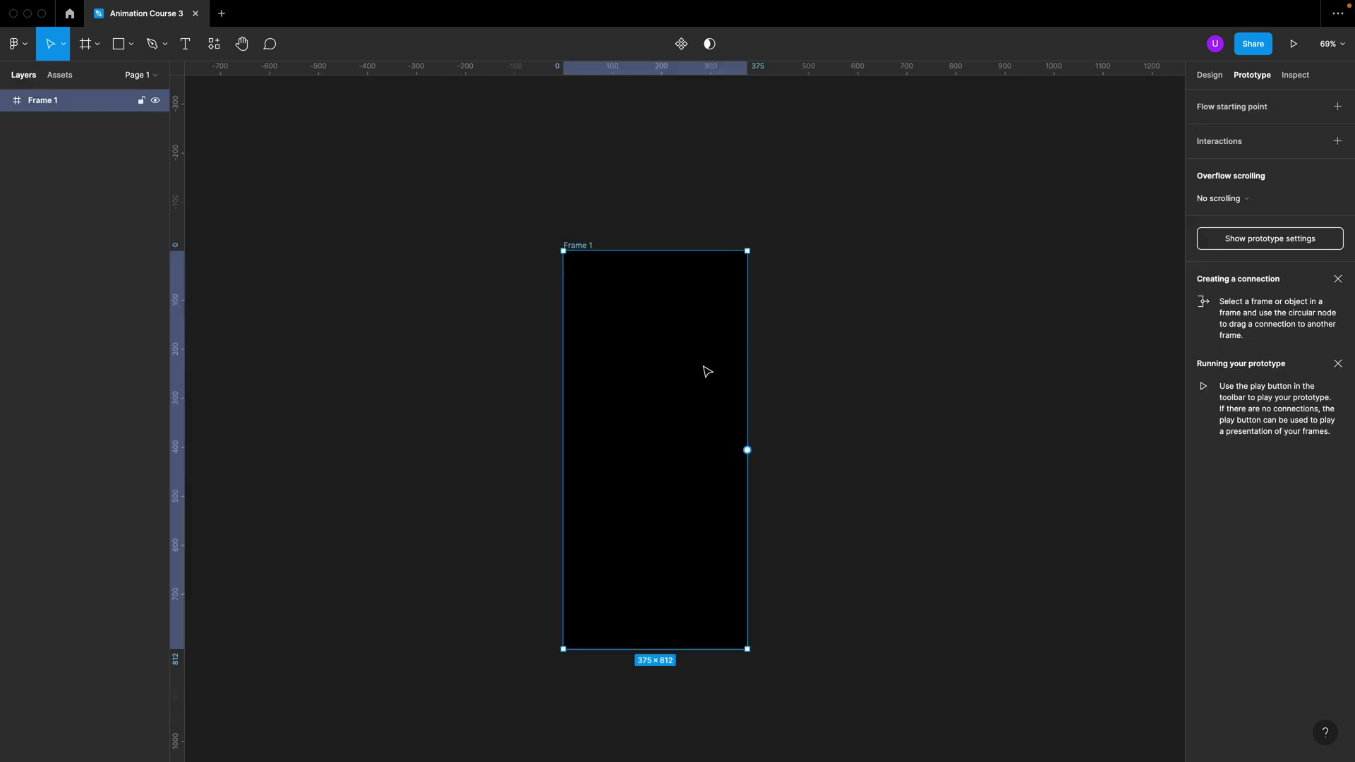
Step: Draw a closed curved blob with the Pen tool in the middle of Frame 1, about 351 × 421
key("p")
left_click(700, 463)
mouse_move(635, 489)
left_mouse_down()
mouse_move(602, 434)
mouse_move(614, 375)
mouse_move(661, 300)
mouse_move(723, 345)
left_mouse_up()
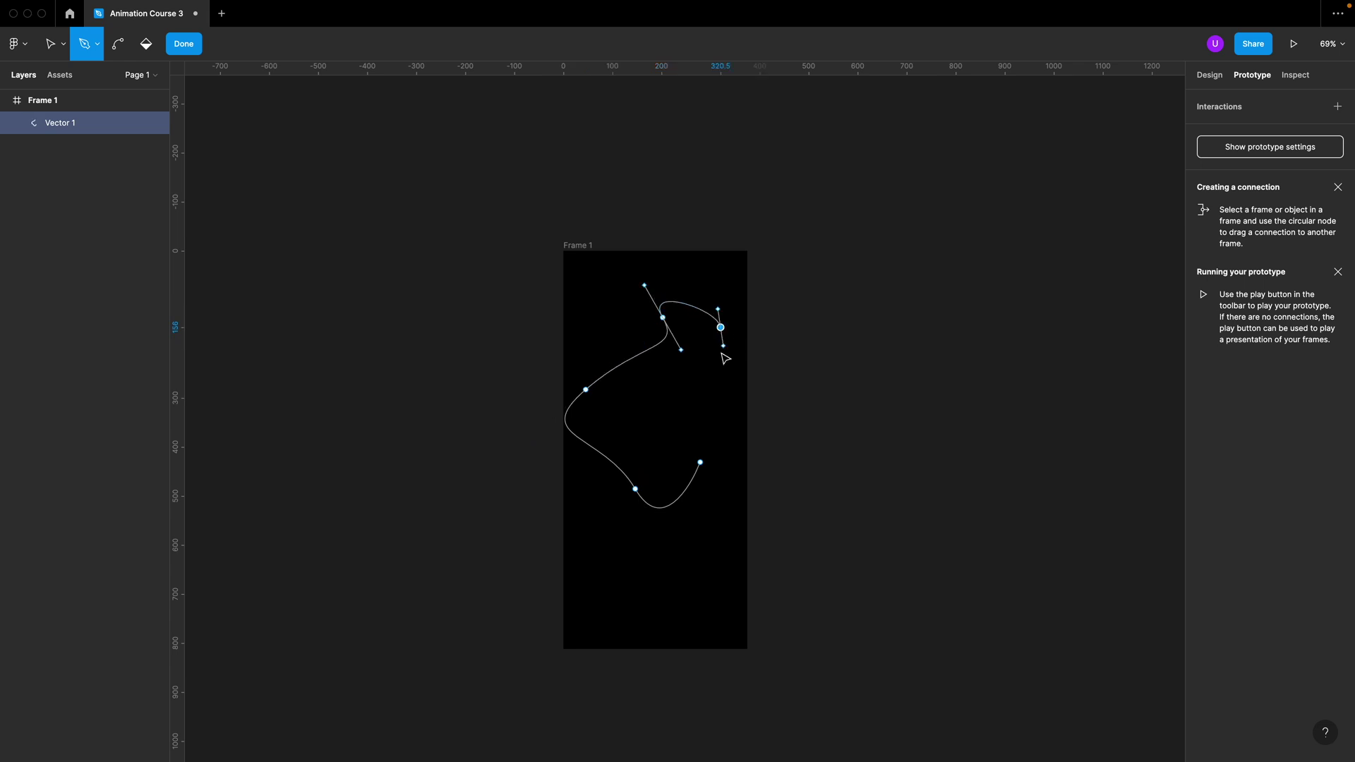
left_click_drag(725, 414, 745, 416)
left_click_drag(728, 464, 709, 470)
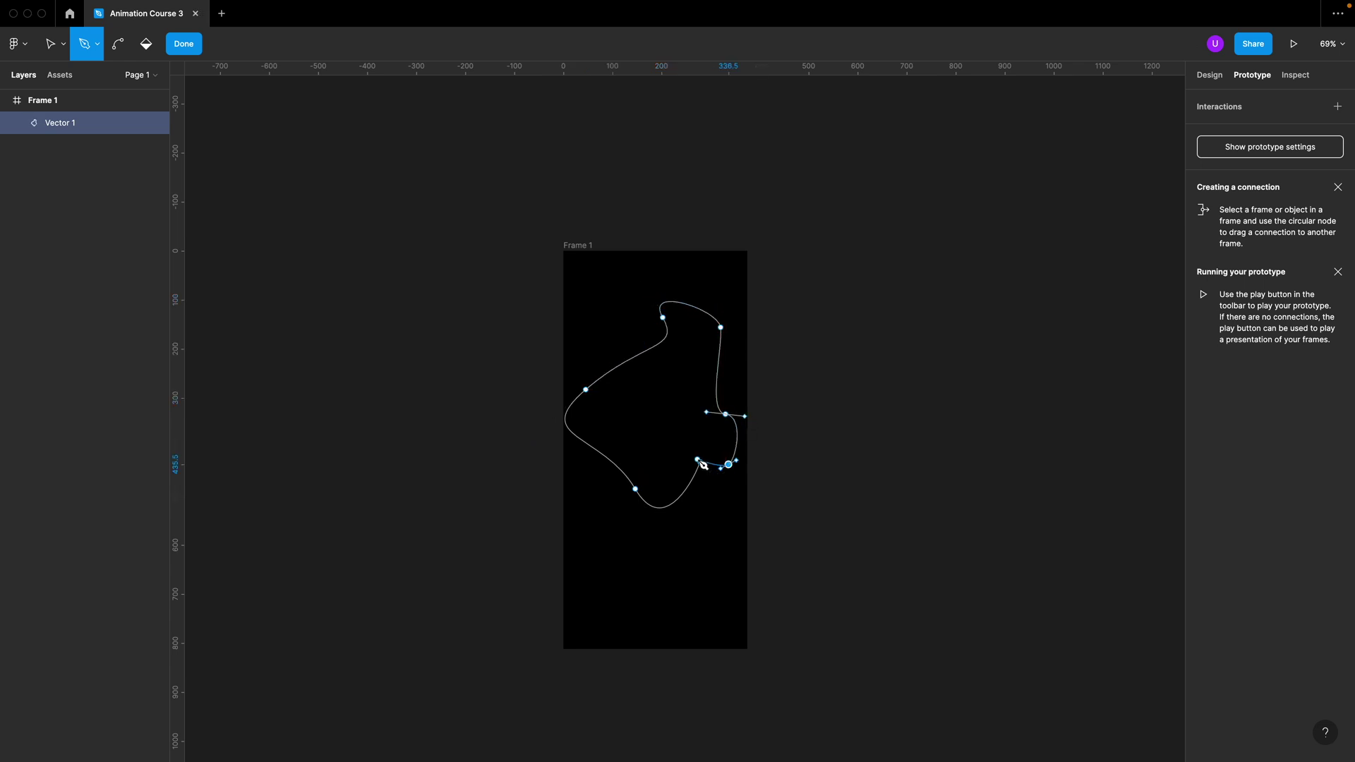
left_click(704, 467)
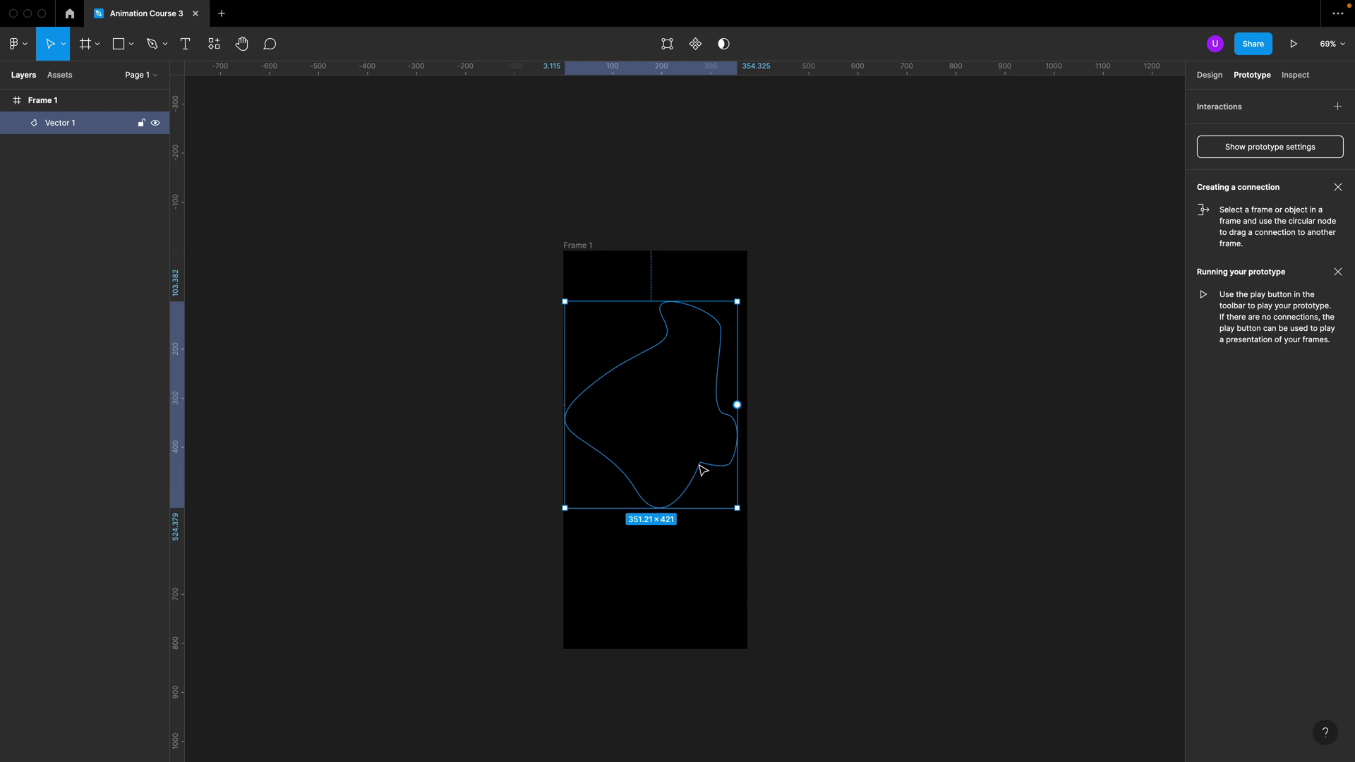
Step: Draw a second closed curved blob with the Pen tool in the lower half of Frame 1, about 303 × 401
key("p")
left_click(663, 595)
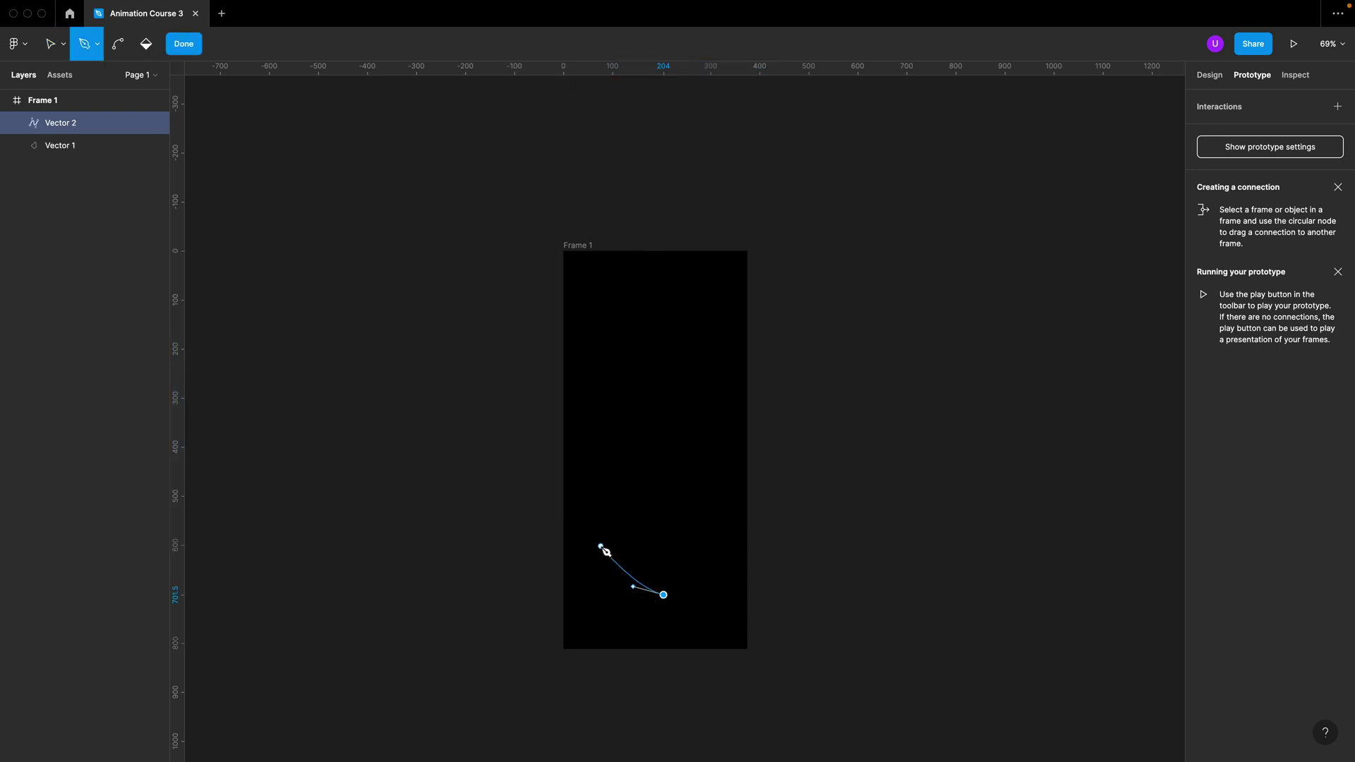
left_click_drag(601, 547, 671, 459)
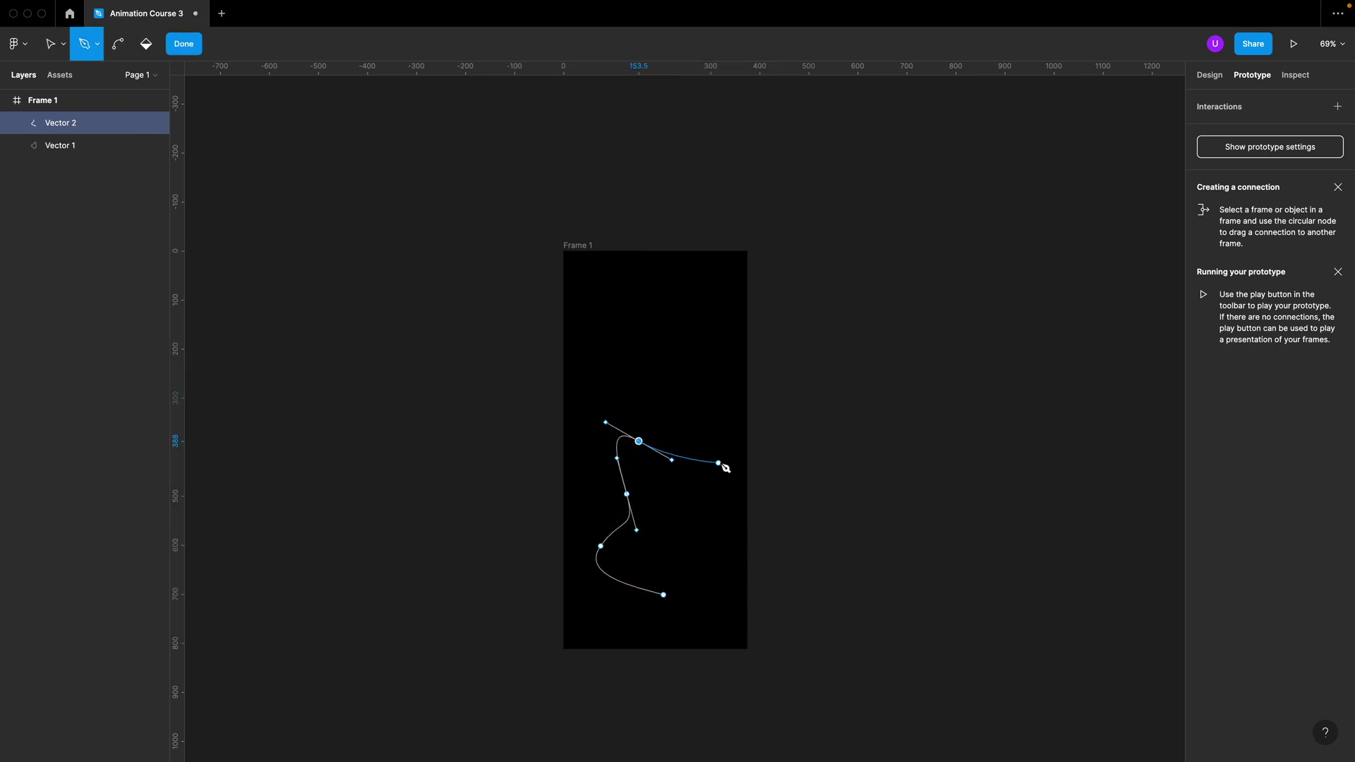
left_click(719, 462)
left_click(733, 494)
left_click_drag(720, 538, 665, 639)
left_click(691, 612)
left_click(663, 595)
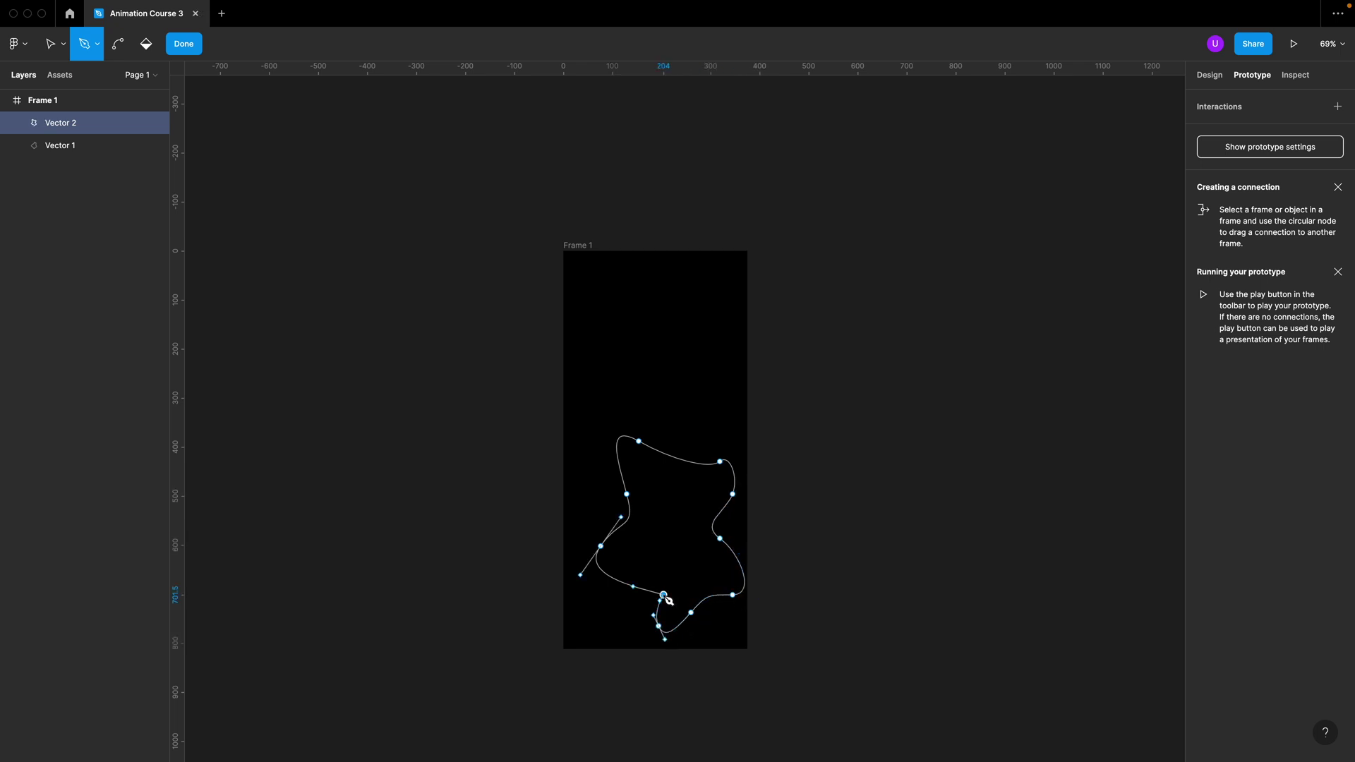
key("Escape")
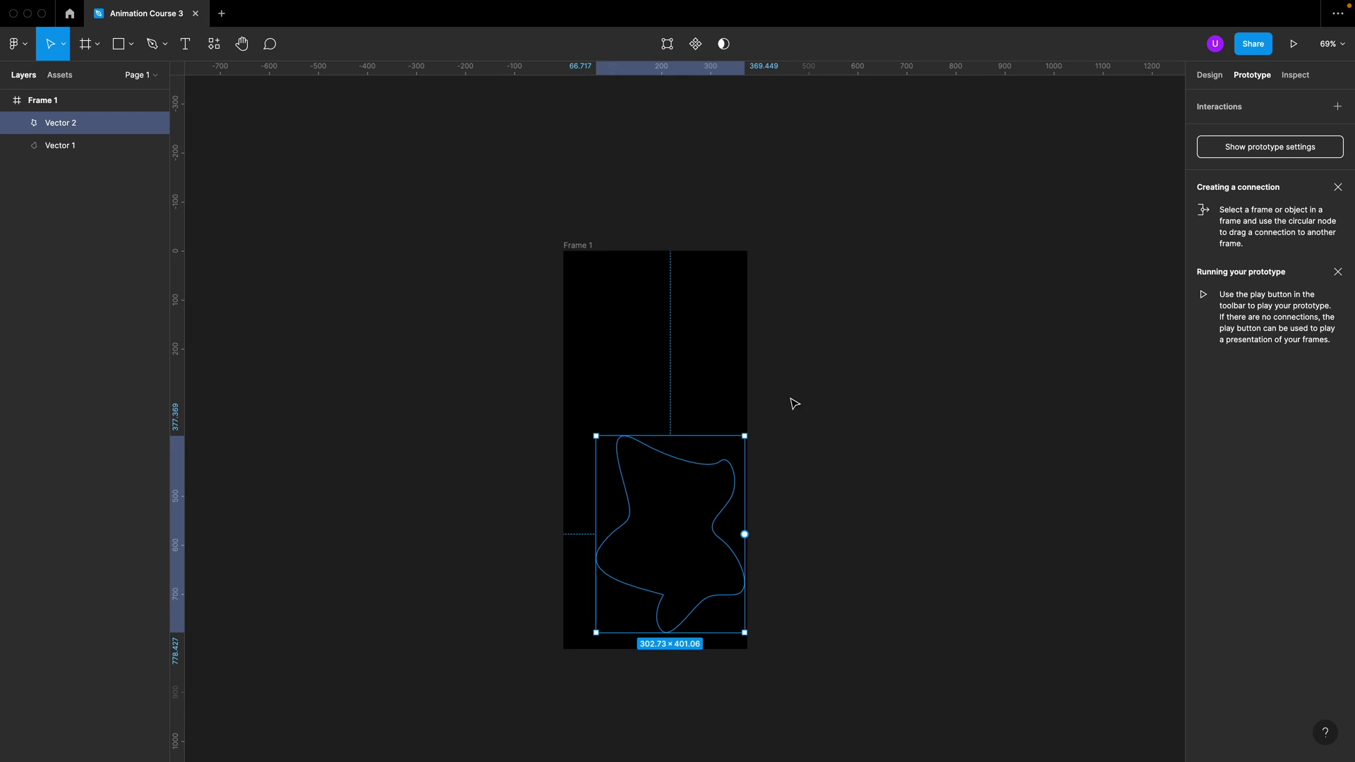
left_click(915, 441)
Step: Draw a third closed curved blob with the Pen tool near the top of Frame 1, about 361 × 283
key("p")
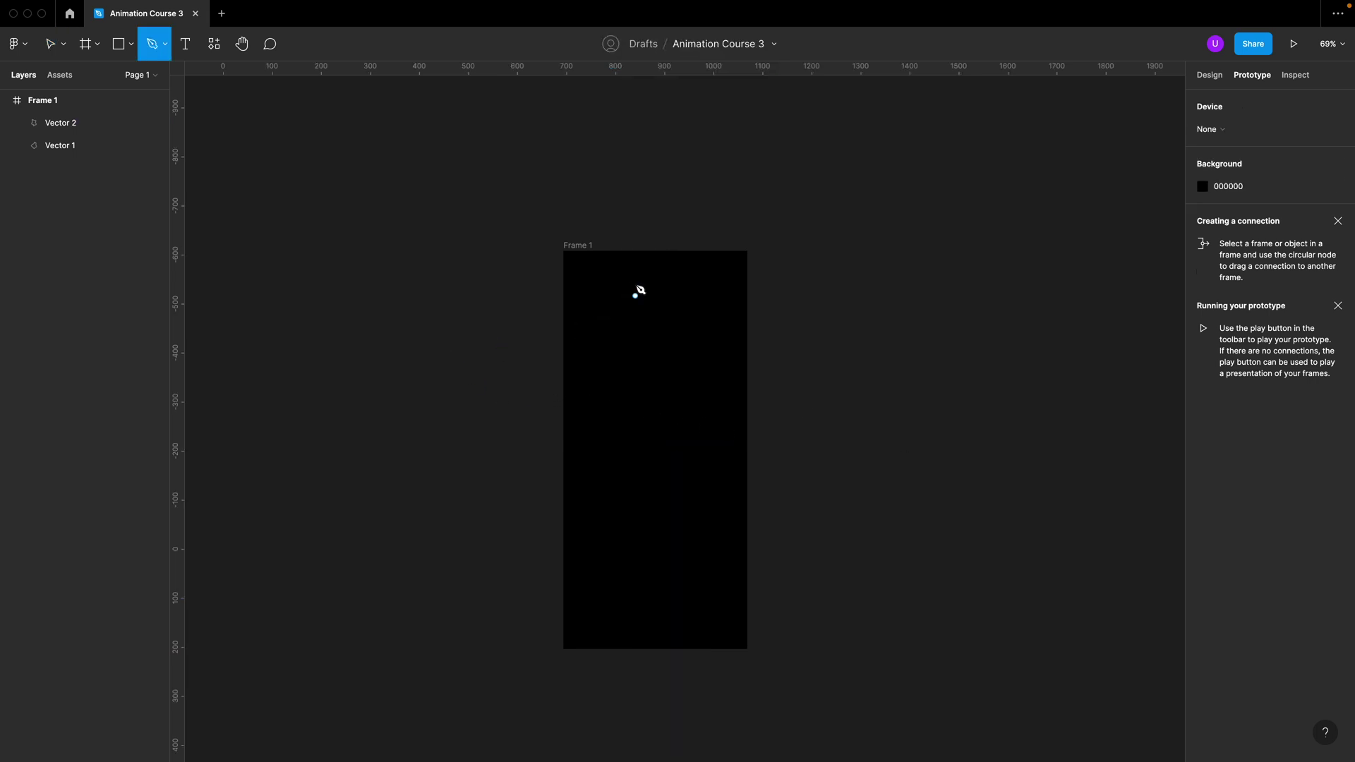
left_click(635, 272)
left_click_drag(583, 311, 583, 340)
left_click_drag(625, 399, 665, 386)
mouse_move(719, 345)
left_mouse_down()
mouse_move(718, 312)
mouse_move(659, 253)
left_mouse_up()
left_click(635, 273)
key("Escape")
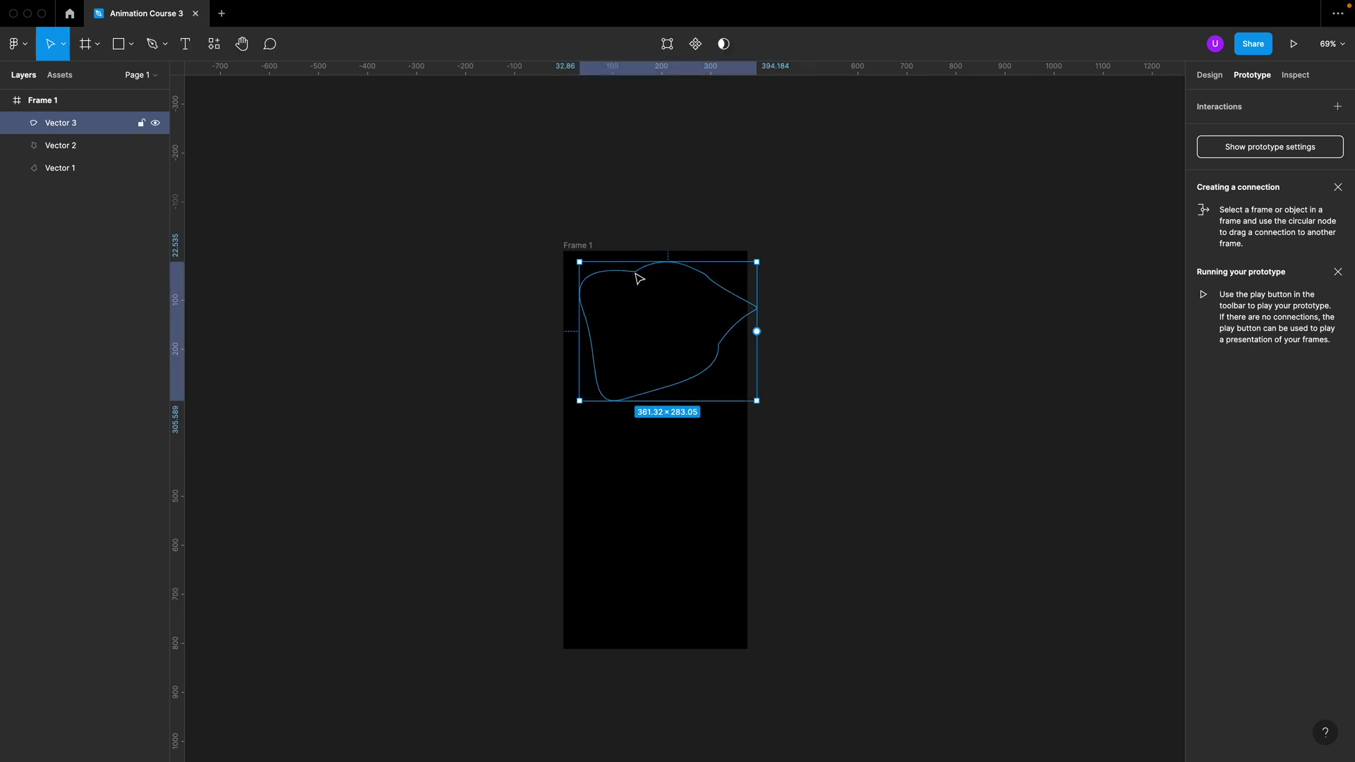
Step: Remove the top blob's stroke and give it a light blue solid fill, 13A7FB
left_click(1198, 77)
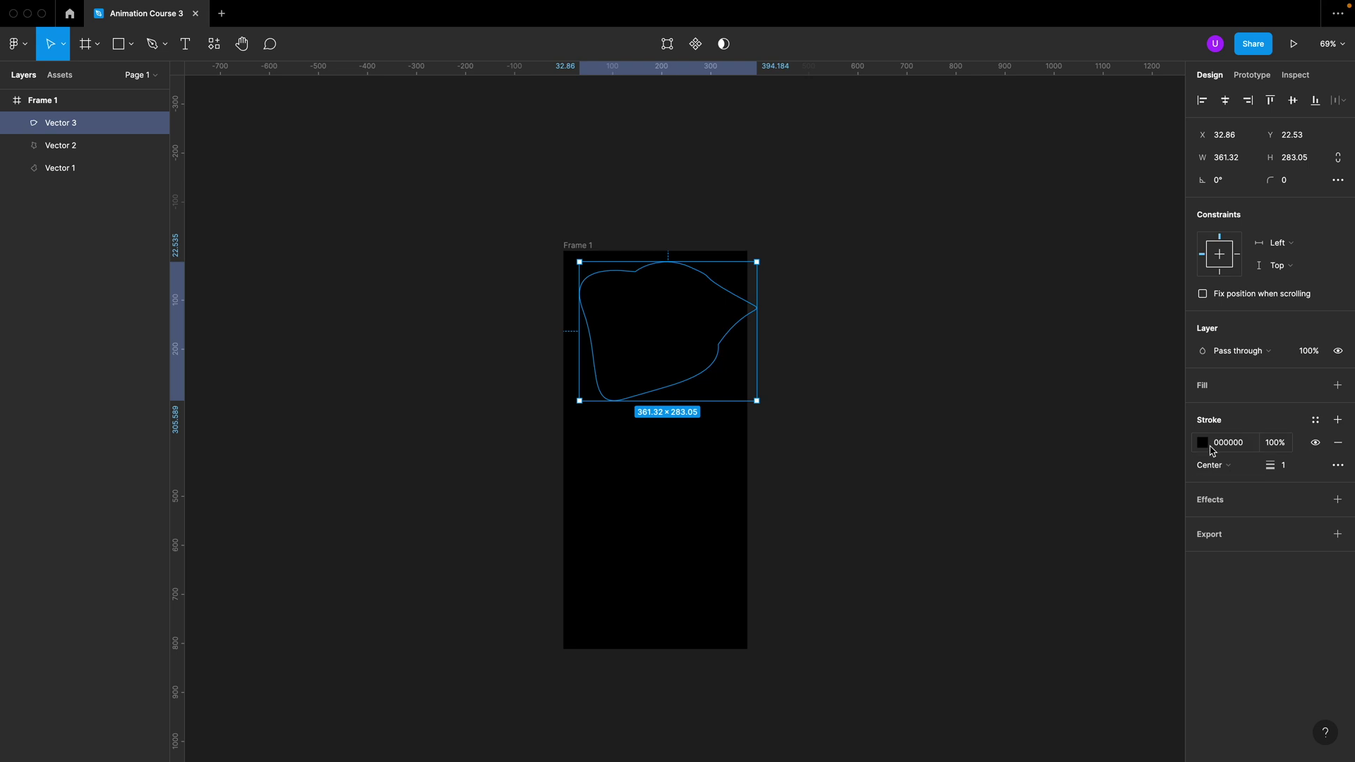
left_click(1338, 443)
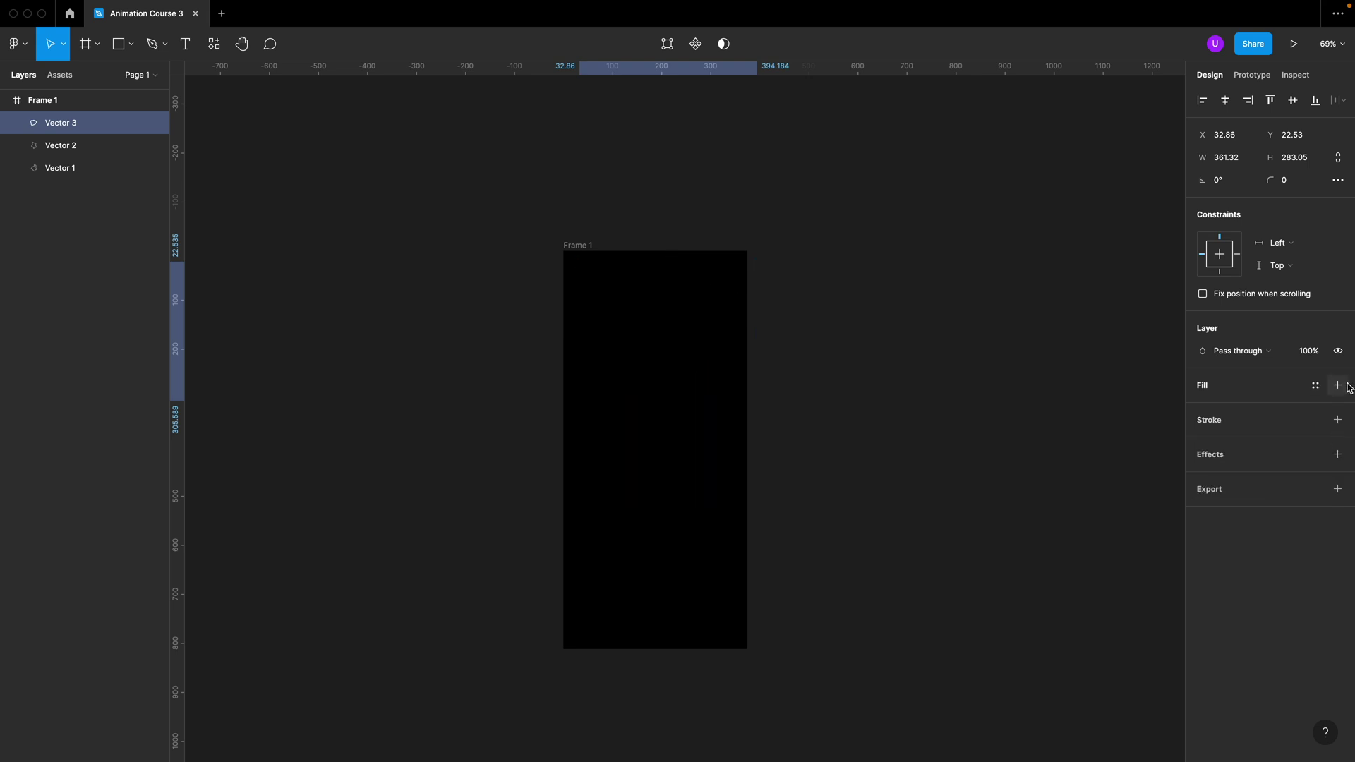
left_click(1338, 385)
left_click(1202, 408)
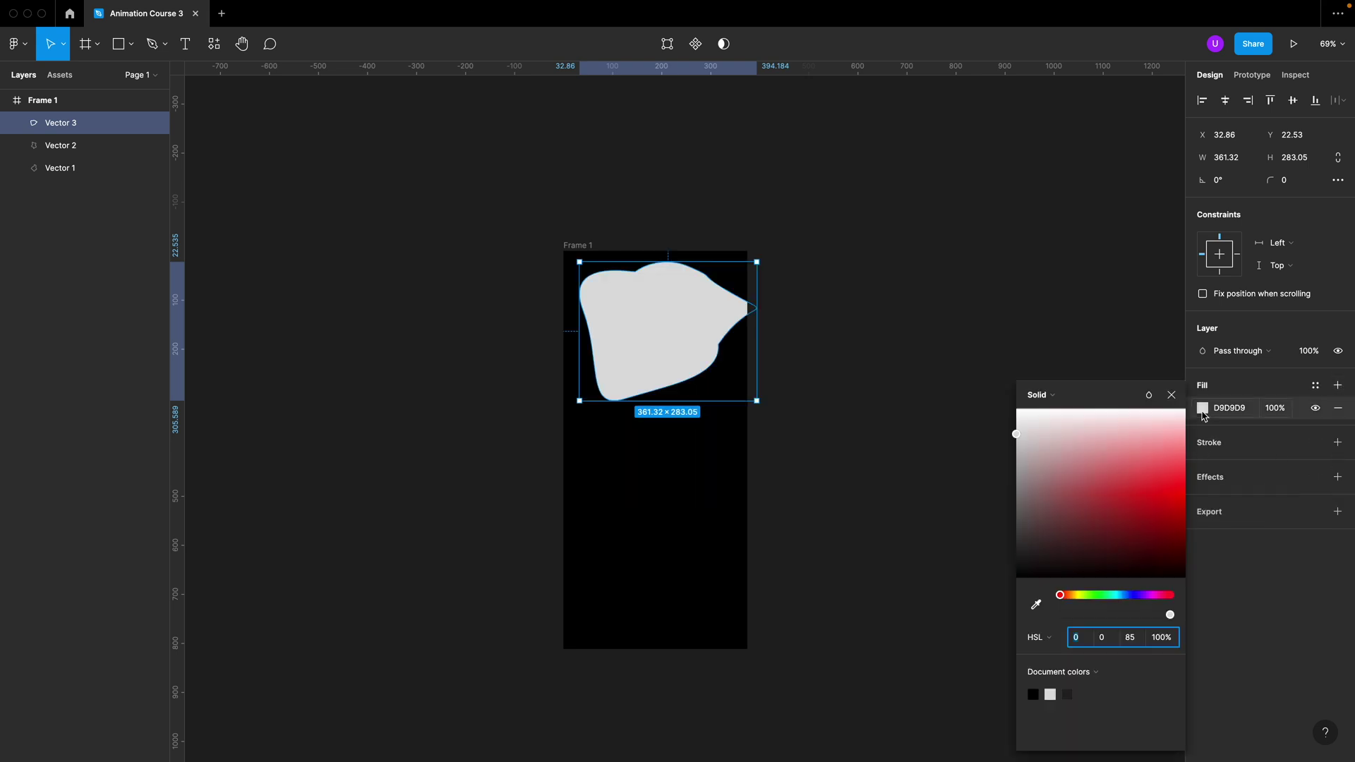
left_click(1125, 596)
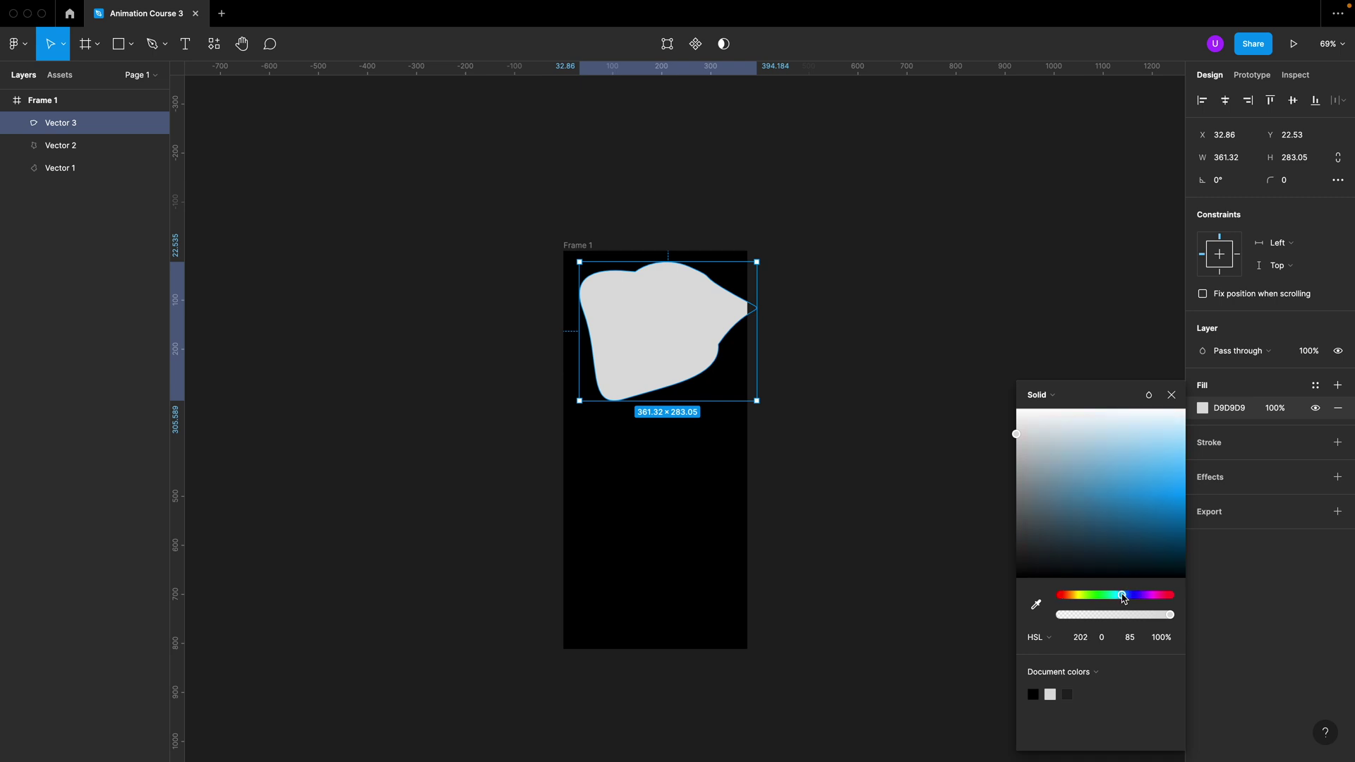
left_click(1172, 487)
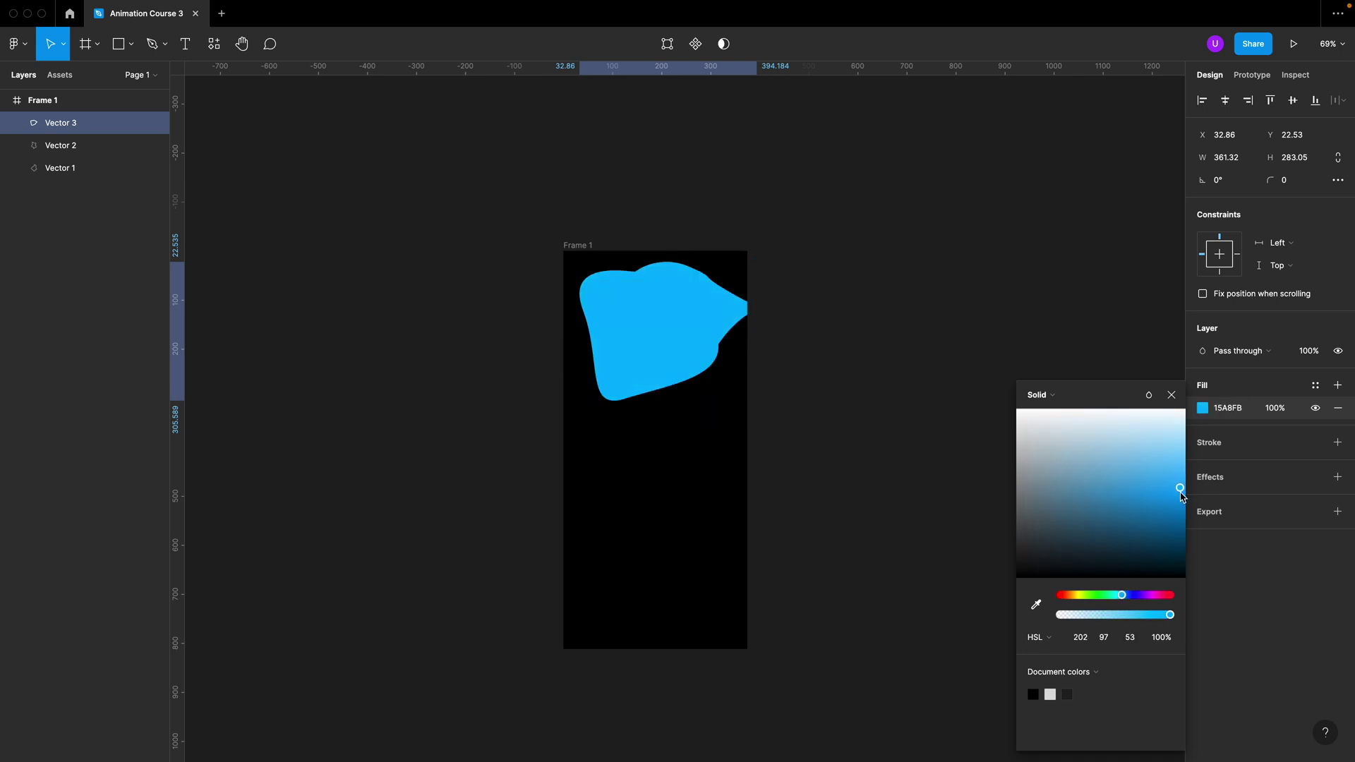
left_click(755, 420)
Step: Remove the stroke from the middle blob, Vector 1, and give it a deep blue solid fill, 030CF6
left_click(664, 430)
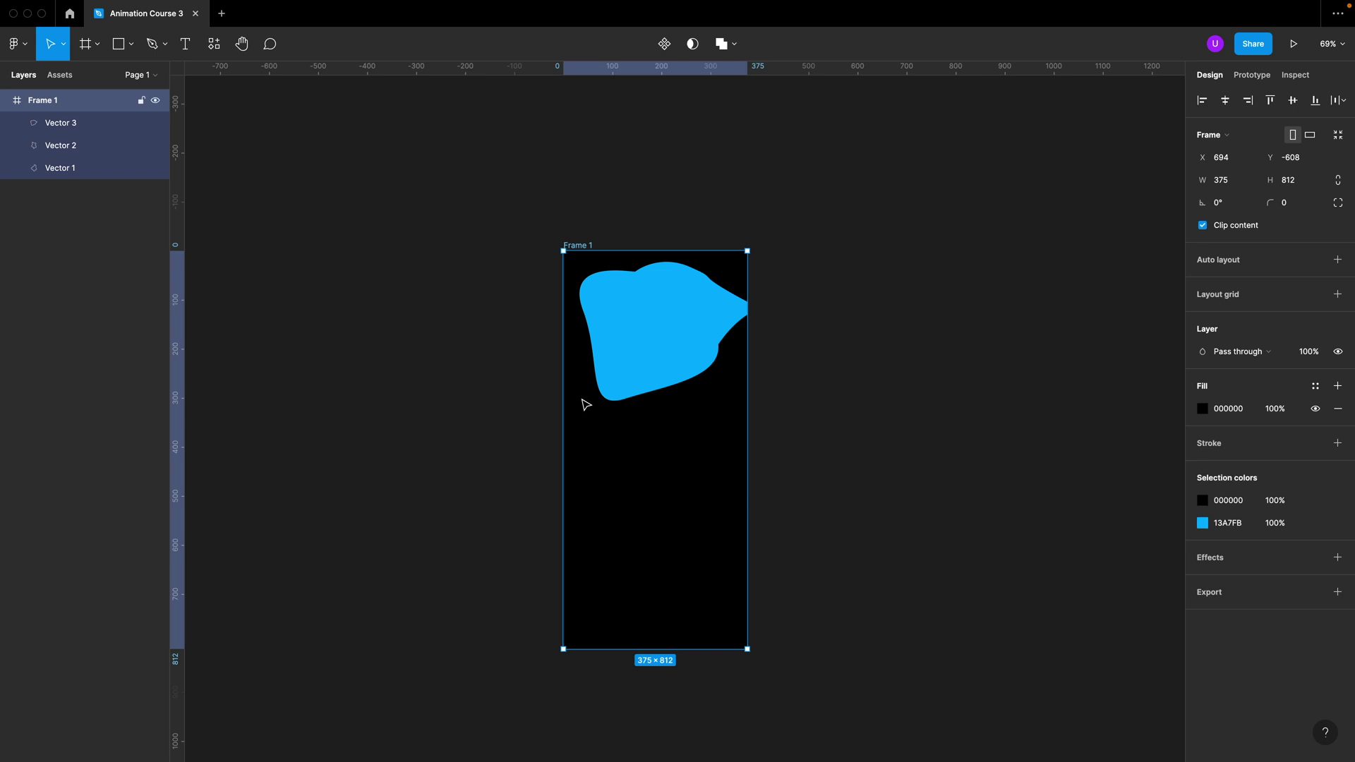
left_click(584, 400)
left_click(1202, 442)
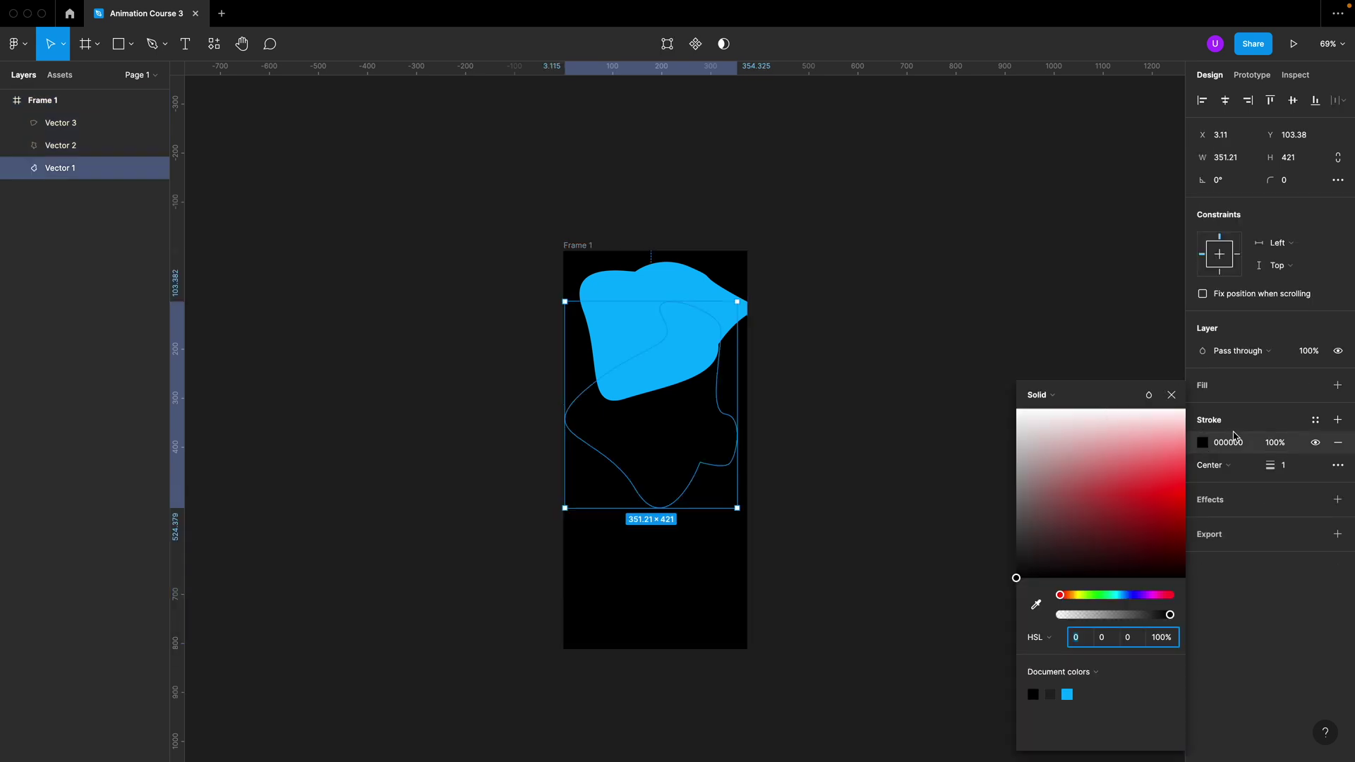
left_click(1338, 443)
left_click(1338, 385)
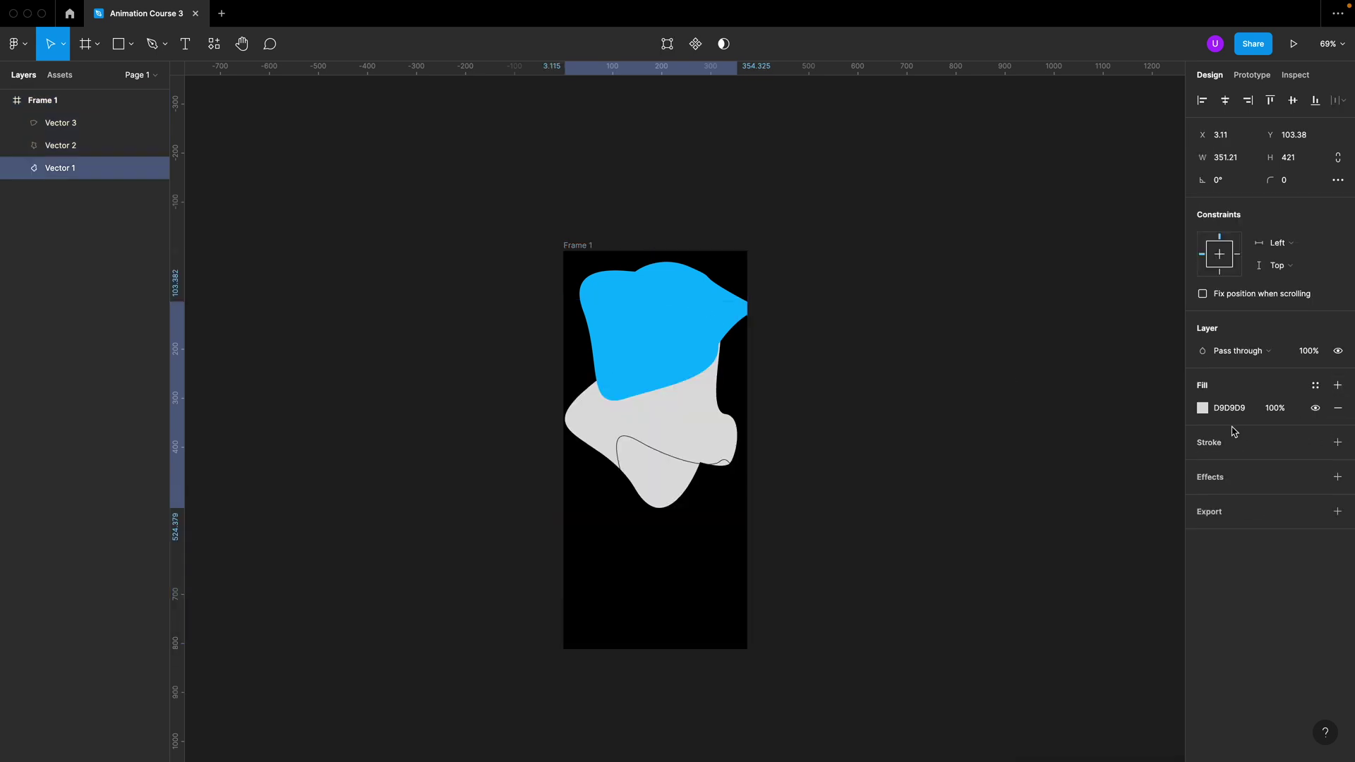
left_click(1203, 408)
left_click(1133, 595)
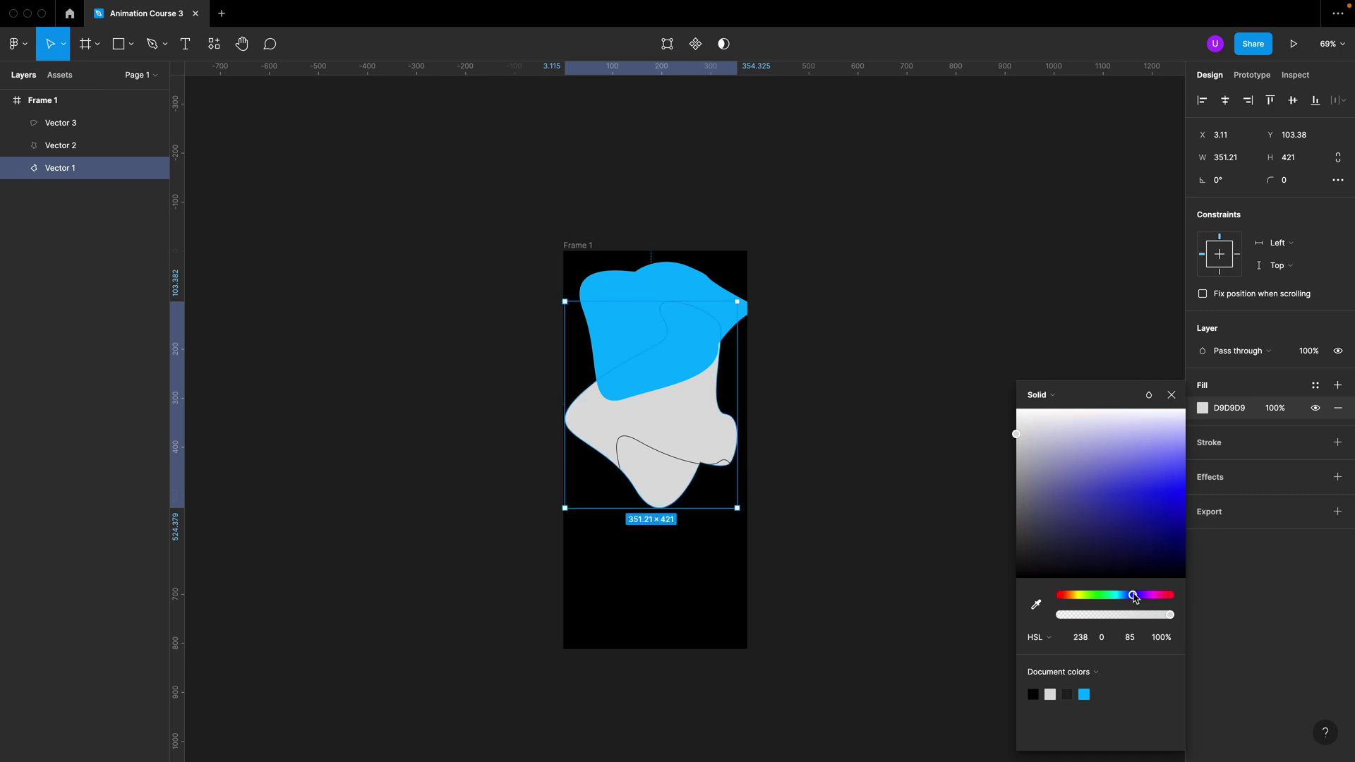
left_click_drag(1156, 496, 1182, 496)
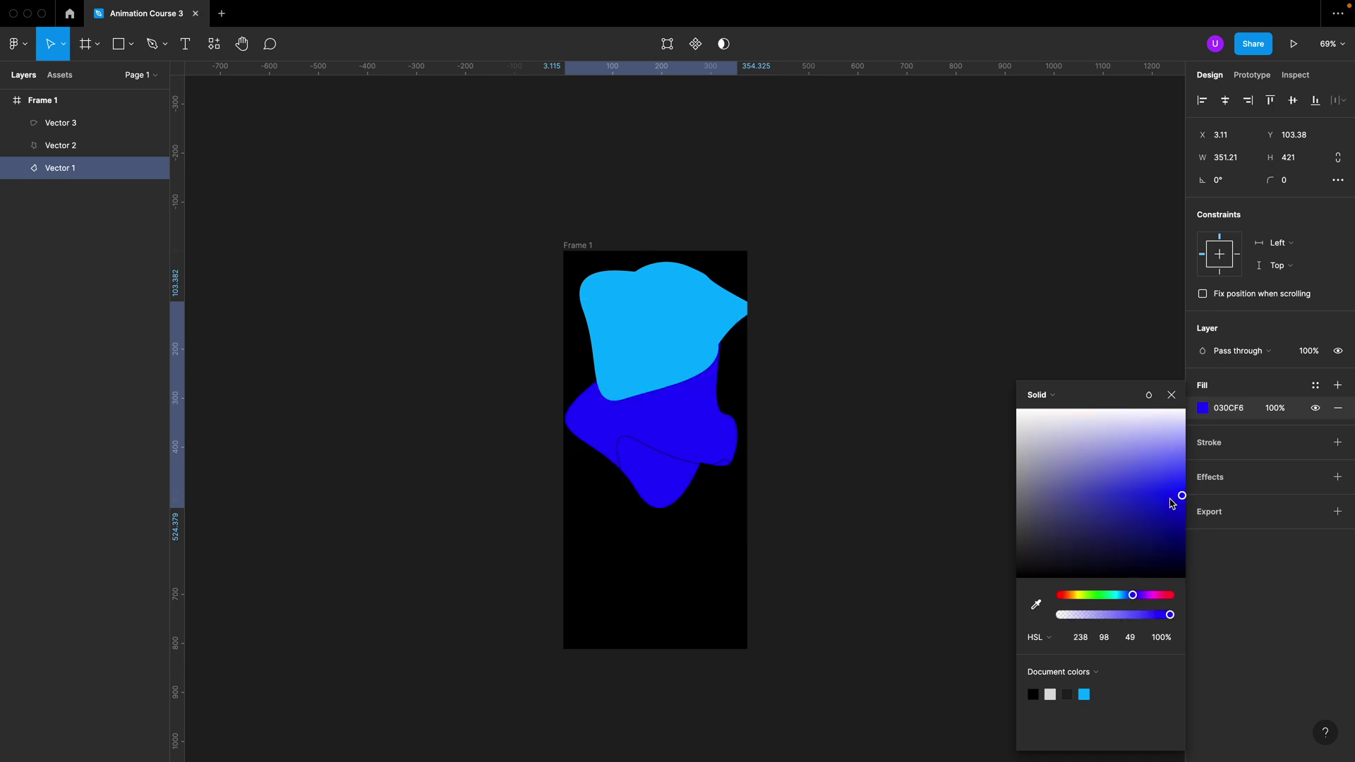
left_click(921, 321)
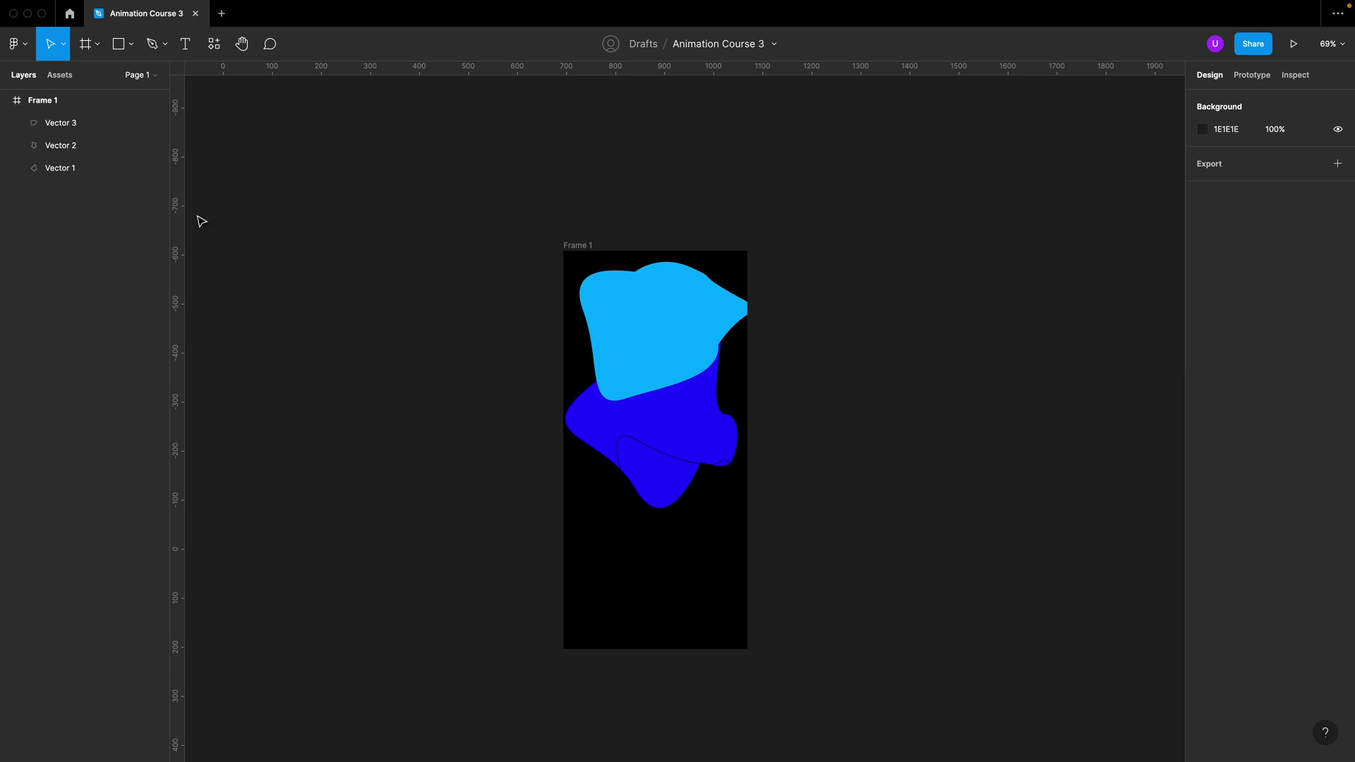
Step: Remove the stroke from the bottom blob, Vector 2, and give it a purple solid fill, 6B18AB
left_click(60, 167)
left_click(731, 560)
left_click(733, 569)
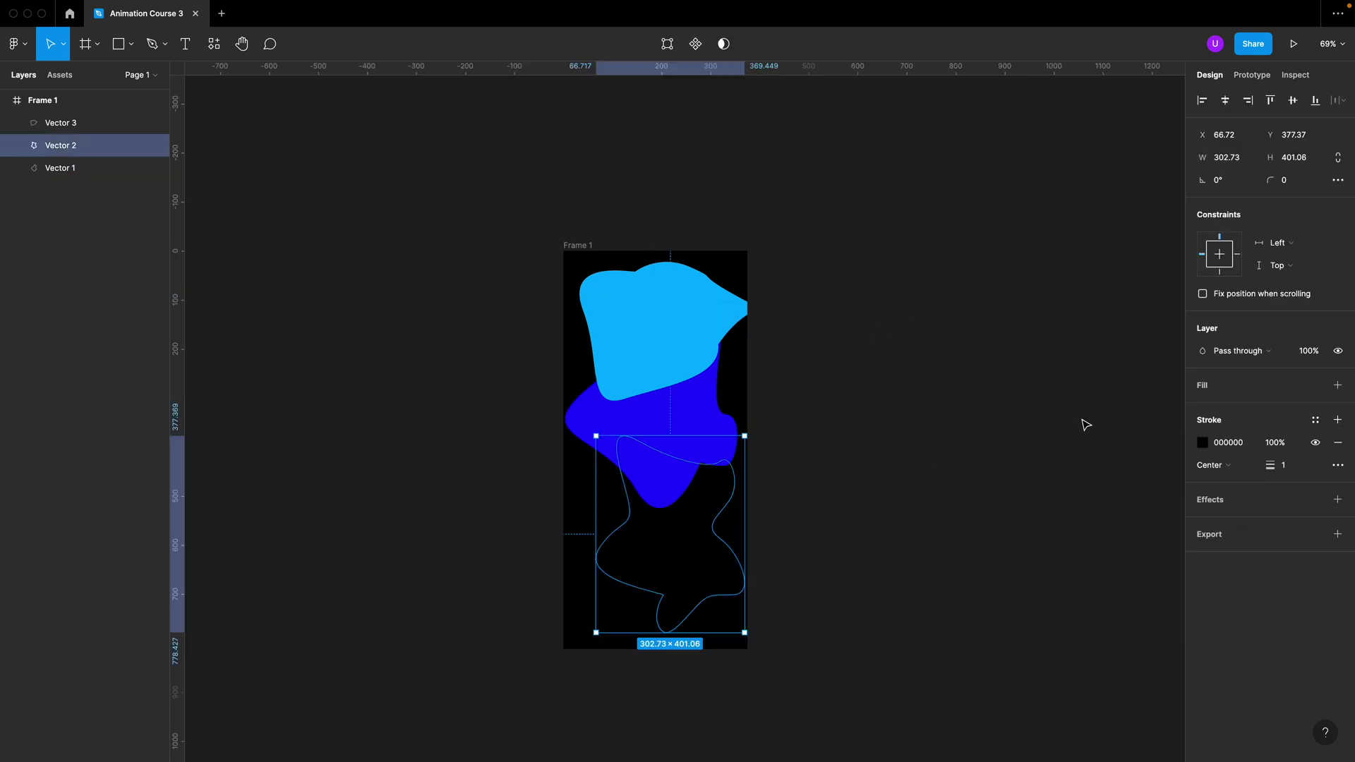
left_click(1203, 442)
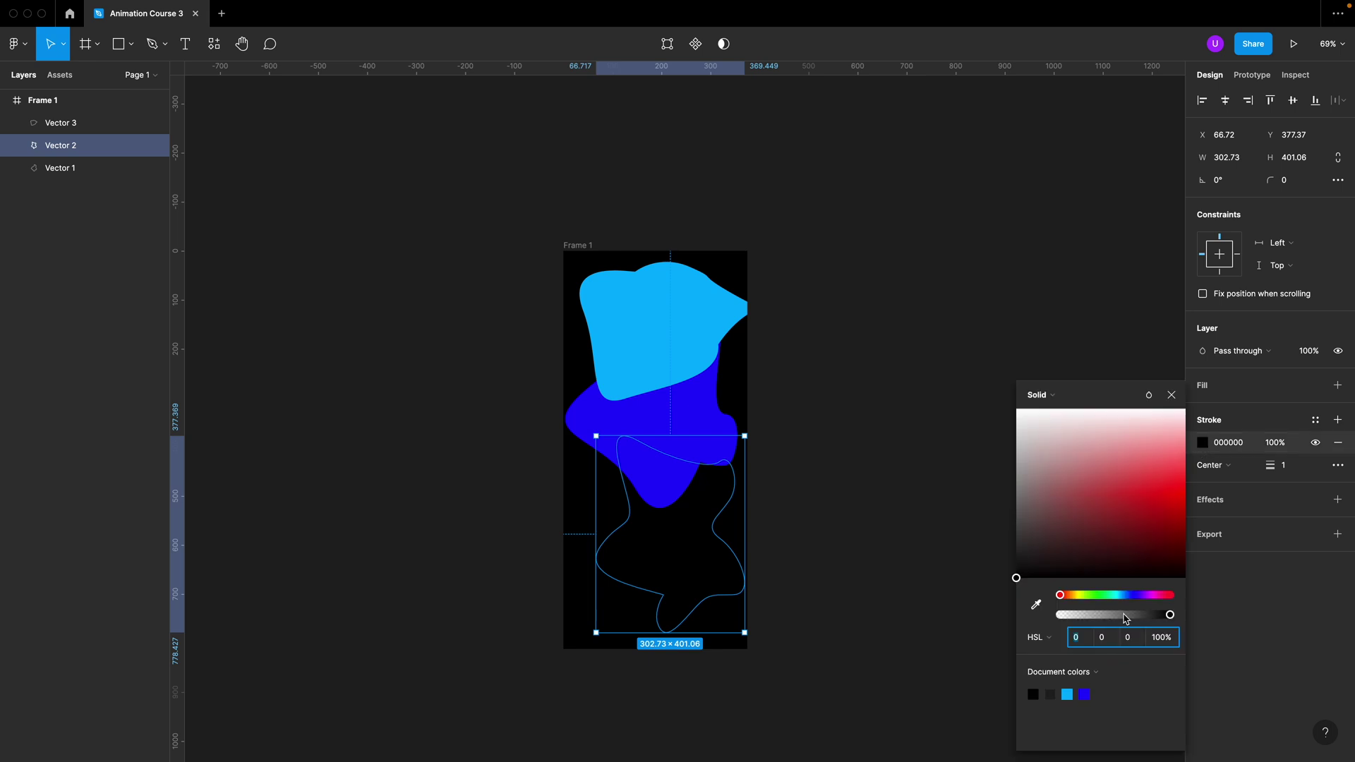
left_click(1337, 446)
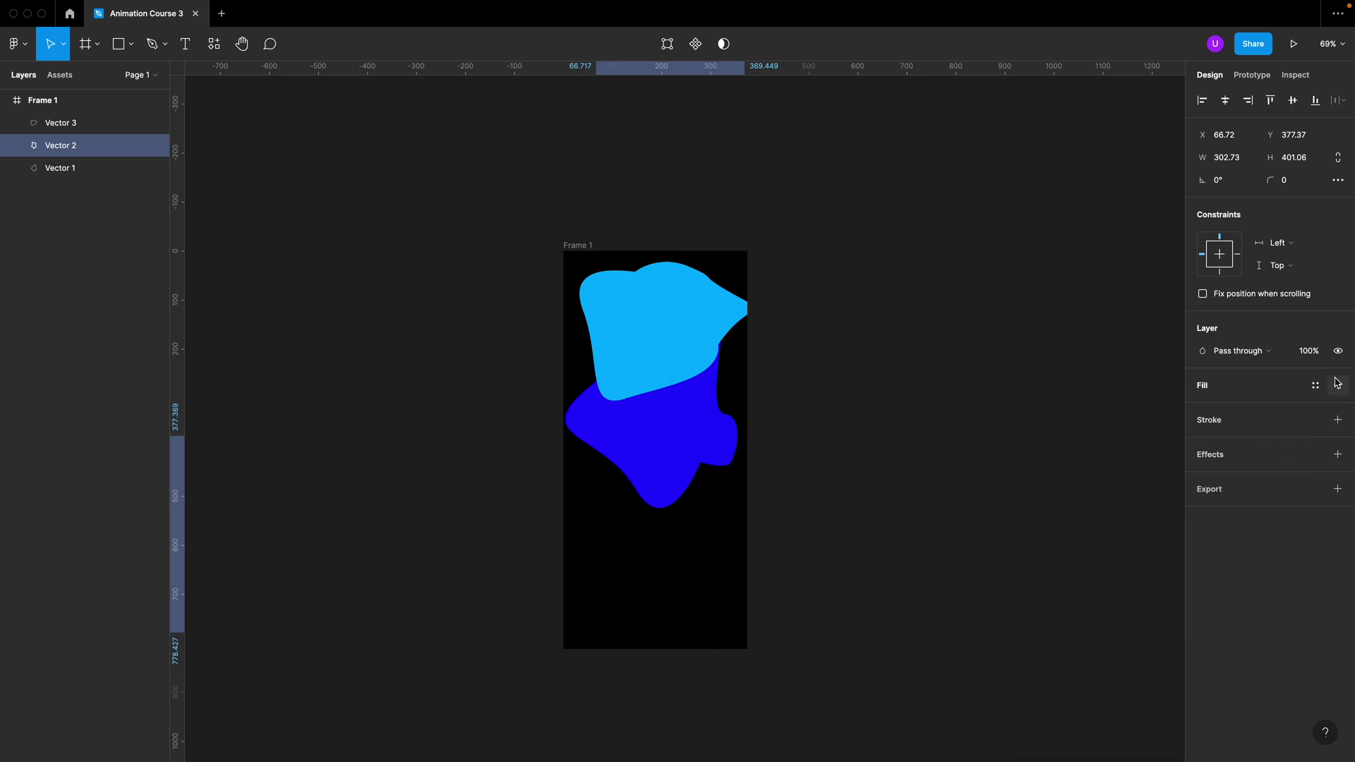
left_click(1337, 385)
left_click(1203, 408)
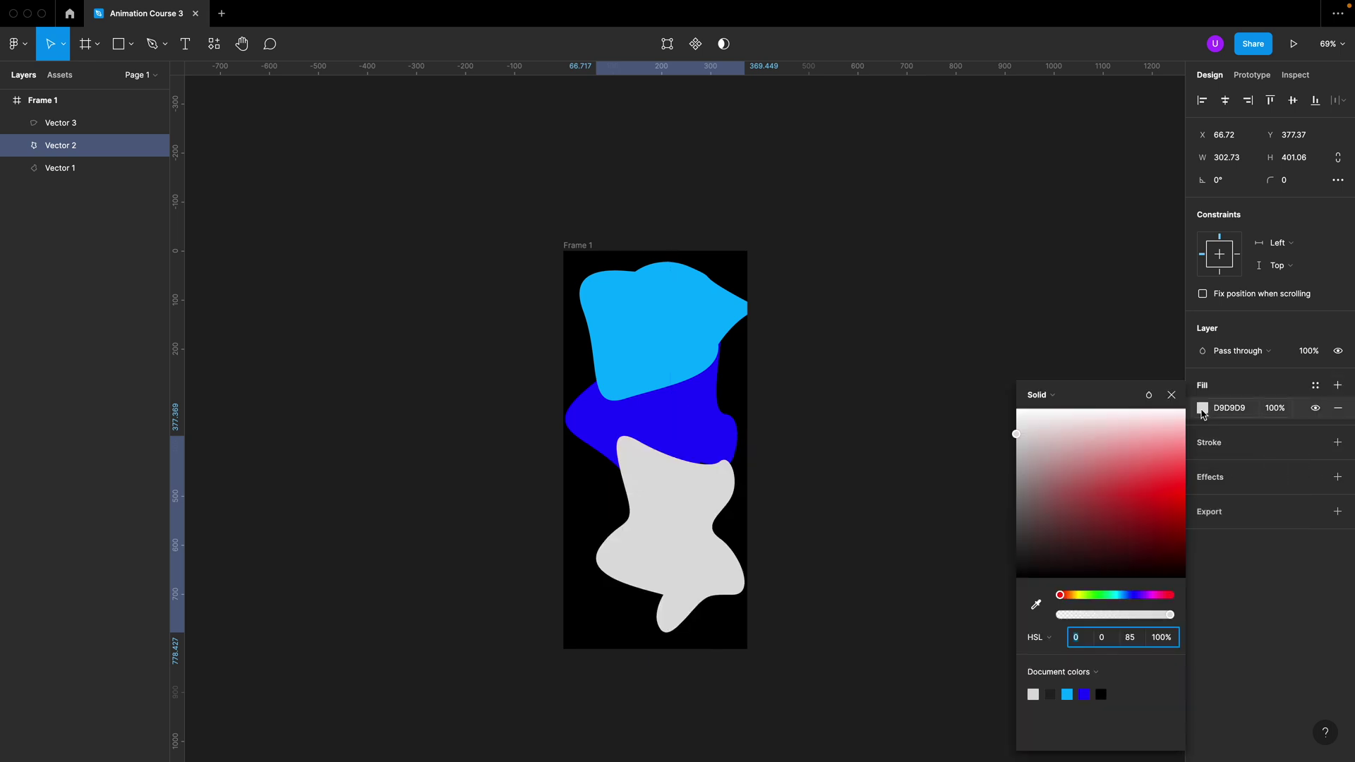
left_click(1148, 596)
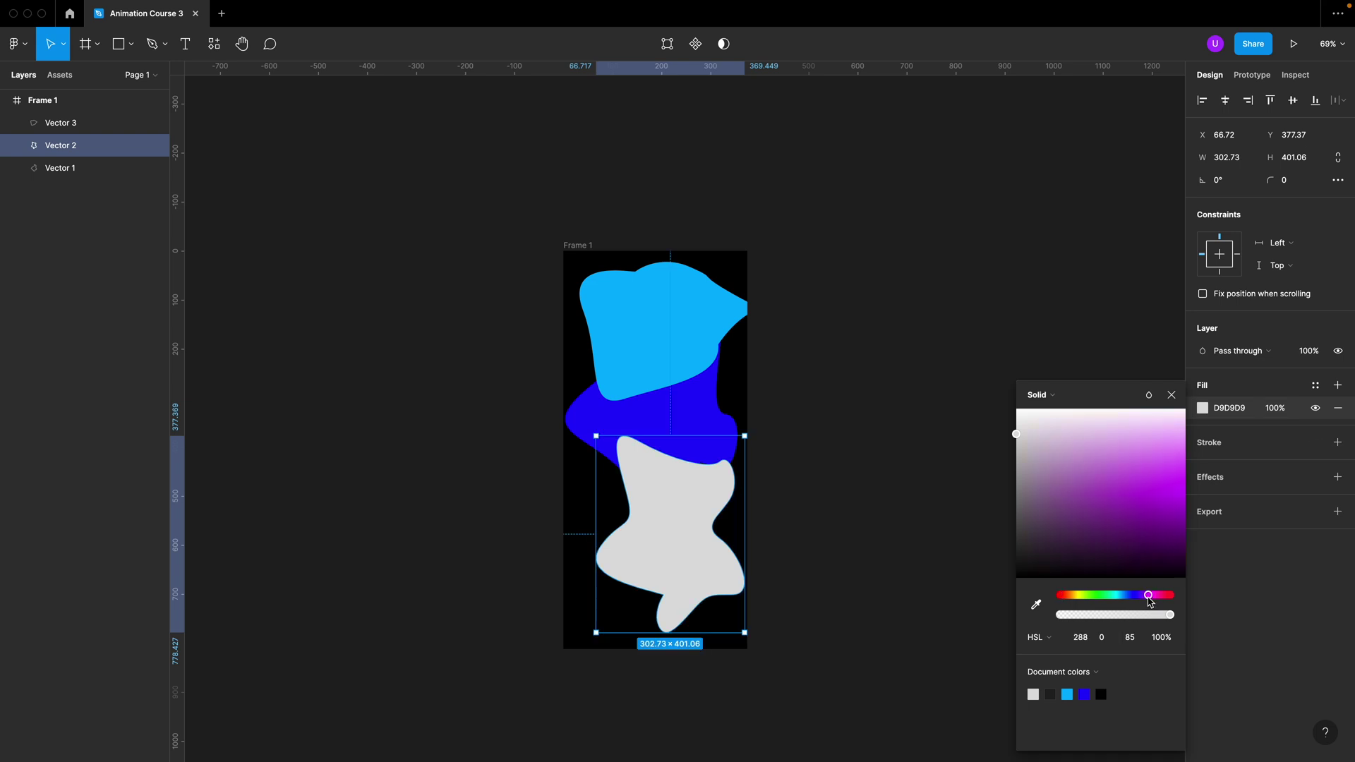
left_click(1176, 492)
left_click_drag(1162, 518, 1144, 513)
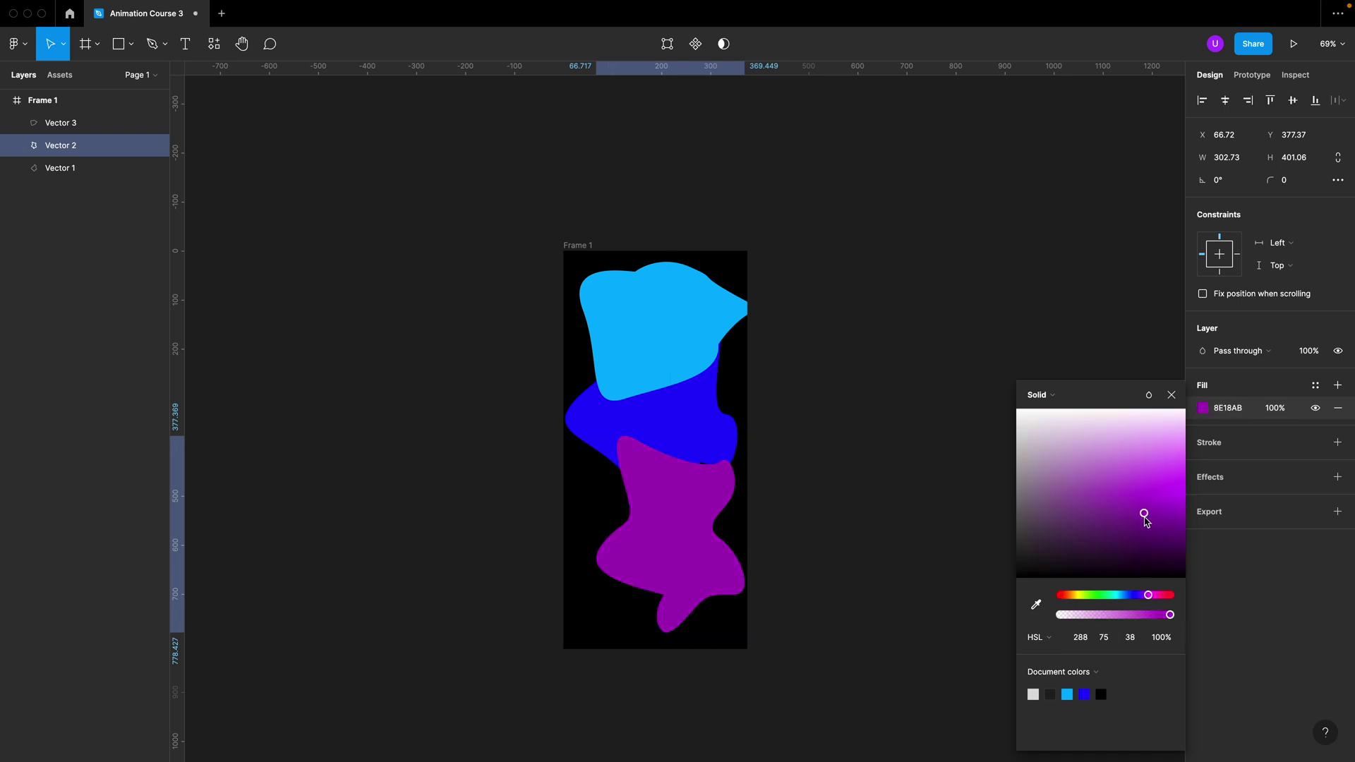
left_click(1144, 595)
left_click(894, 482)
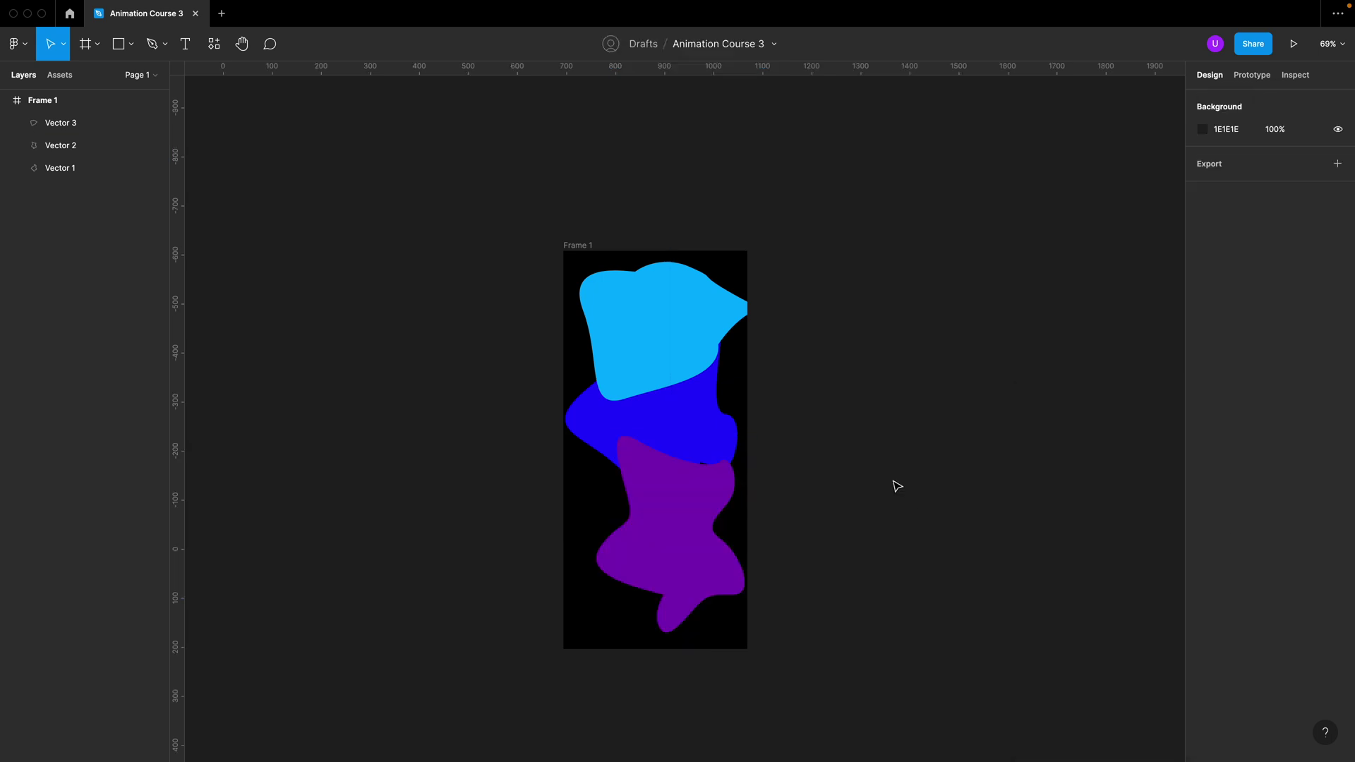
Step: Enlarge the purple blob to about 548 × 726 and position it across the lower half of the frame
left_click(702, 526)
left_click_drag(747, 435, 803, 355)
left_click_drag(646, 568, 675, 559)
Step: Cut and paste the deep blue blob so it sits above the purple one, and enlarge it across the frame's middle
left_click(640, 421)
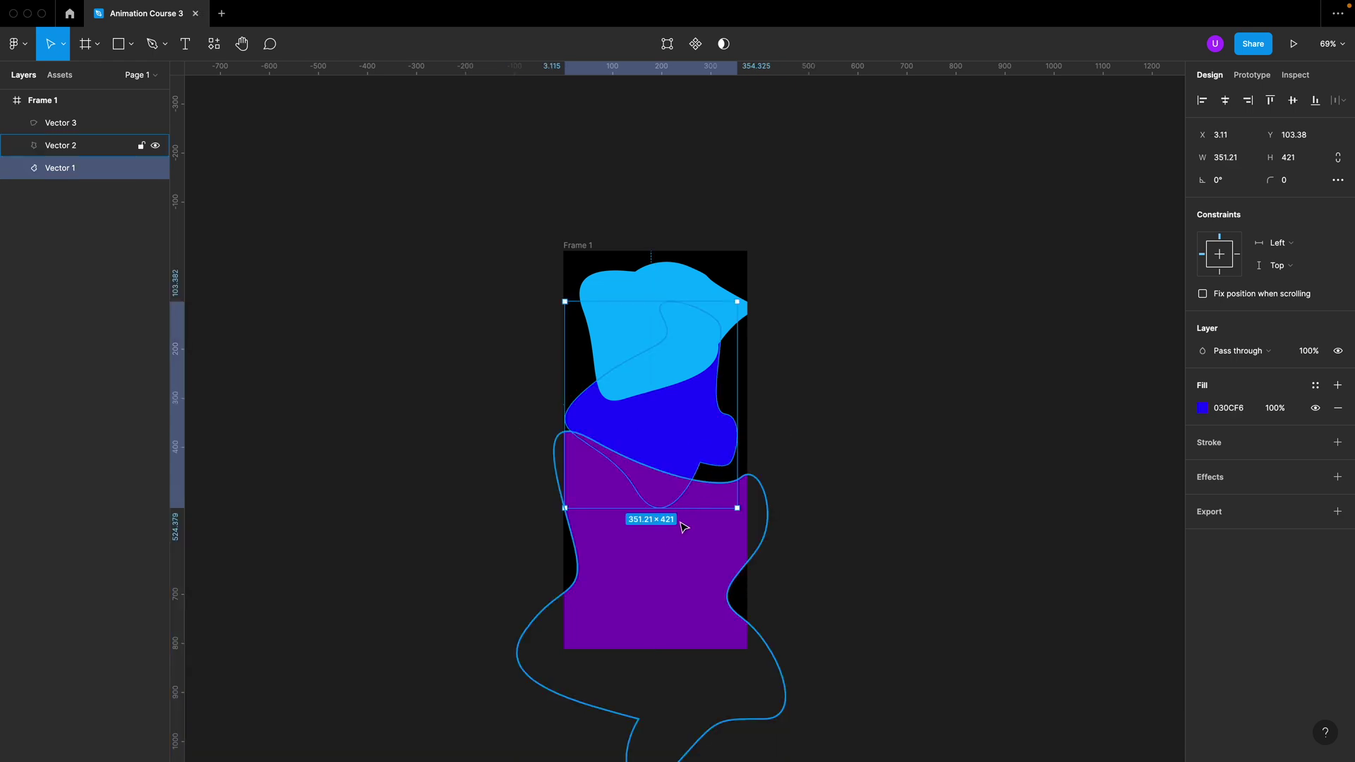
key("super+x")
left_click(668, 542)
key("super+v")
left_click_drag(681, 407, 673, 475)
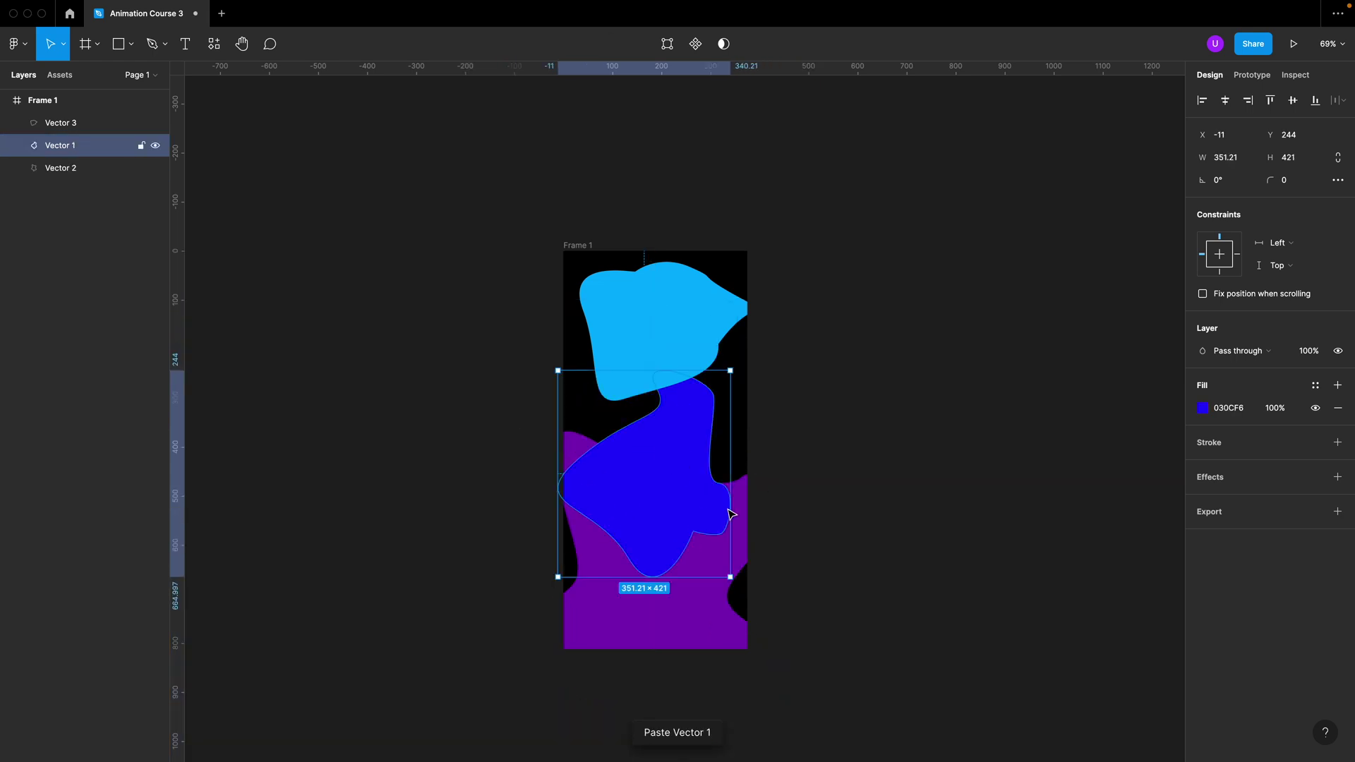
left_click_drag(730, 513, 695, 476)
Step: Enlarge the light blue blob to about 497 × 390 and position it over the top of the frame
left_click(686, 364)
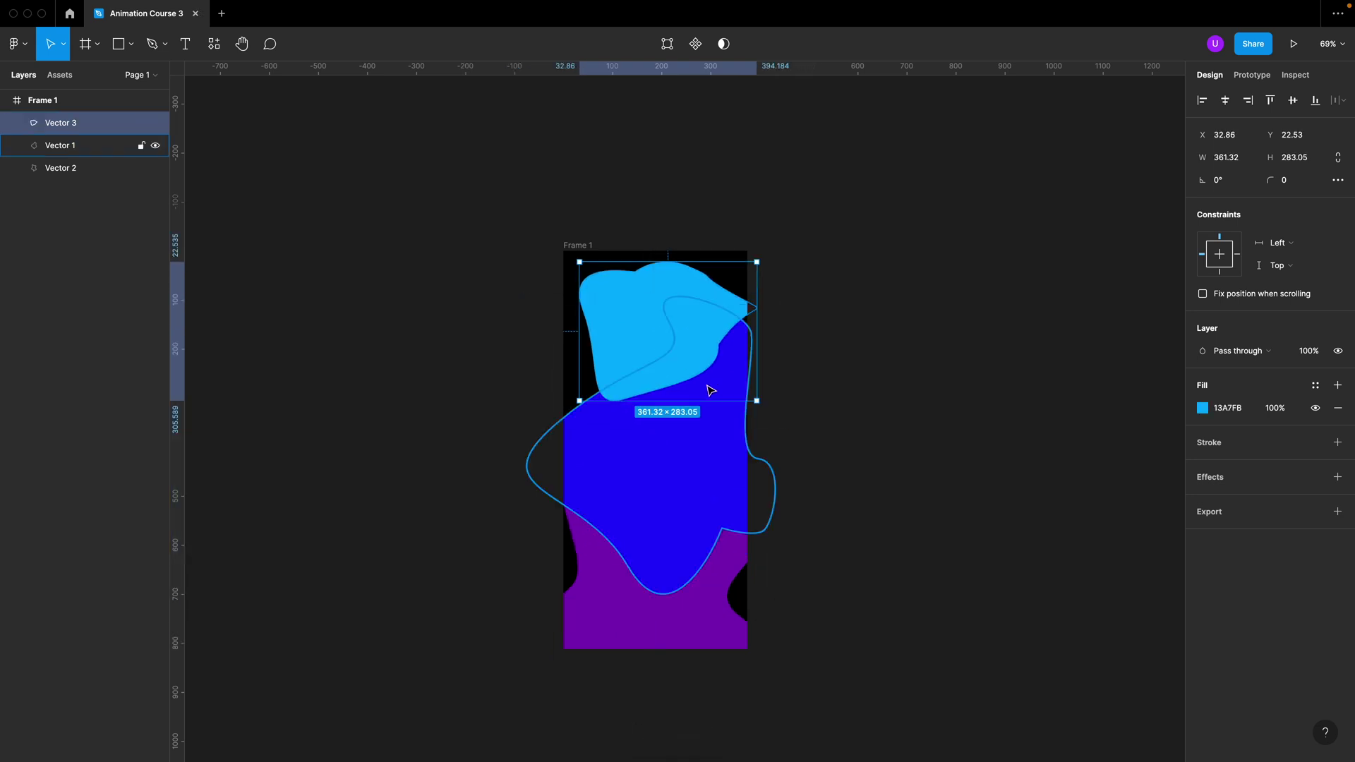
left_click_drag(710, 400, 713, 427)
left_click_drag(659, 343, 644, 341)
left_click(891, 475)
Step: Add a layer blur effect of 120 to the light blue blob
left_click(644, 285)
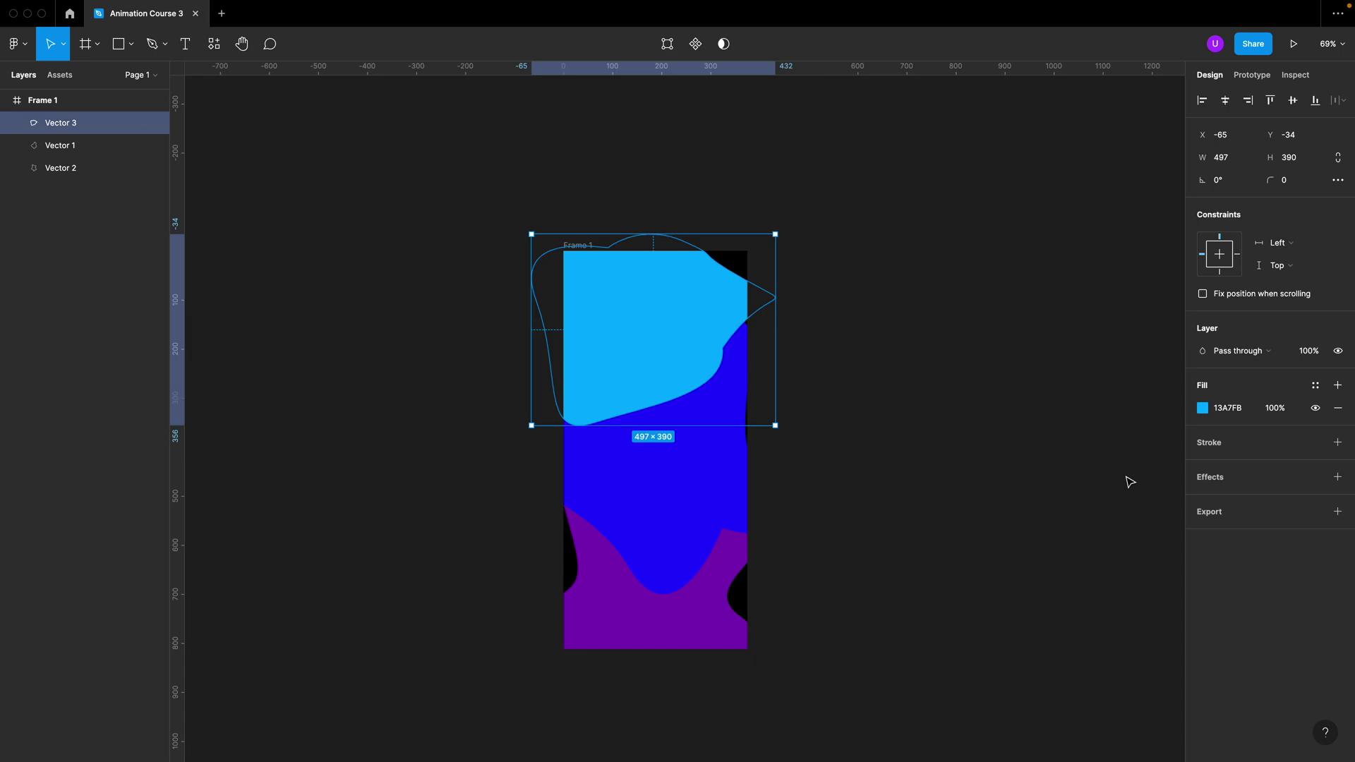
left_click(1250, 483)
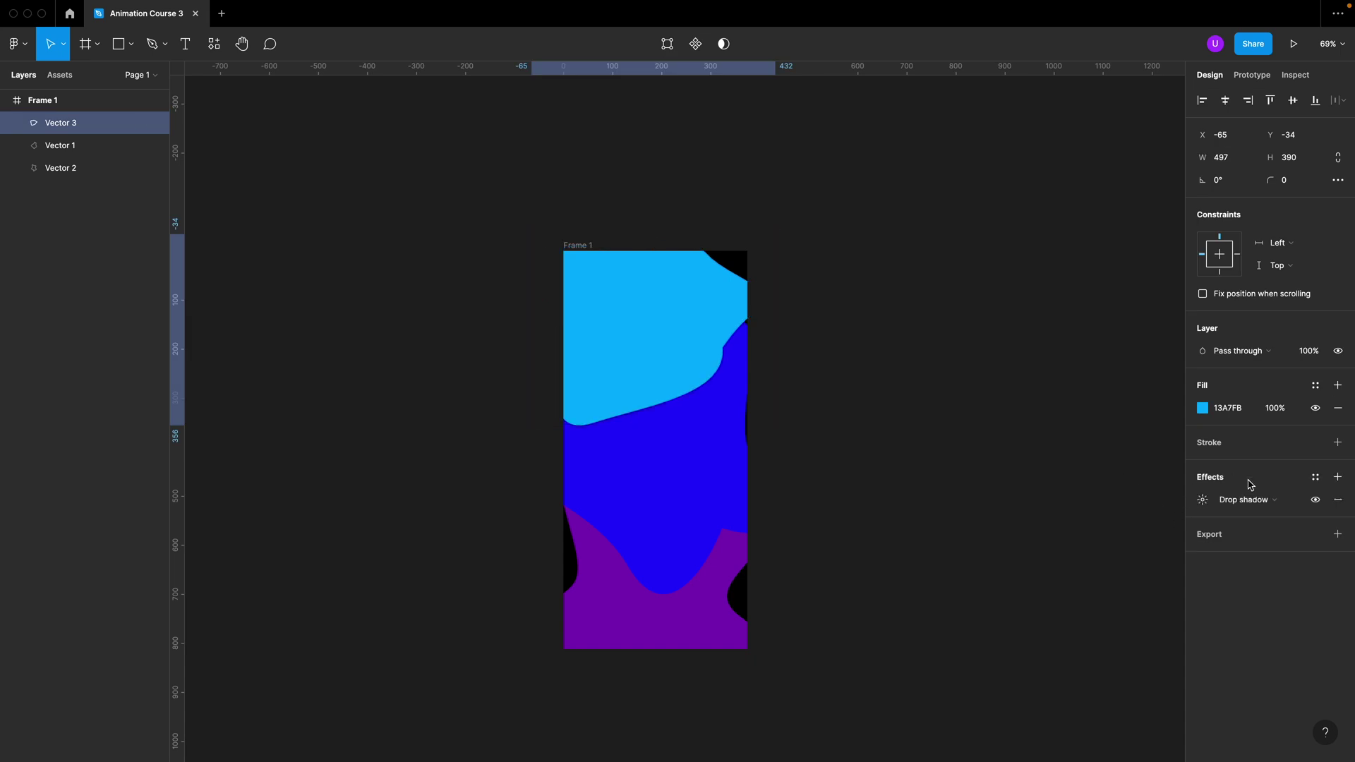
left_click(1244, 500)
left_click(1246, 509)
left_click(1201, 501)
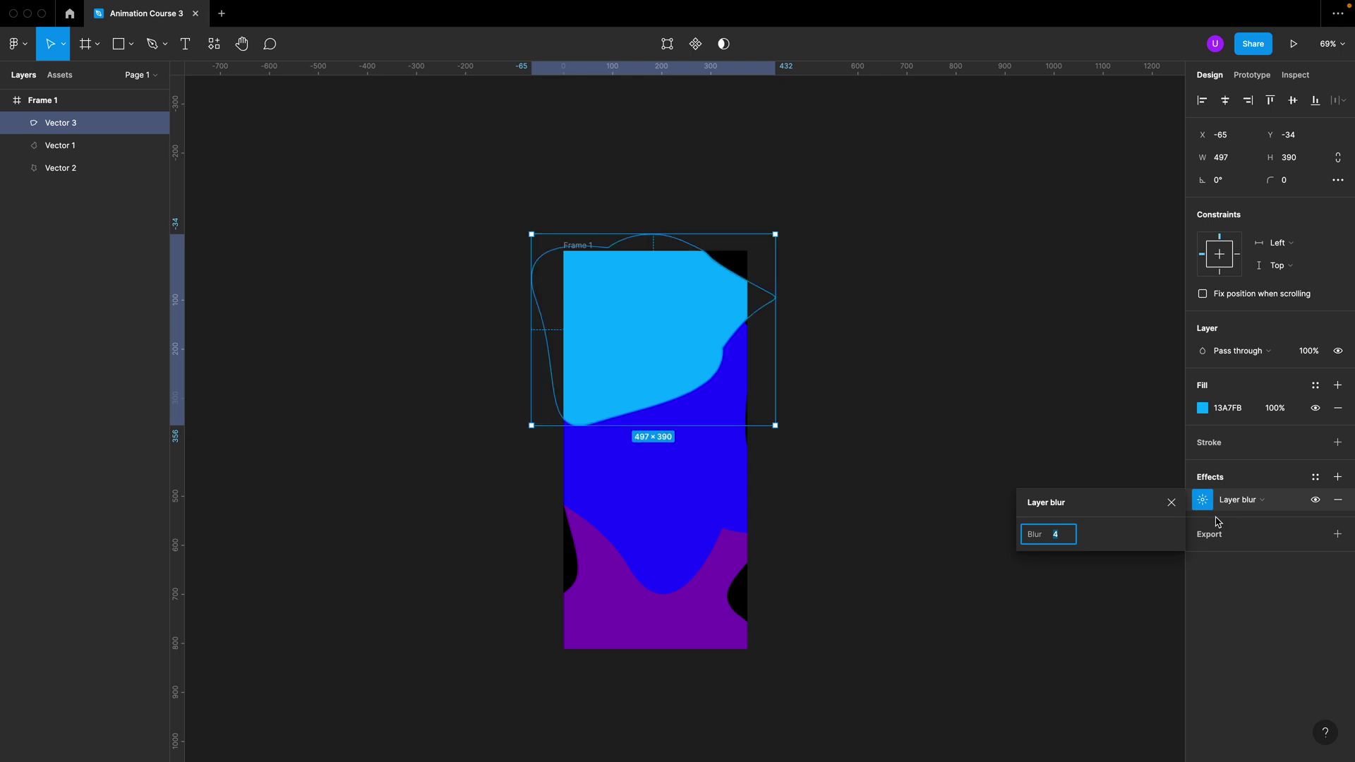
type("120")
key("Return")
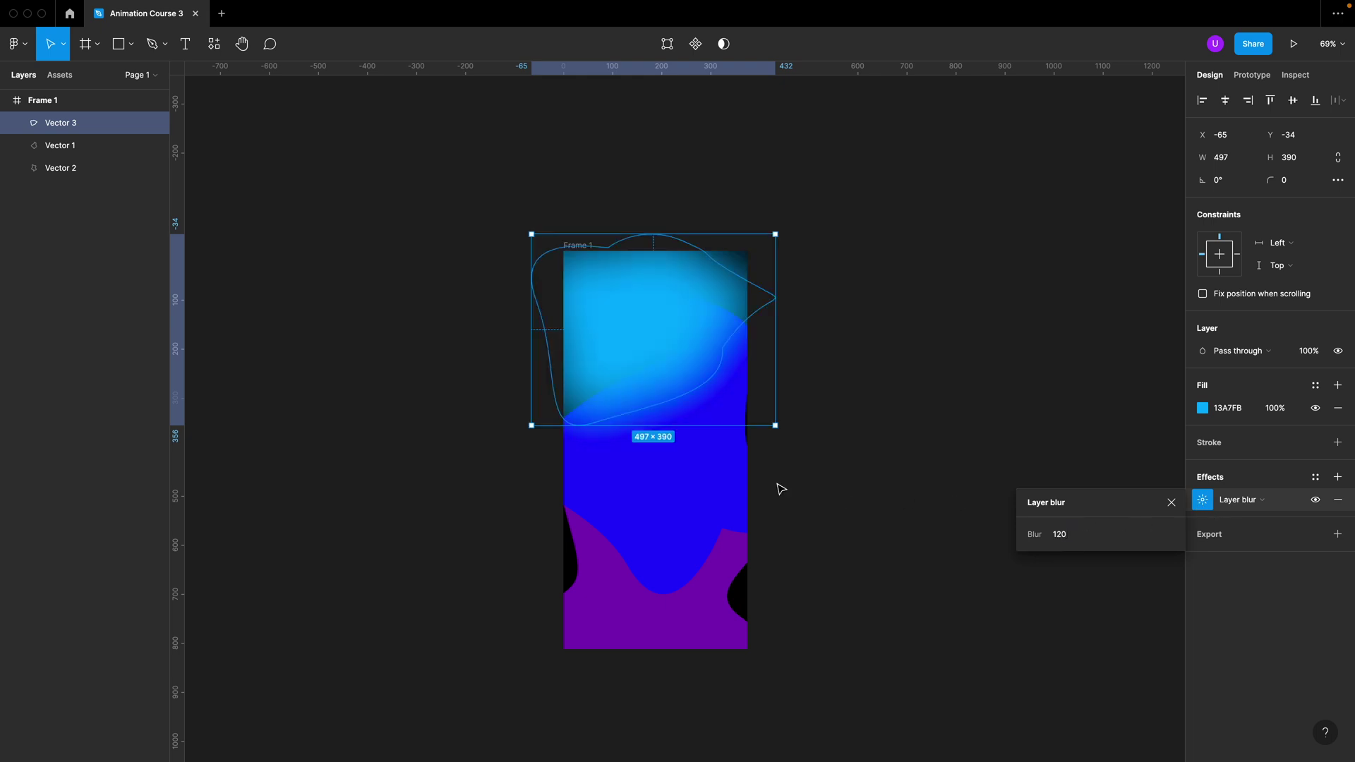
Step: Add a layer blur effect of 120 to the deep blue and purple blobs, and move the purple one up to Y 337
left_click(726, 486)
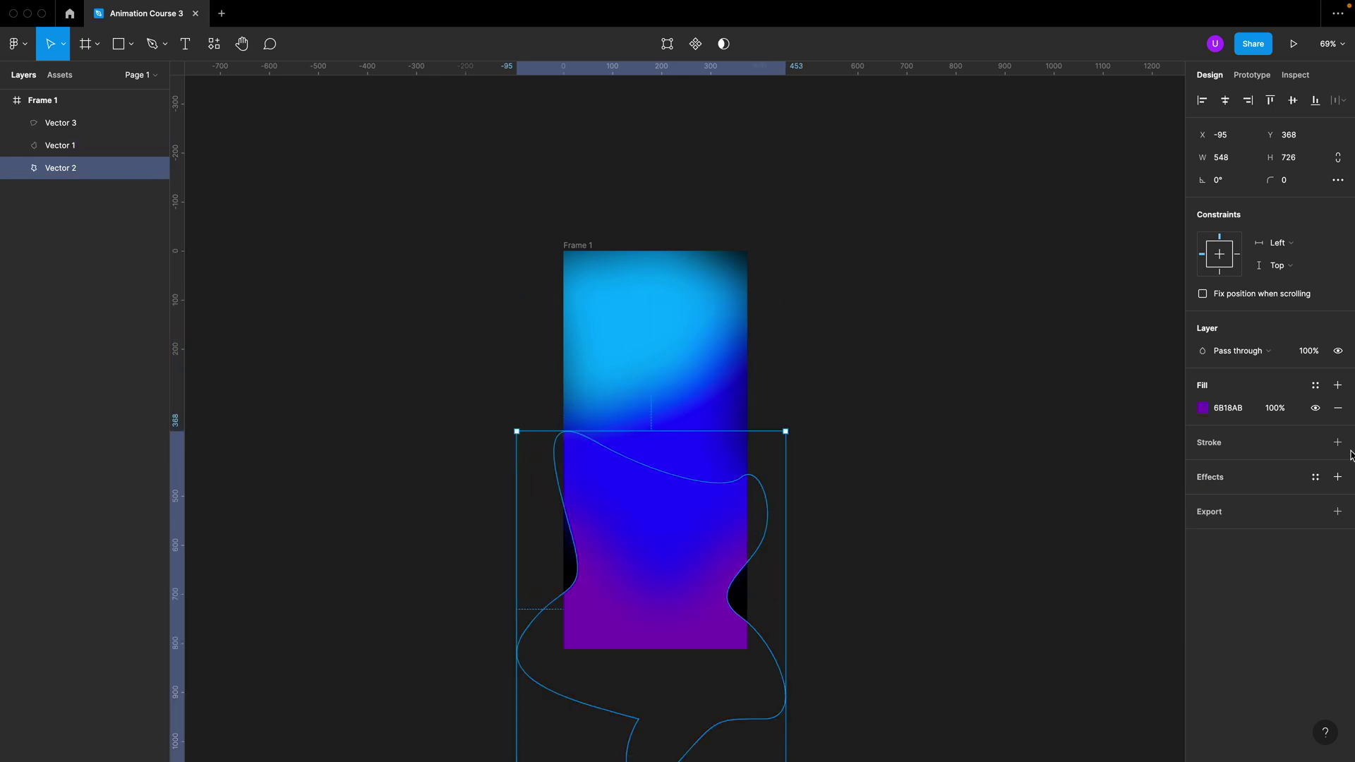
left_click(1249, 476)
left_click(1248, 503)
left_click(1247, 518)
left_click(1203, 499)
type("120")
key("Return")
left_click(891, 570)
left_click_drag(683, 637, 683, 621)
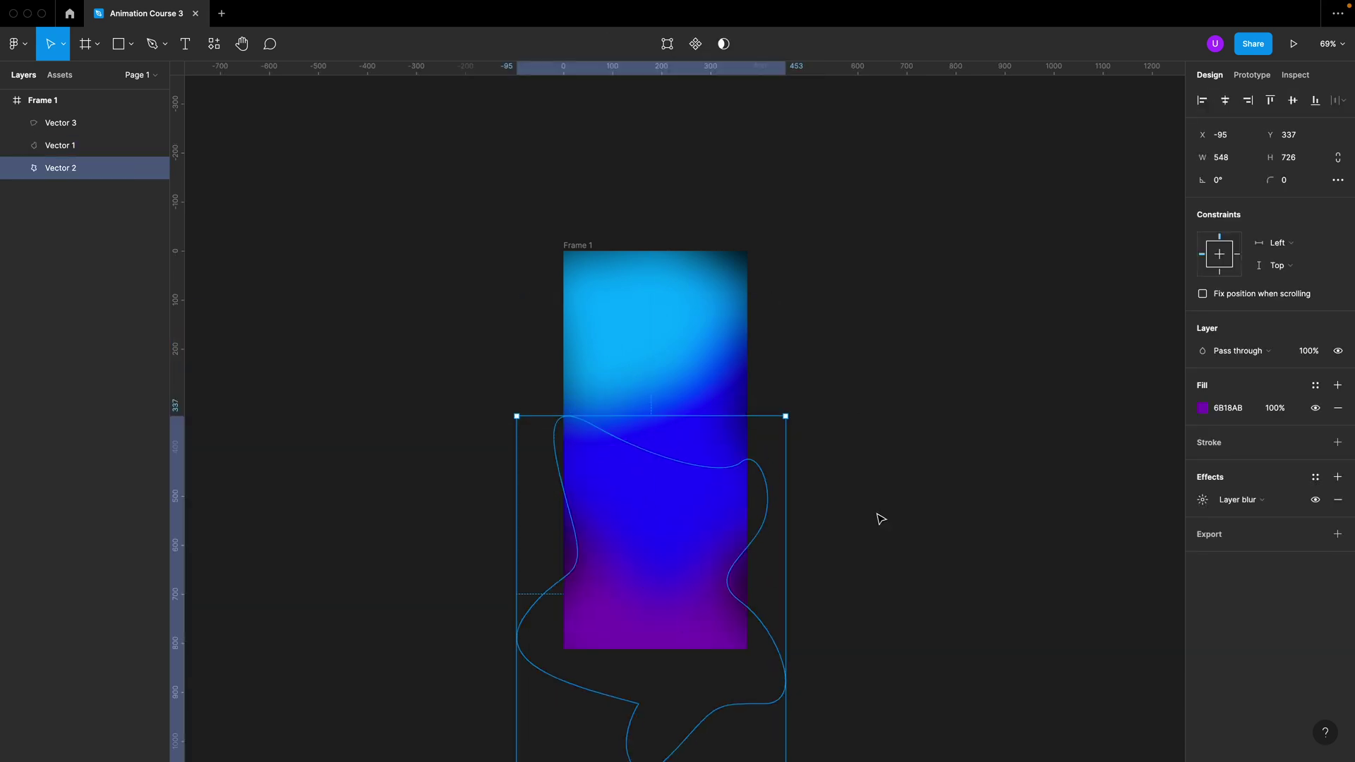
Step: Reshape the deep blue blob's lower and left outline, moving its left anchor point outside the frame to X -43.5, Y 467
left_click(878, 516)
left_click(696, 550)
double_click(717, 563)
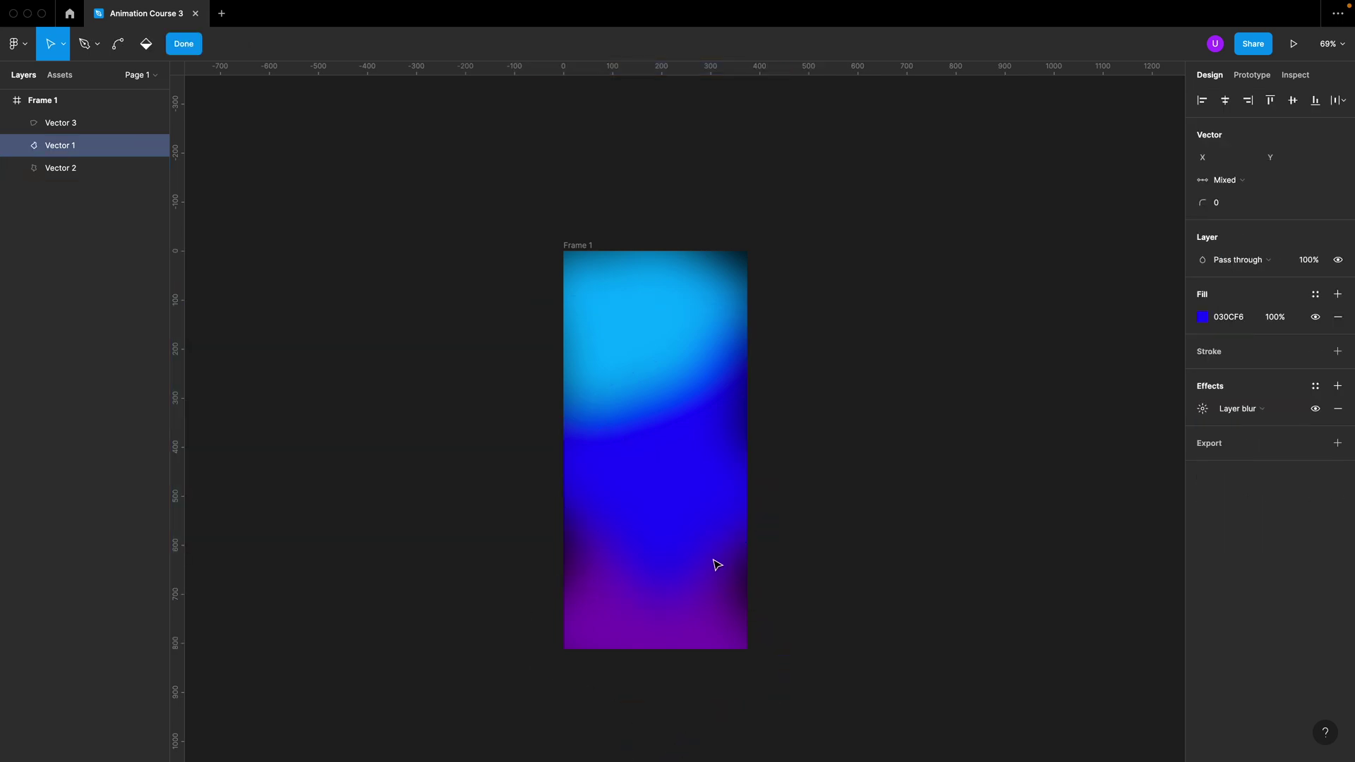
left_click_drag(628, 566, 653, 553)
left_click_drag(607, 475, 657, 462)
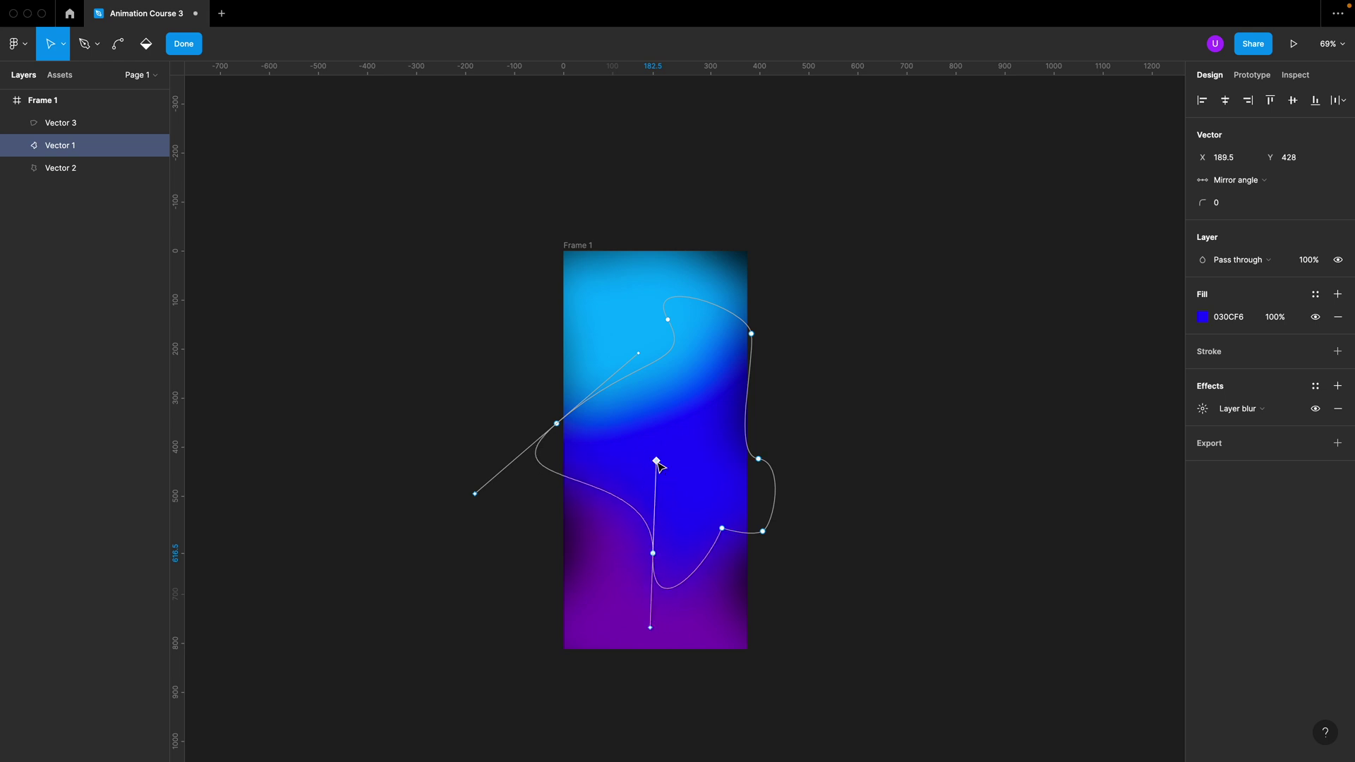
left_click_drag(475, 494, 499, 513)
left_click_drag(559, 428, 545, 485)
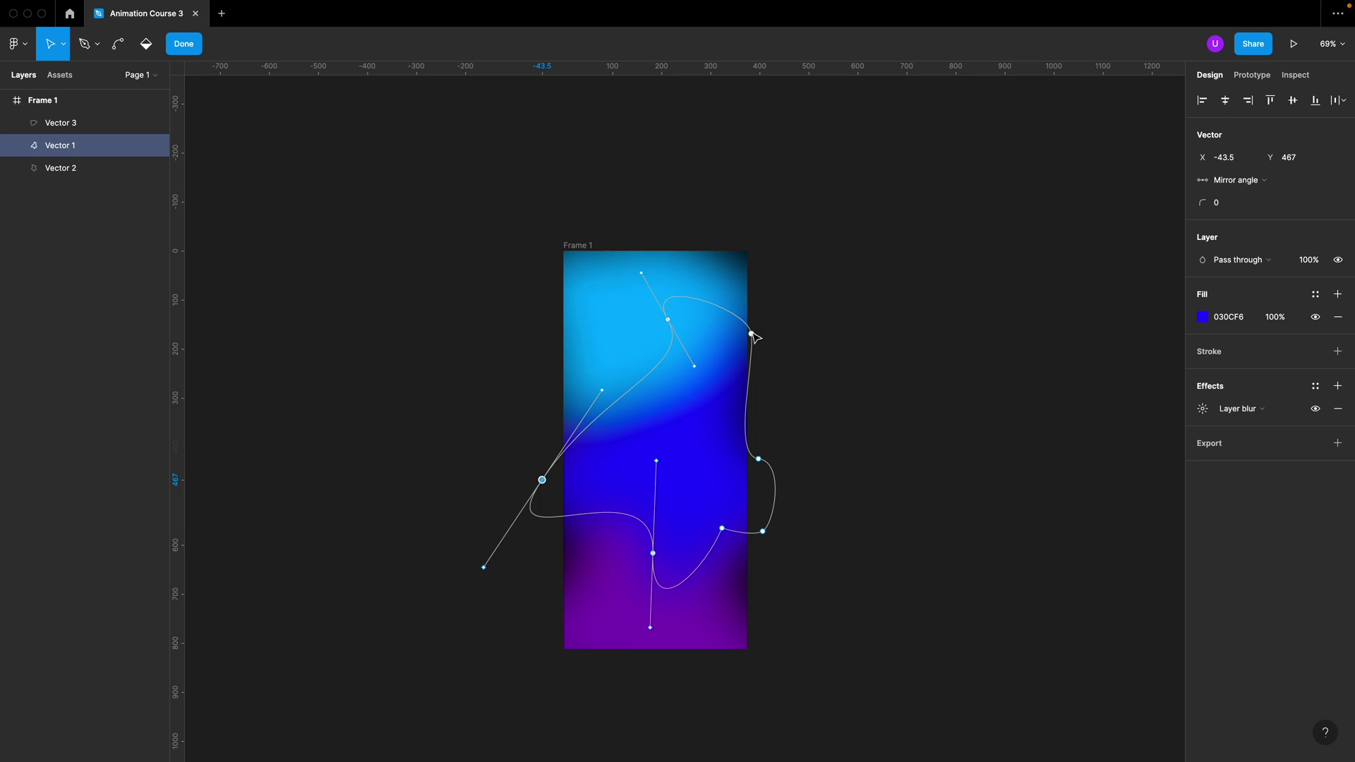
Step: Stretch the deep blue blob's upper outline past the frame's top-right corner, with the corner anchor at about X 506, Y 39.5
left_click_drag(753, 335, 813, 273)
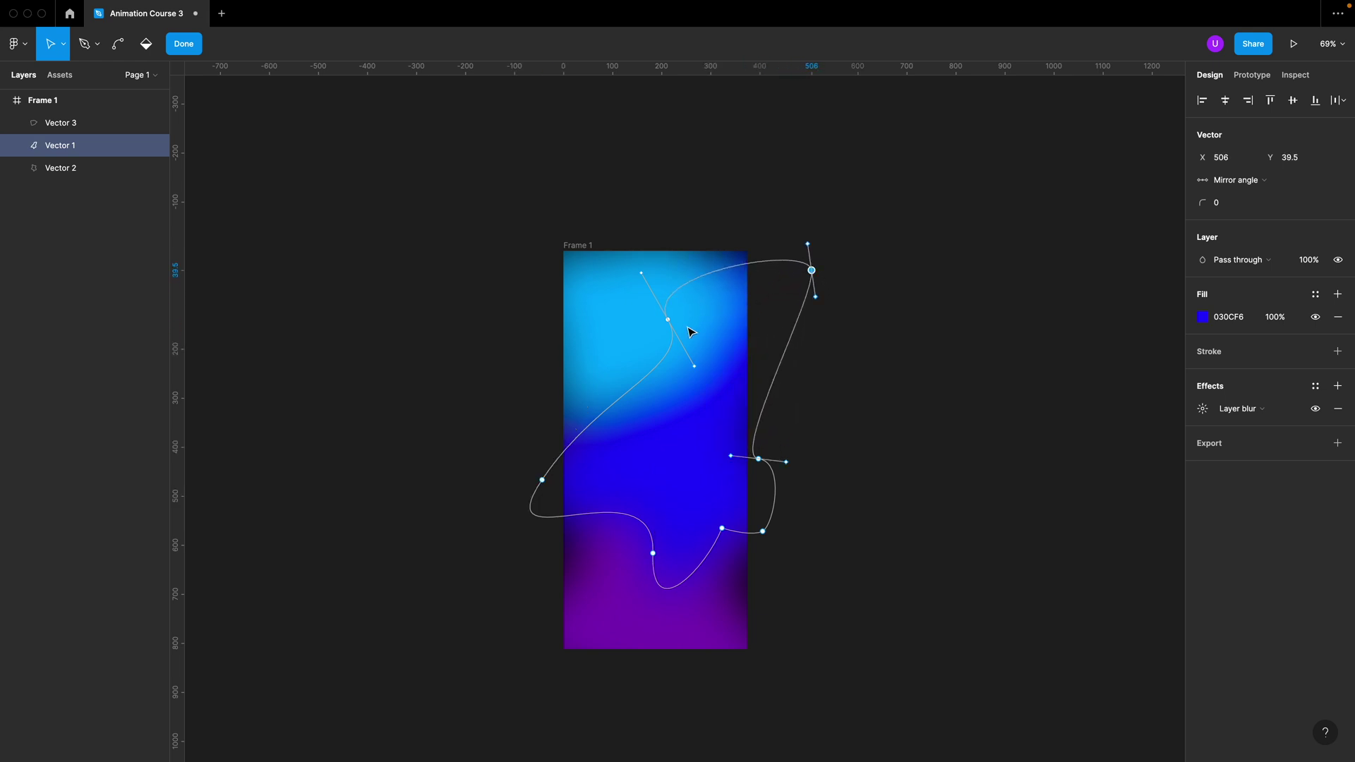
left_click(668, 321)
left_click_drag(669, 321, 677, 290)
double_click(903, 537)
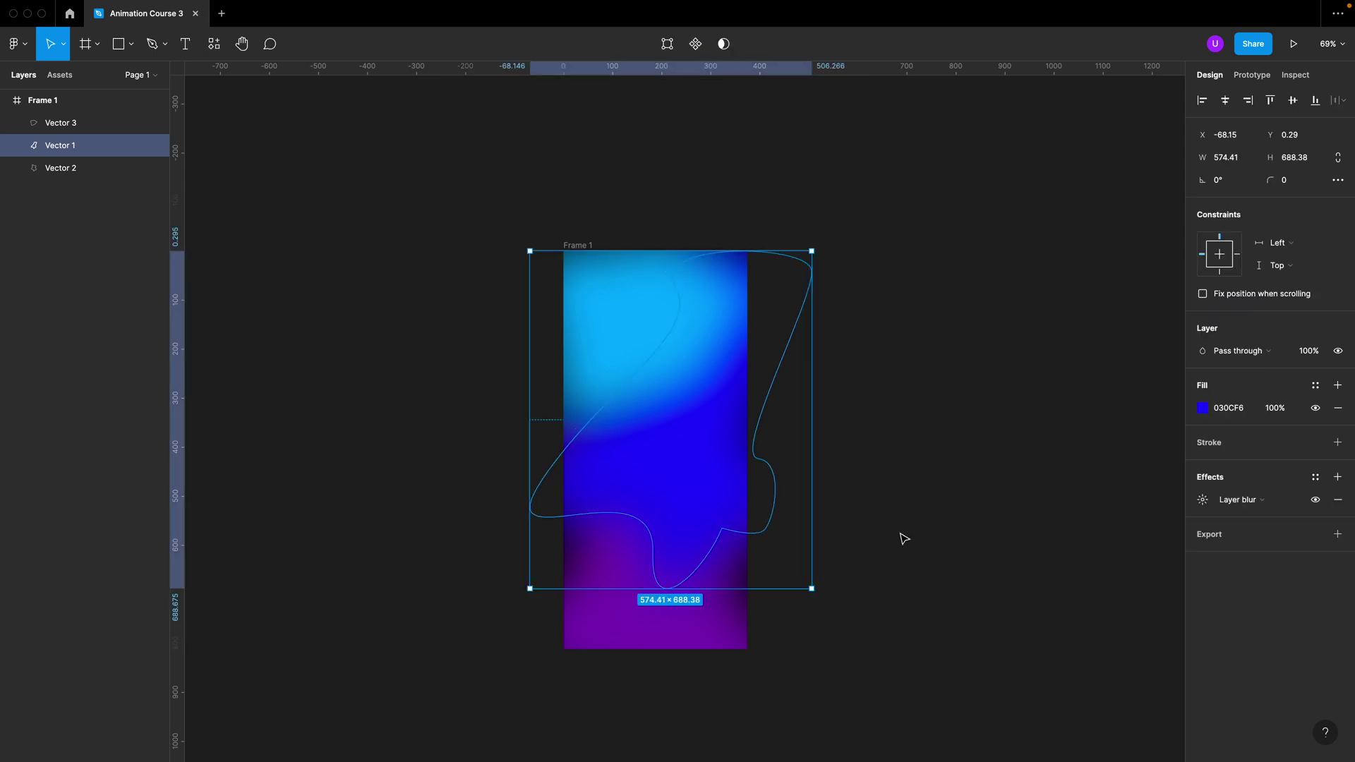
left_click(904, 539)
Step: Widen the purple blob to 601, rotate it to about 9.47°, and shift it slightly up and to the left
left_click(752, 605)
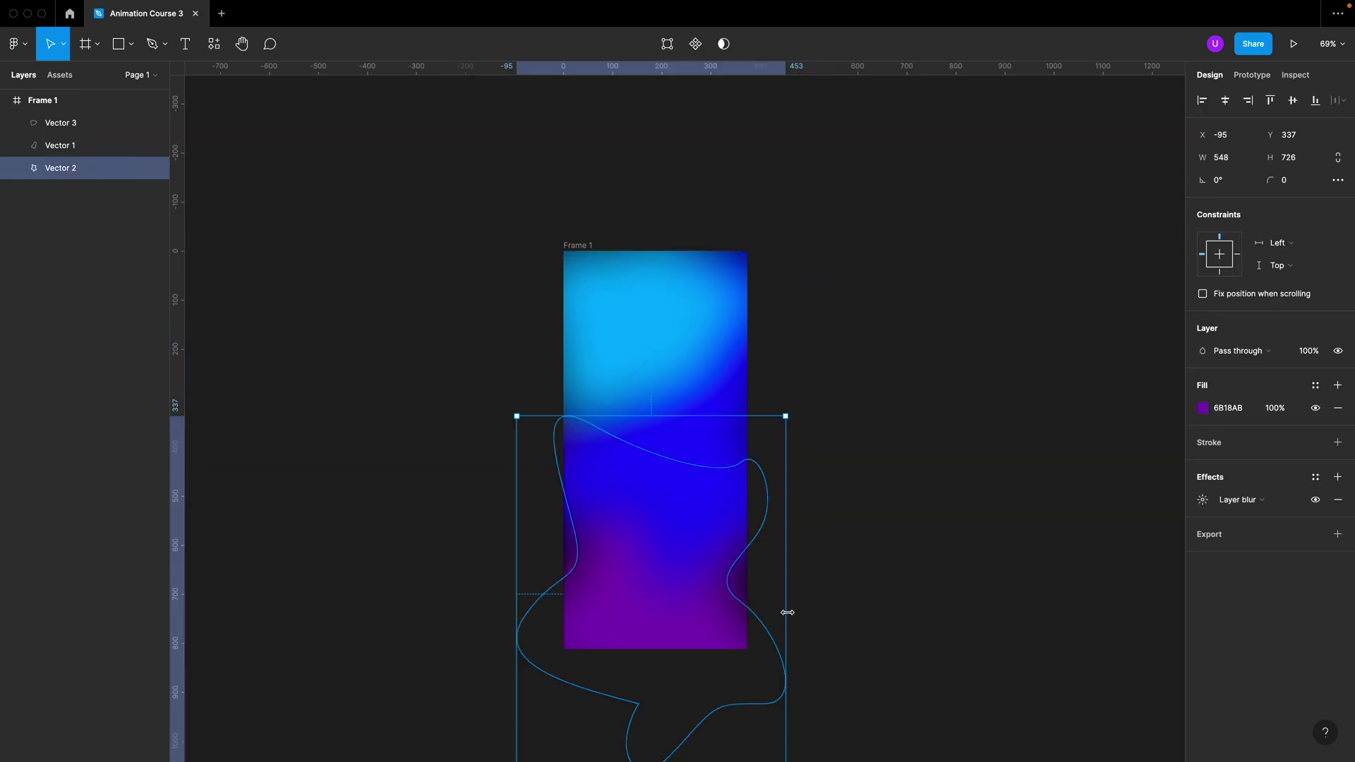
left_click_drag(787, 612, 811, 613)
left_click_drag(815, 413, 777, 413)
left_click_drag(689, 629, 680, 616)
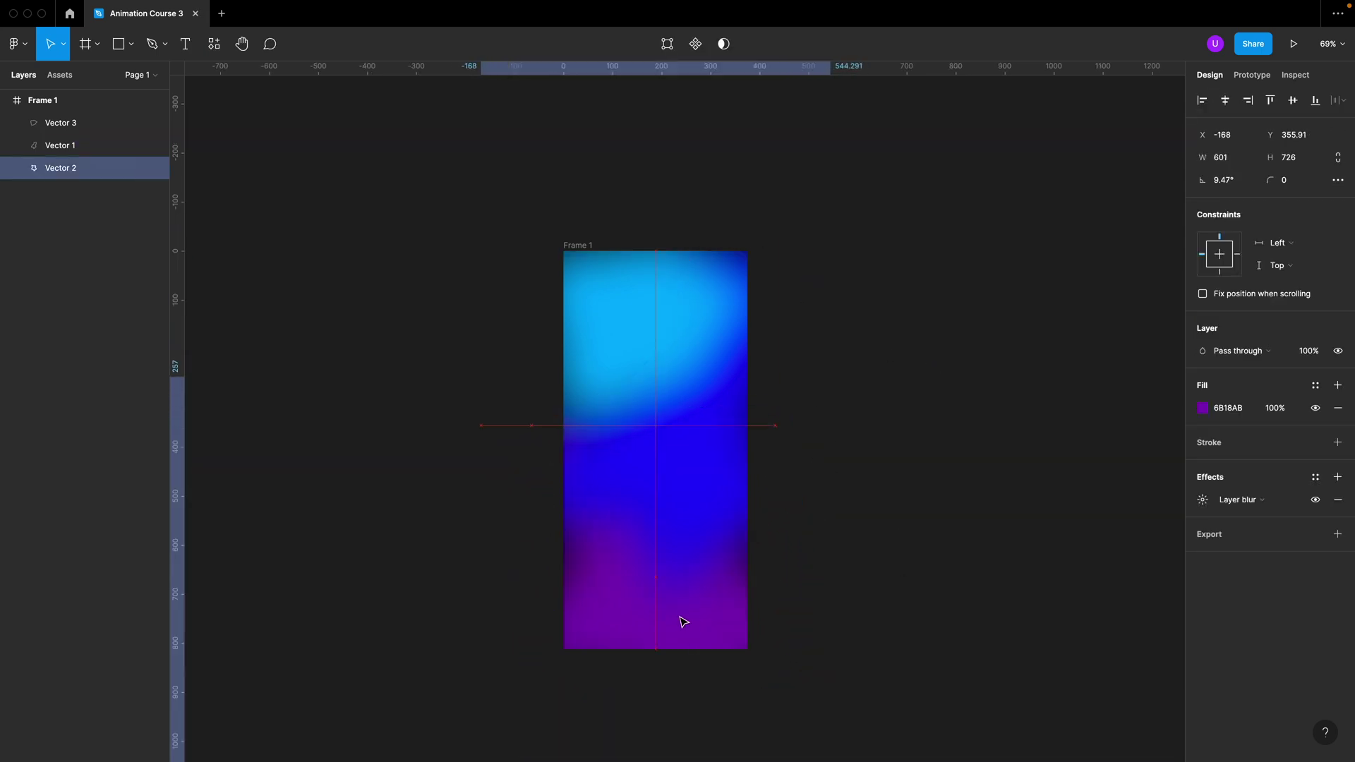
left_click(887, 575)
Step: Change the light blue blob's fill to the deeper blue 0072F9
left_click(672, 341)
left_click(1203, 408)
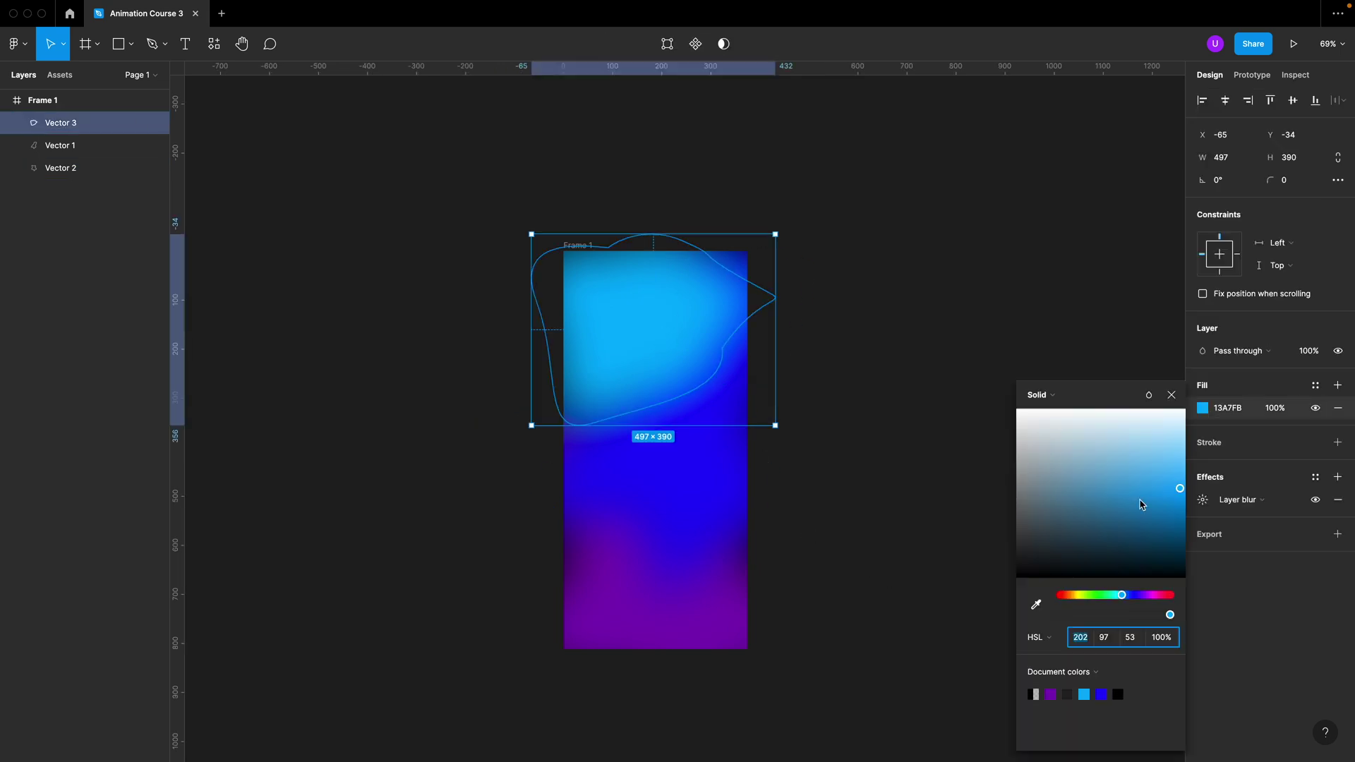
left_click_drag(1123, 596, 1125, 597)
left_click(885, 397)
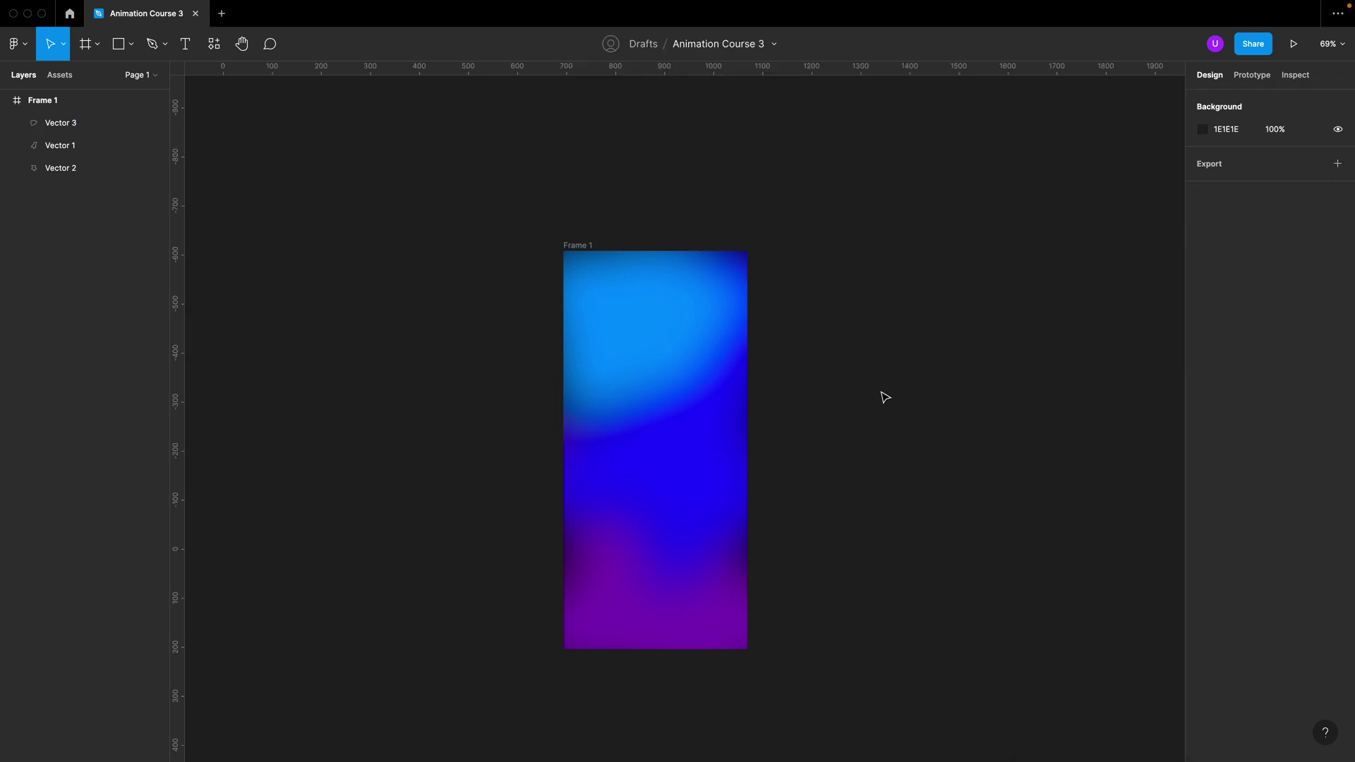
left_click(654, 296)
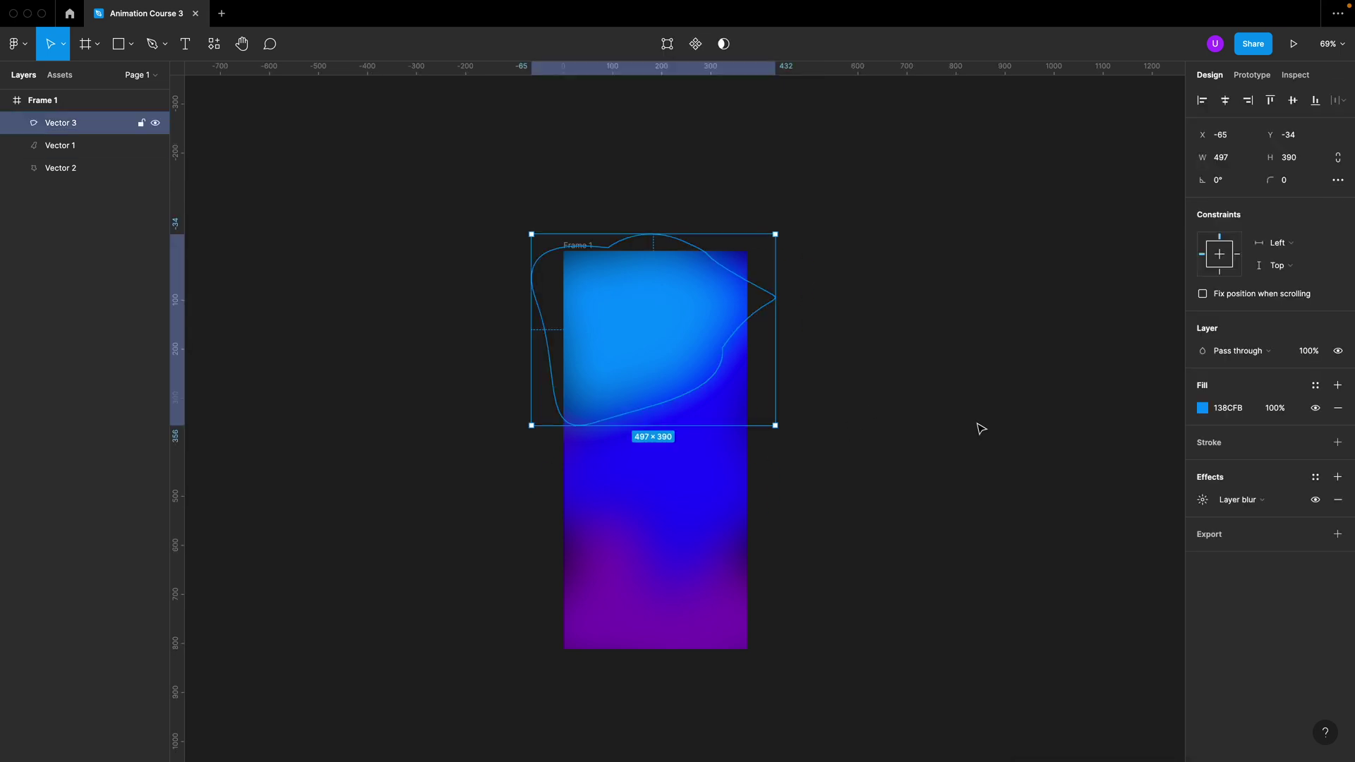
left_click(1202, 408)
left_click_drag(1125, 596, 1127, 598)
mouse_move(1180, 487)
left_mouse_down()
mouse_move(1186, 508)
mouse_move(1187, 495)
left_mouse_up()
left_click(816, 199)
Step: Duplicate the finished gradient frame so the copy sits beside the original
left_click(579, 246)
key("super+d")
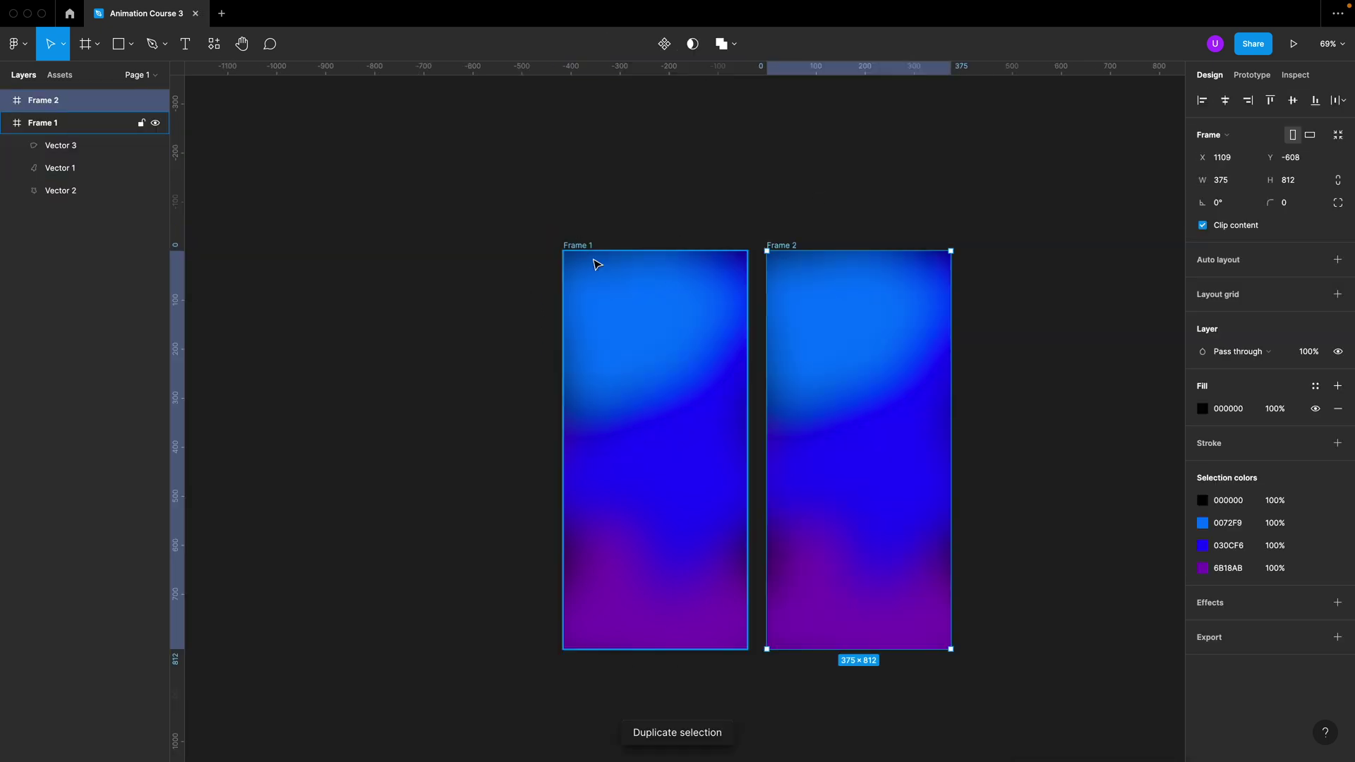
left_click(1114, 526)
Step: Rotate the light blue blob in Frame 2 counterclockwise and move it down along the frame's left side
left_click(882, 376)
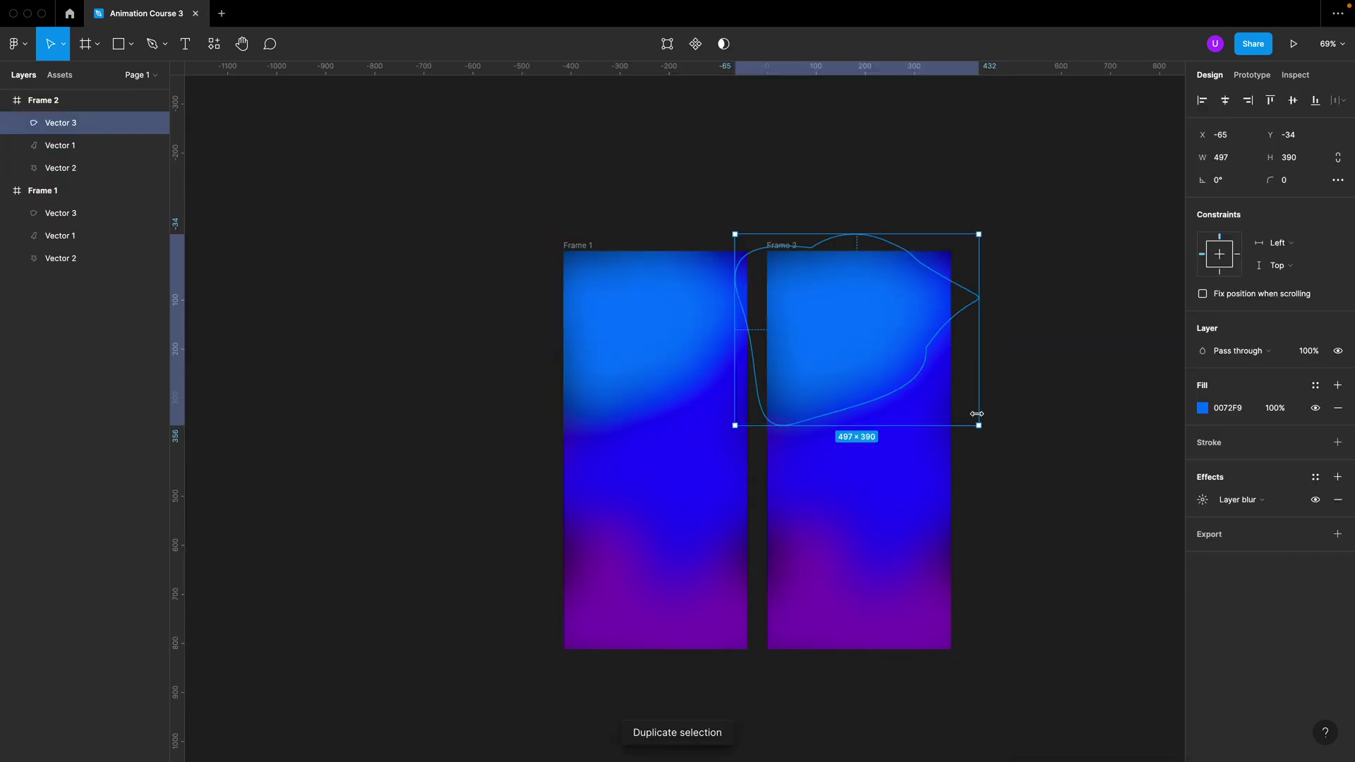
left_click_drag(980, 426, 993, 282)
left_click_drag(875, 370, 824, 394)
Step: Rotate Frame 2's deep blue blob to about 18.68° and its purple blob to about 50.76°
left_click(875, 503)
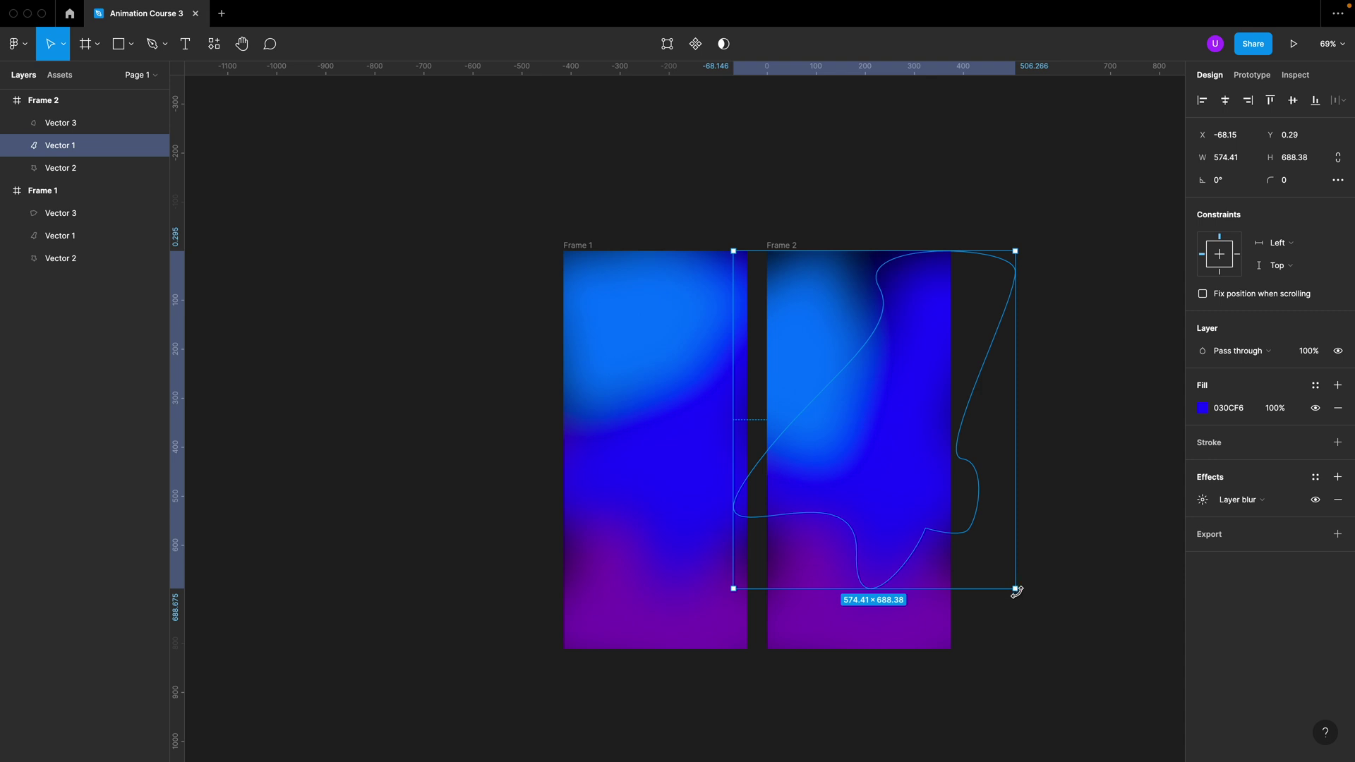
left_click_drag(1026, 576, 1056, 535)
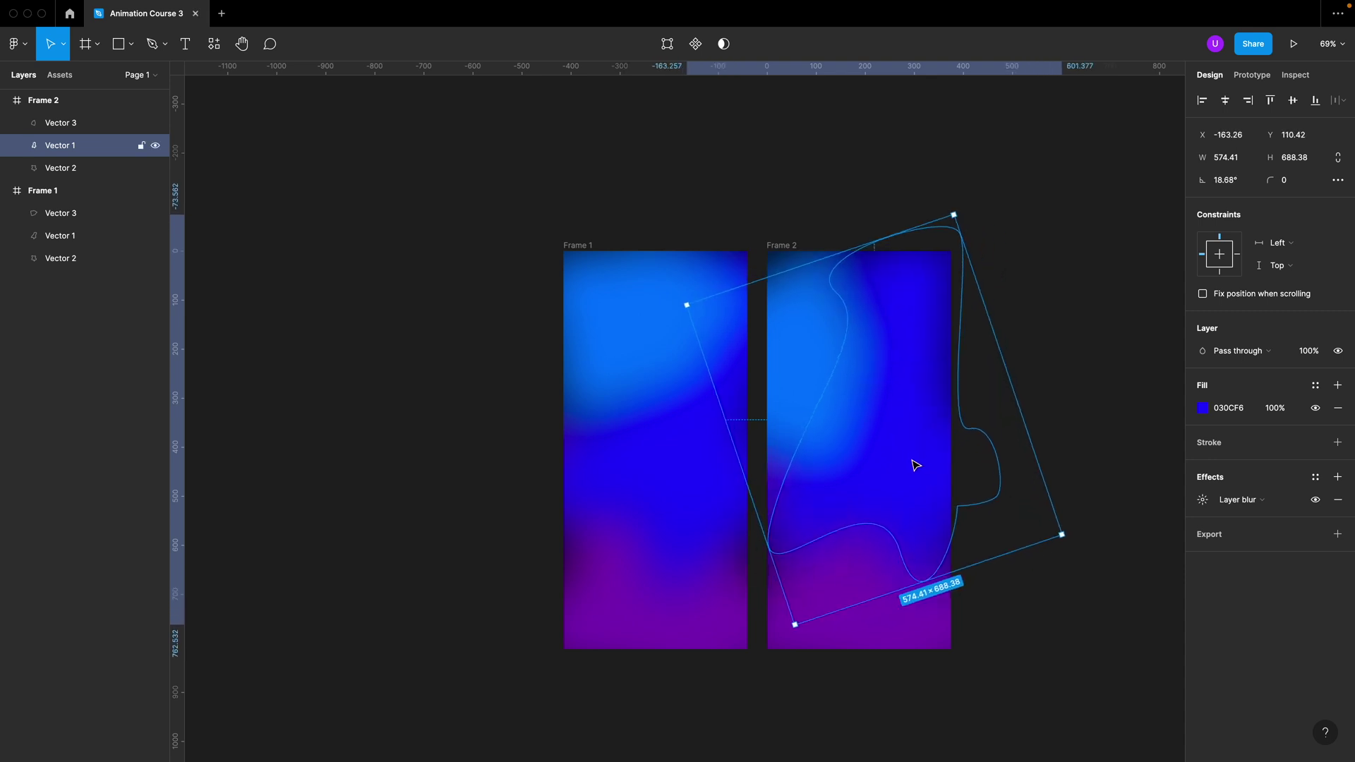
left_click(929, 627)
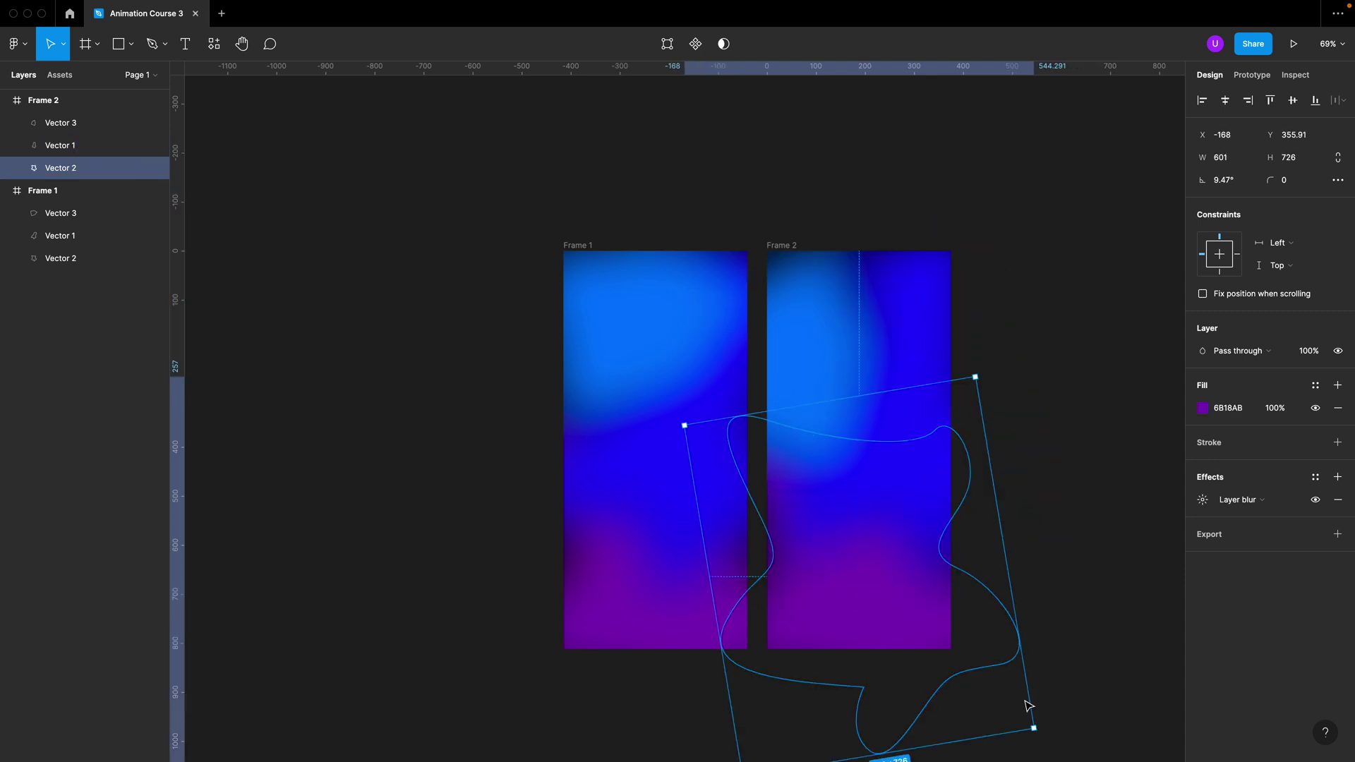
left_click_drag(1034, 729, 1051, 568)
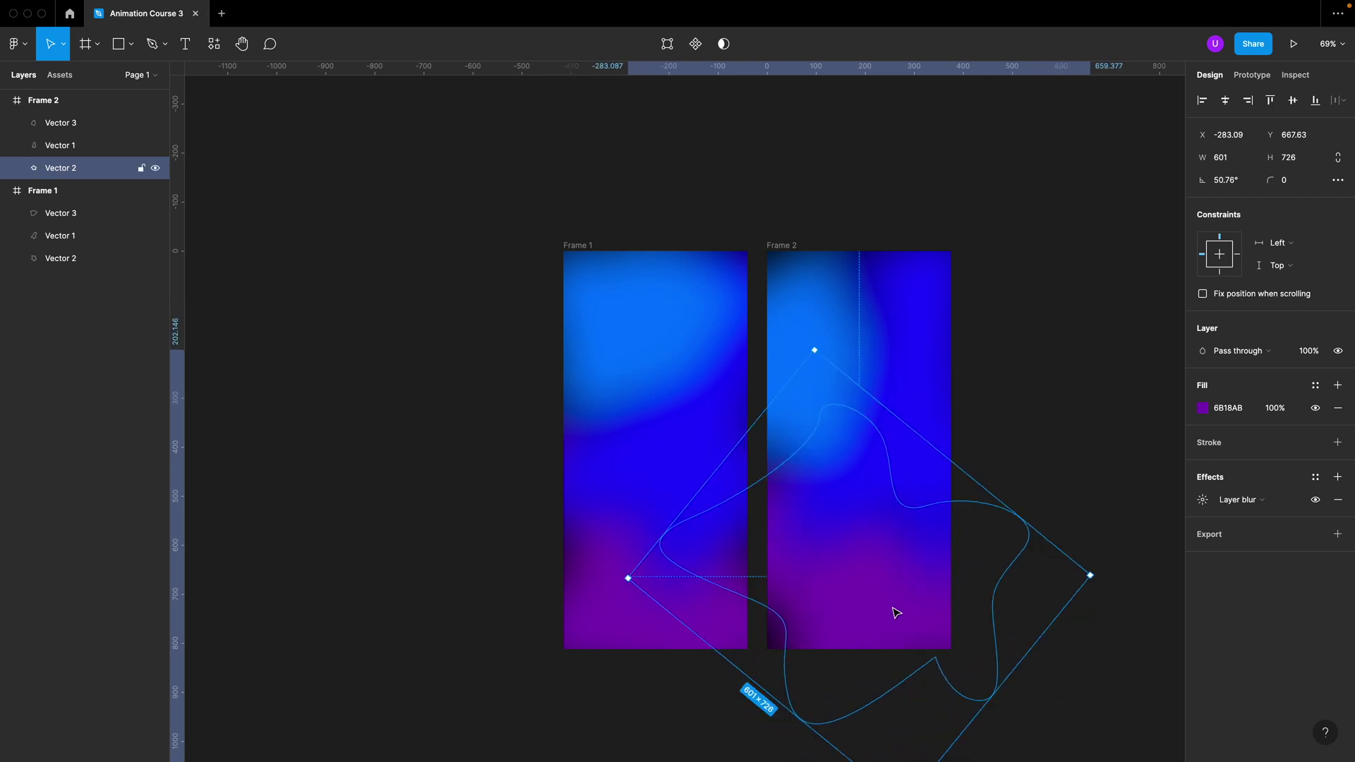
Step: Stretch Frame 2's light blue blob to about 781.55 × 390 down the left side, and rotate the deep blue blob to about 55.68°
left_click(813, 411)
left_click_drag(774, 509, 822, 621)
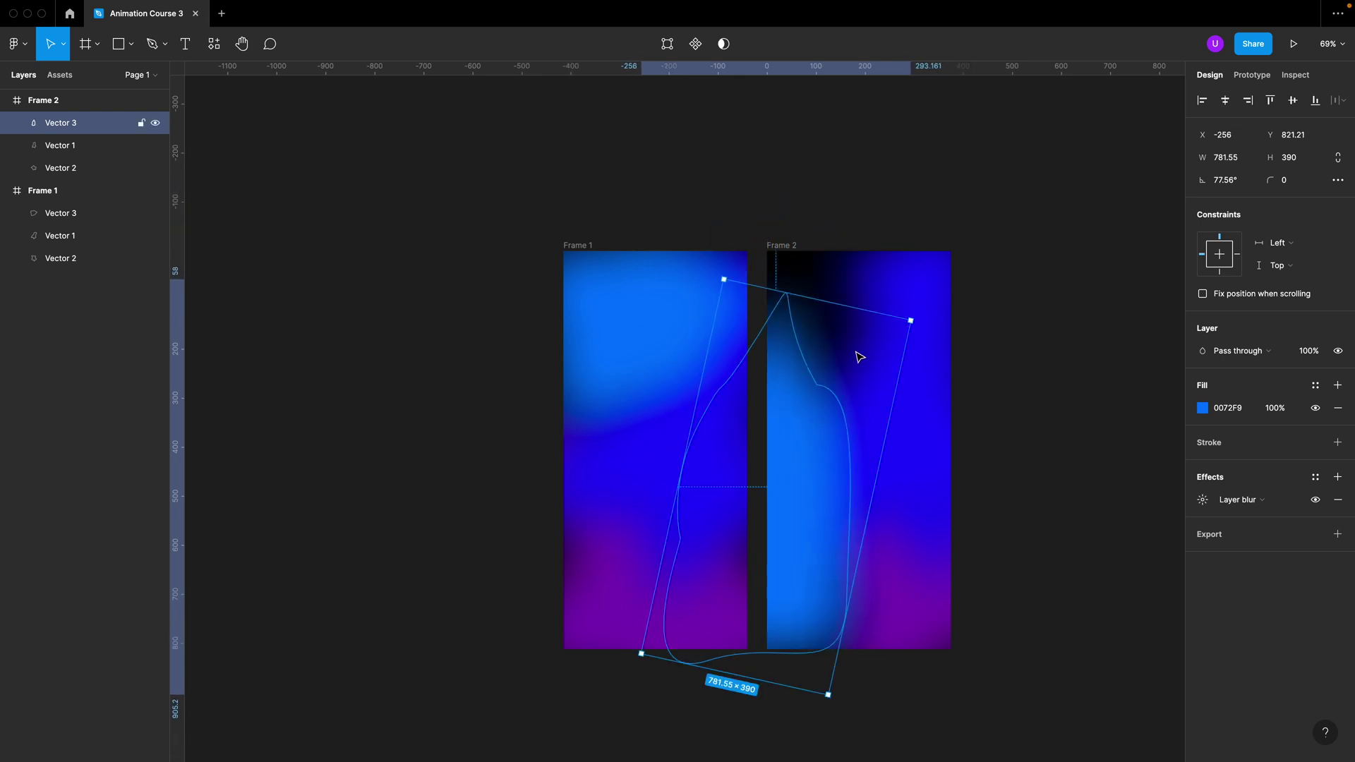
left_click(933, 308)
left_click_drag(1076, 528, 1172, 388)
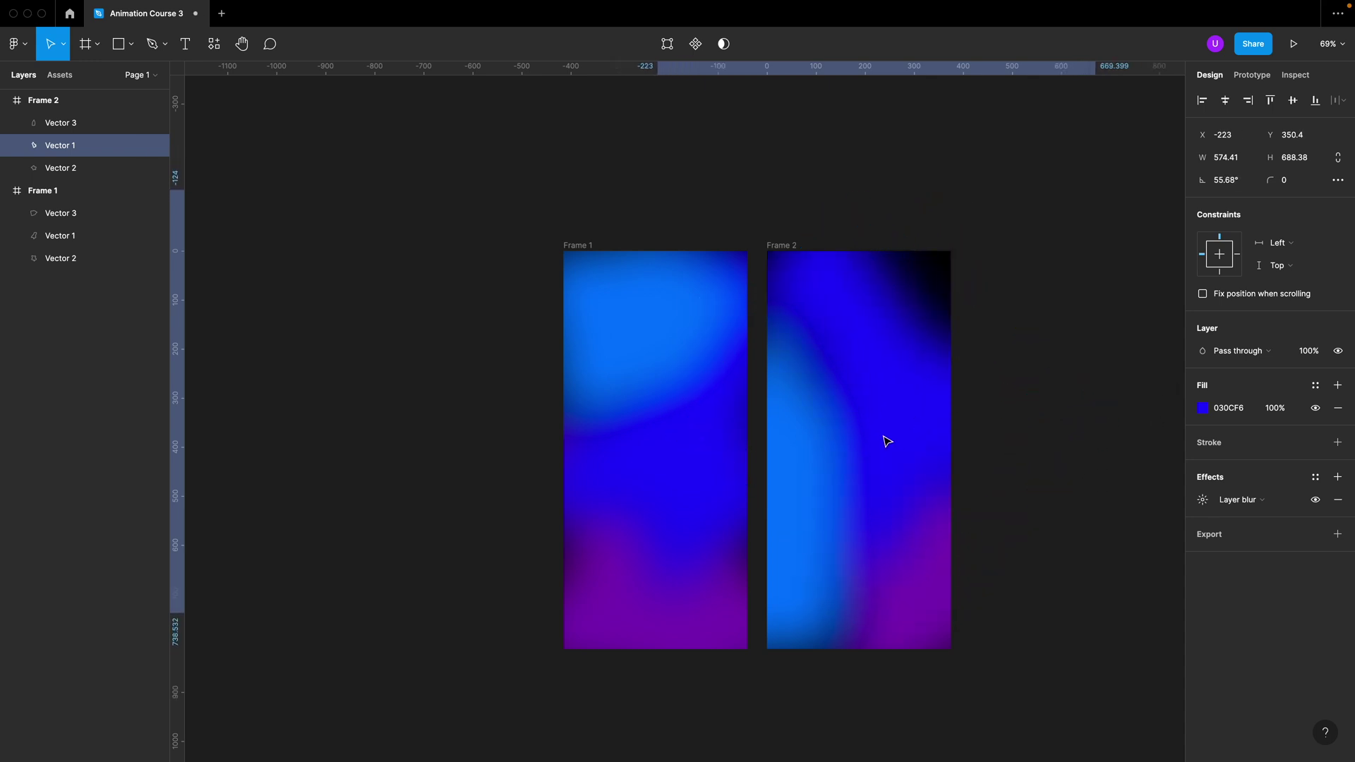
Step: Move Frame 2's light blue blob left to about X -275, Y 812 and shift its fill to a deeper blue
left_click(1016, 548)
left_click(826, 520)
left_click_drag(847, 515, 818, 514)
left_click(1202, 408)
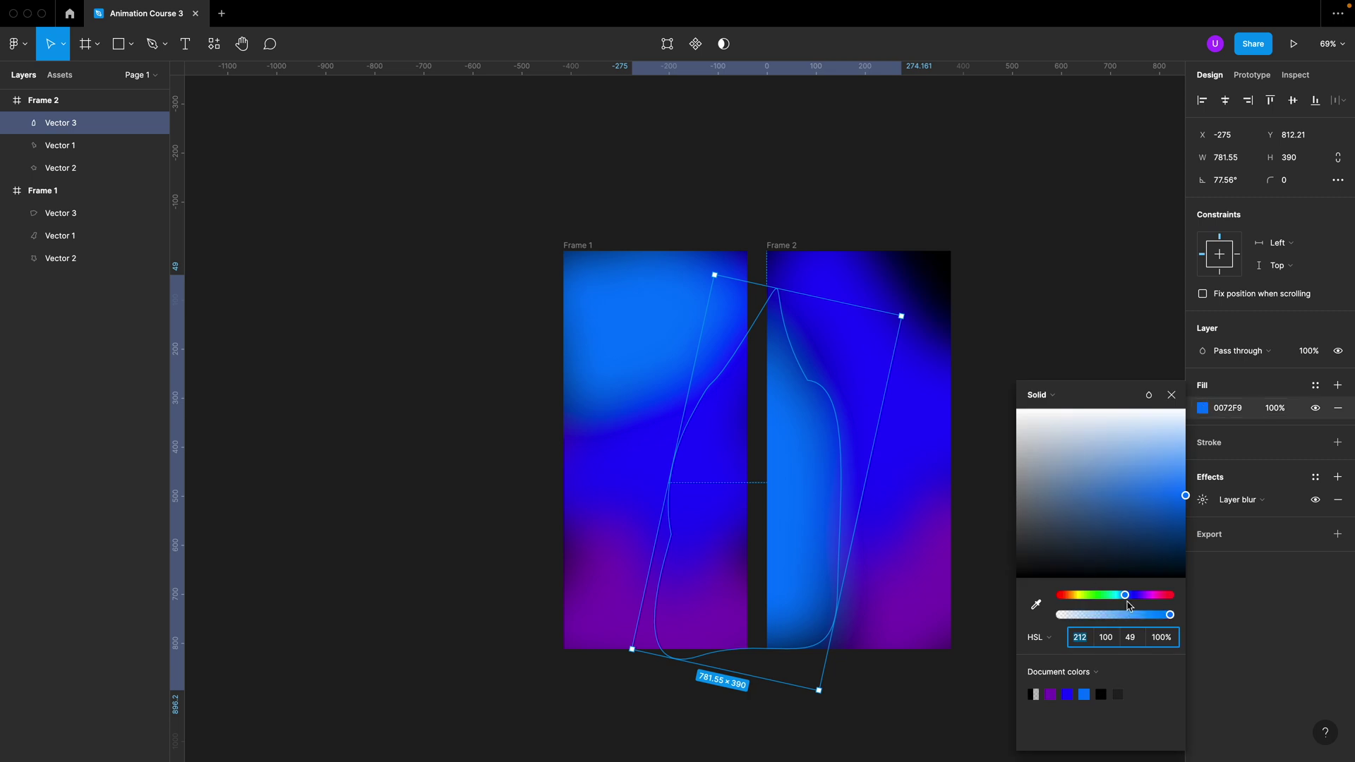
Step: Add the text "Hello! 👋" with a waving hand emoji in the middle of Frame 1
key("t")
left_click(621, 444)
type("Hello!")
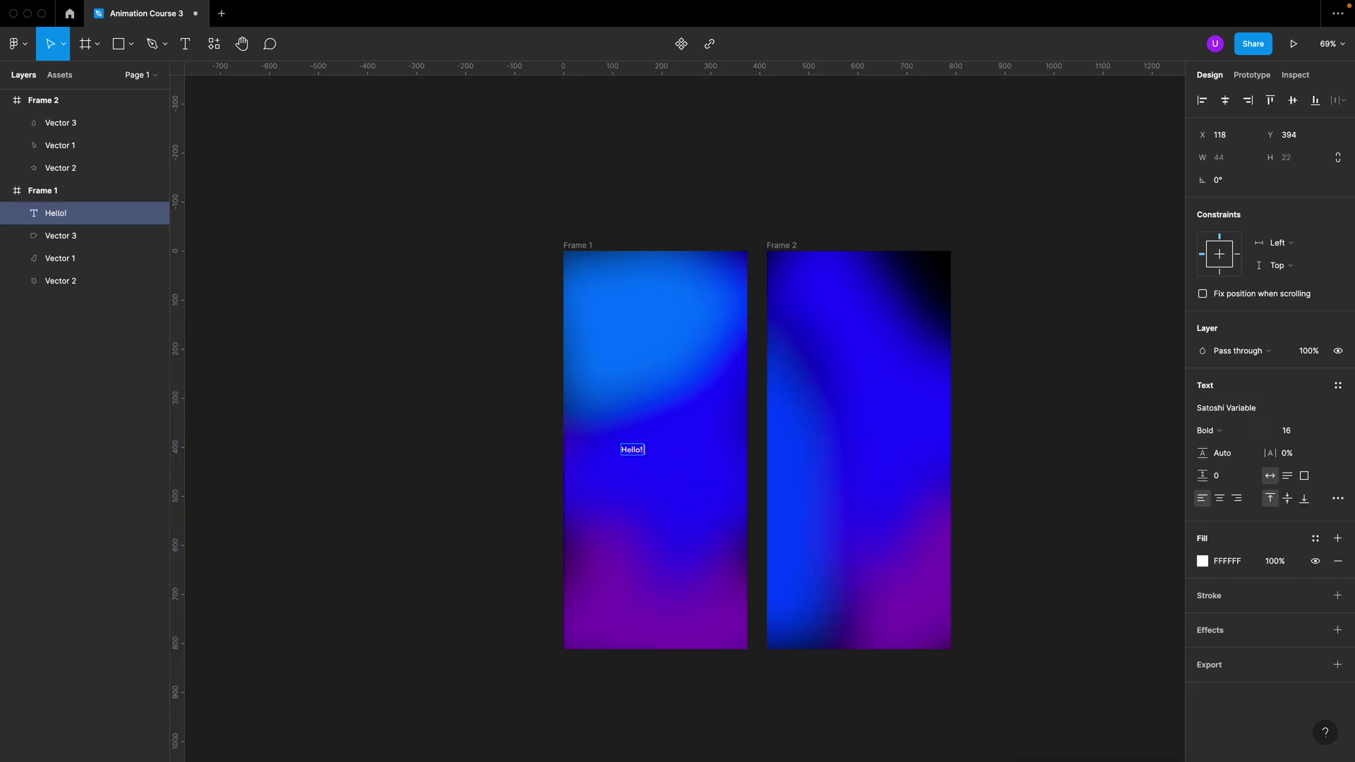
key("ctrl+super+space")
type("wave")
key("Return")
key("Escape")
Step: Set the greeting text's font size to 44 and centre it in Frame 1
left_click(1291, 432)
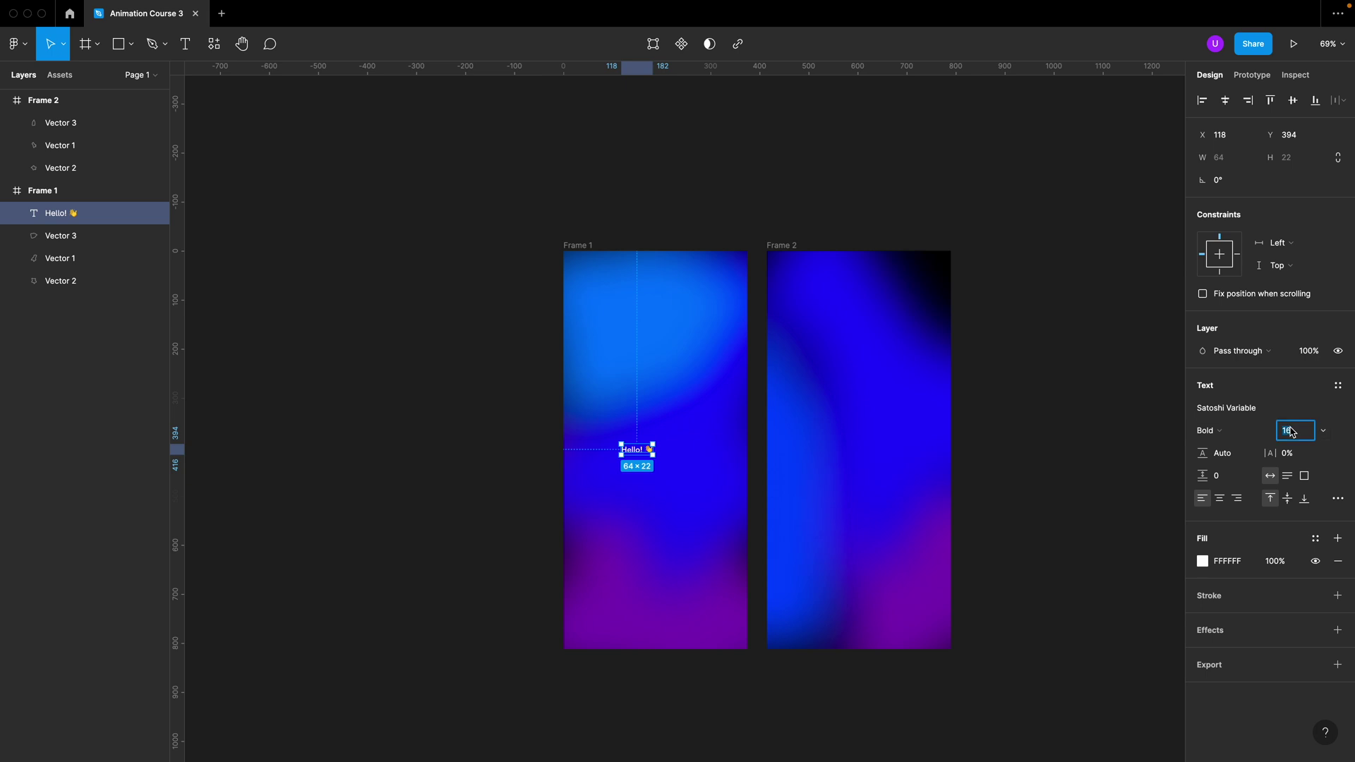
type("44")
key("Return")
key("Escape")
mouse_move(674, 468)
left_mouse_down()
mouse_move(665, 452)
mouse_move(583, 458)
mouse_move(664, 457)
left_mouse_up()
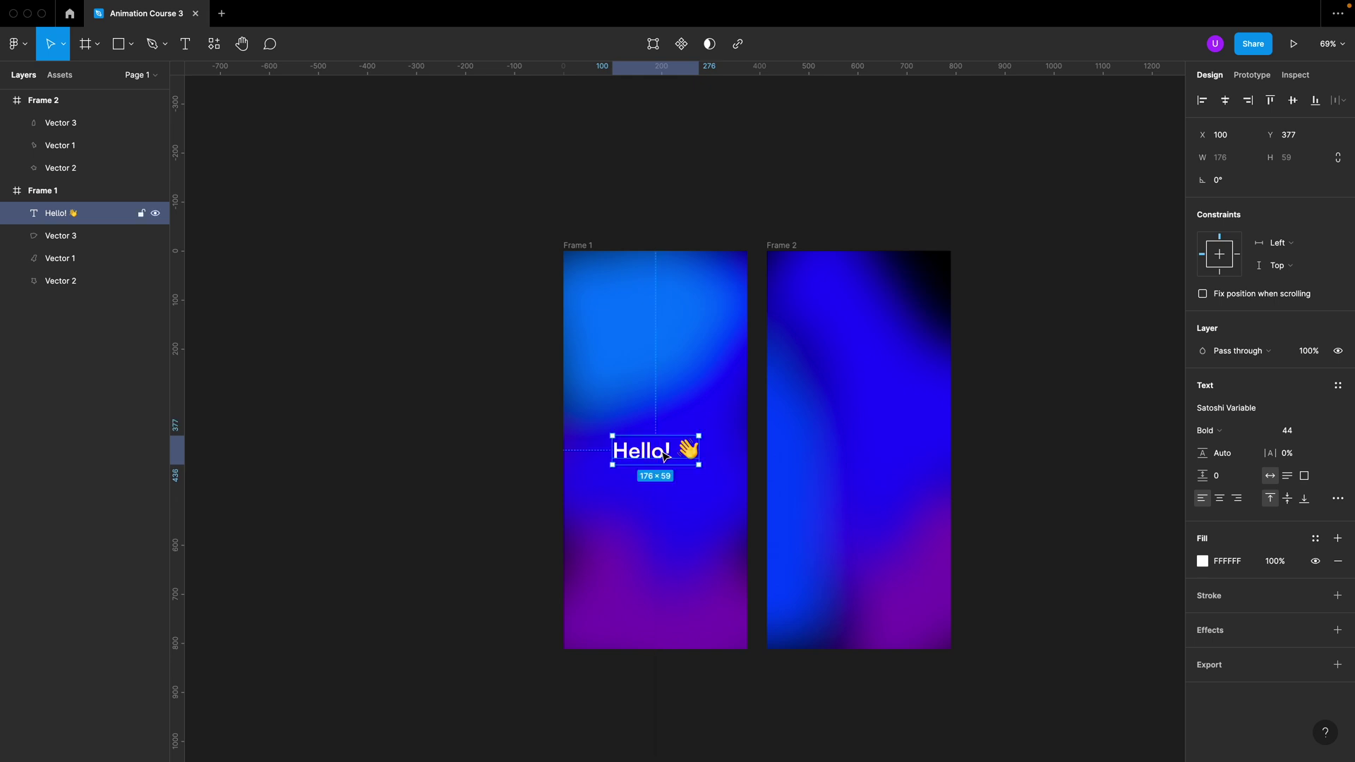
Step: Paste a copy of the greeting text into Frame 2, and open the prototype settings for Frame 1
key("ctrl+c")
left_click(851, 376)
key("ctrl+v")
left_click(597, 250)
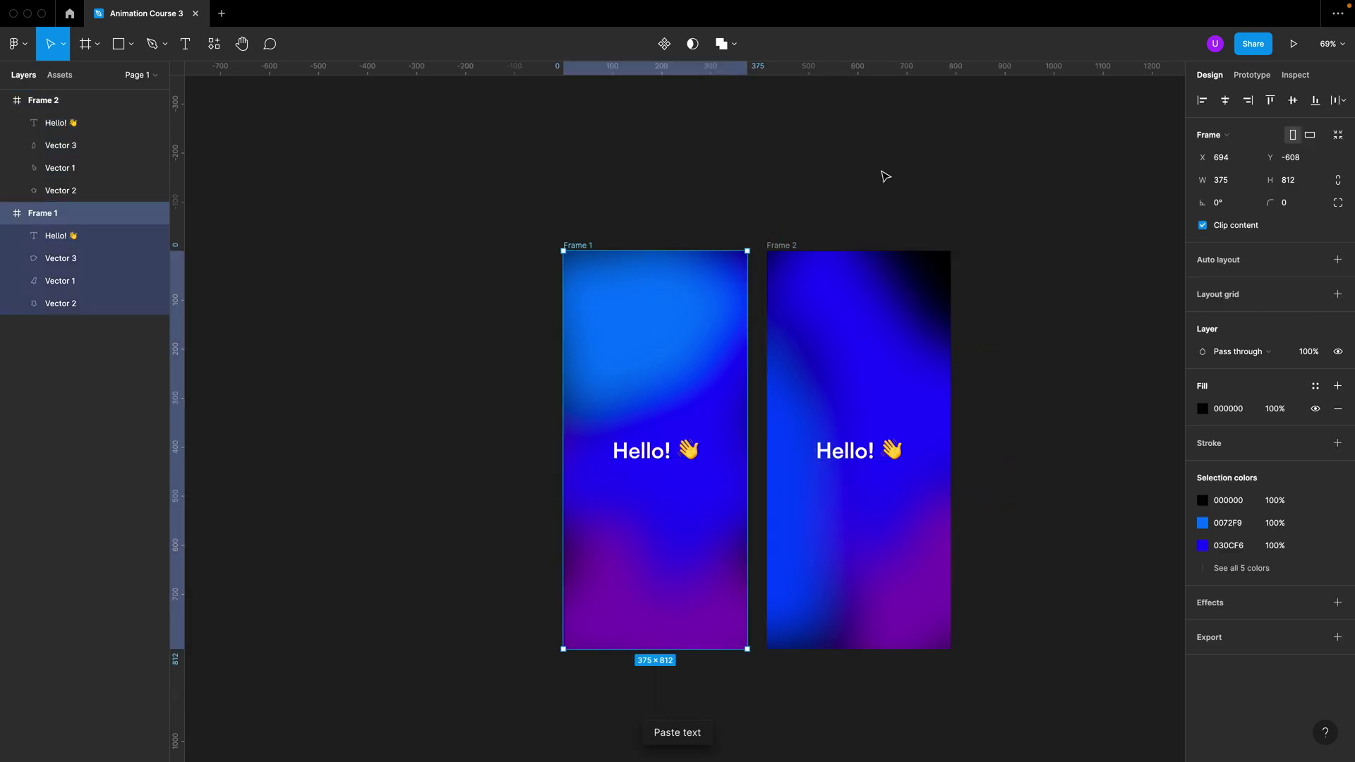
left_click(1251, 75)
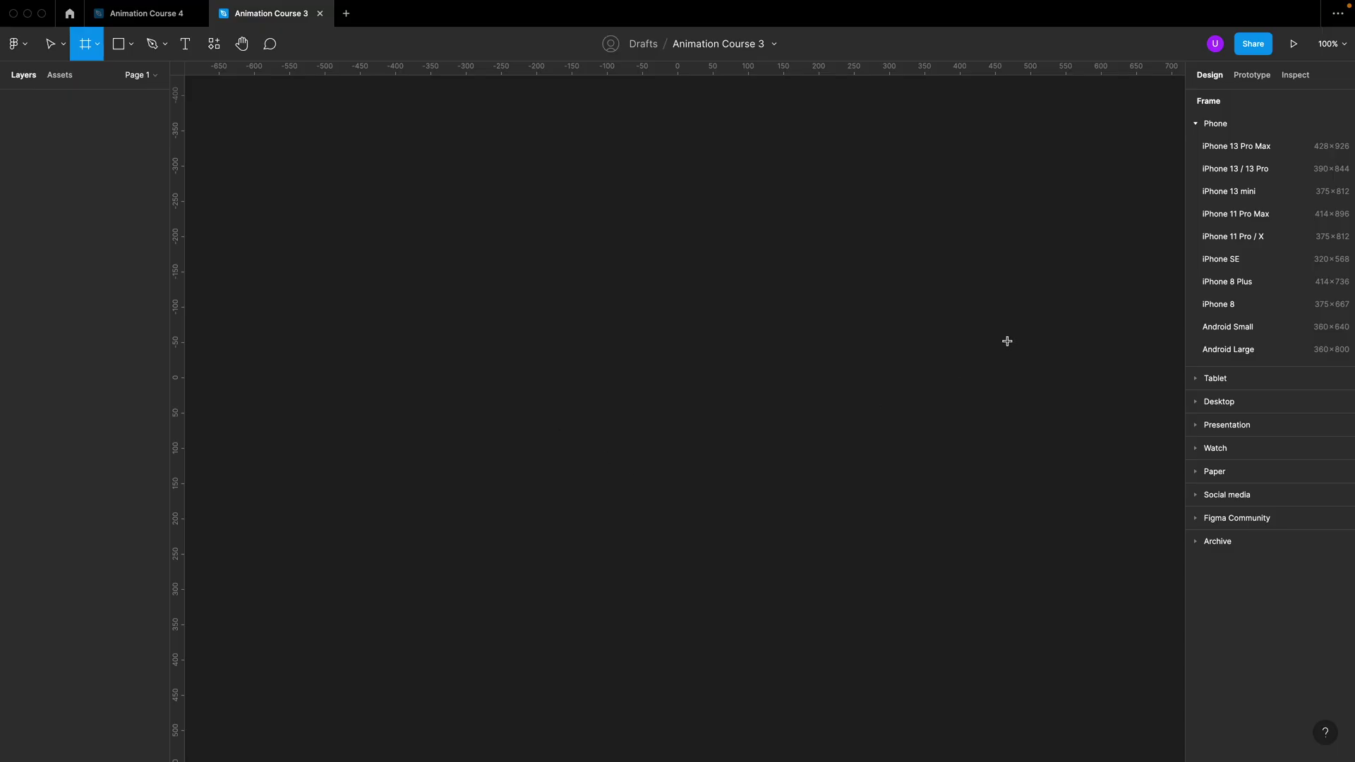
Step: Create an iPhone 13 mini frame in the new empty file and fill it with black
left_click(1248, 191)
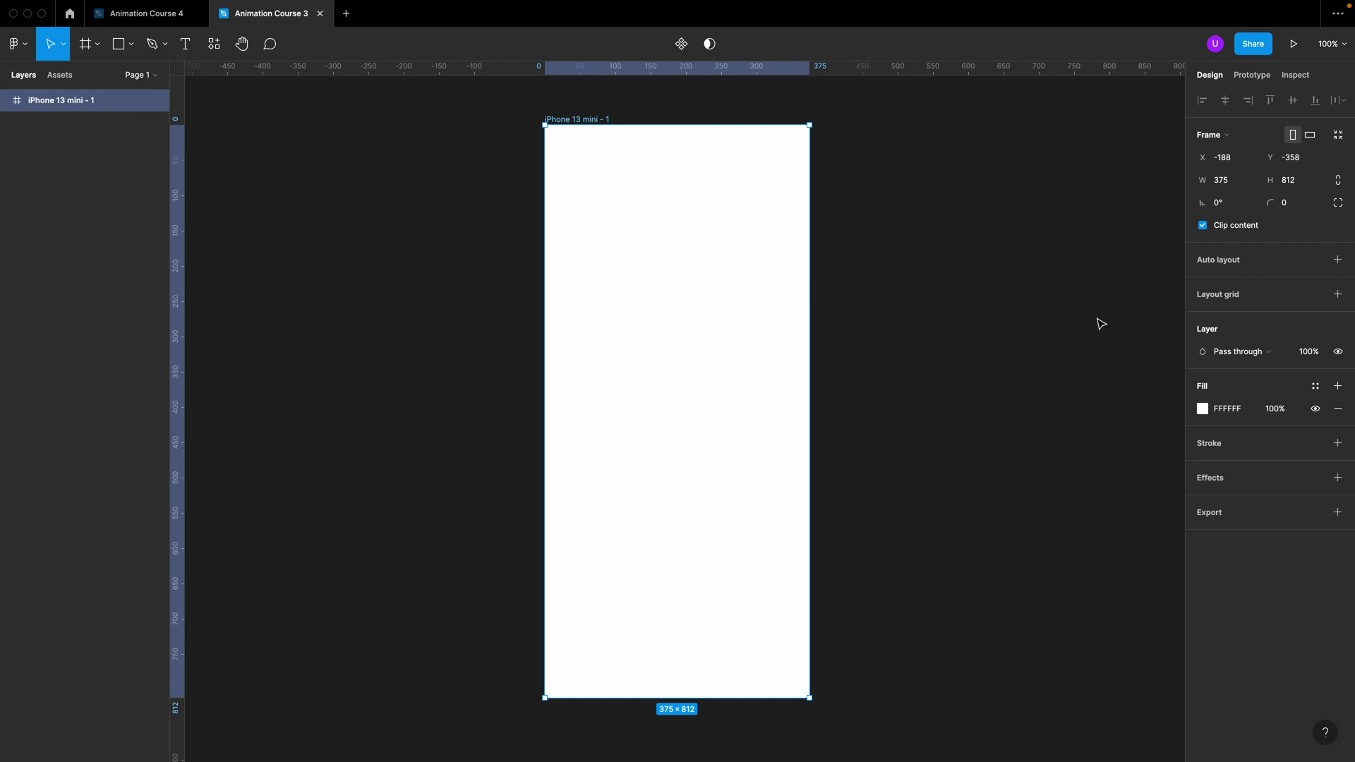
left_click(1204, 410)
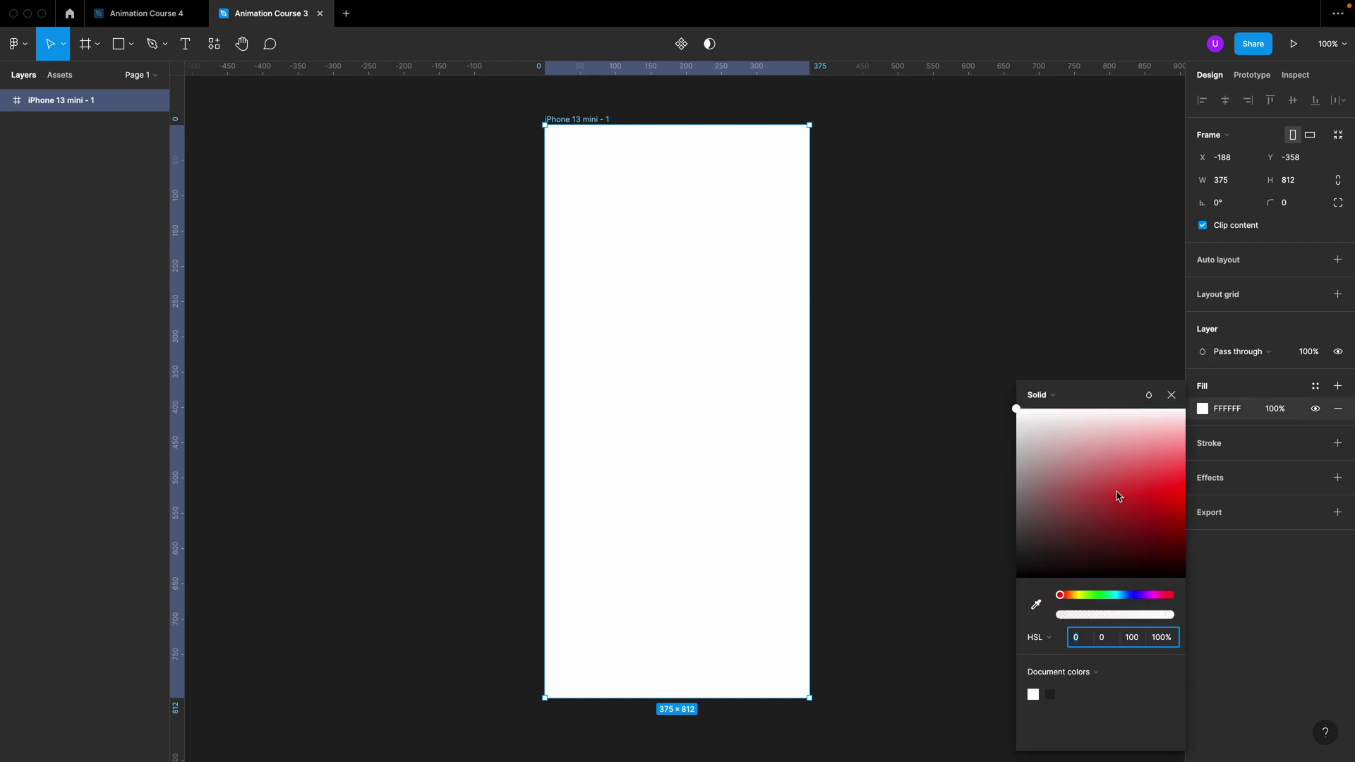
left_click_drag(1016, 413, 977, 620)
left_click(860, 338)
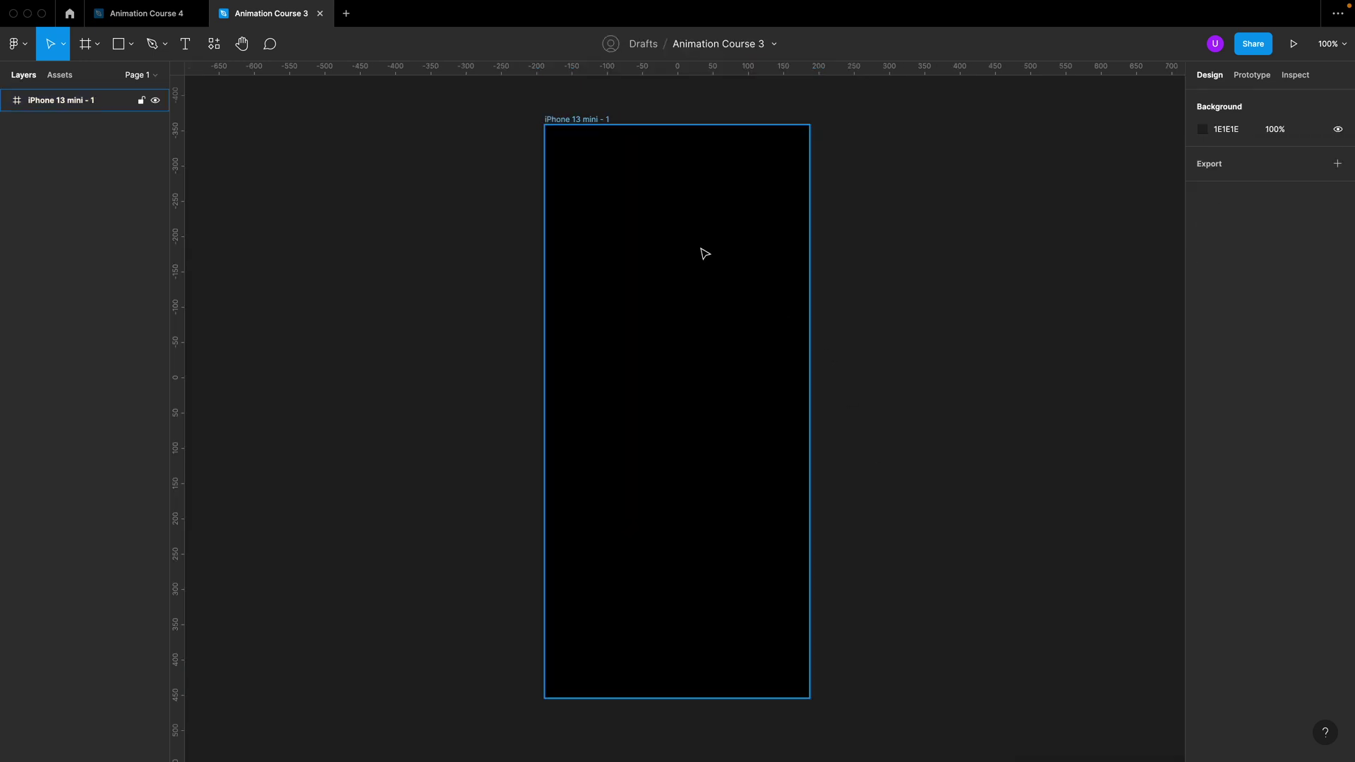
Step: Draw a 375 × 170 rectangle across the top of the iPhone frame and fill it with green 0BC17F
key("r")
left_click_drag(546, 125, 812, 249)
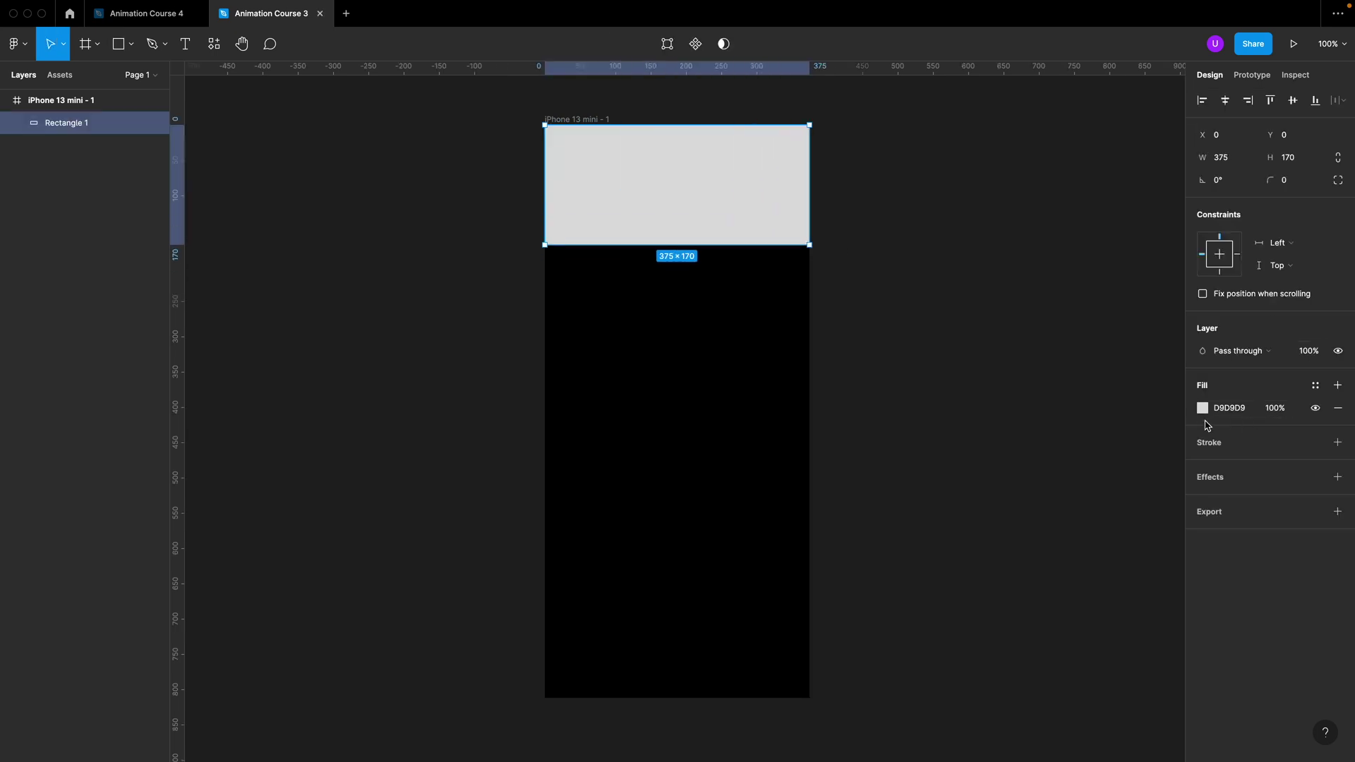
left_click(1203, 409)
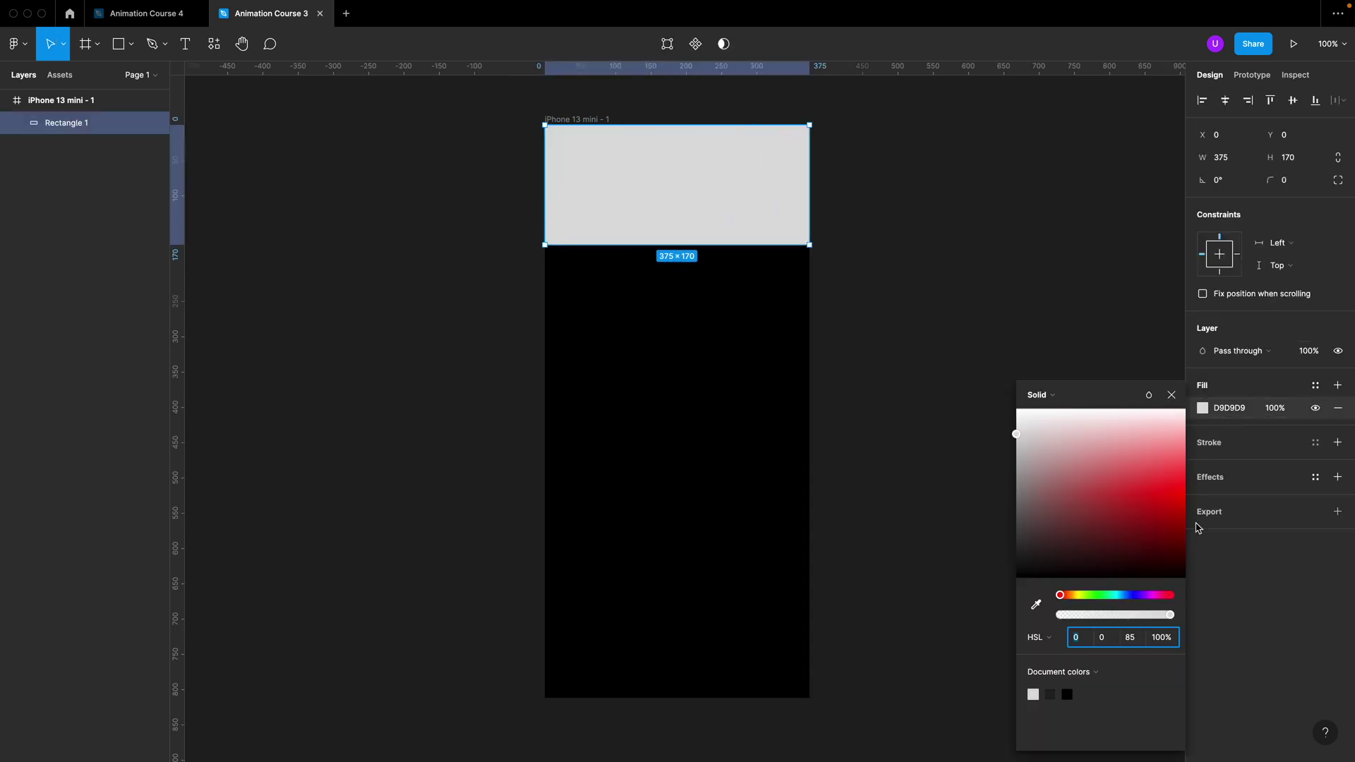
left_click(1106, 596)
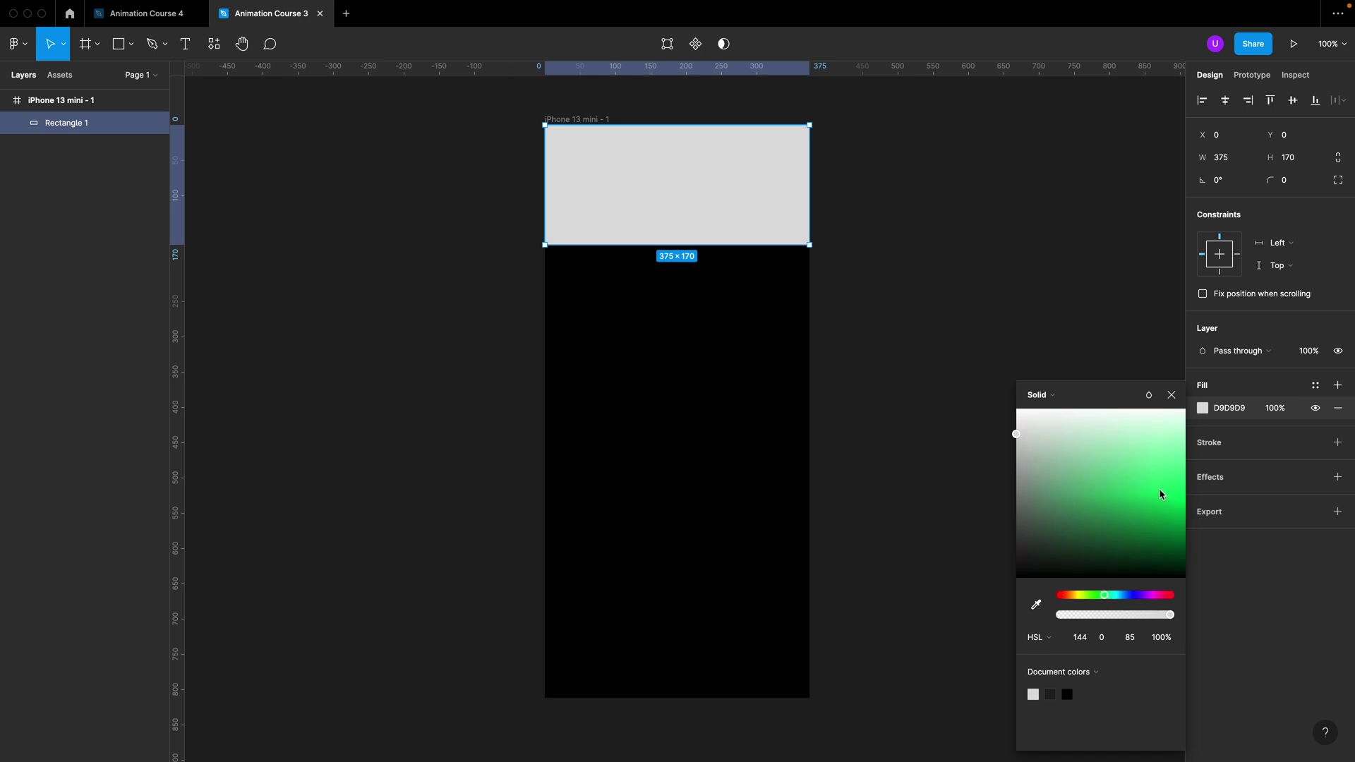
left_click(1167, 504)
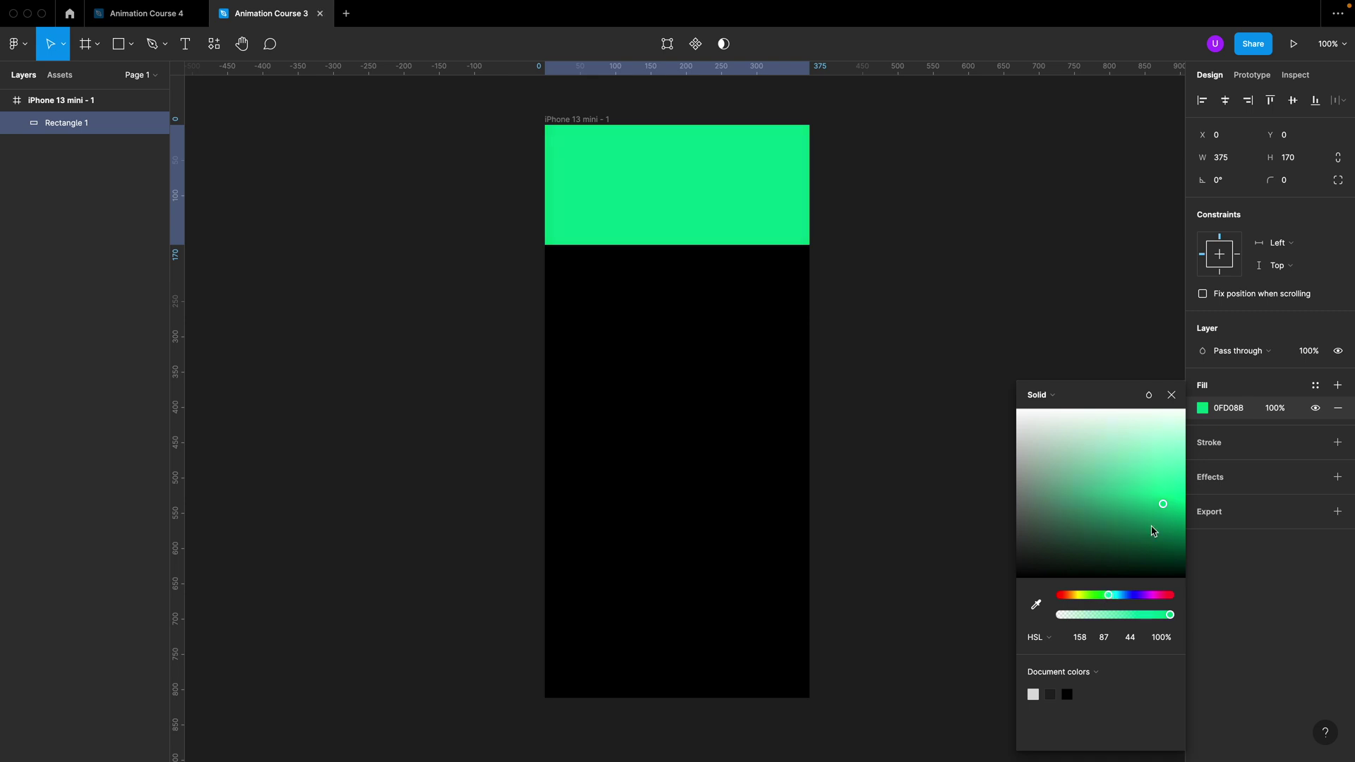
left_click(1166, 511)
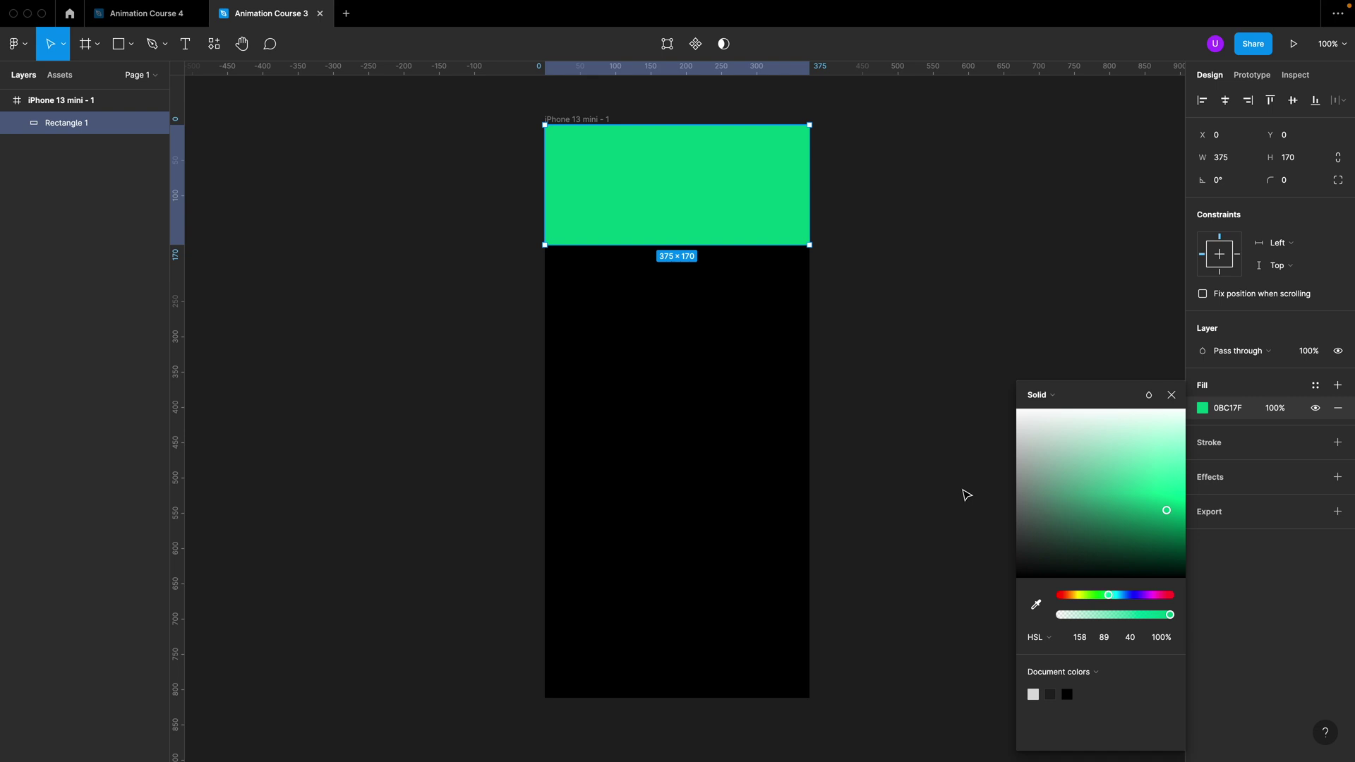
left_click(905, 390)
Step: Add the text "Sandwiches" near the lower edge of the green header
key("t")
left_click(579, 226)
type("S")
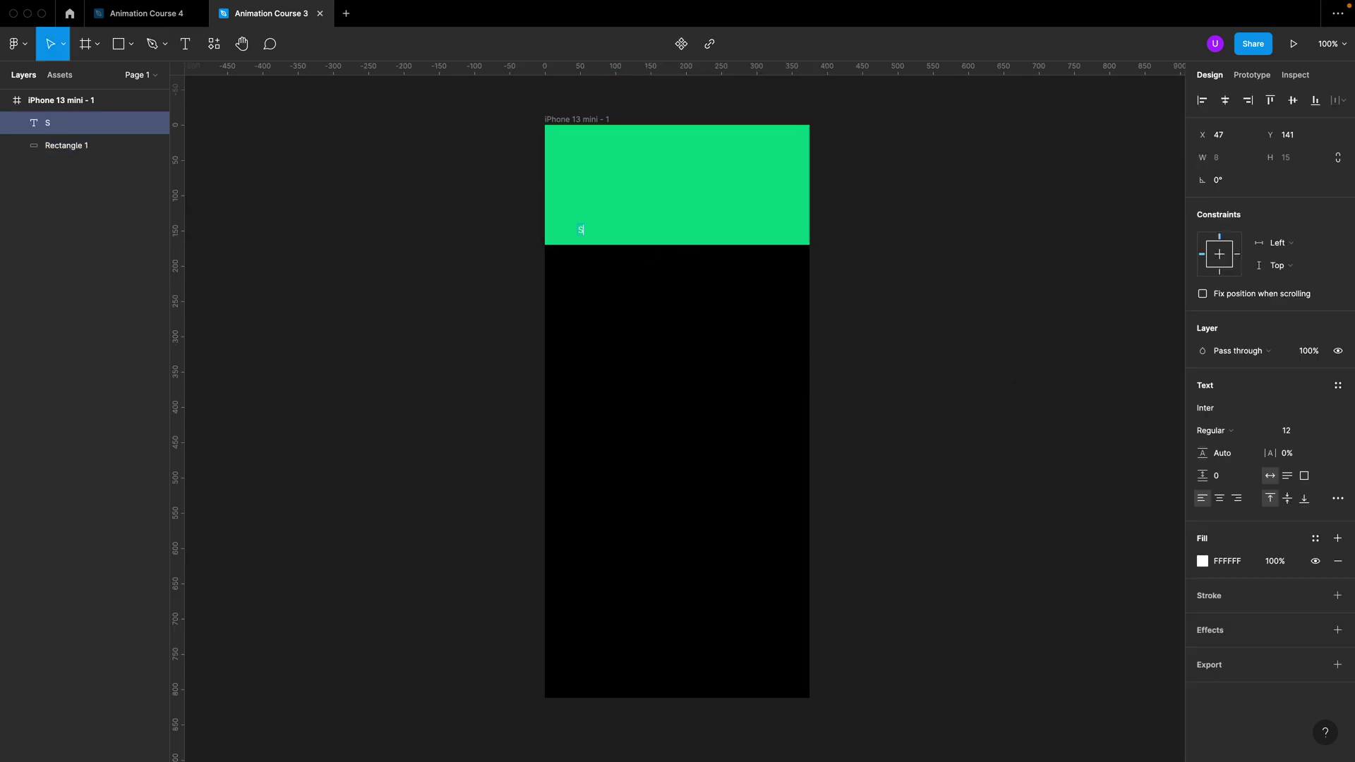
type("andwiches")
key("Escape")
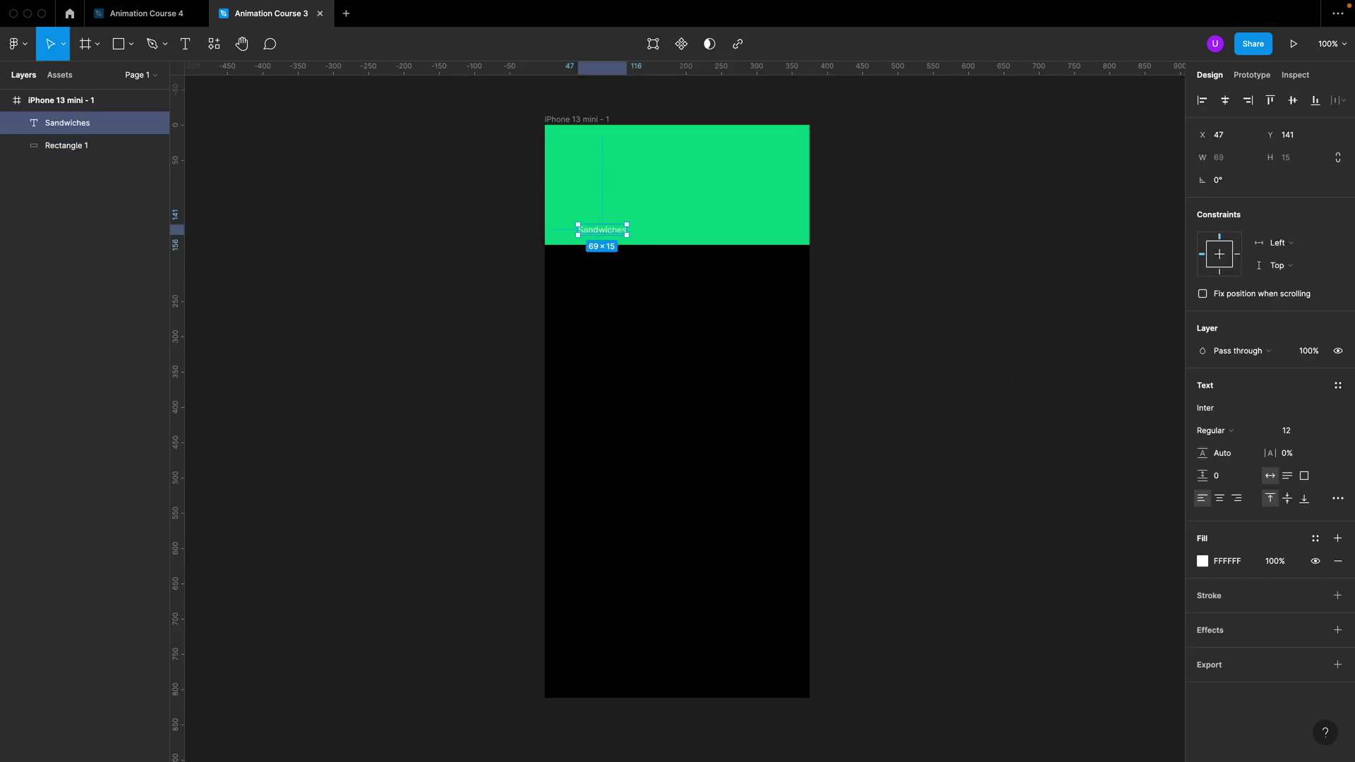
Step: Set the Sandwiches text to font size 24 and make it bold
left_click(1311, 432)
type("1")
type("4")
key("Return")
key("super+b")
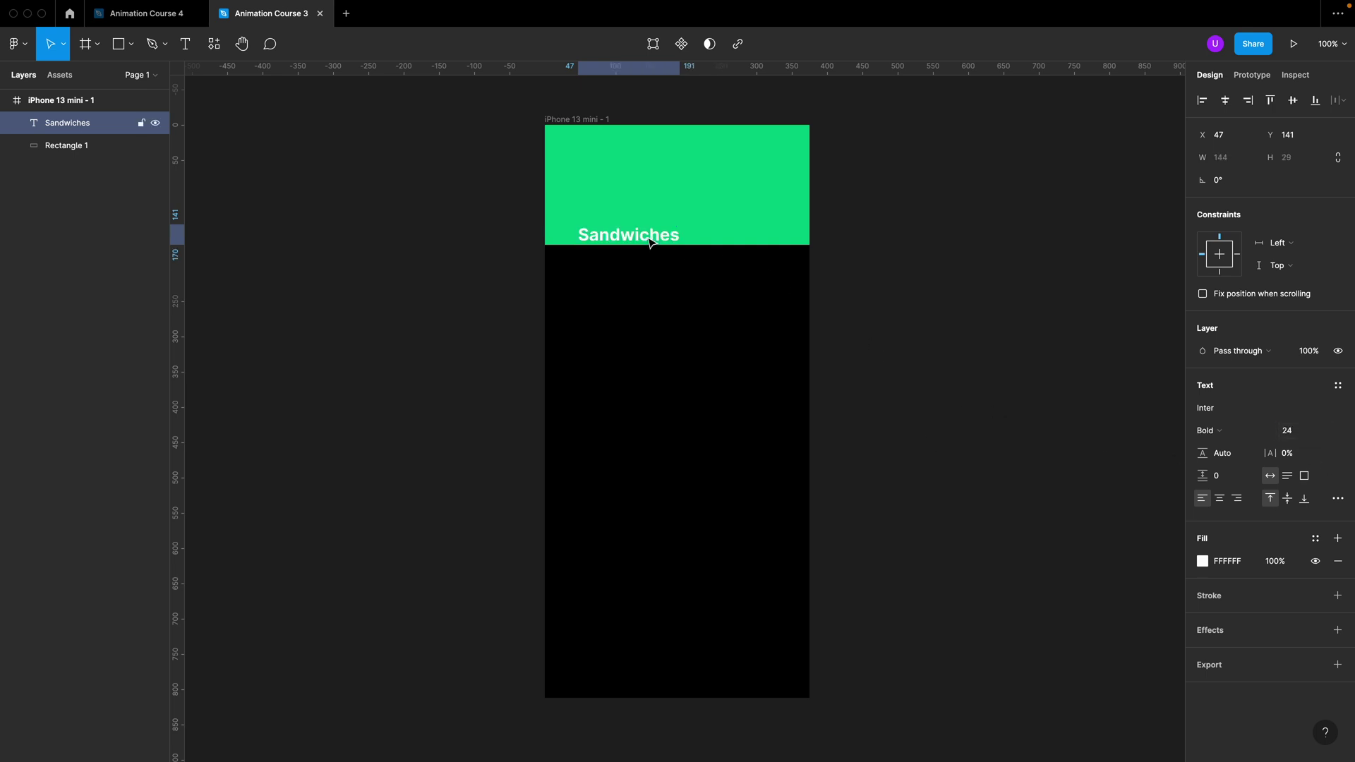
Step: Position the Sandwiches heading at X 24, Y 122 within the green header
left_click_drag(649, 242, 635, 231)
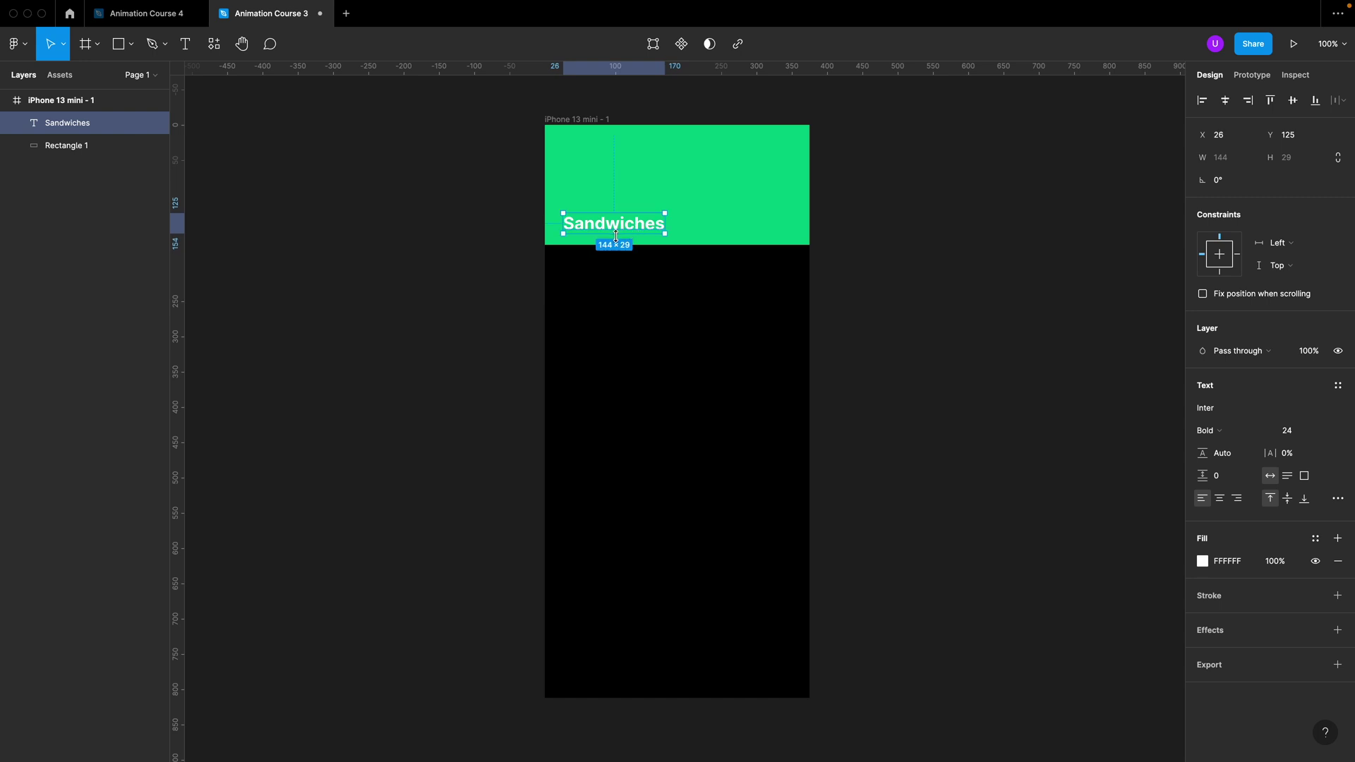
key("Escape")
scroll(548, 218, "up", 5, "ctrl")
left_click(605, 228)
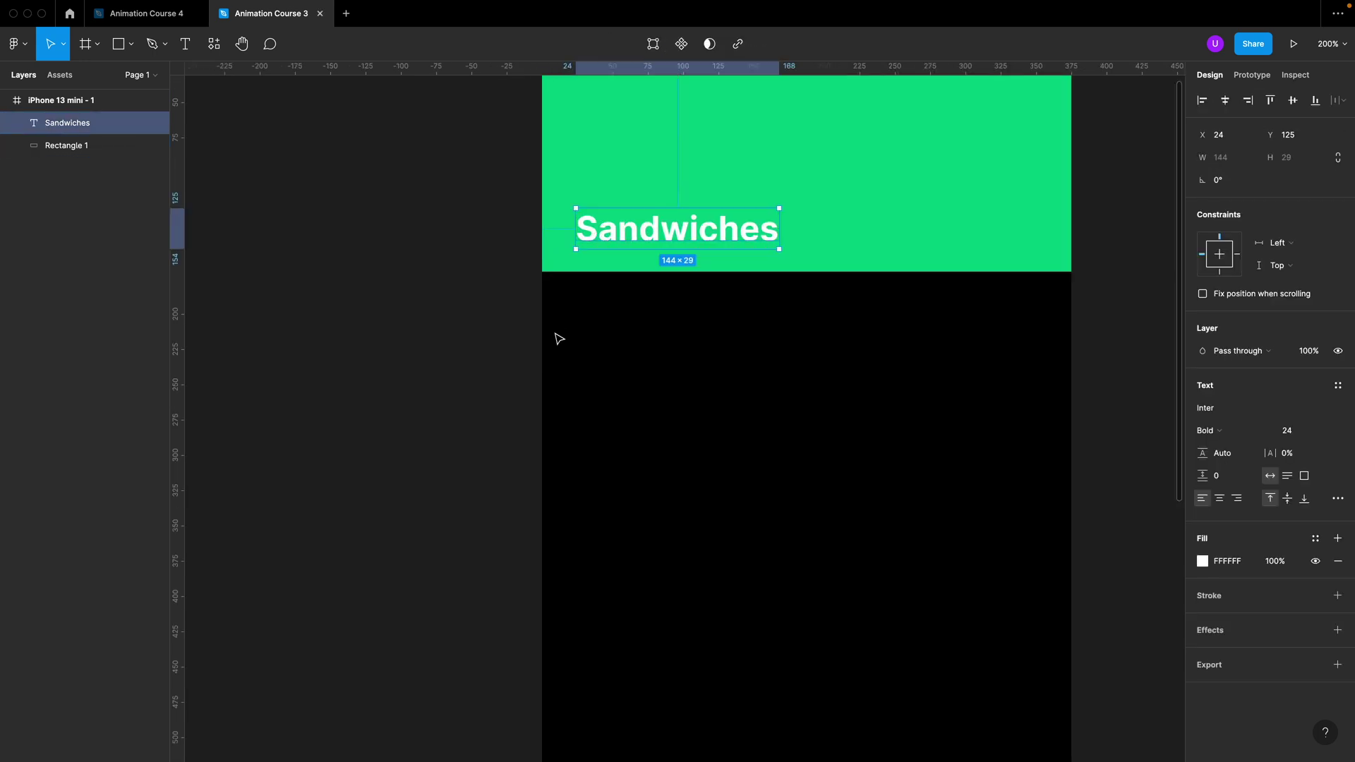
key("Escape")
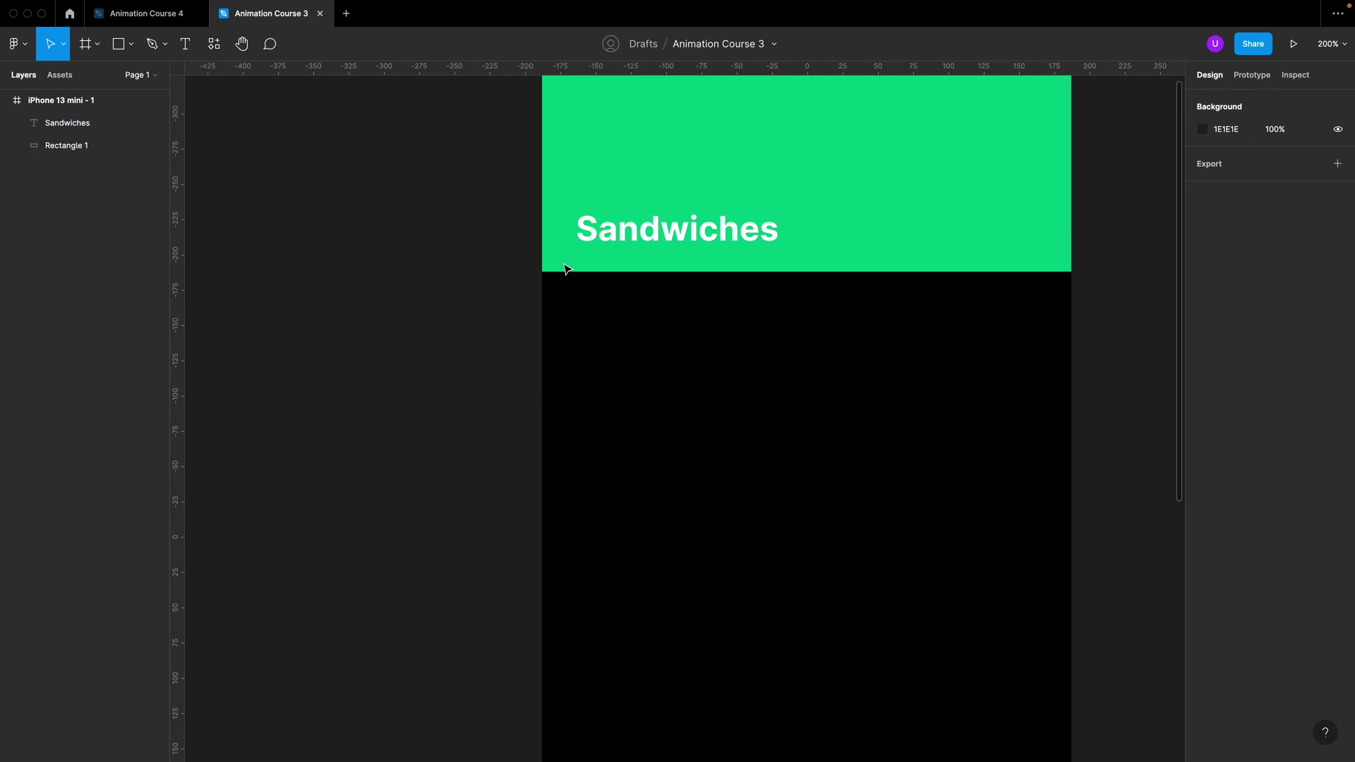
left_click(611, 233)
key("shift+Up")
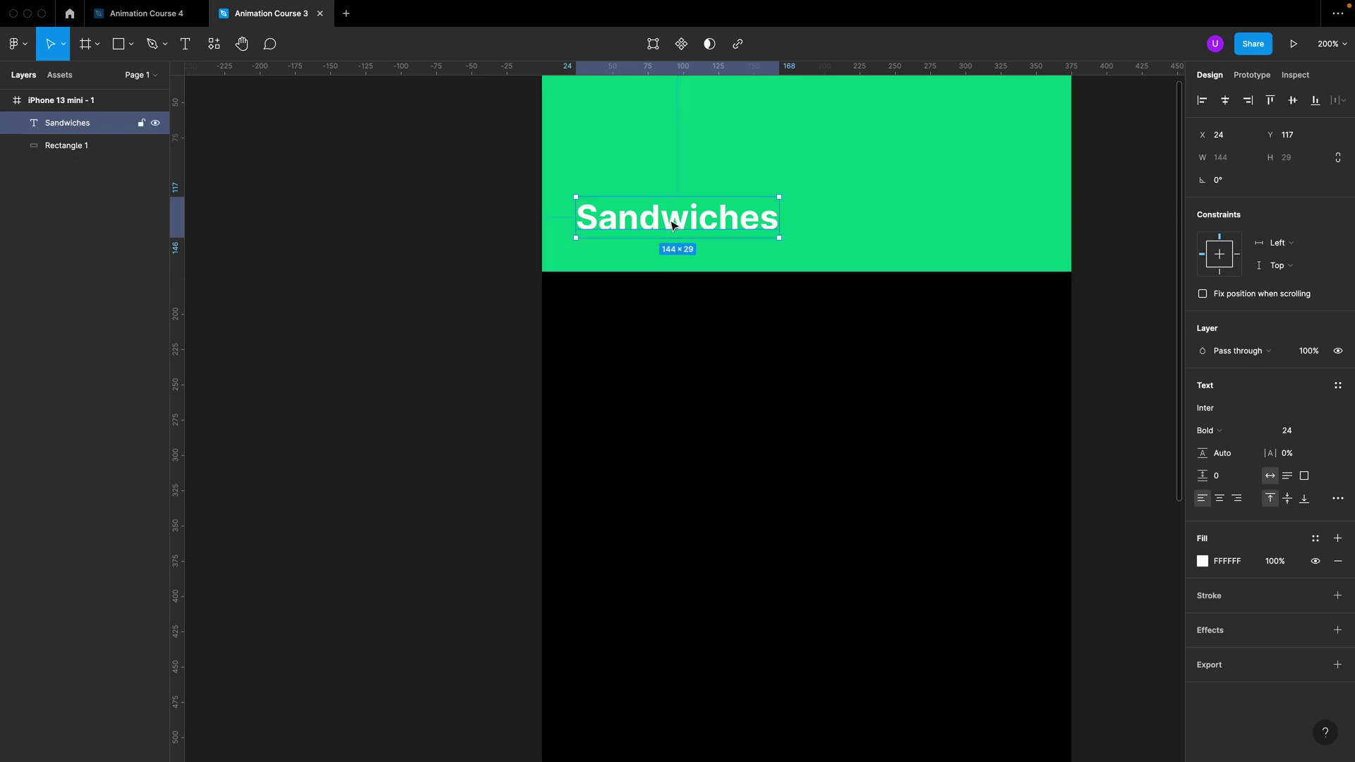
key("Down")
key("Down")
key("Down")
key("Down")
key("Down")
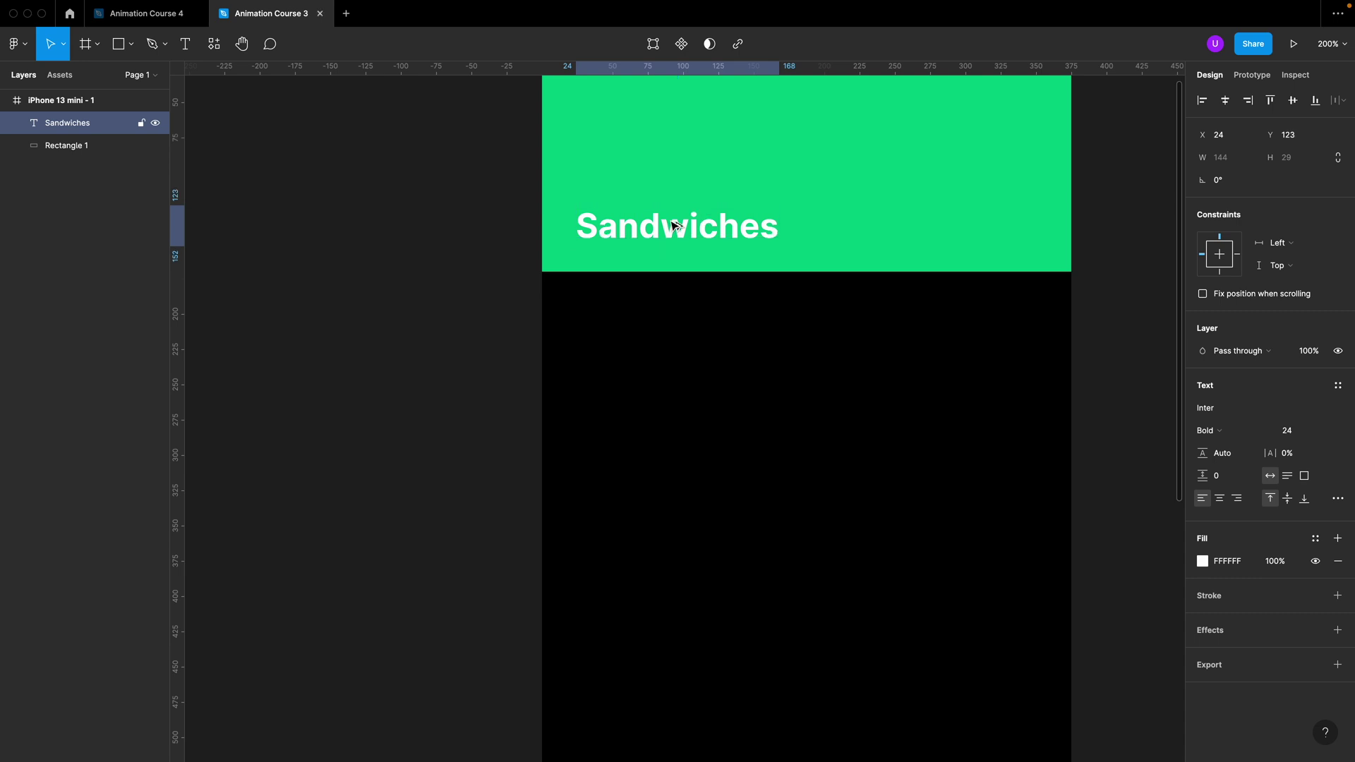
scroll(674, 224, "down", 2)
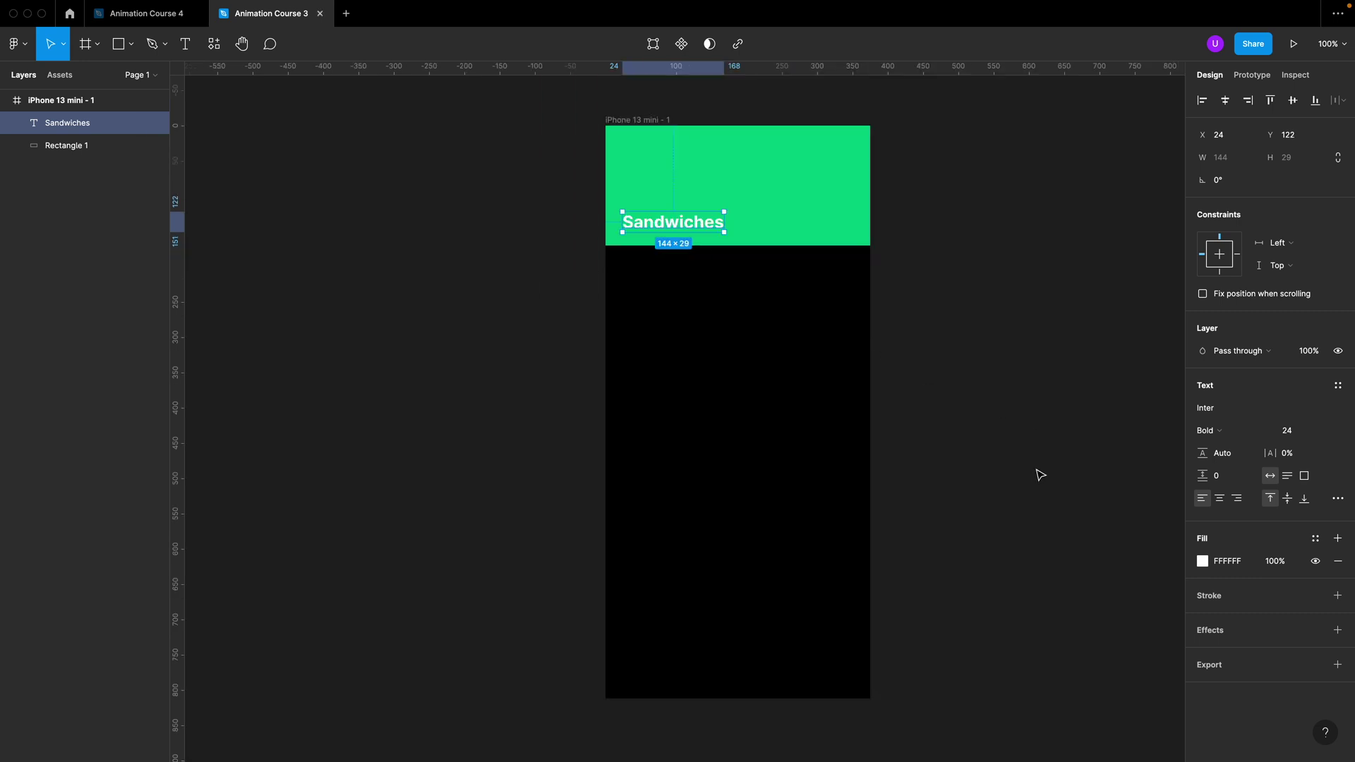
left_click(1005, 445)
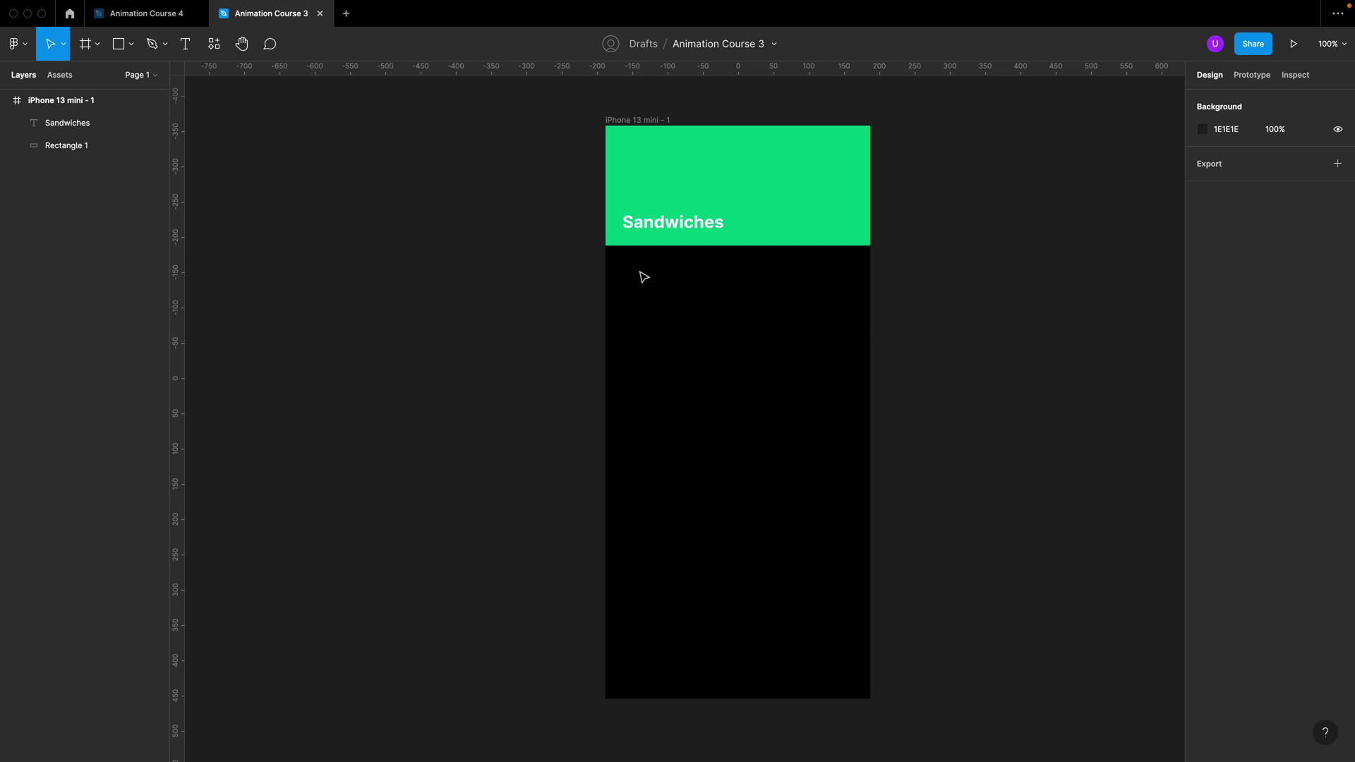
Step: Draw a full-width 375 px rectangle just below the green header at Y 172 and set its height to 240
key("r")
mouse_move(607, 247)
left_mouse_down()
mouse_move(727, 360)
mouse_move(871, 428)
mouse_move(869, 406)
left_mouse_up()
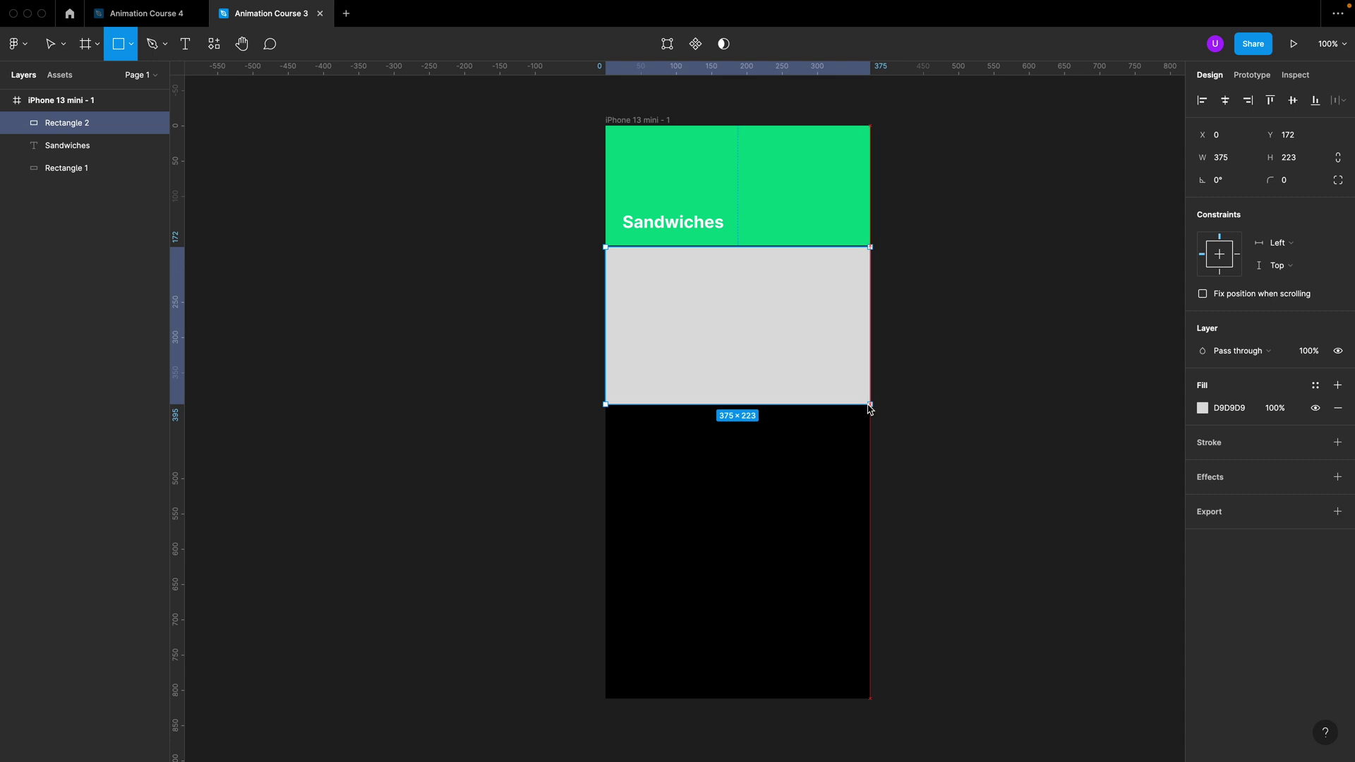
left_click_drag(870, 406, 870, 408)
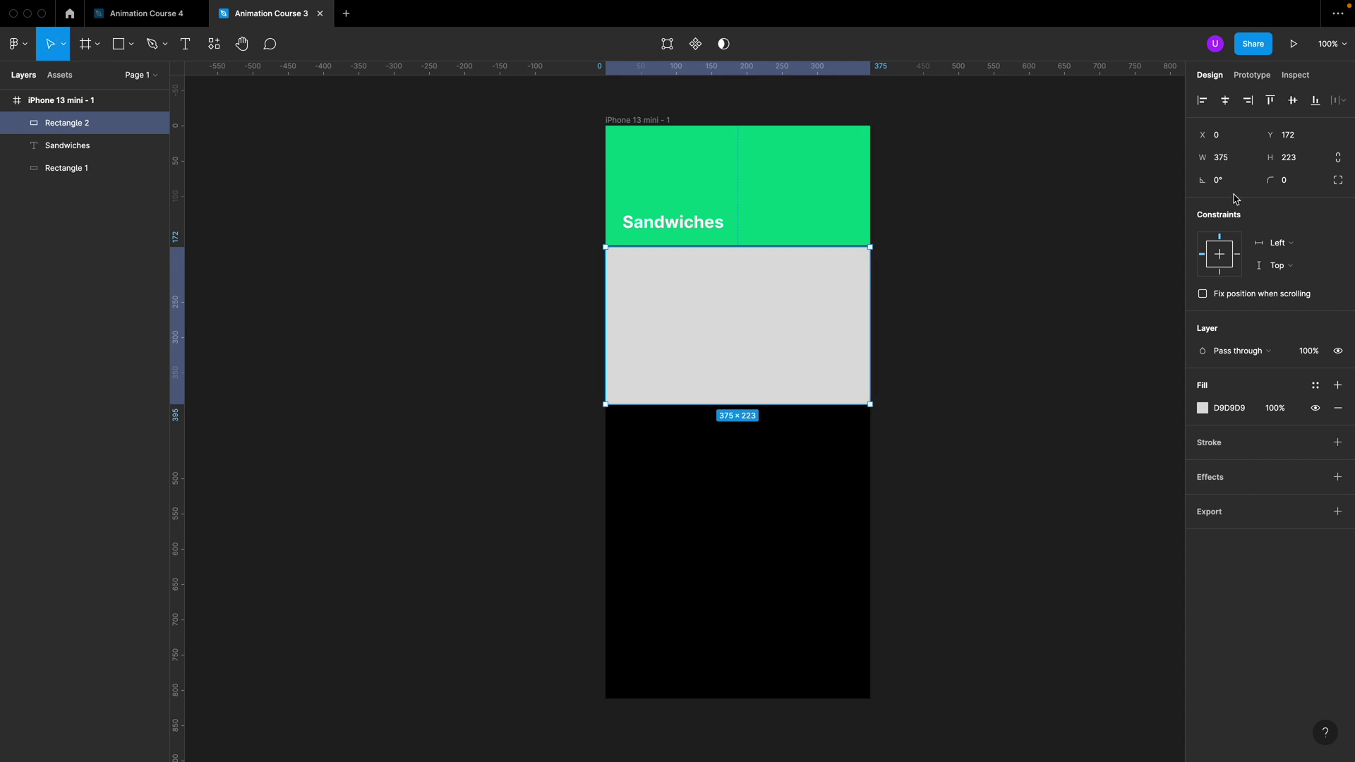
left_click(1309, 158)
type("240")
key("Return")
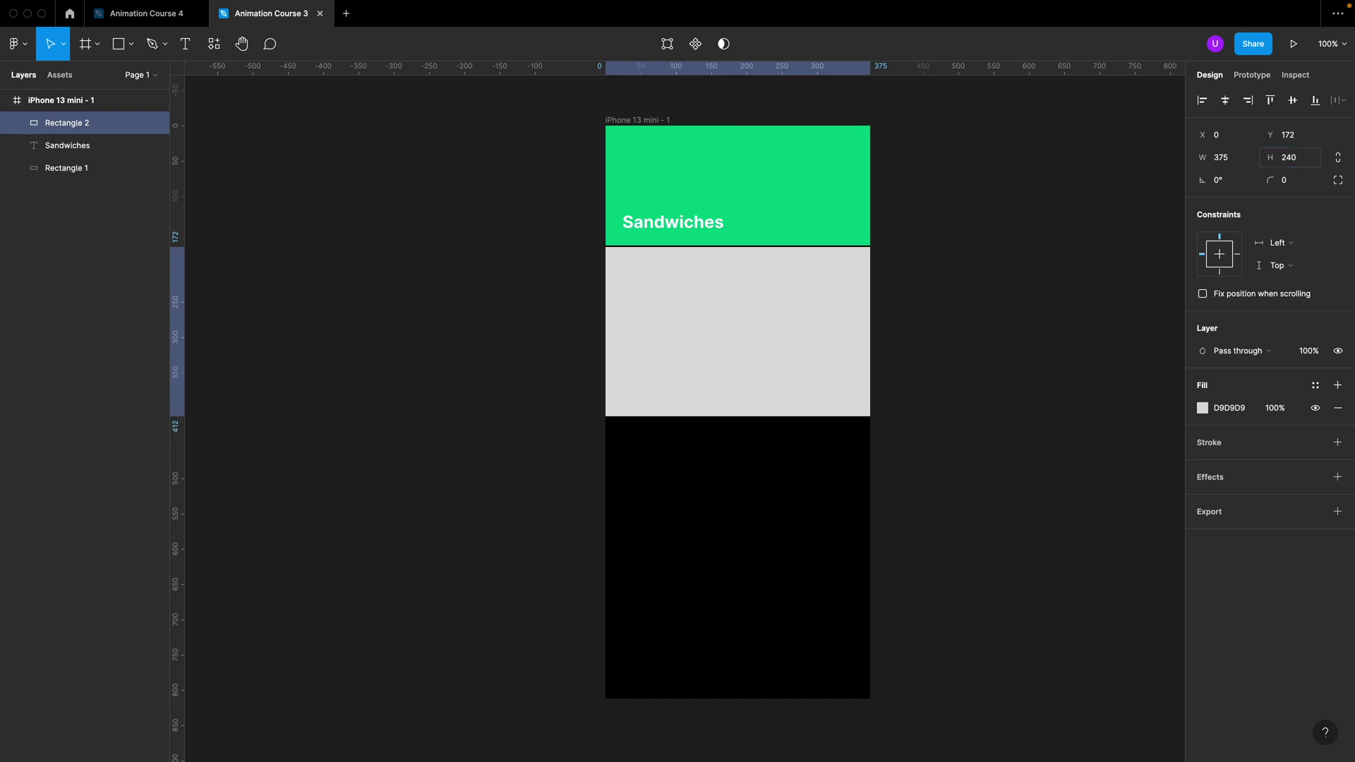
Step: Duplicate the grey rectangle and place the copy below it at Y 414, leaving a 2 px gap
key("super+d")
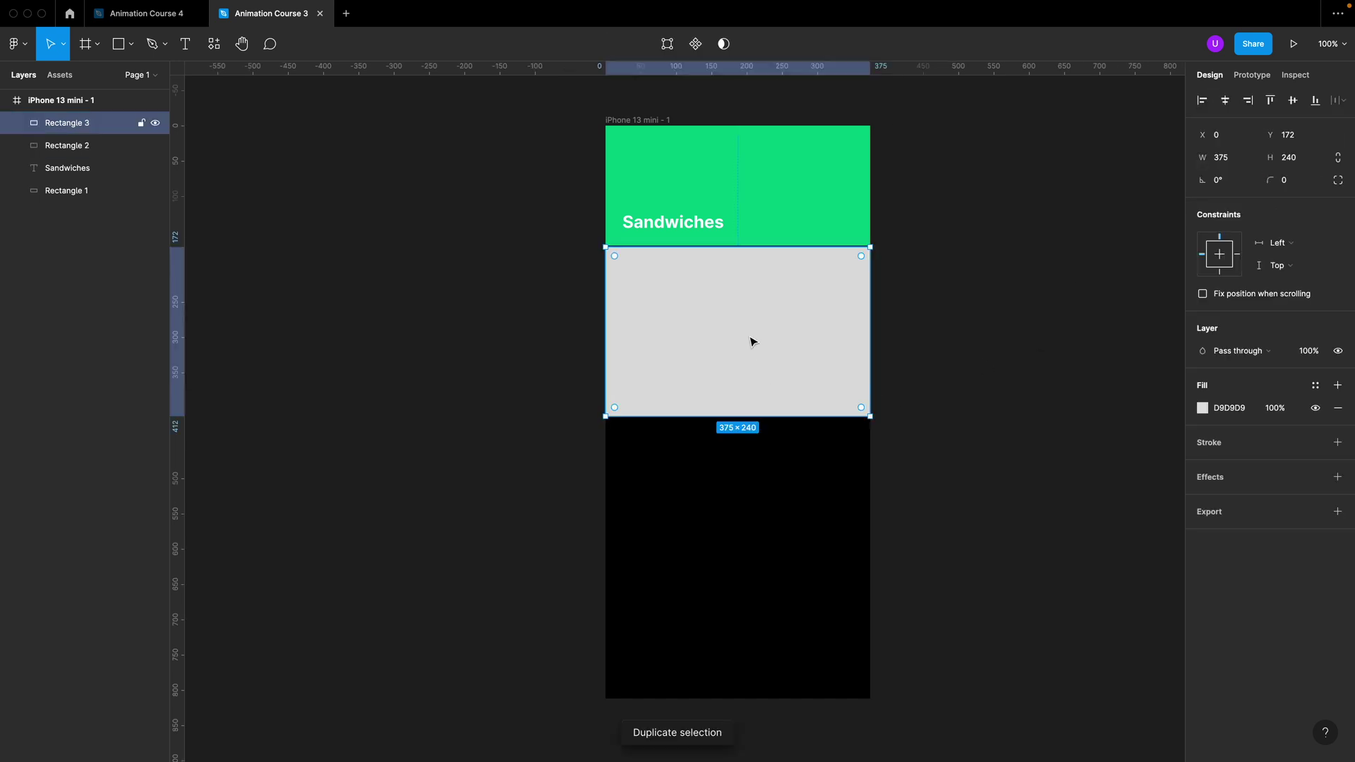
left_click_drag(750, 341, 760, 508)
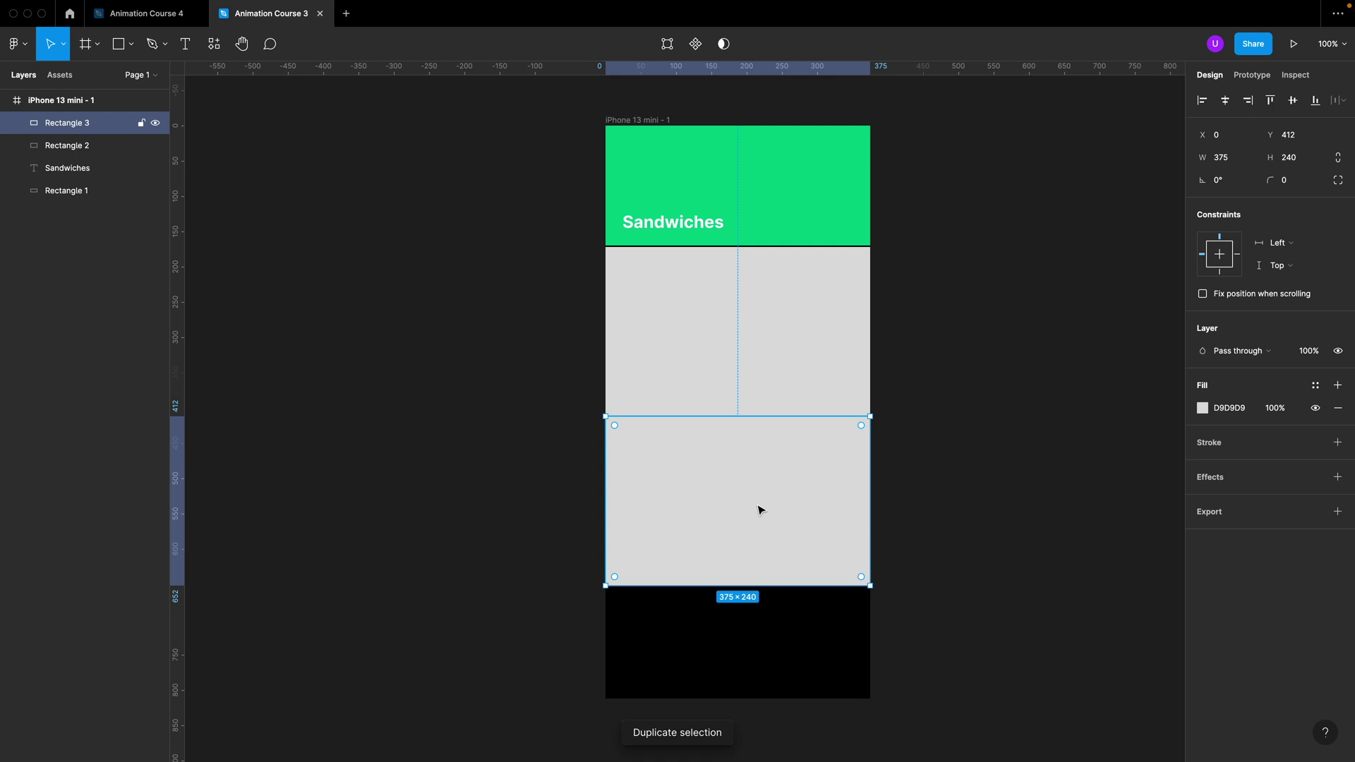
key("Down")
key("Down")
left_click(727, 278)
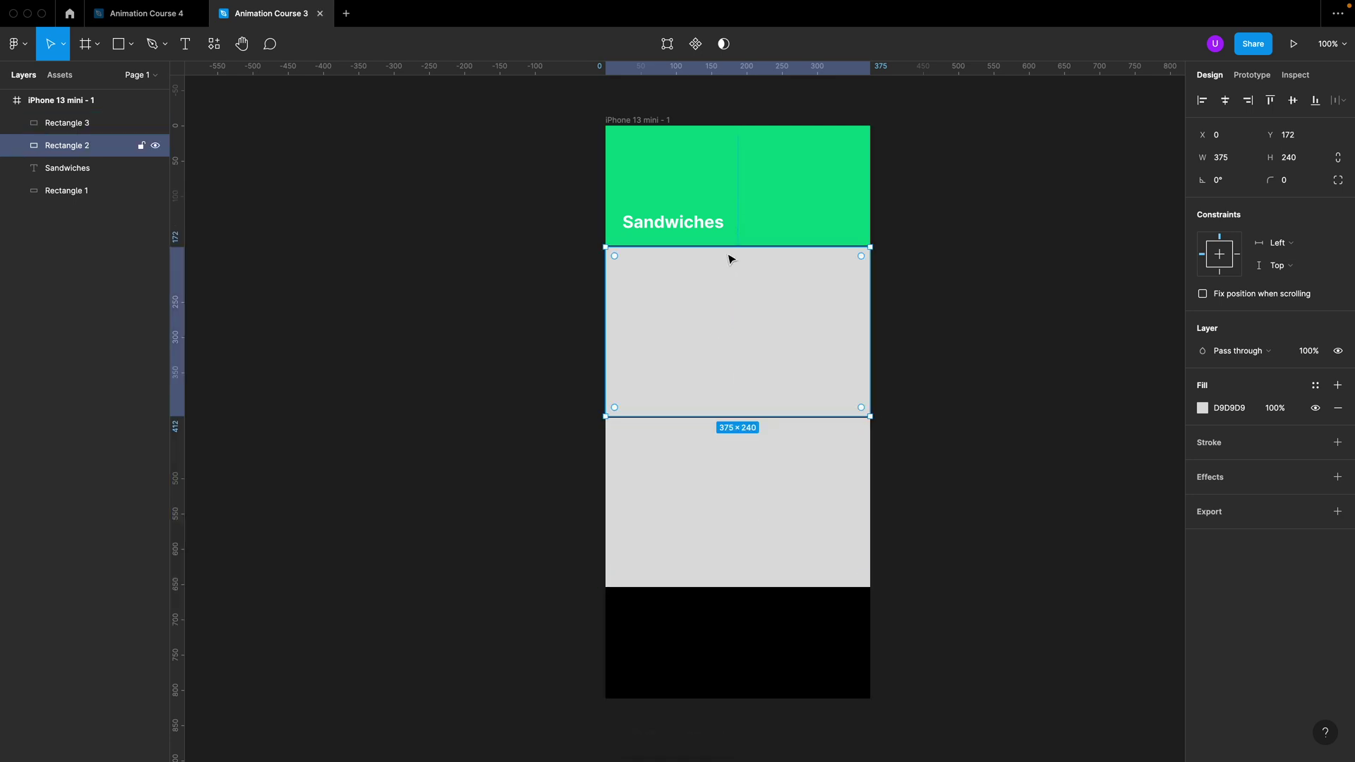
left_click(968, 397)
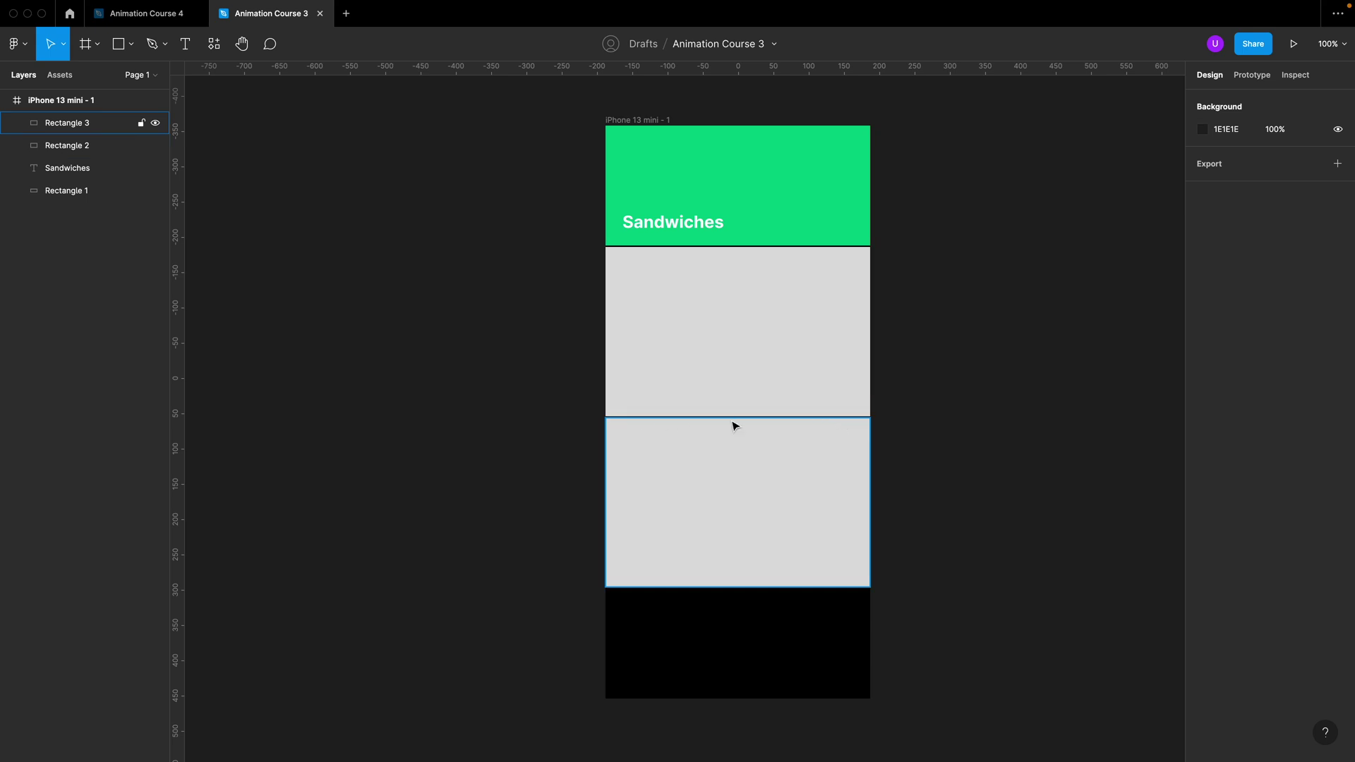
Step: Duplicate each of the two grey rectangles in place and check both stacked pairs
left_click(736, 360)
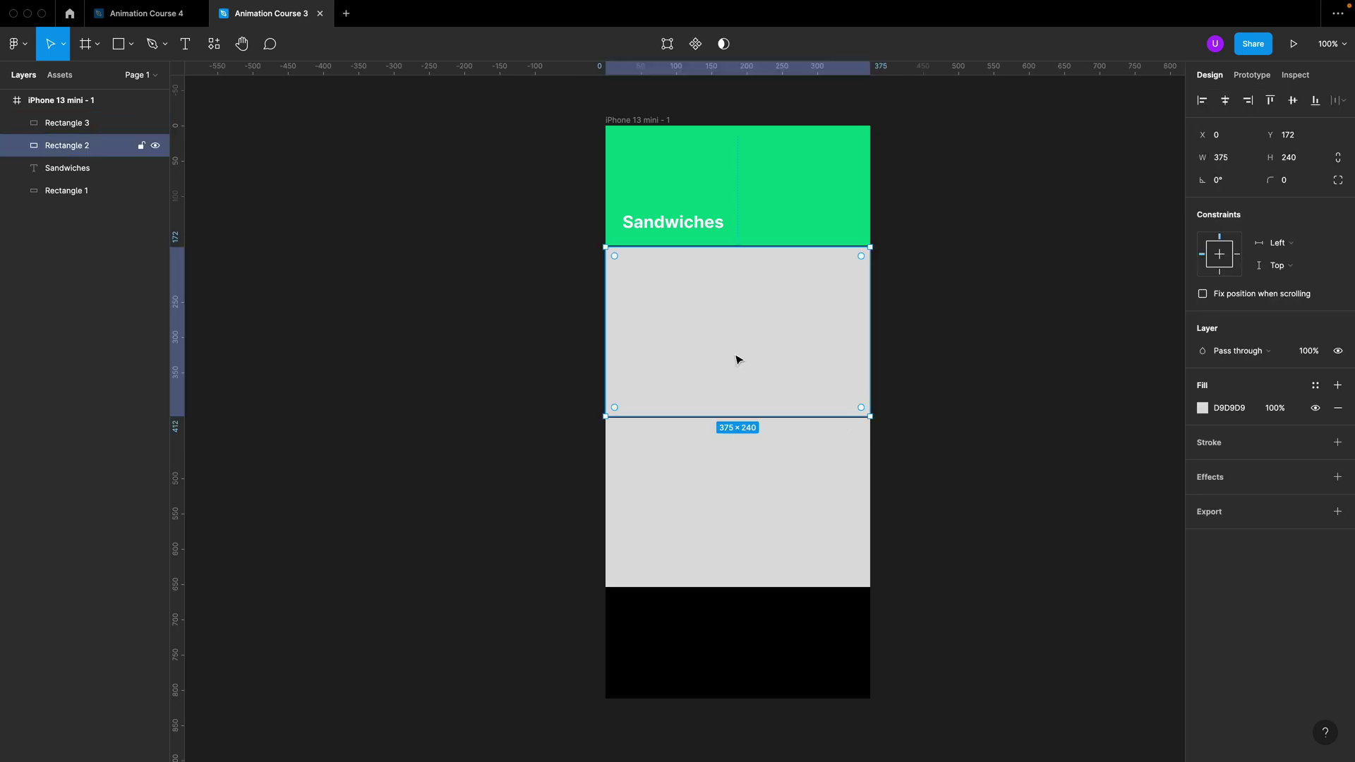
key("super+d")
left_click(731, 508)
key("super+d")
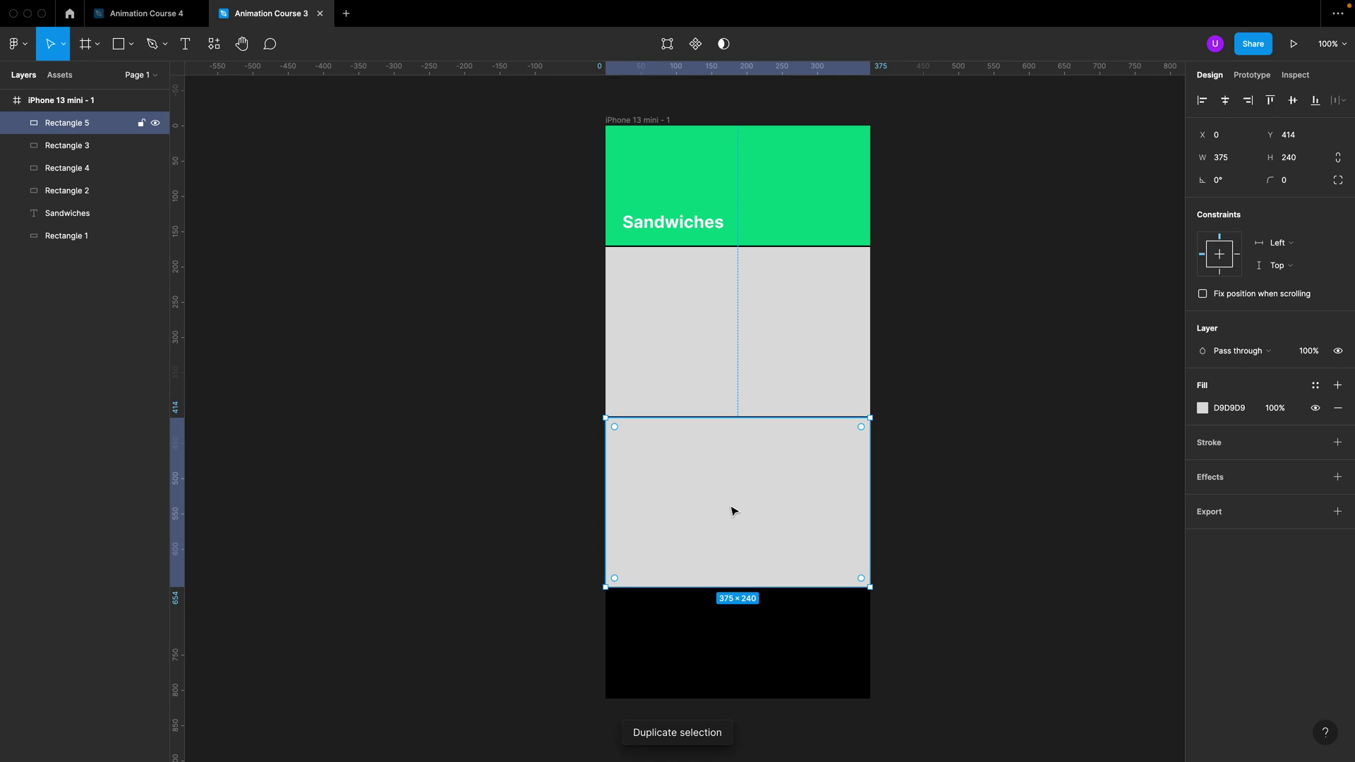
key("Escape")
left_click_drag(781, 502, 811, 582)
key("super+z")
left_click(706, 364)
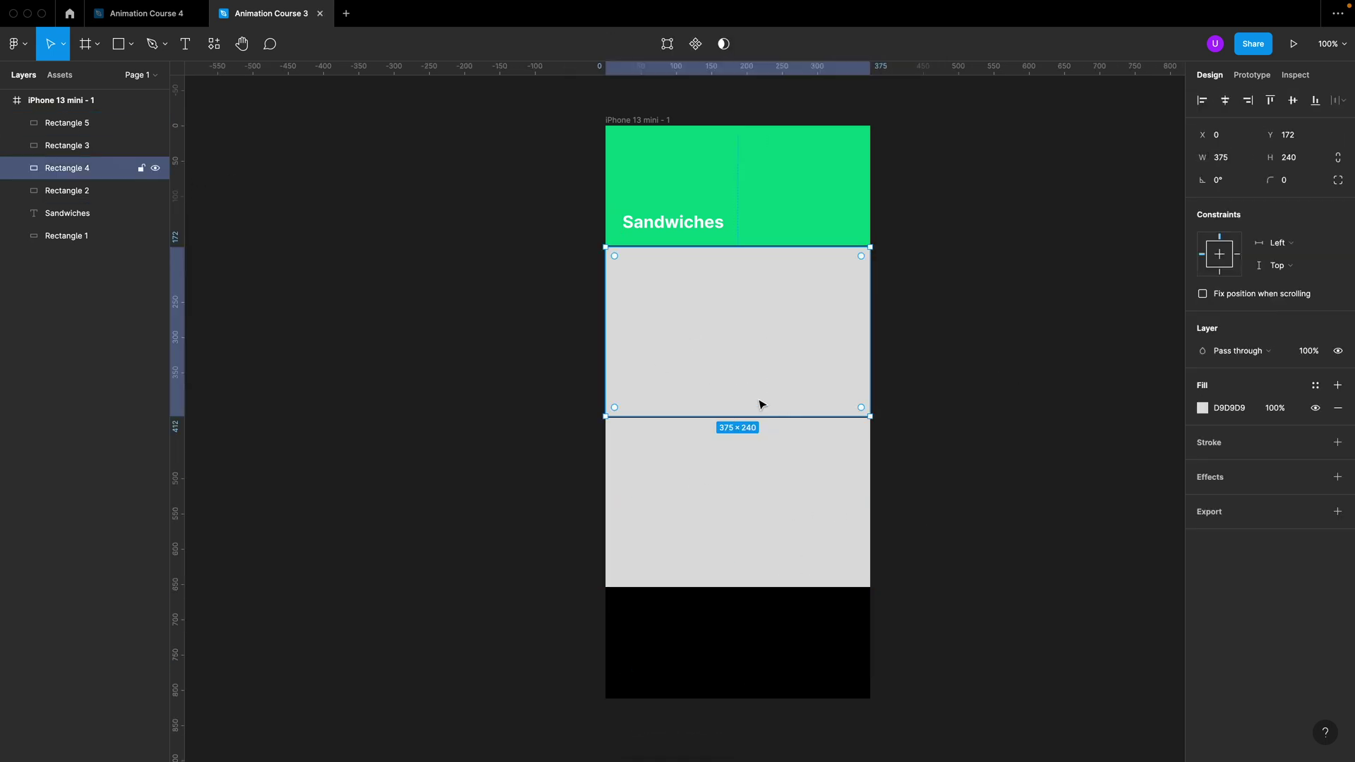
left_click_drag(538, 317, 727, 353)
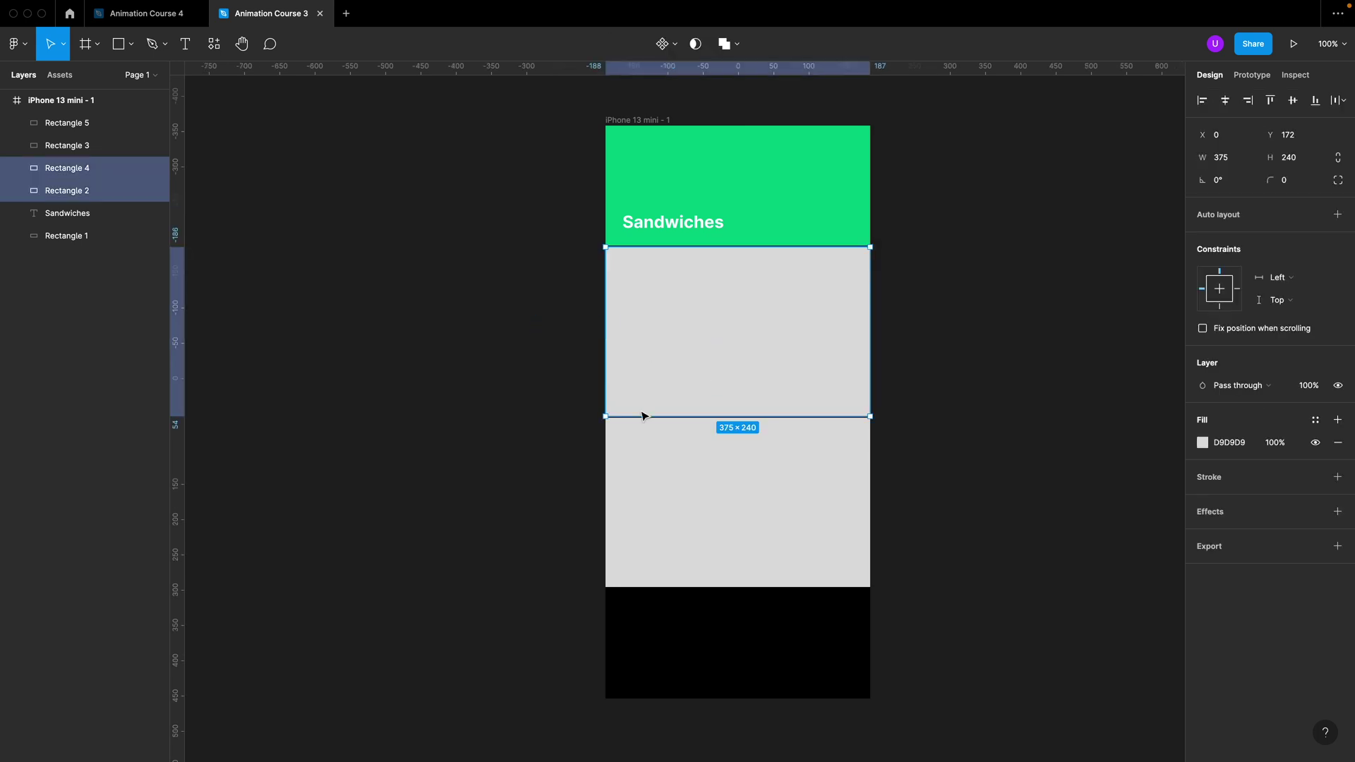
left_click_drag(552, 475, 731, 521)
left_click(931, 468)
Step: Select the top rectangle of the upper stacked pair and run the Unsplash plugin
left_click(787, 369)
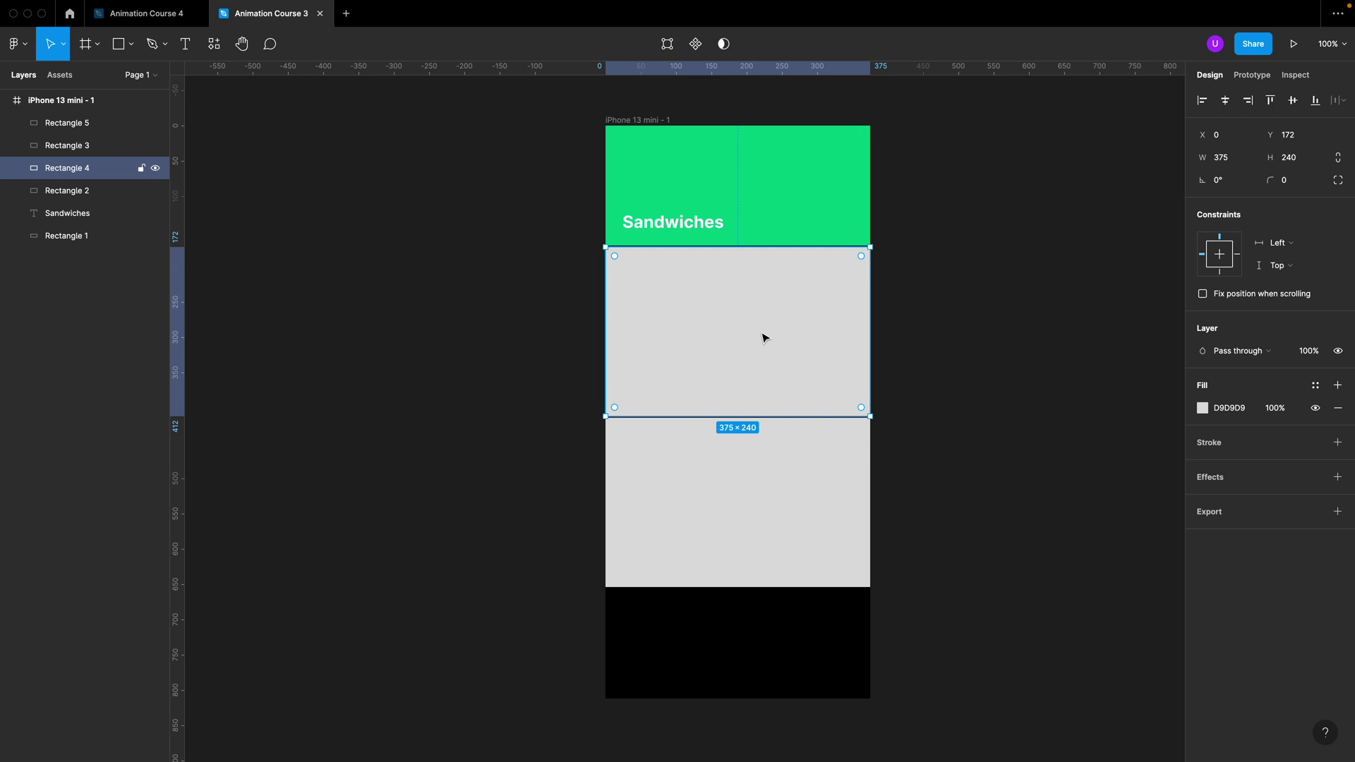
left_click(214, 44)
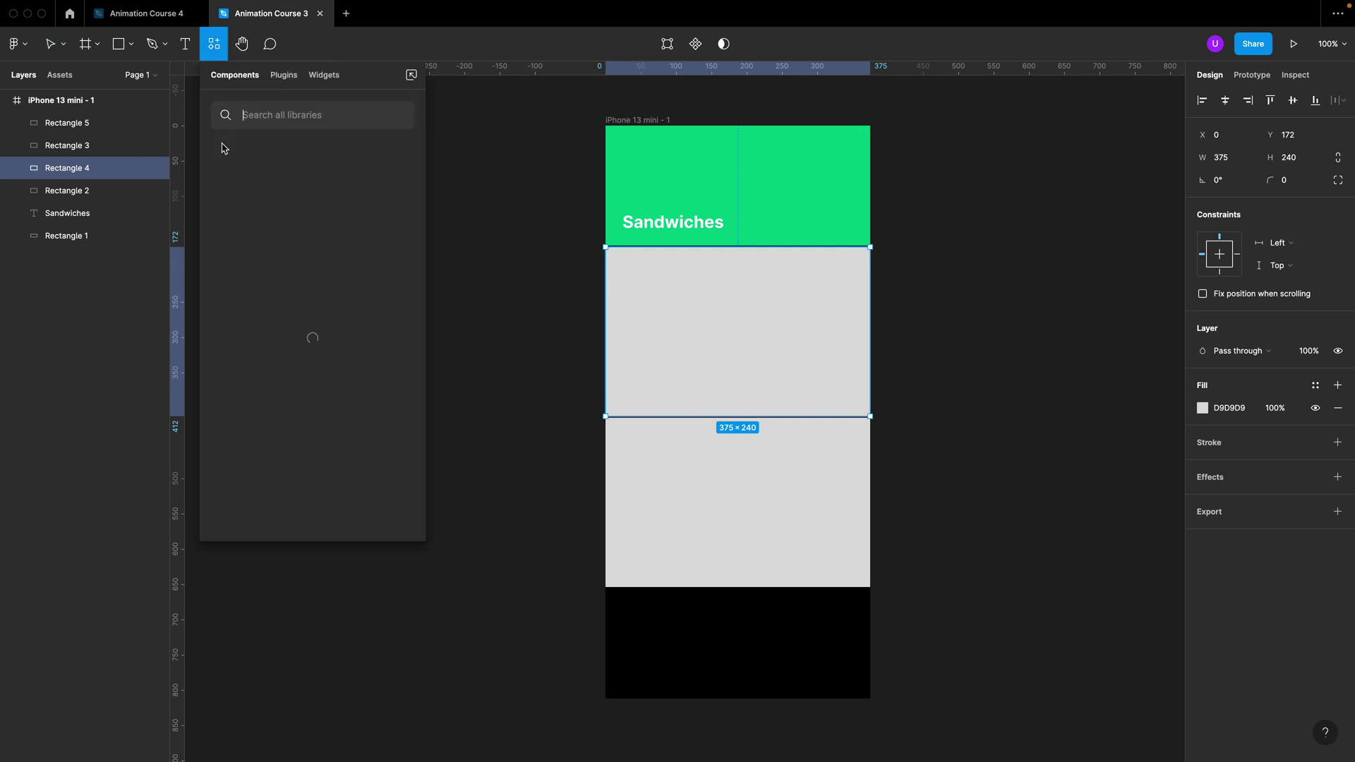
left_click(285, 75)
left_click(282, 174)
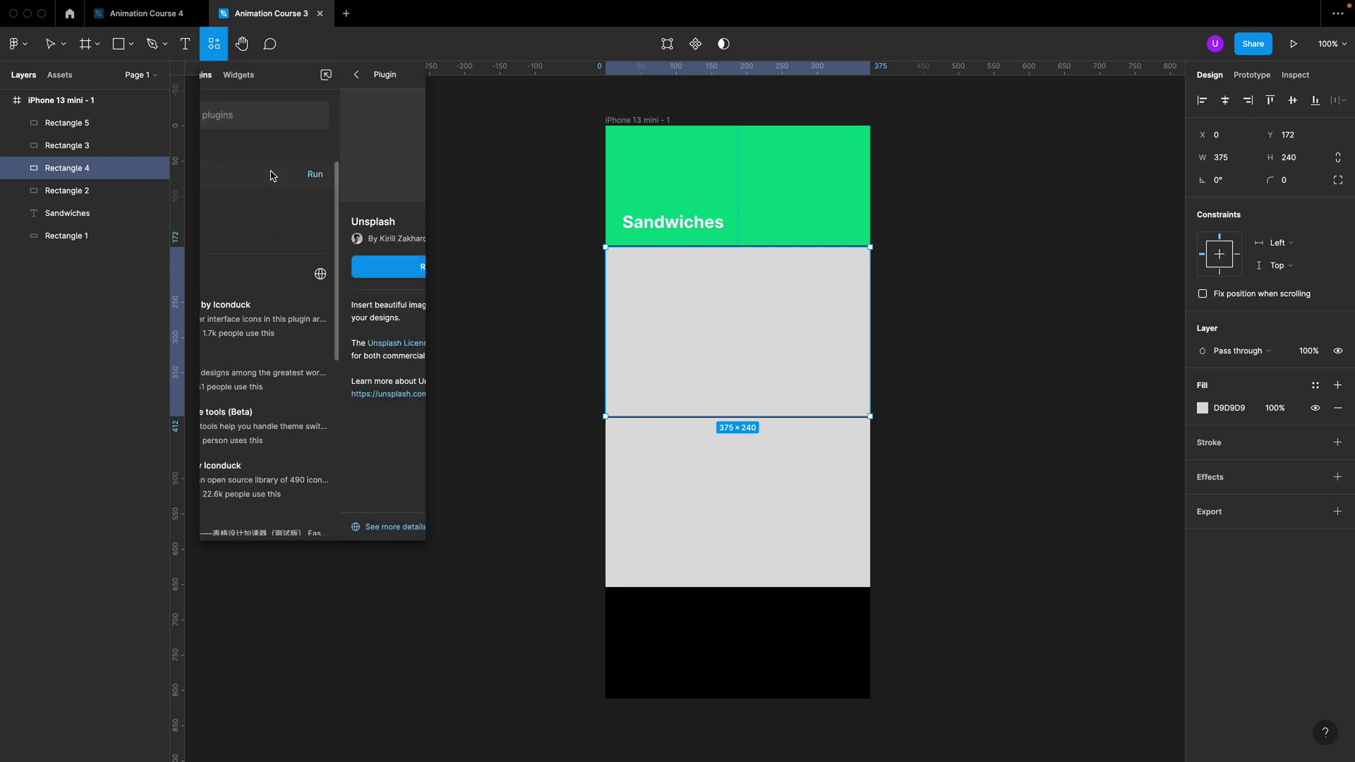
left_click(296, 272)
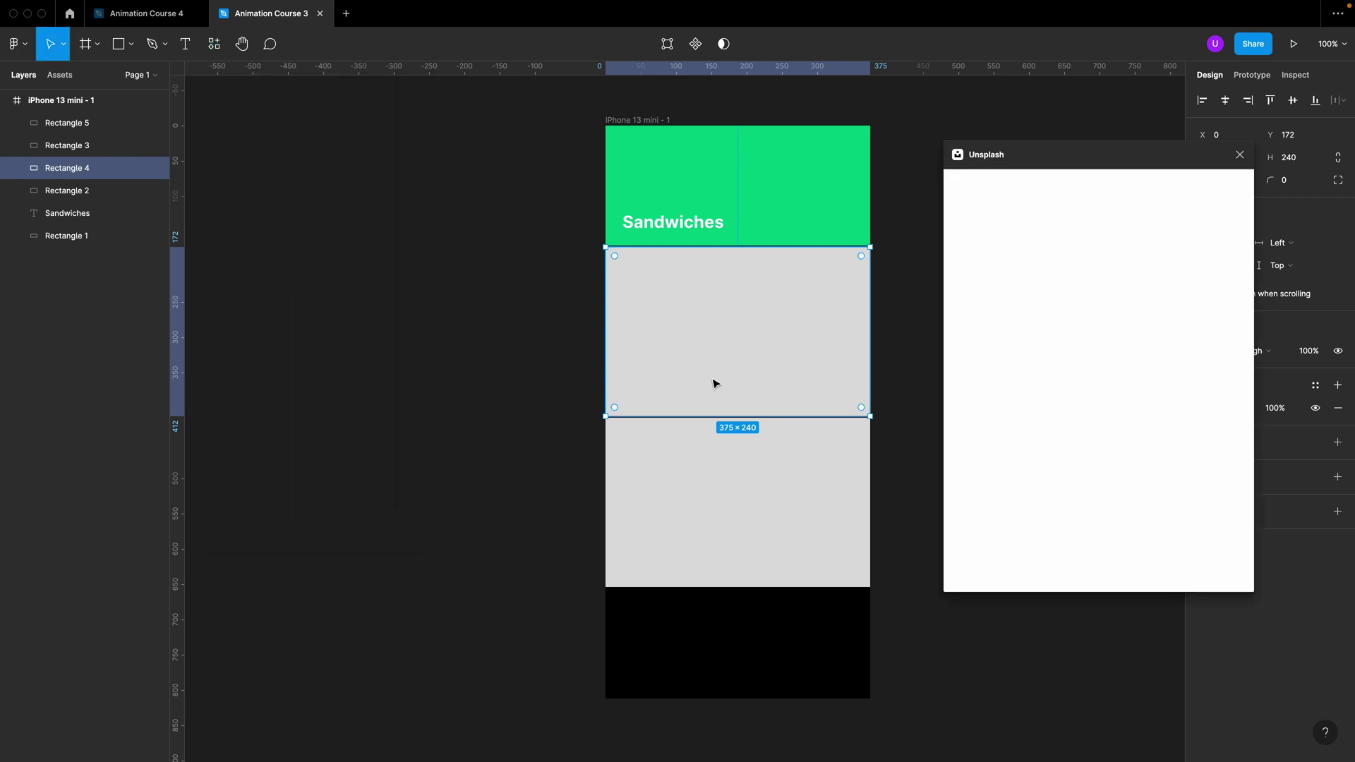
Step: Search Unsplash for "egg sandwich" and fill the upper rectangle with the photo of stacked toast topped with a fried egg
type("eg")
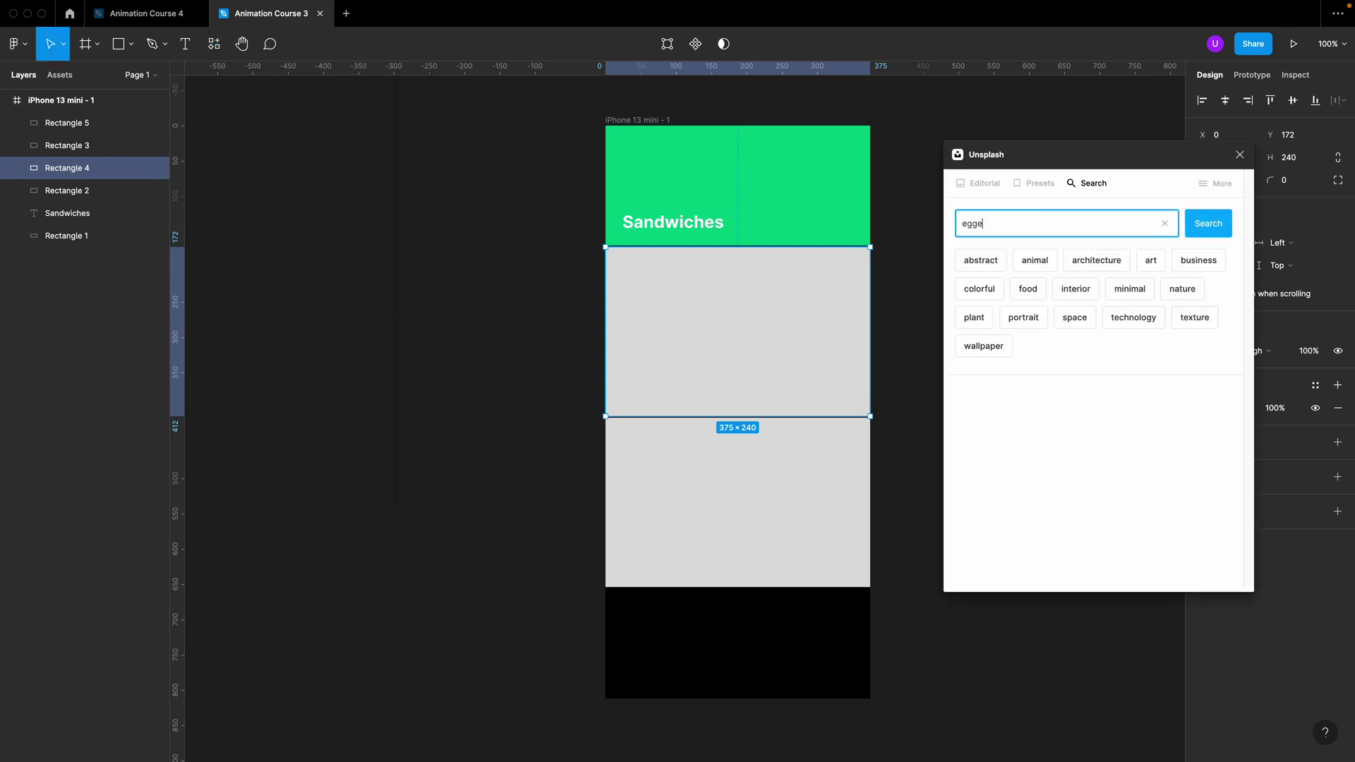
type("g sandwich")
key("Return")
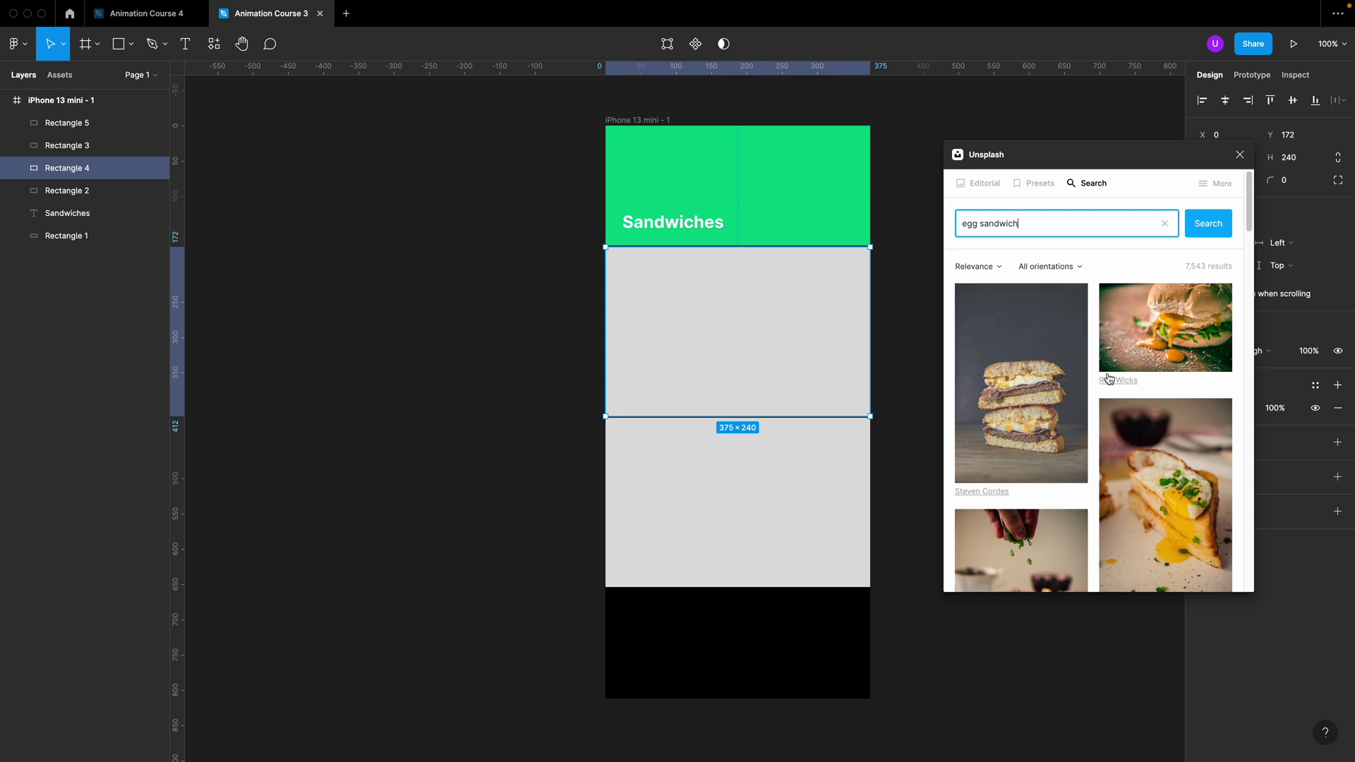
scroll(1032, 507, "down", 2)
left_click(1031, 507)
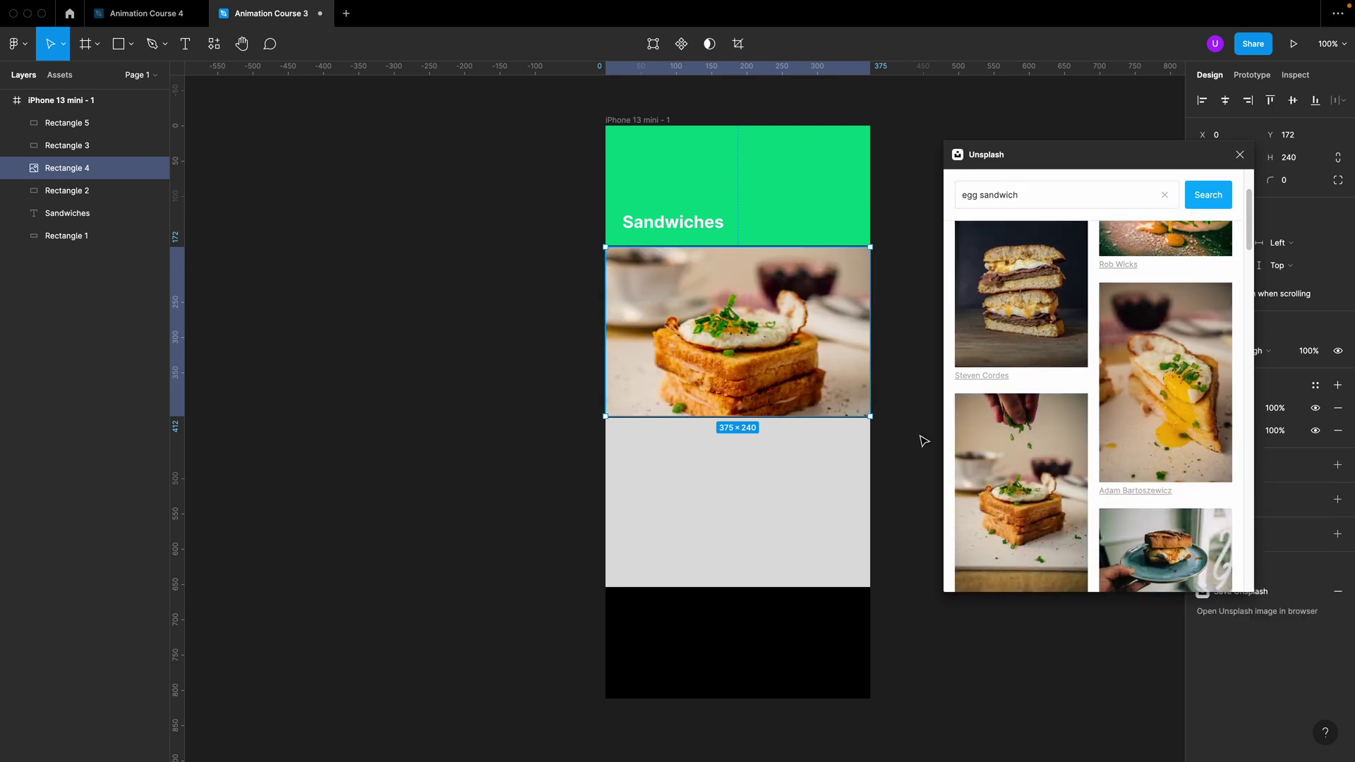
Step: Search Unsplash for "avocado sandwich" and fill the lower rectangle's top copy with the photo of avocado toast on a black plate
left_click(837, 480)
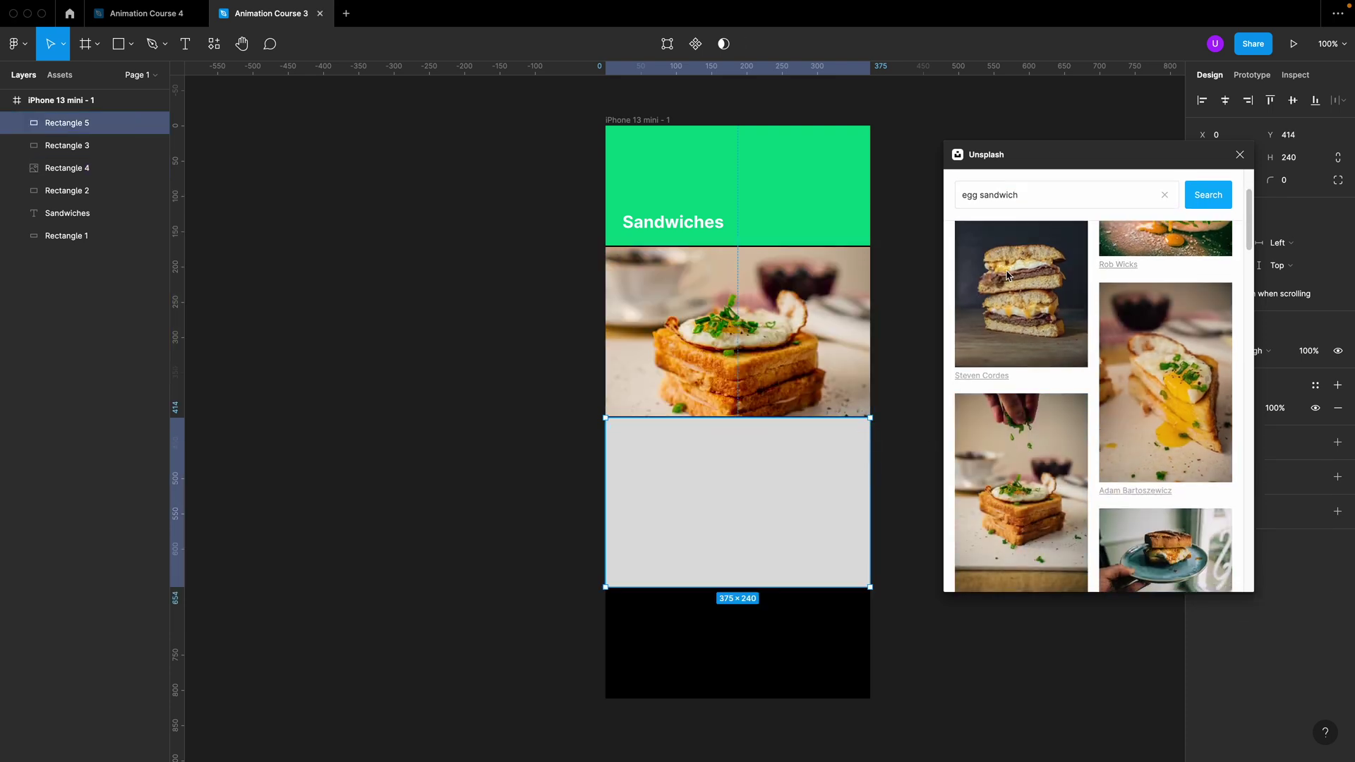
triple_click(1023, 195)
type("avo")
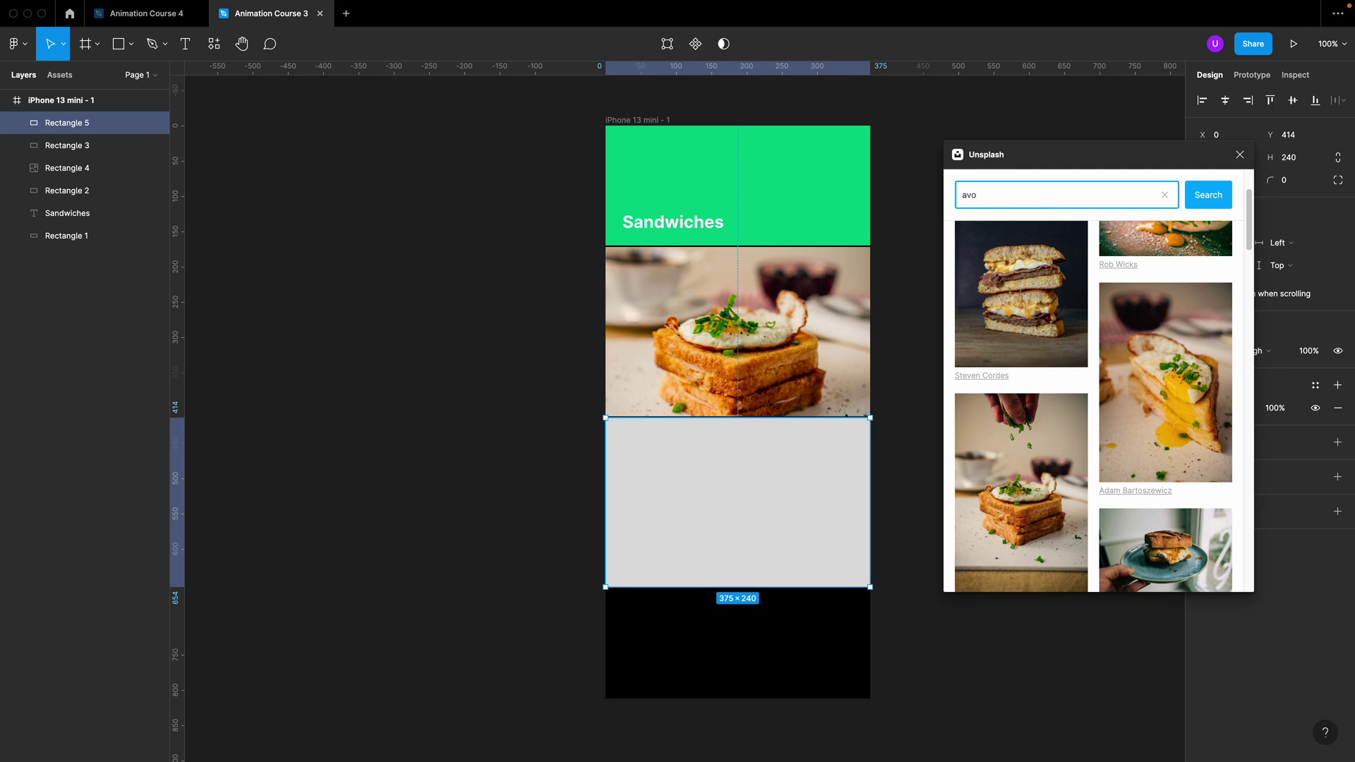
type("cado sandwich")
key("Return")
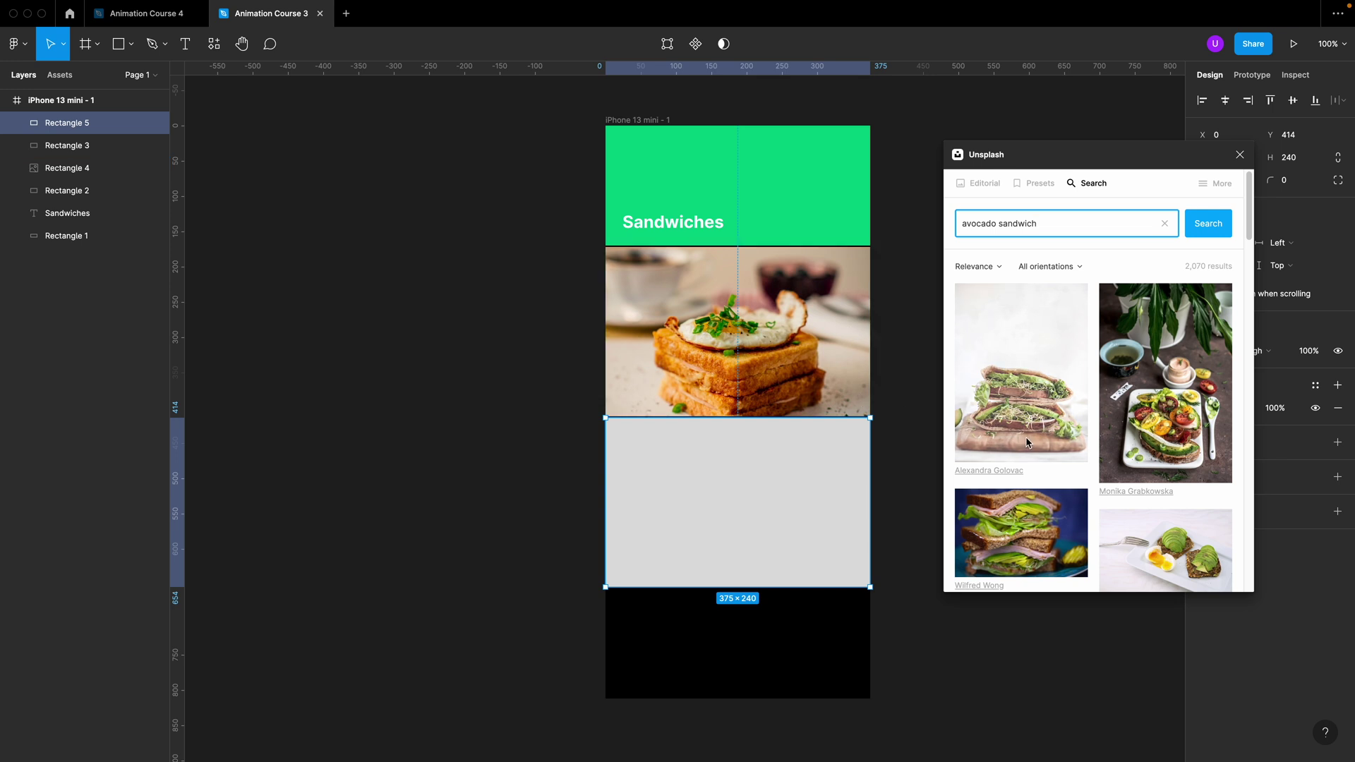
scroll(1027, 442, "down", 10)
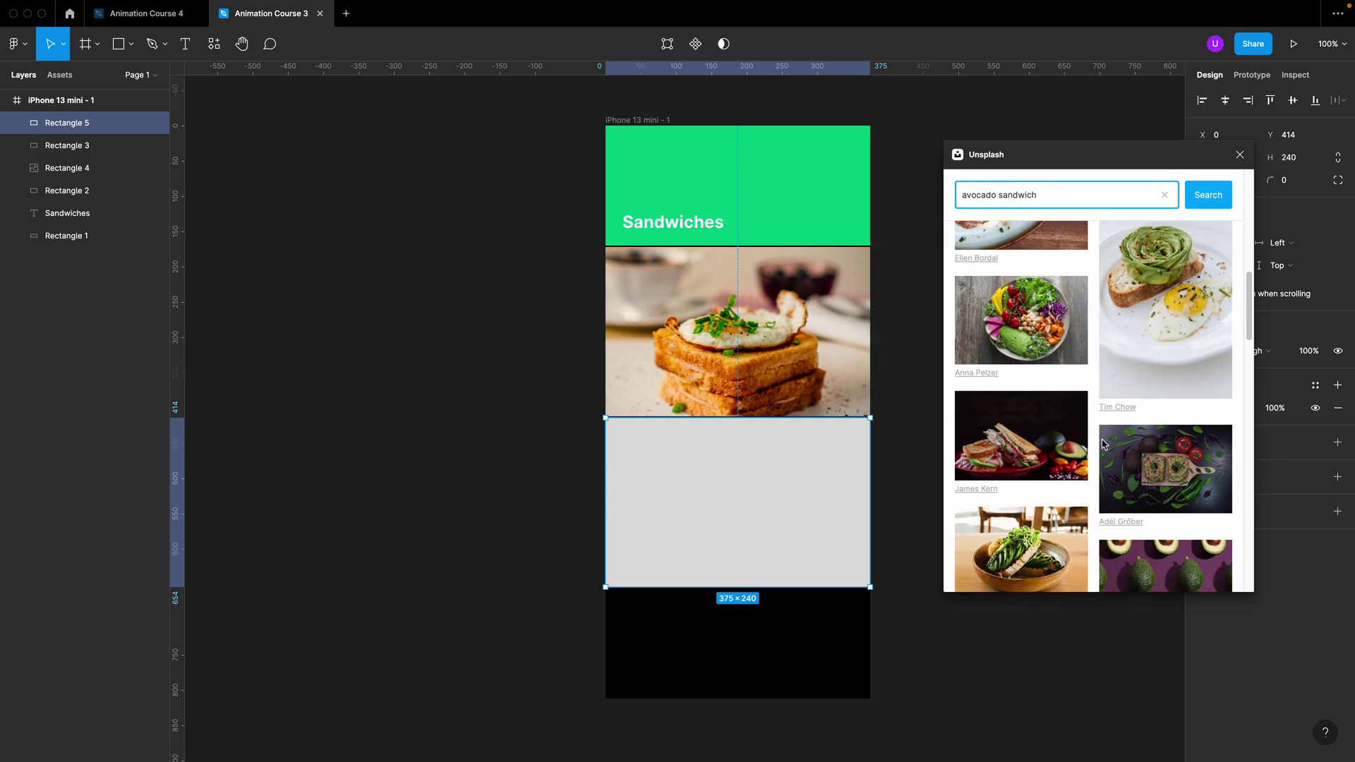
scroll(1104, 443, "down", 8)
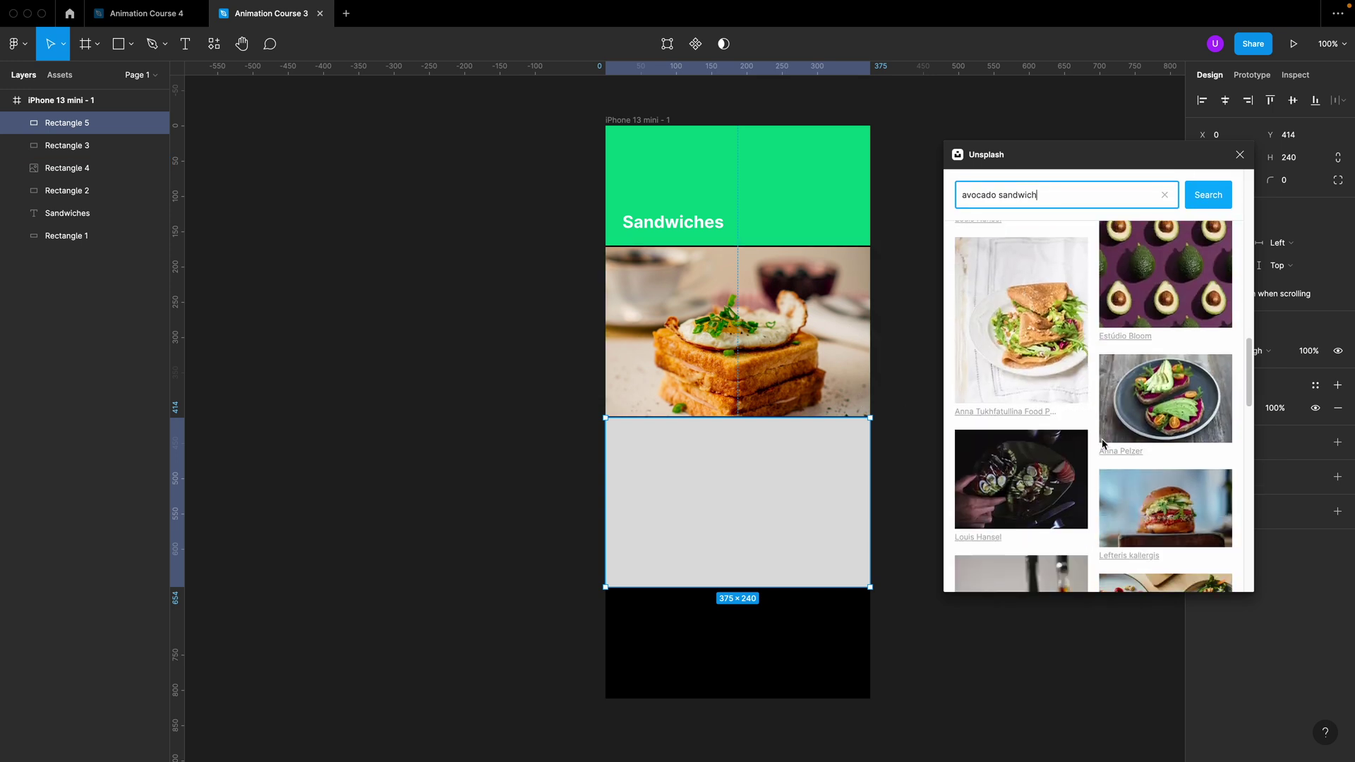
scroll(1104, 442, "down", 10)
left_click(1027, 445)
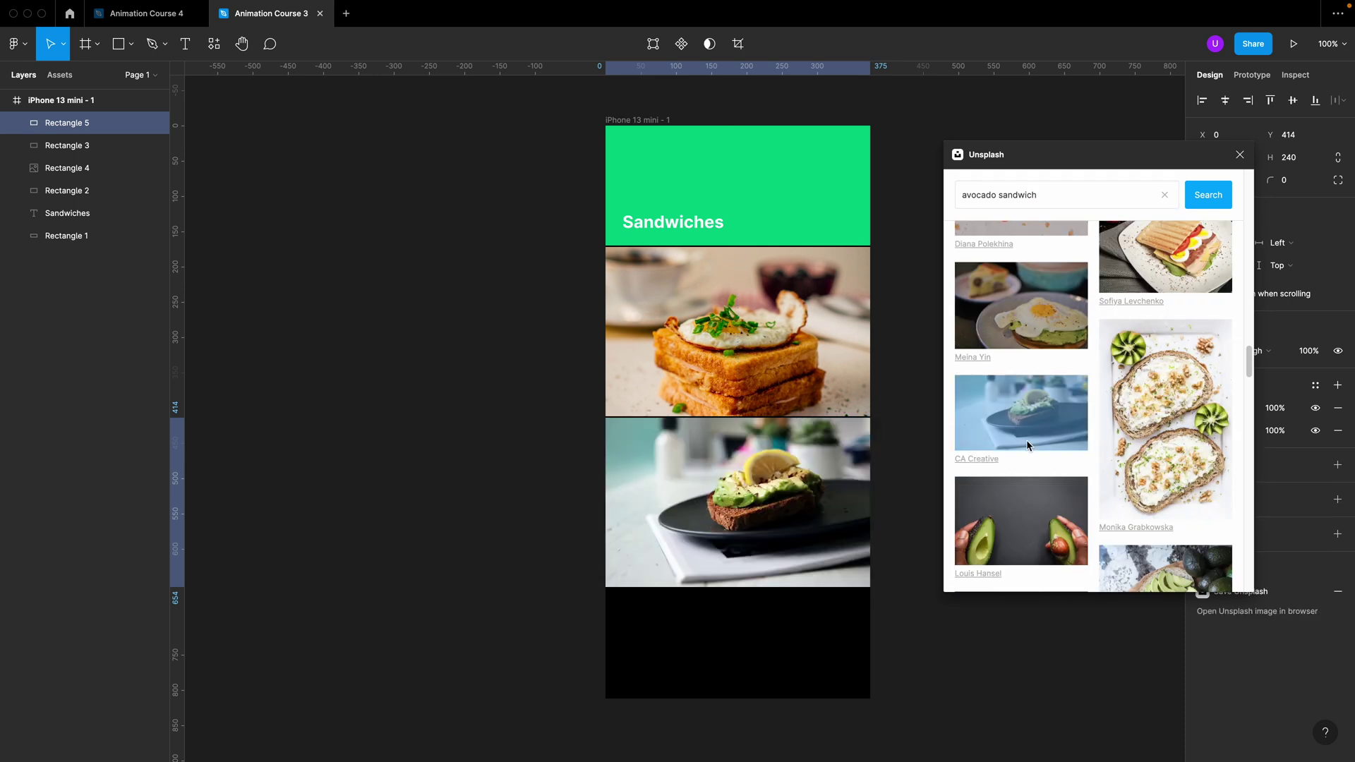
scroll(1157, 456, "up", 10)
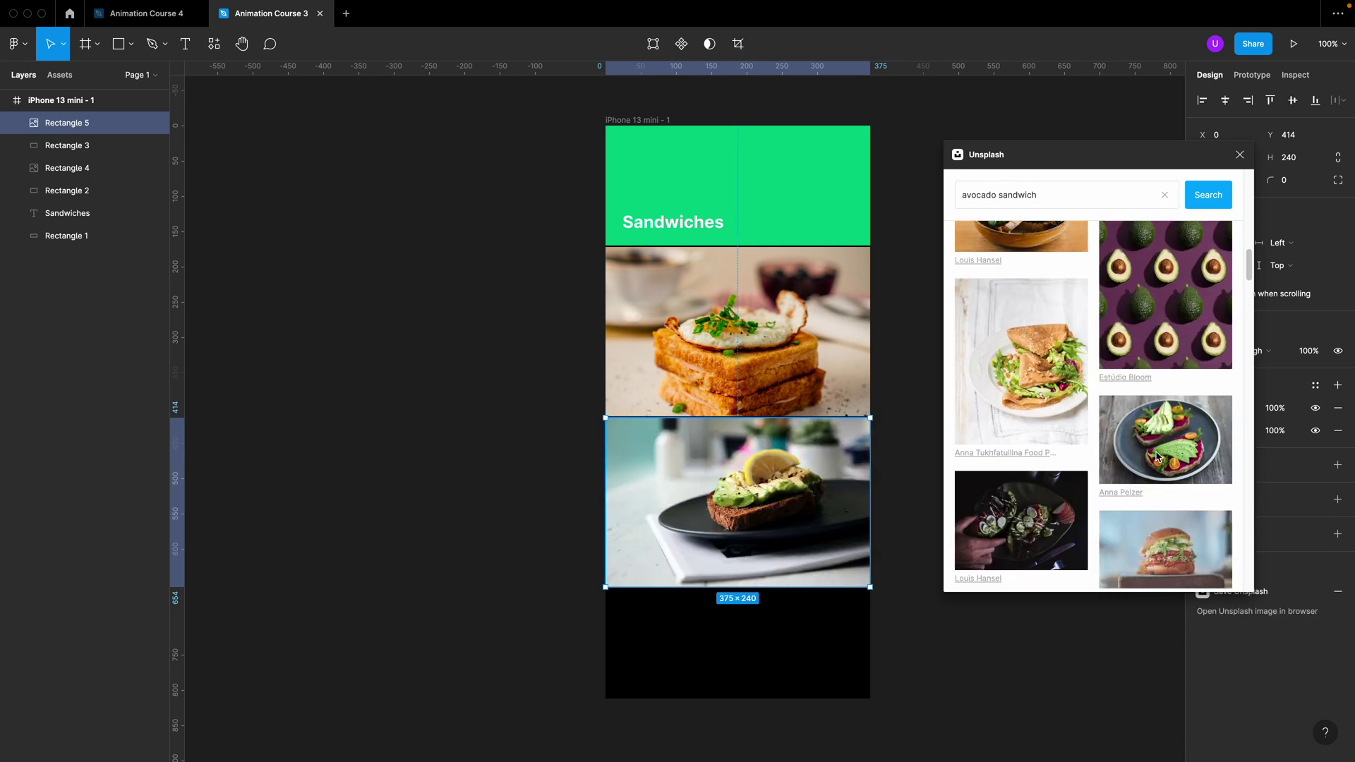
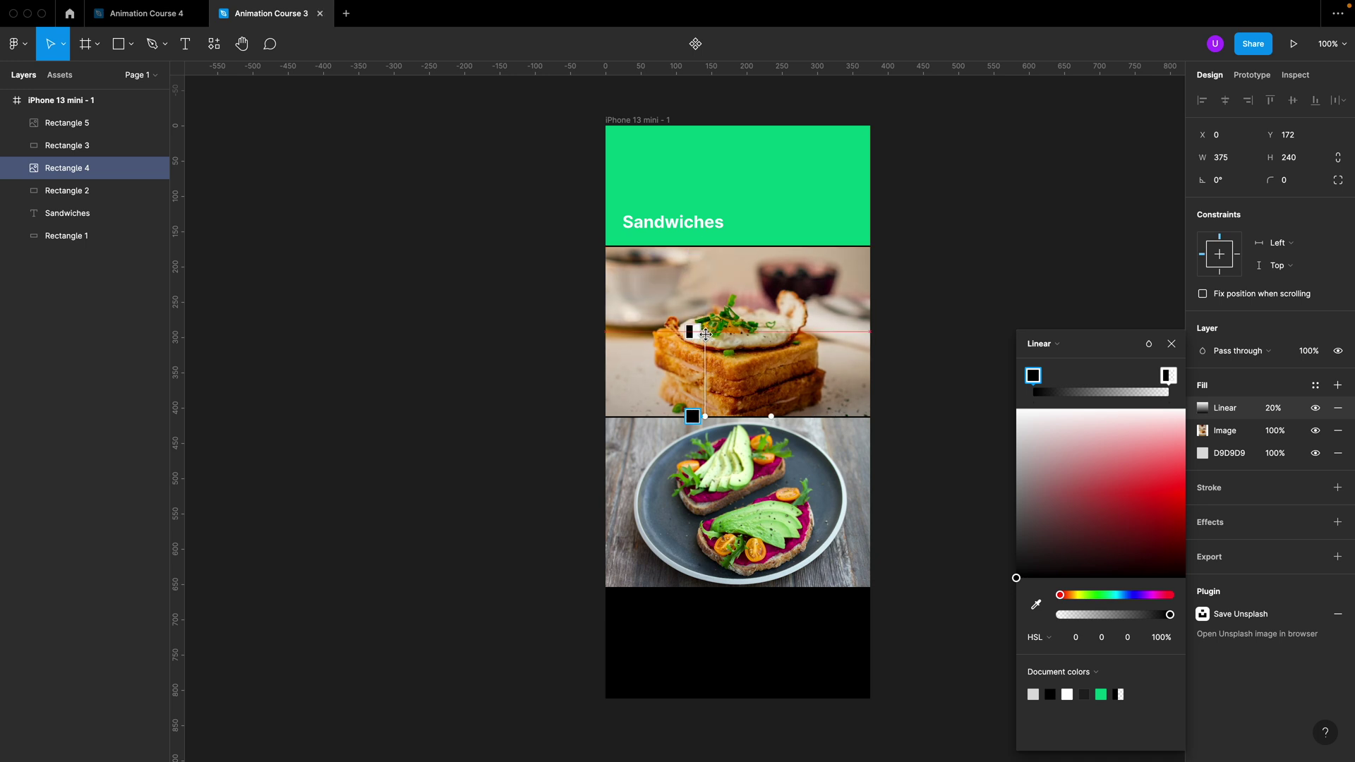
Step: Set the opacity of the egg photo's linear gradient fill to 50%
left_click(1279, 411)
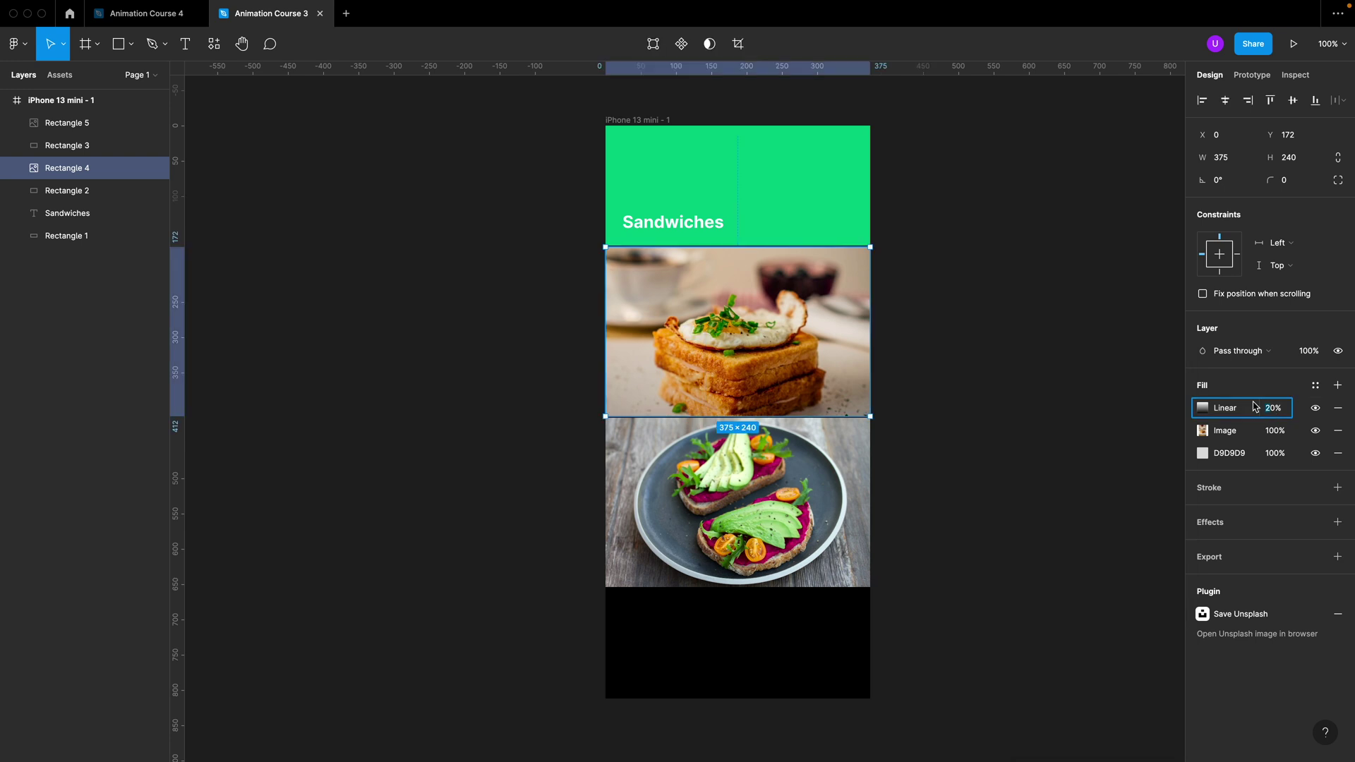
type("50")
key("Return")
left_click(958, 493)
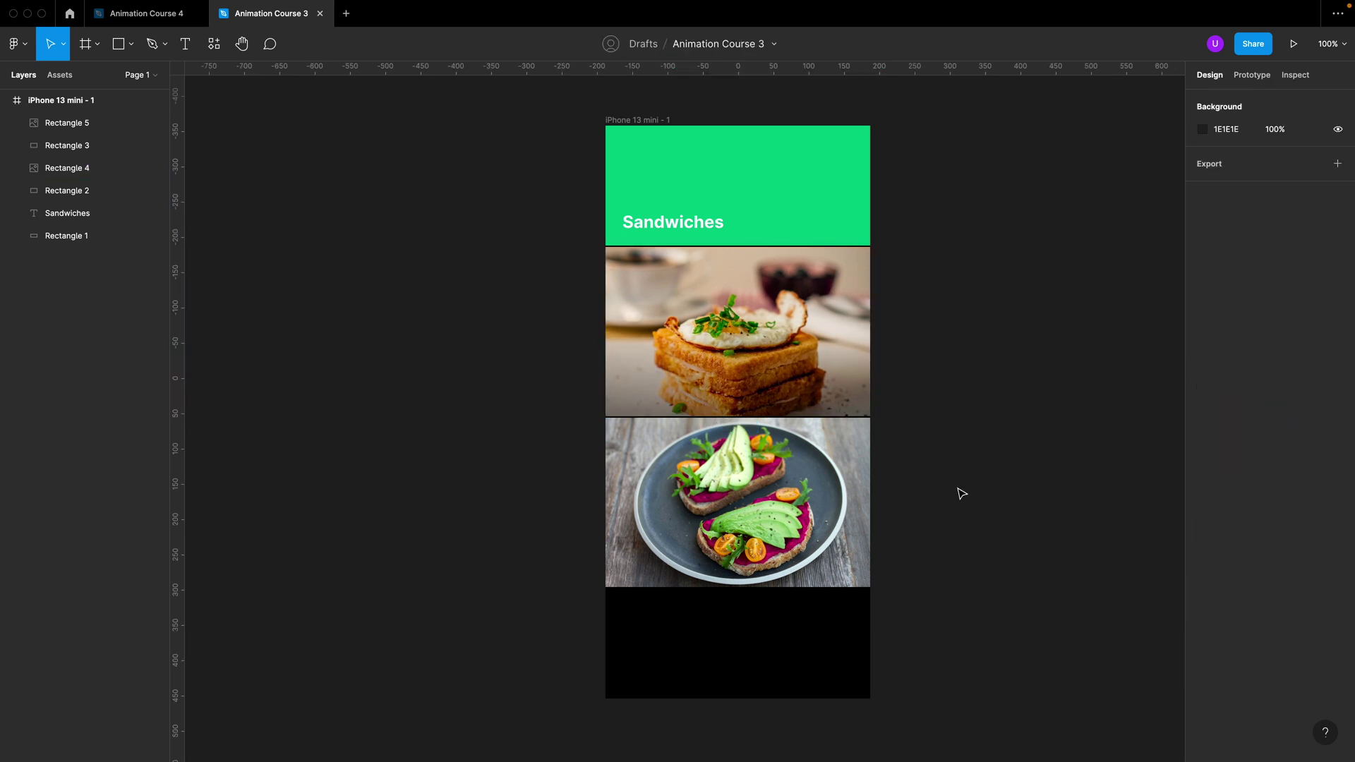
Step: Add a linear gradient fill at 50% opacity to the avocado photo, running from its lower edge up to the middle
left_click(865, 467)
left_click(1337, 385)
left_click(1203, 410)
left_click(1047, 395)
left_click(1052, 411)
left_click(1272, 408)
type("50")
key("Return")
left_click(1202, 408)
left_click_drag(738, 417, 706, 587)
left_click_drag(738, 588, 706, 503)
left_click(905, 530)
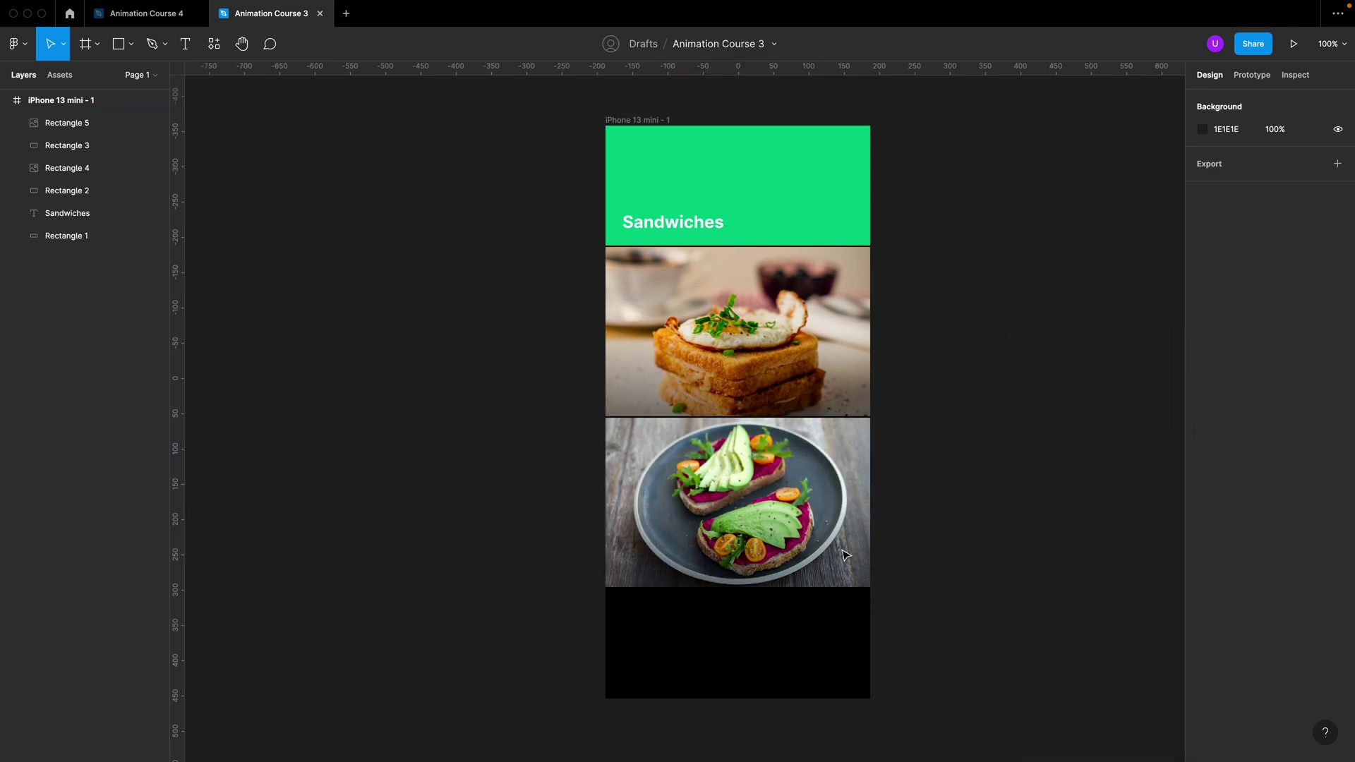
Step: Add the bold white title "Egg sandwich" in size 20 near the egg photo's lower-left corner
scroll(734, 419, "up", 5)
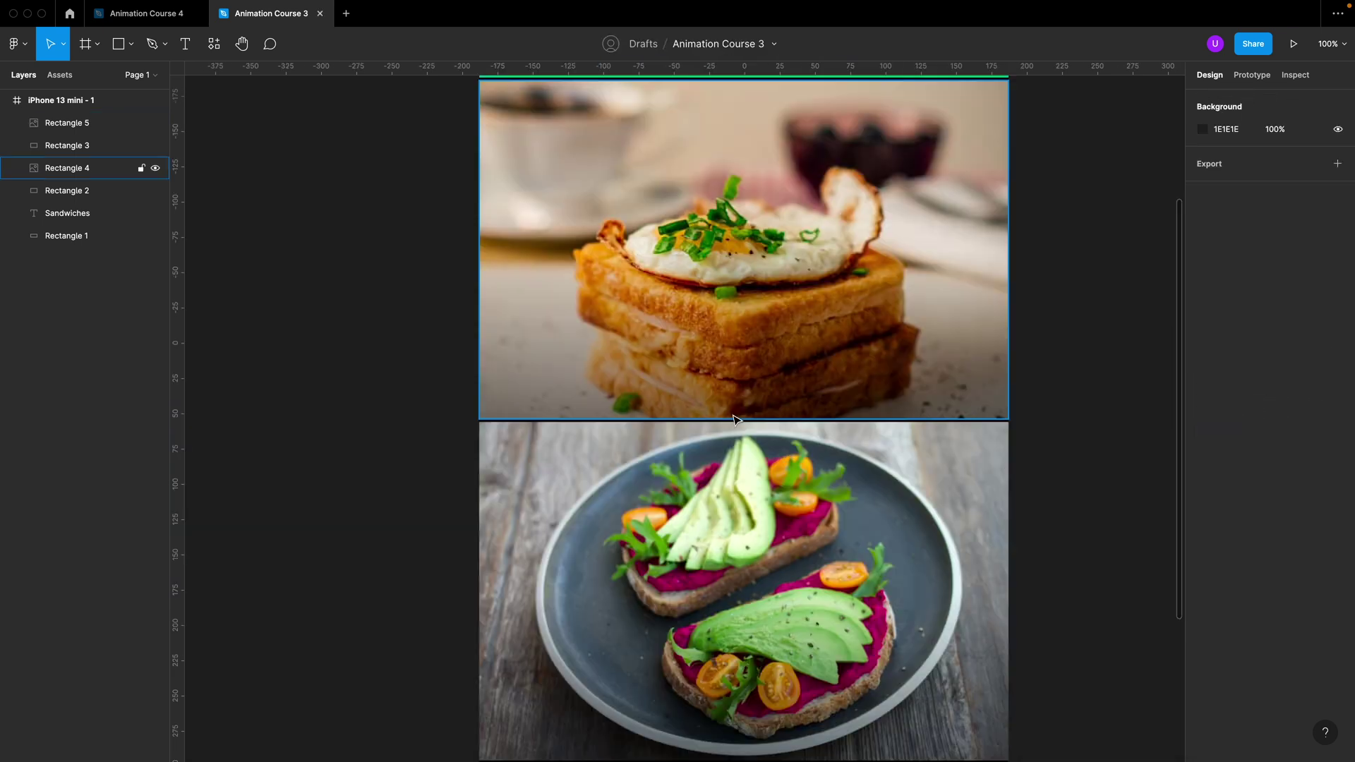
key("t")
left_click(515, 374)
type("Egg sandwich")
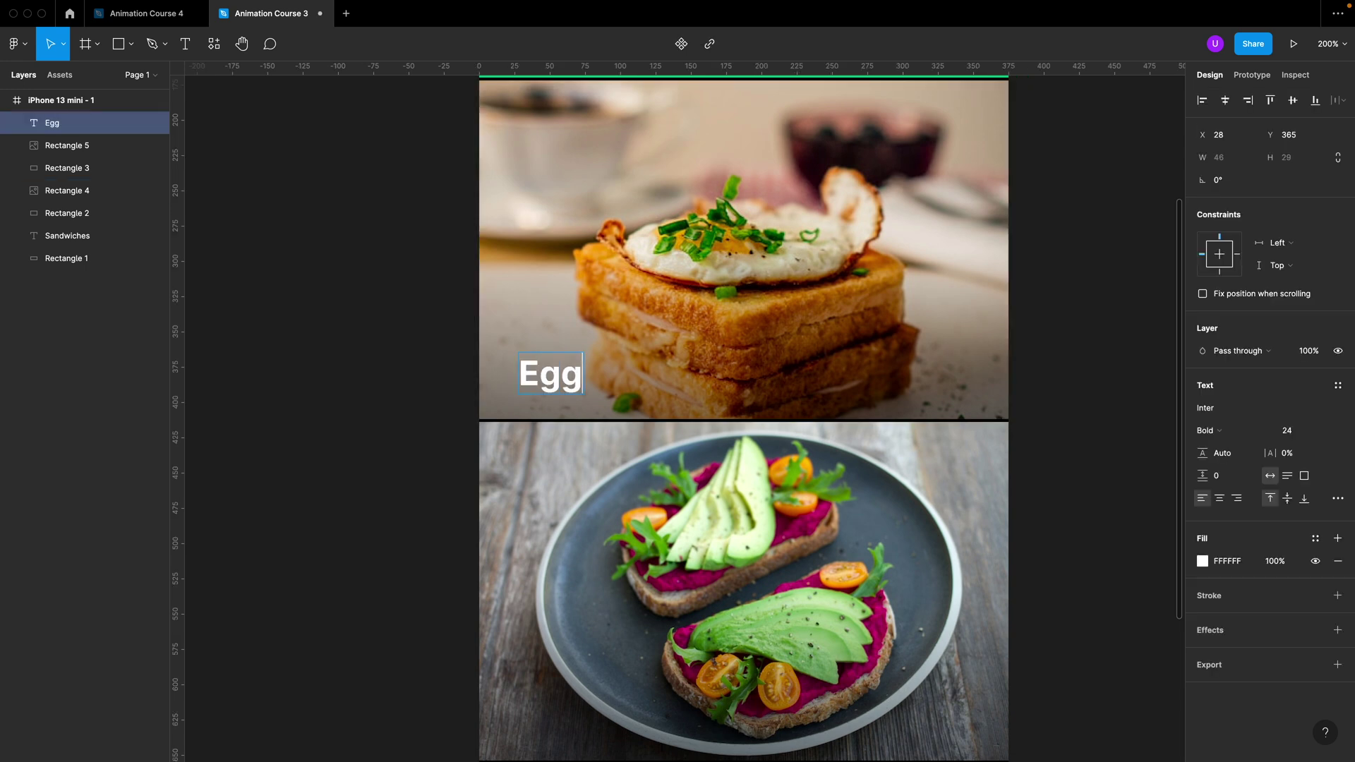
key("Escape")
left_click(1285, 434)
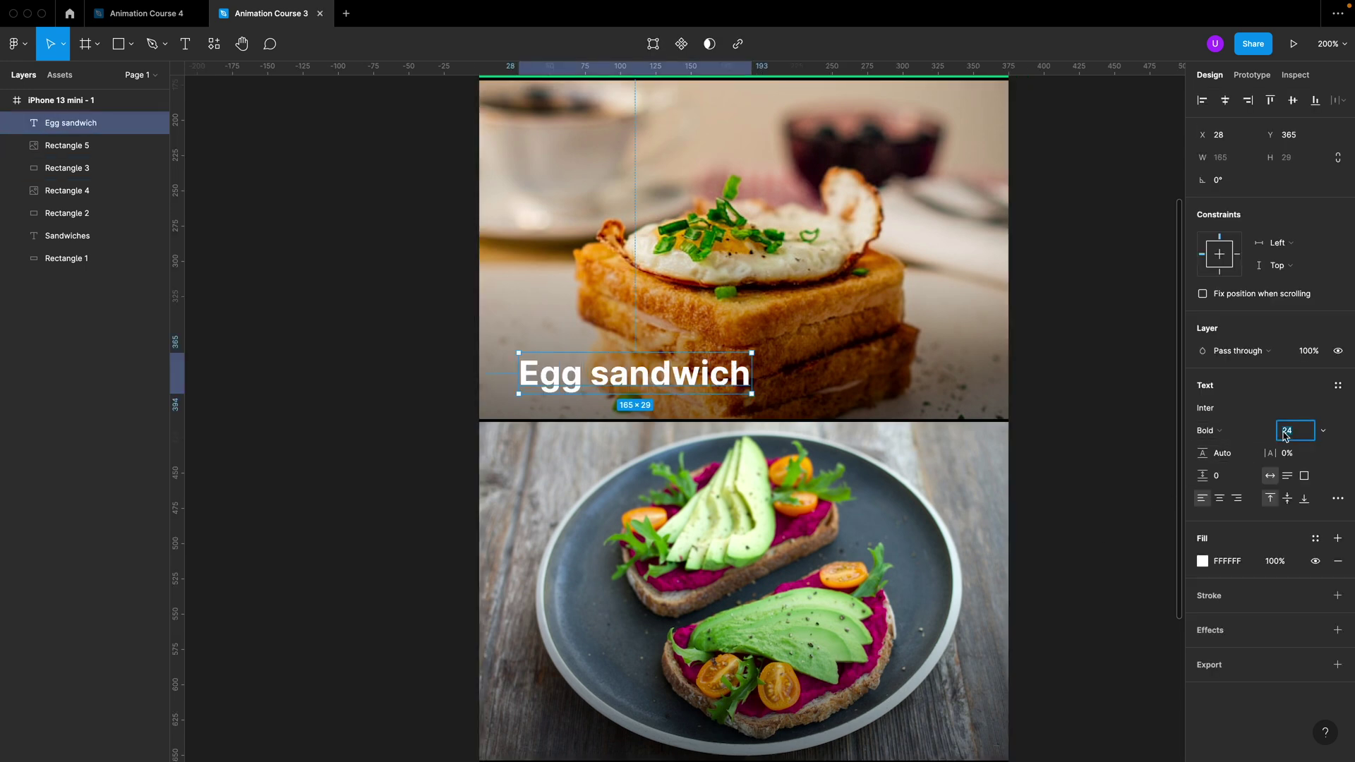
type("20")
key("Return")
mouse_move(628, 375)
left_mouse_down()
mouse_move(630, 349)
mouse_move(624, 392)
left_mouse_up()
Step: Duplicate the "Egg sandwich" title below itself and change the lower text to "350 kcal"
key("ctrl+d")
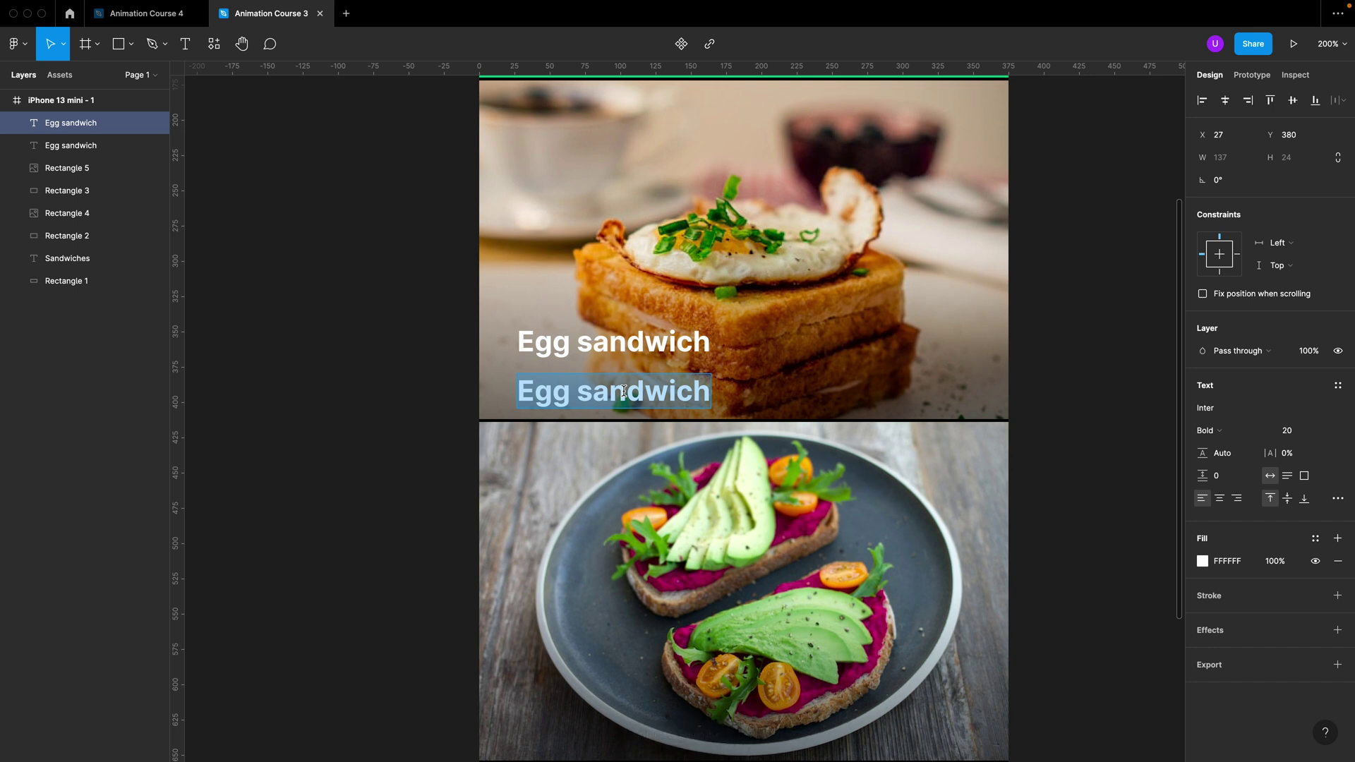
type("350")
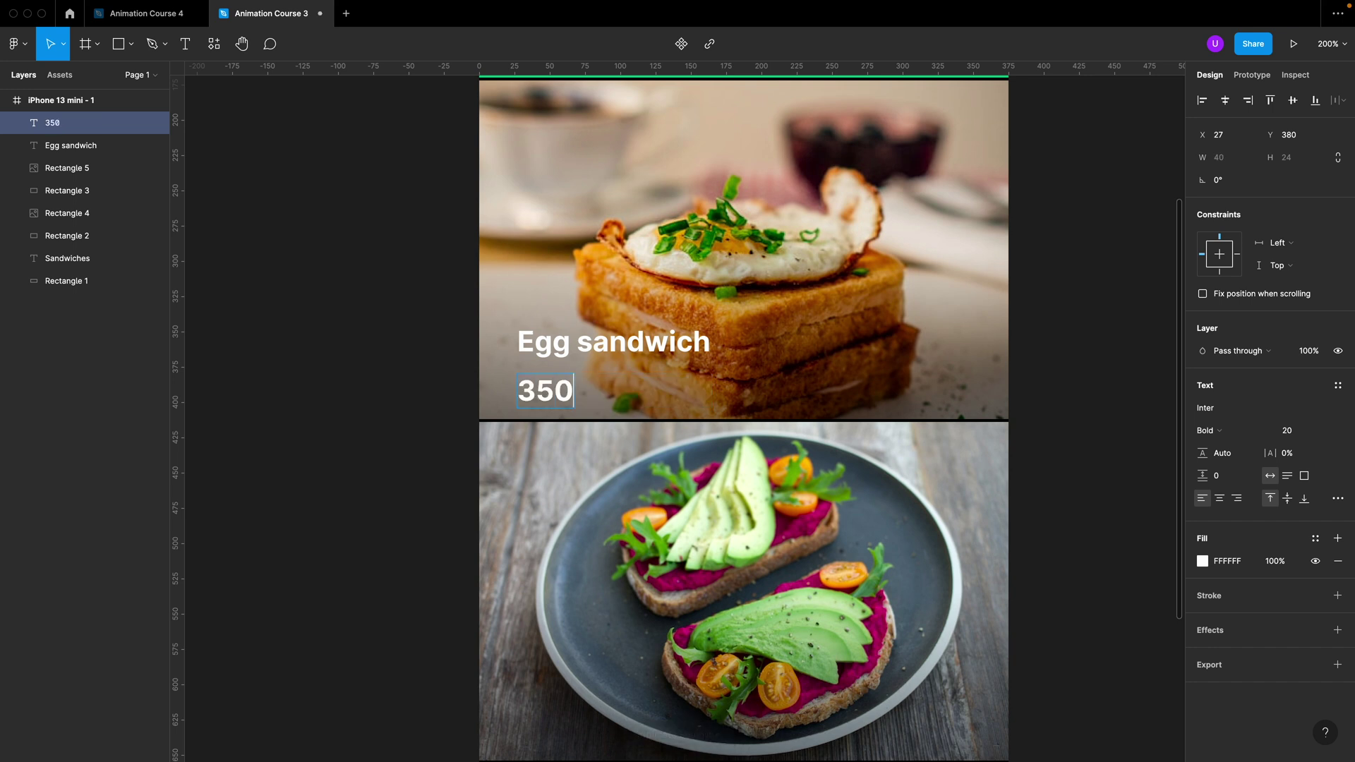
type(" kcal")
key("Escape")
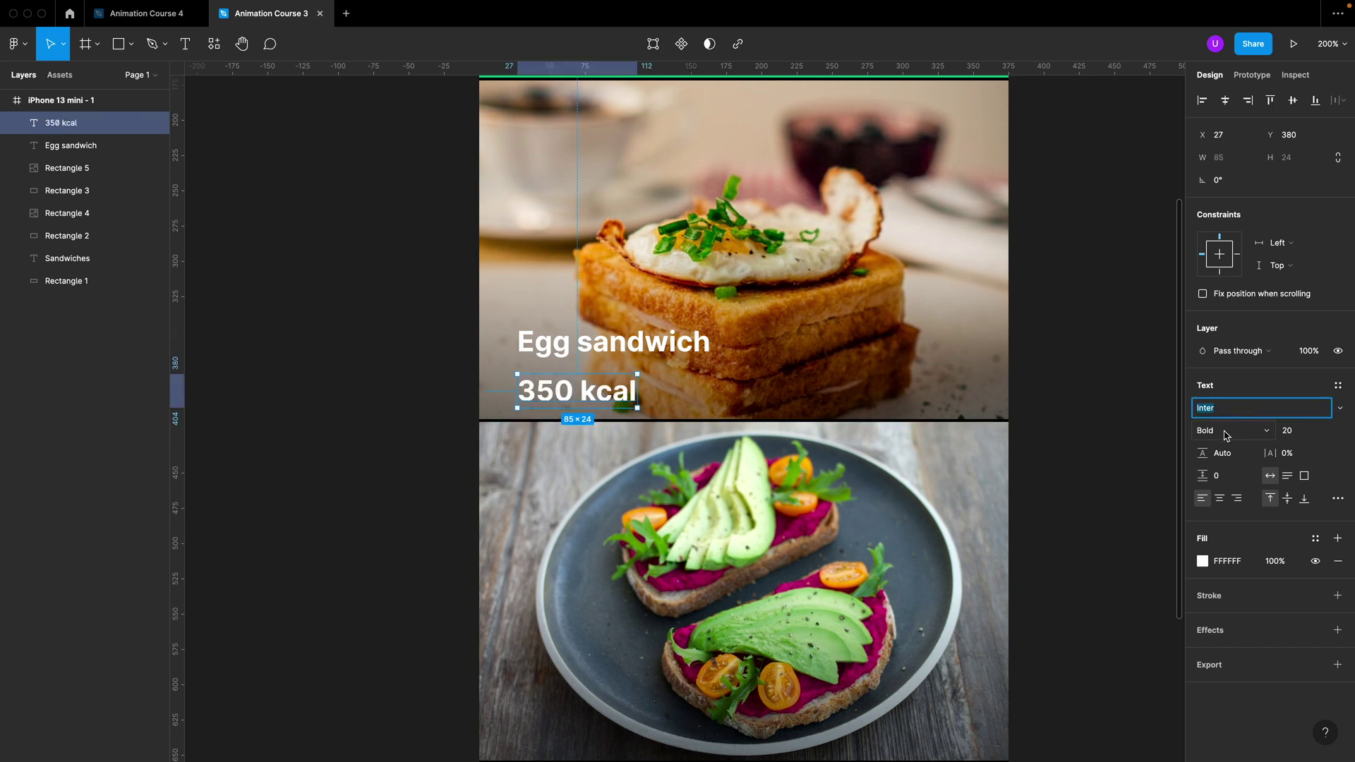
Step: Set the "350 kcal" label to Medium weight and size 16
left_click(1224, 432)
left_click(1231, 397)
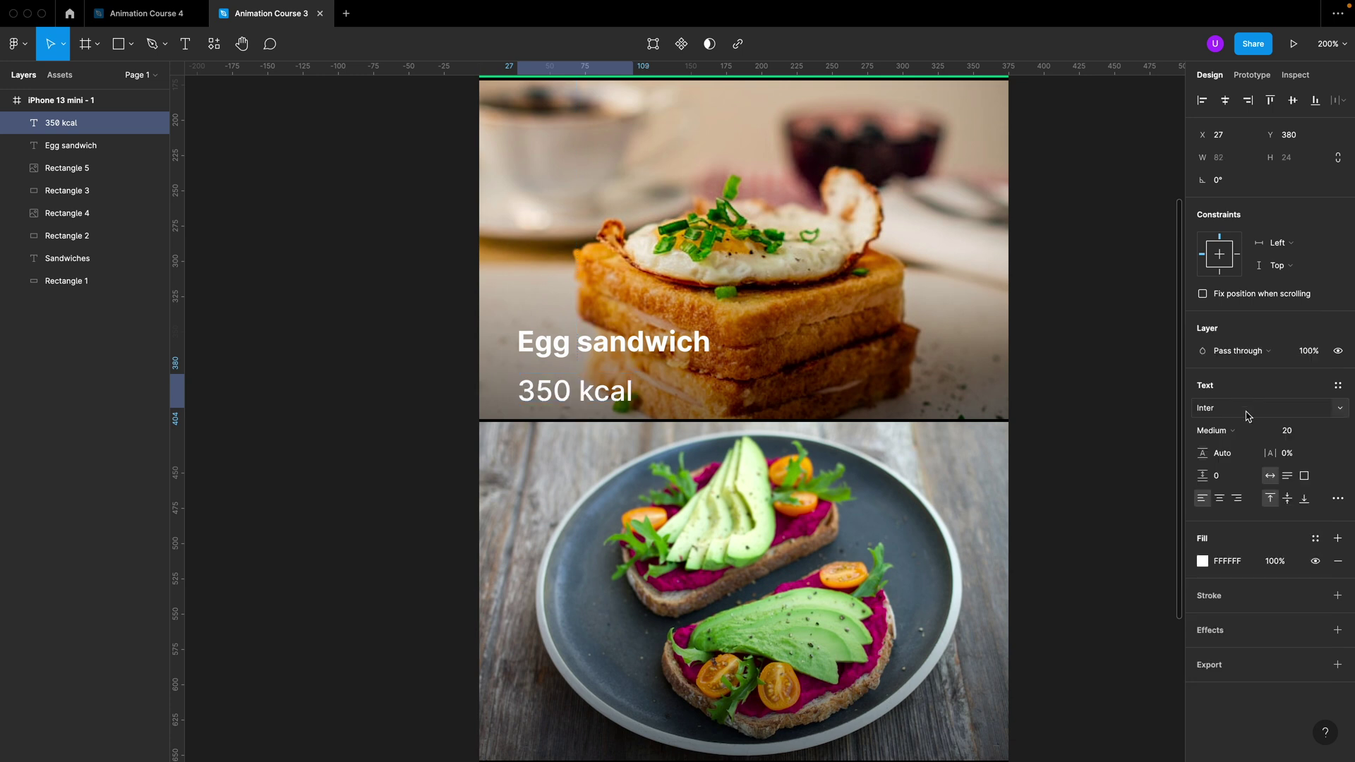
left_click(1301, 433)
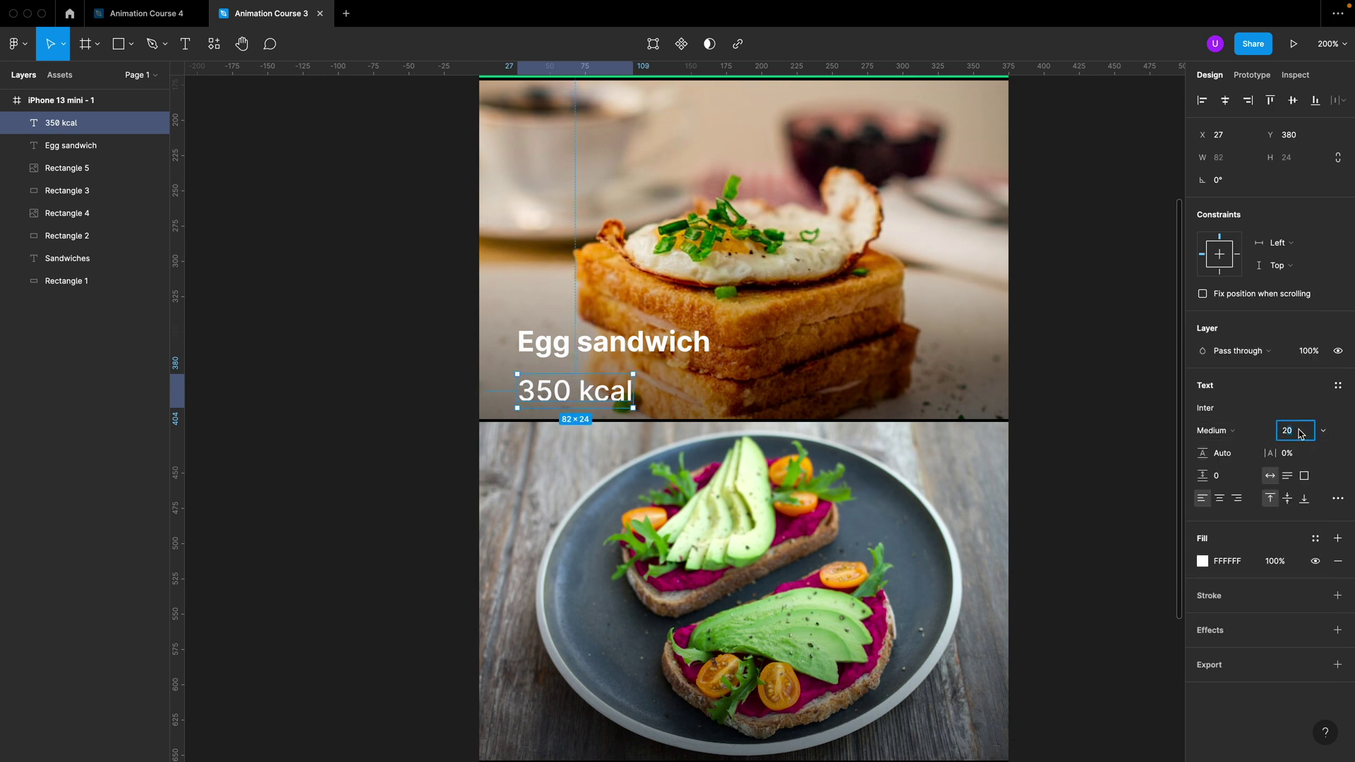
key("Return")
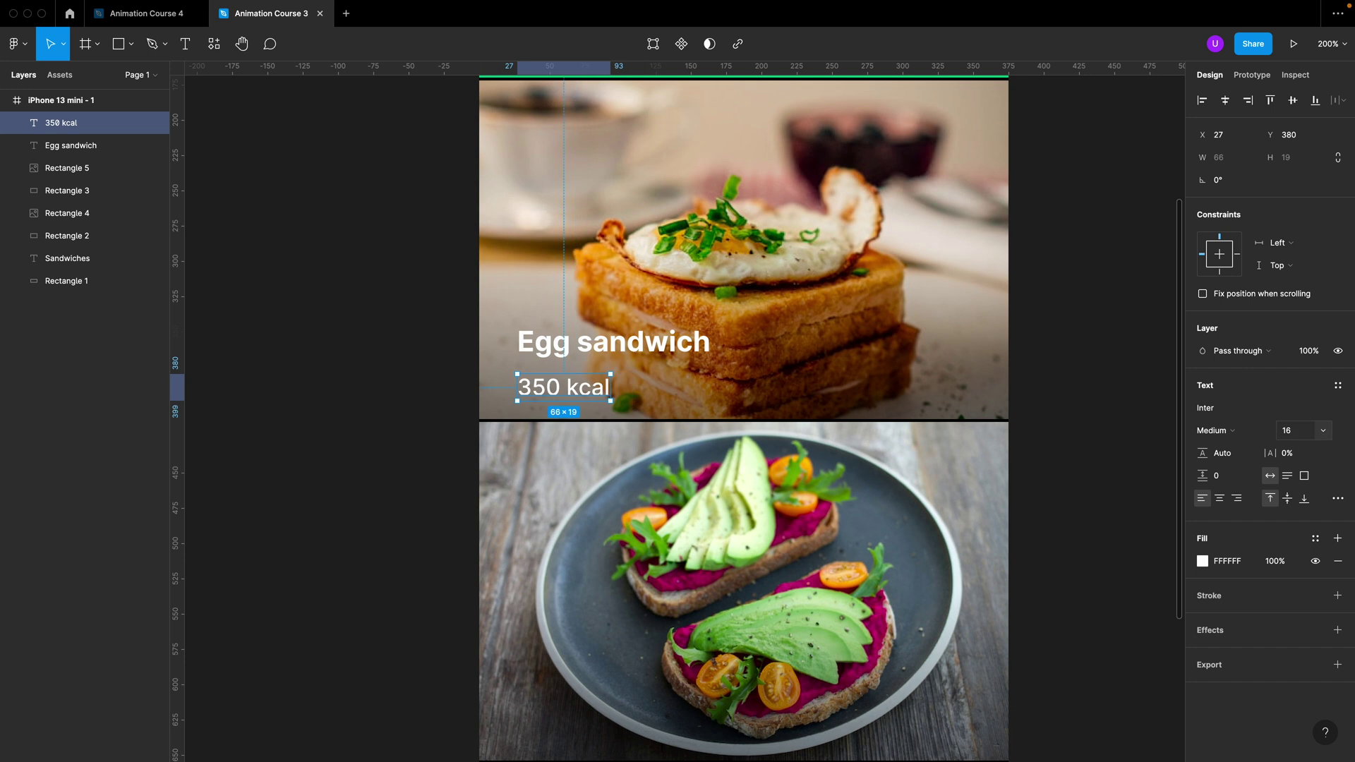
Step: Lower the "350 kcal" label's opacity to 50% and move it up to Y 372, just under the title
left_click(1080, 439)
left_click(579, 393)
key("5")
left_click_drag(573, 401, 573, 390)
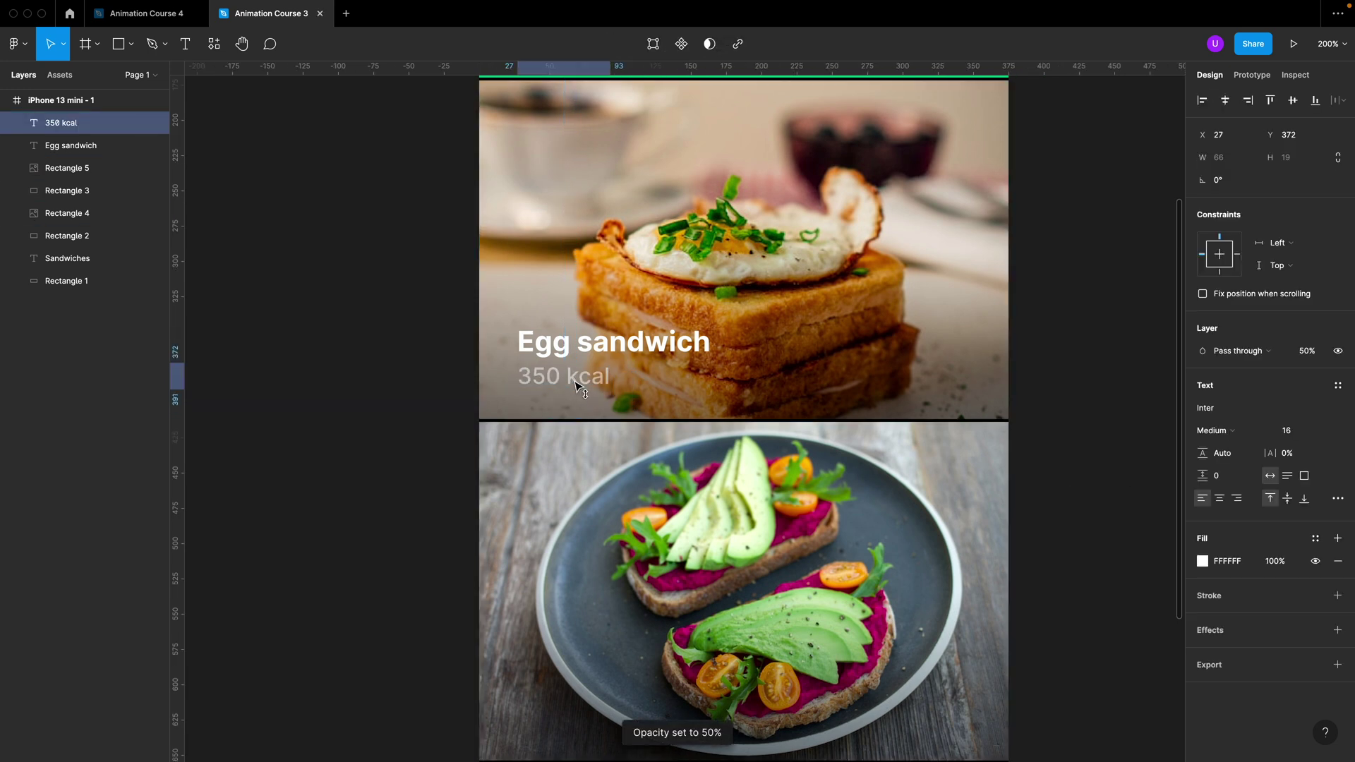
Step: Group the egg title with its calorie label and nudge the group left to X 24
left_click(597, 348, "shift")
key("ctrl+g")
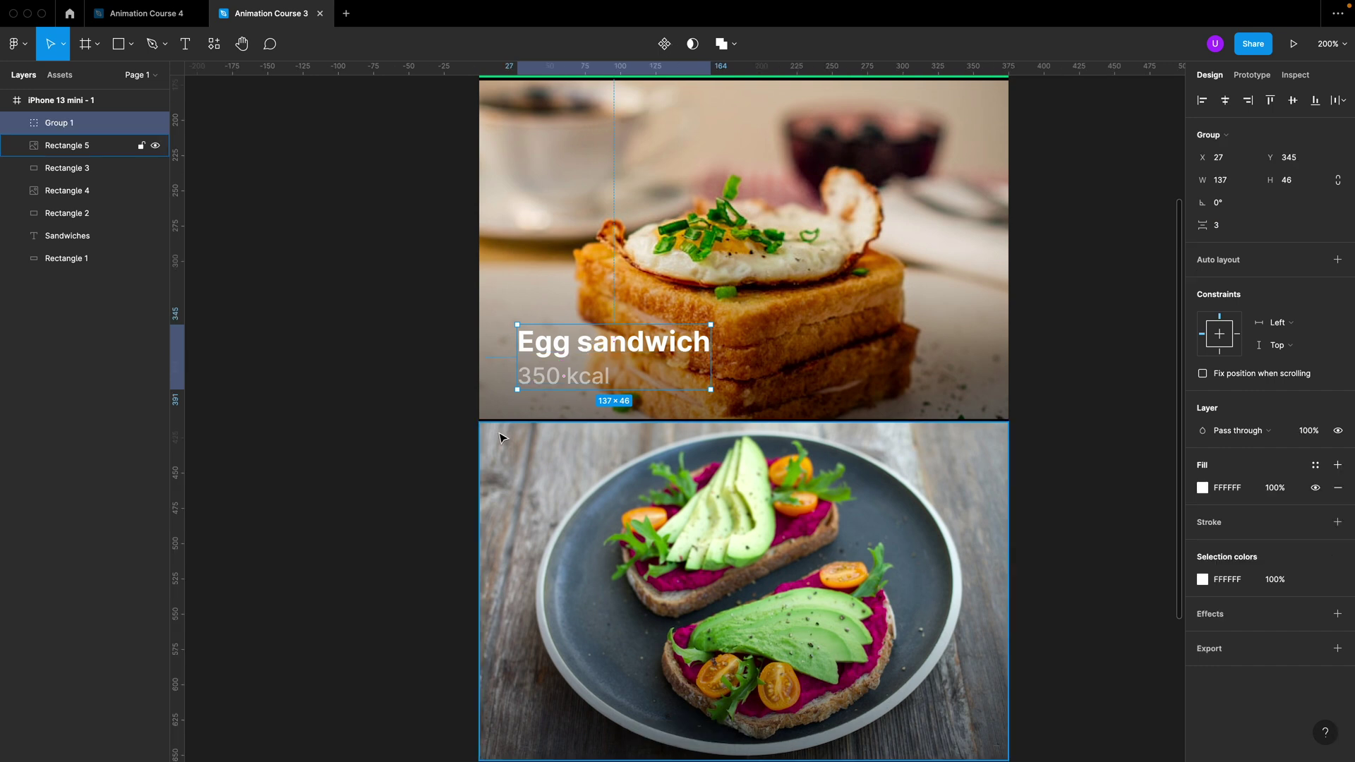
key("Left")
key("Left")
key("Left")
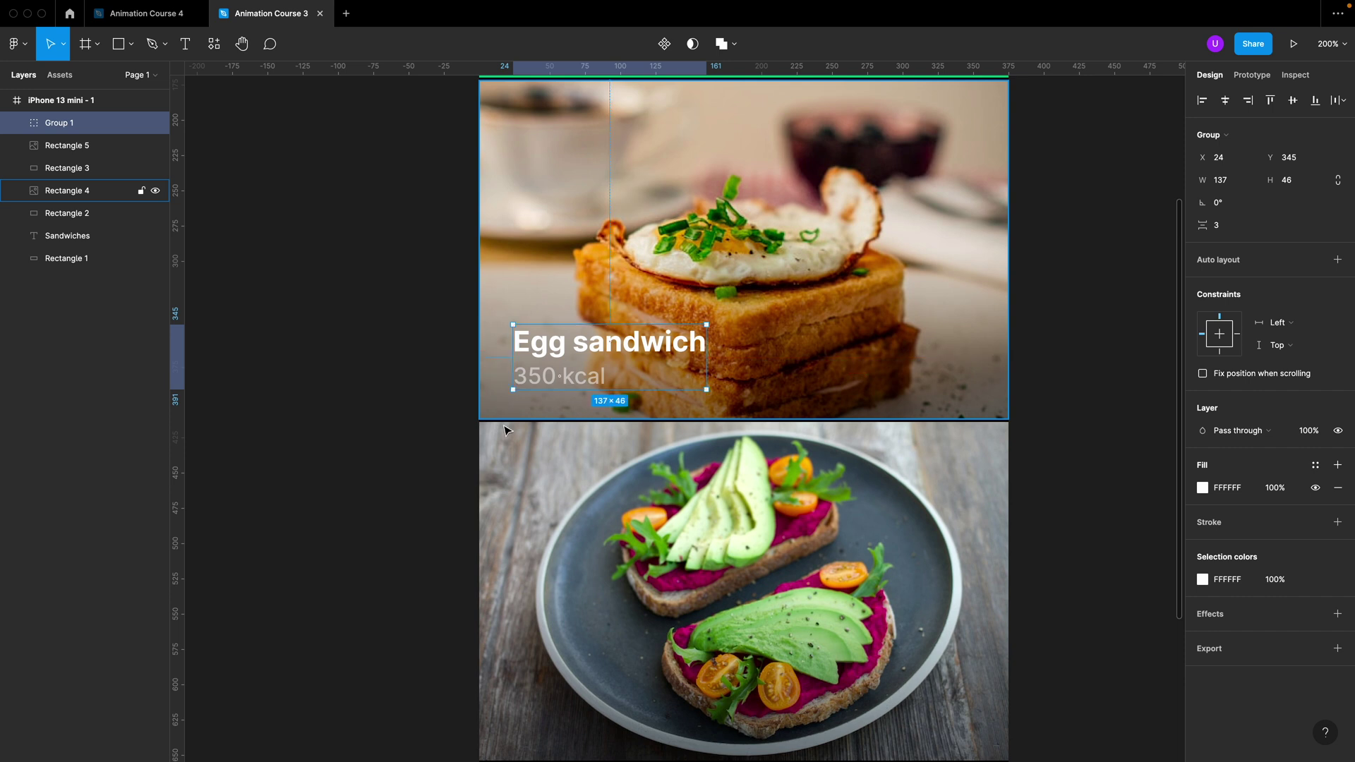
left_click(445, 454)
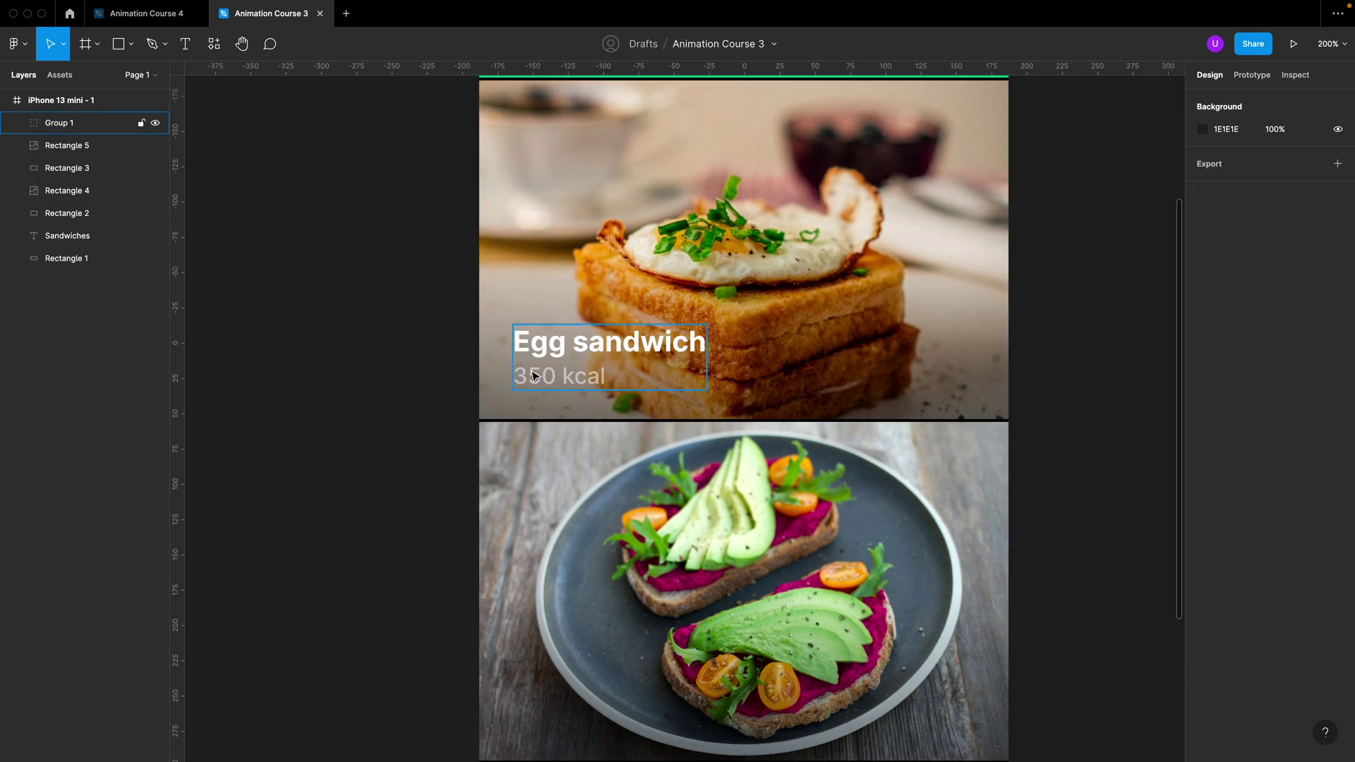
Step: Duplicate the text group and place the copy on the avocado photo's lower-left area at X 24, Y 587
left_click(598, 355)
scroll(599, 359, "down", 3)
key("super+d")
left_click_drag(563, 201, 550, 548)
key("Up")
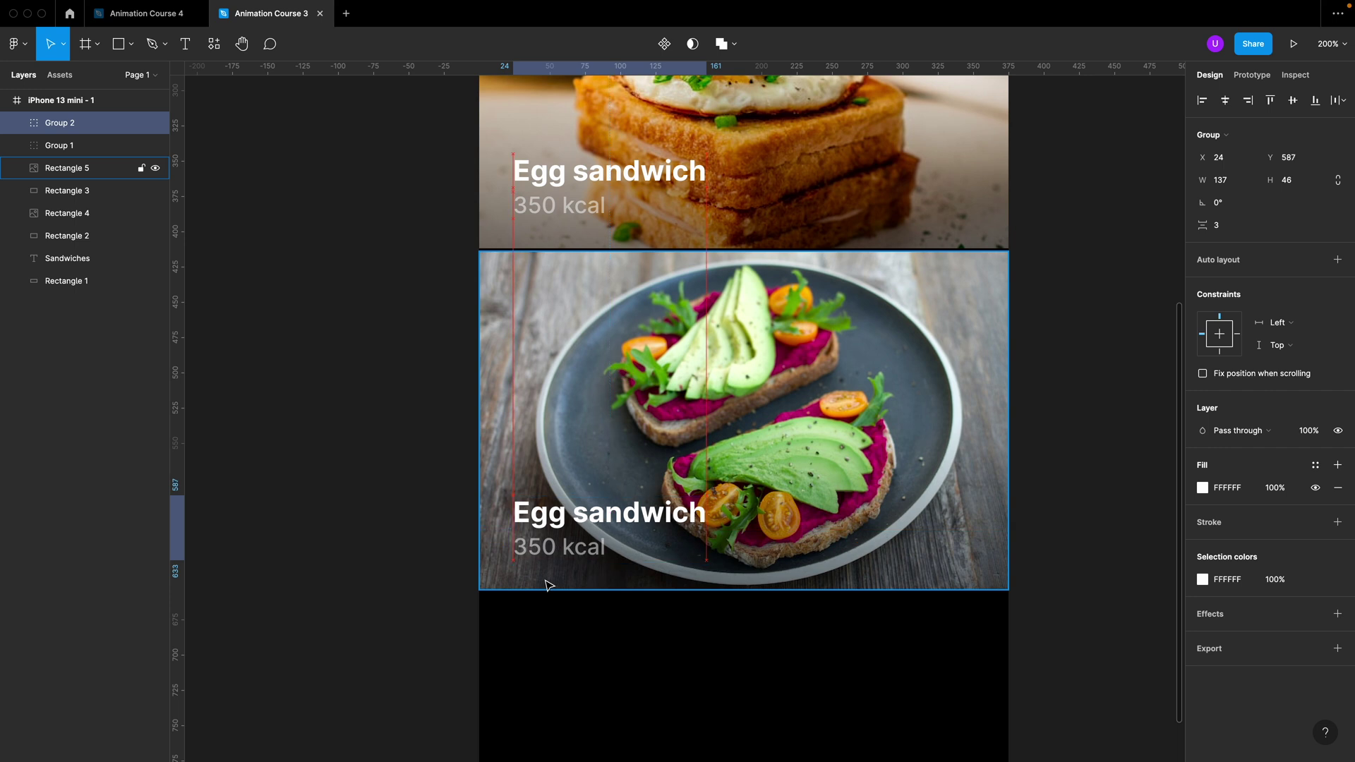
left_click(562, 626)
Step: Change the calorie label on the avocado photo to "299 kcal"
double_click(536, 554)
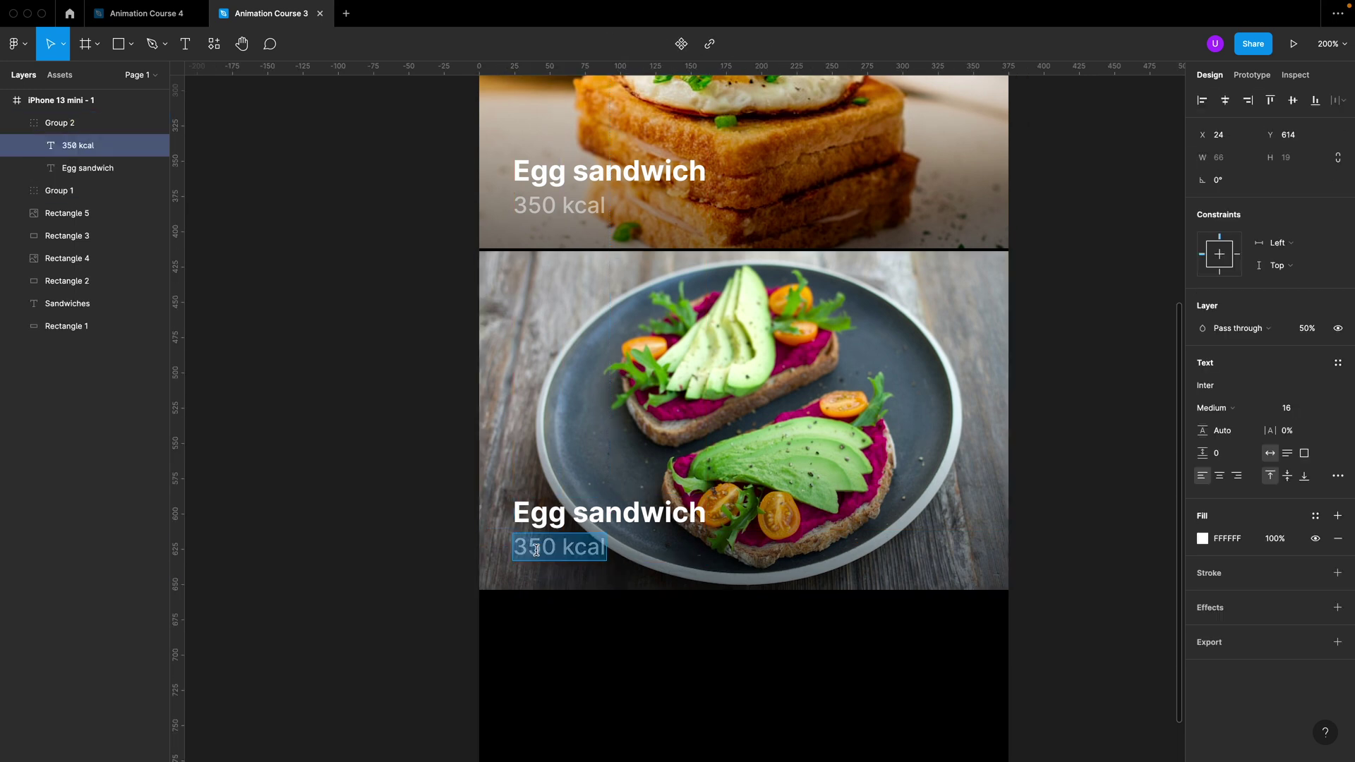
left_click_drag(515, 548, 563, 547)
type("299")
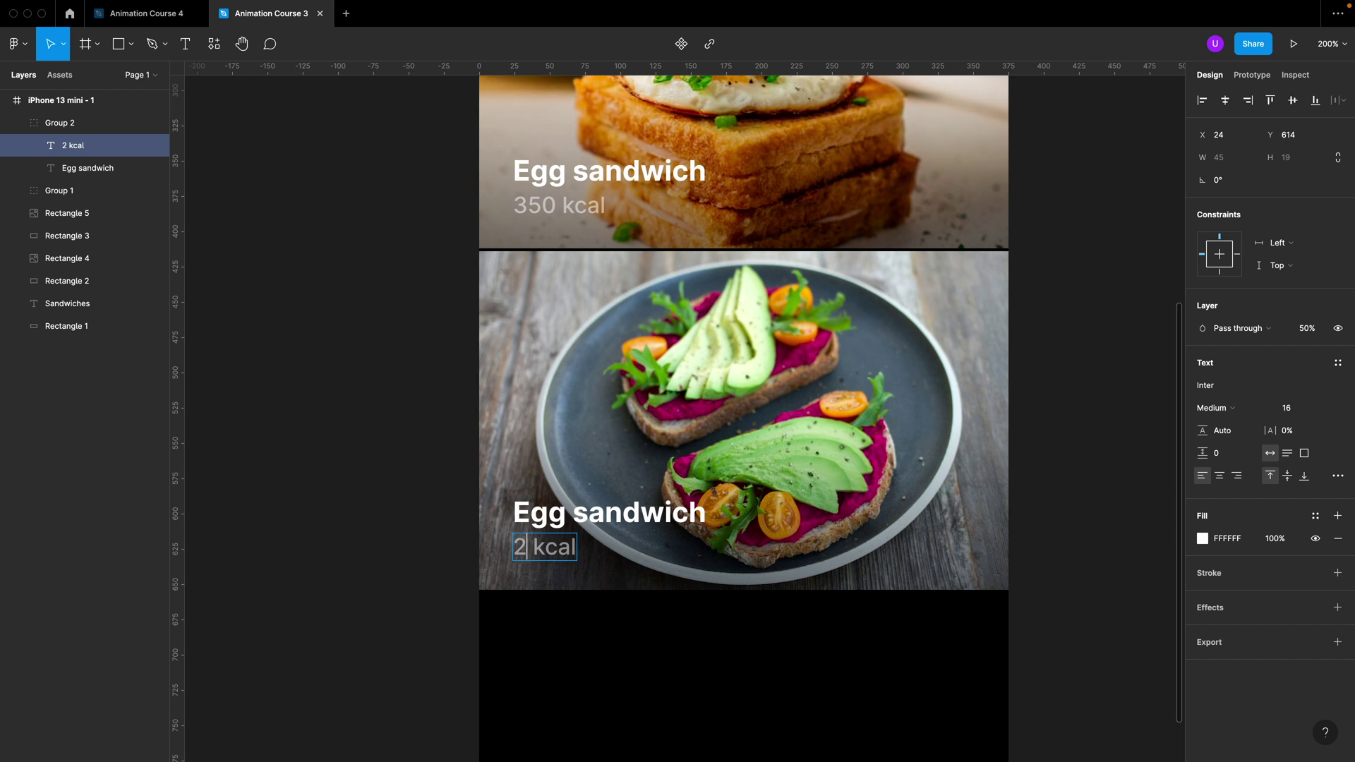
key("Escape")
Step: Change the title on the avocado photo to "Avocado Double"
double_click(545, 518)
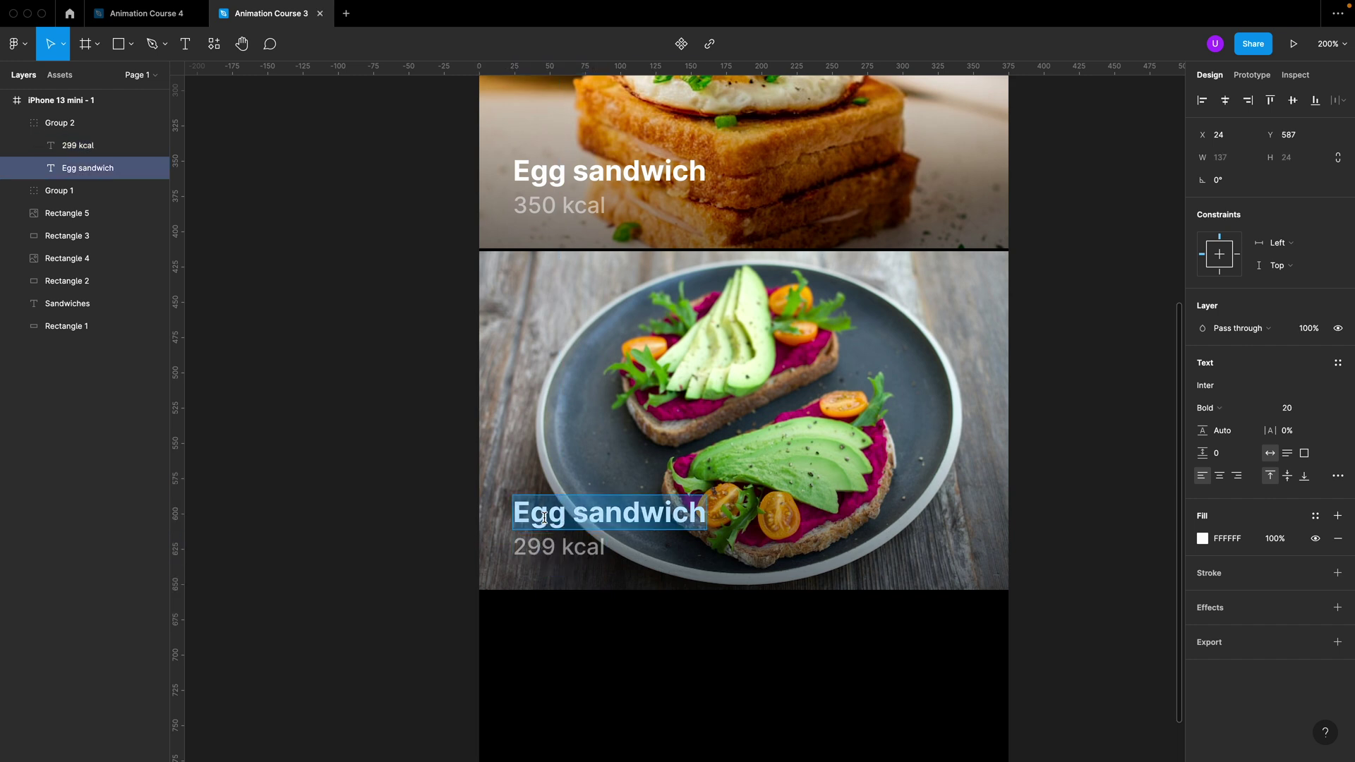
type("Avocadu")
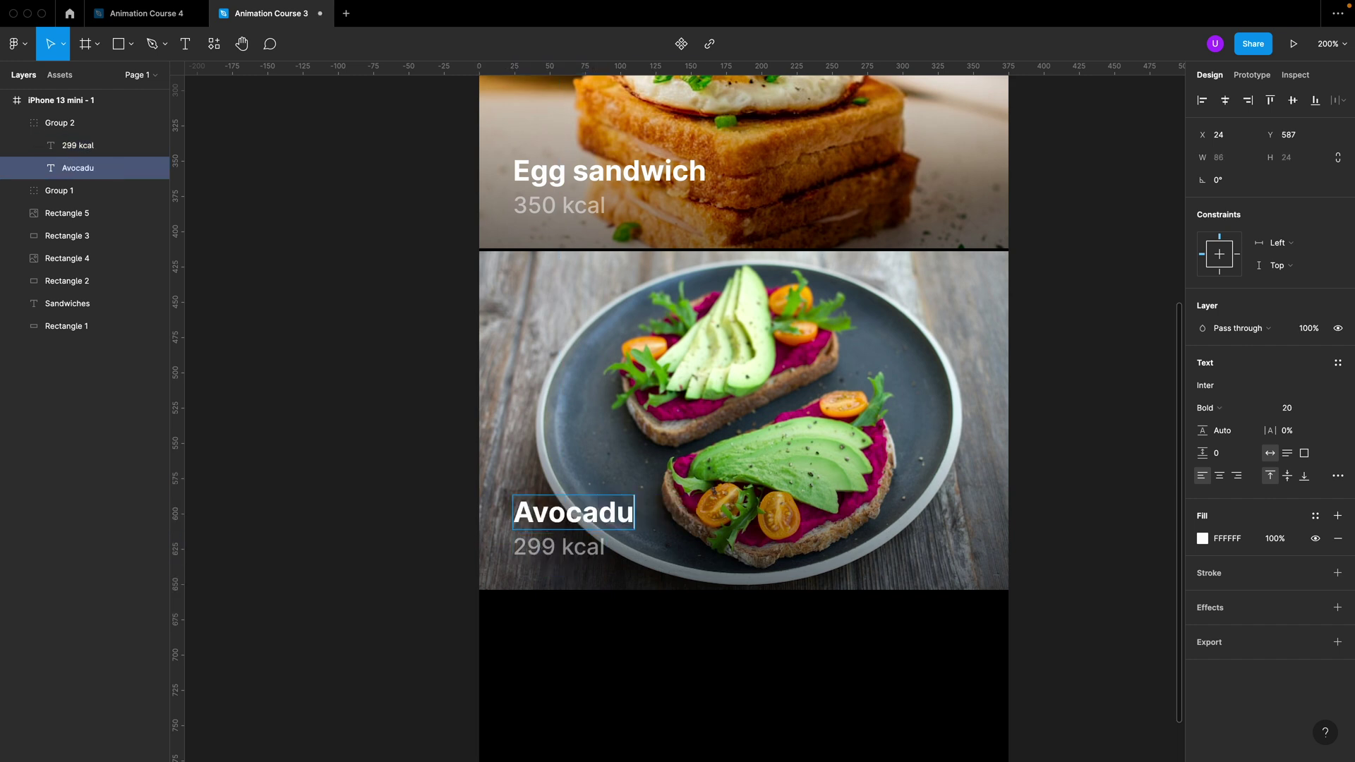
type(" Double")
key("Escape")
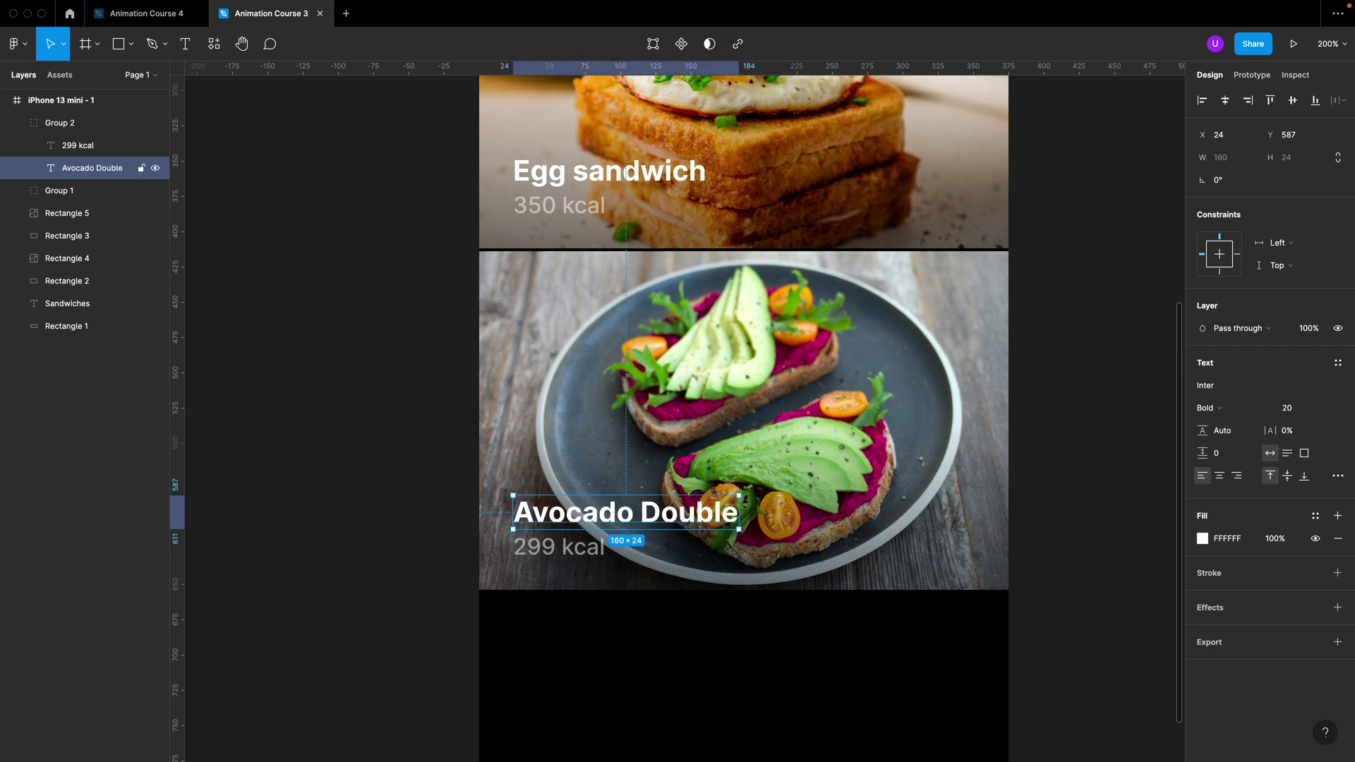
left_click(312, 520)
Step: Draw a rectangle about 137 × 38 over the egg card's title and calorie label
key("super+minus")
scroll(582, 369, "up", 5)
key("r")
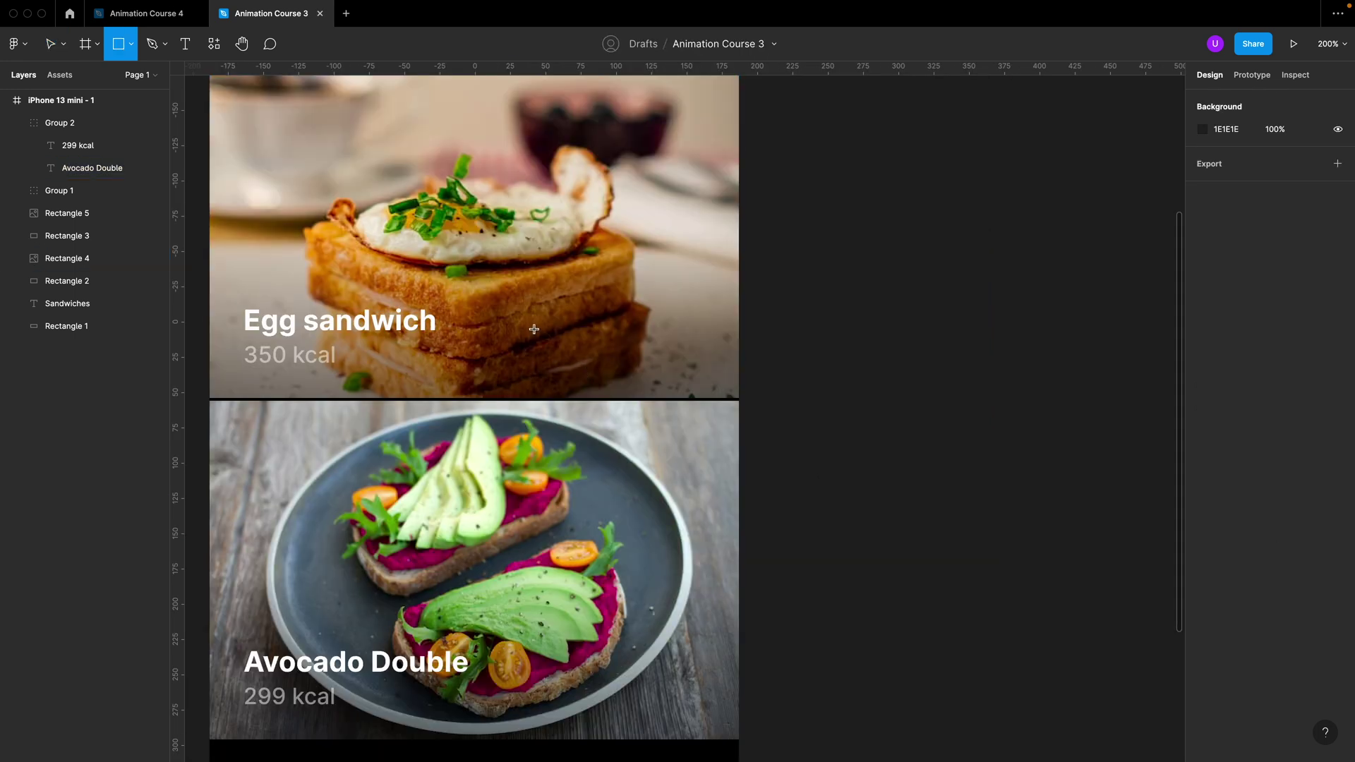
left_click_drag(244, 310, 439, 366)
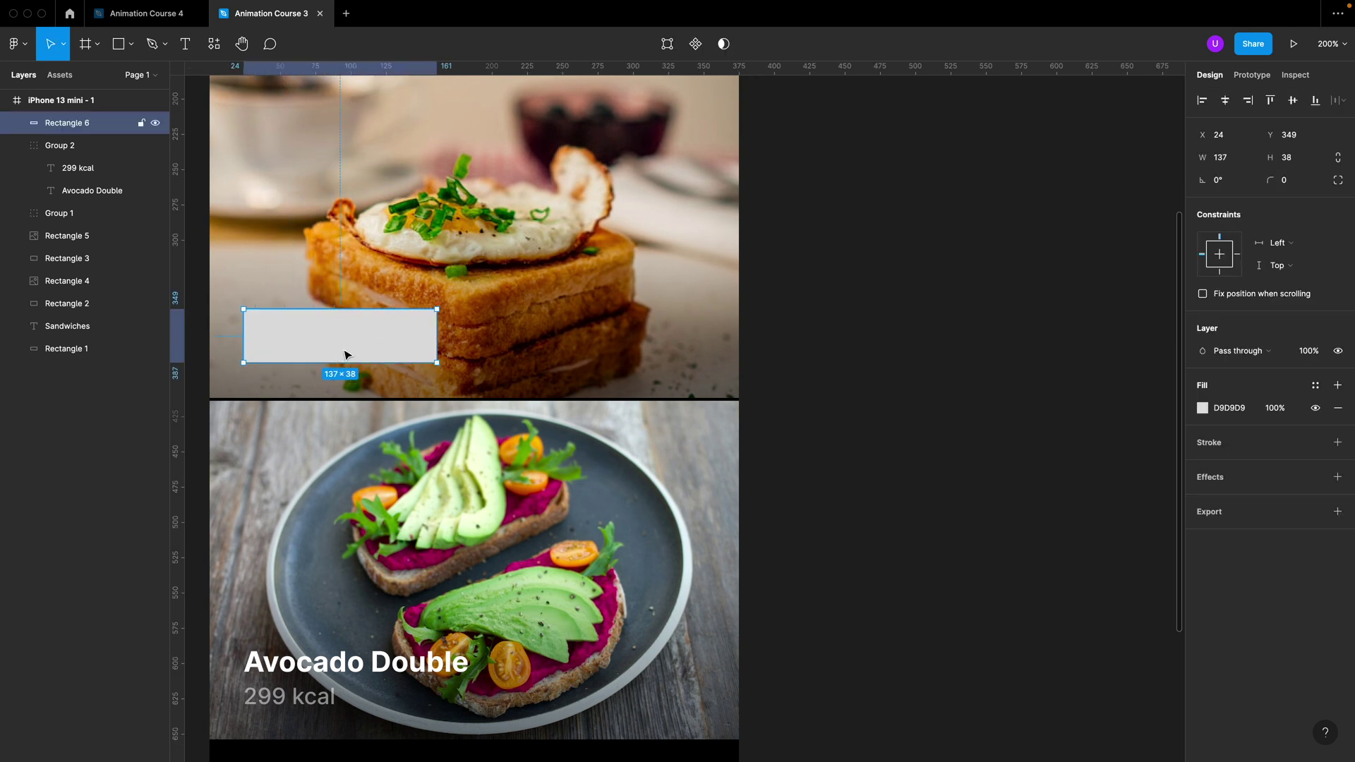
Step: Move the new rectangle to the egg photo's lower-right area at X 214, Y 350, 24 px from the photo's edges
left_click_drag(306, 345, 581, 357)
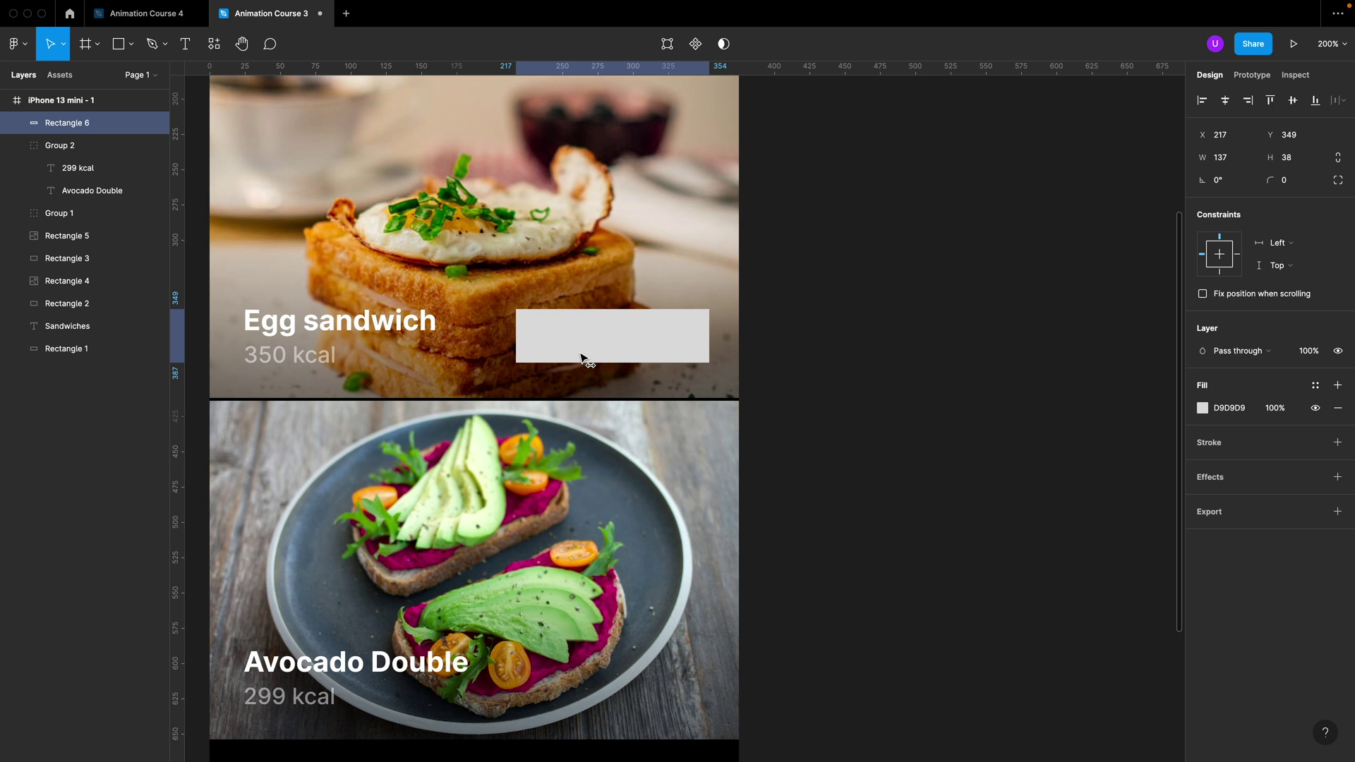
key("alt+Down")
key("alt+Left")
key("alt+Left")
key("alt+Left")
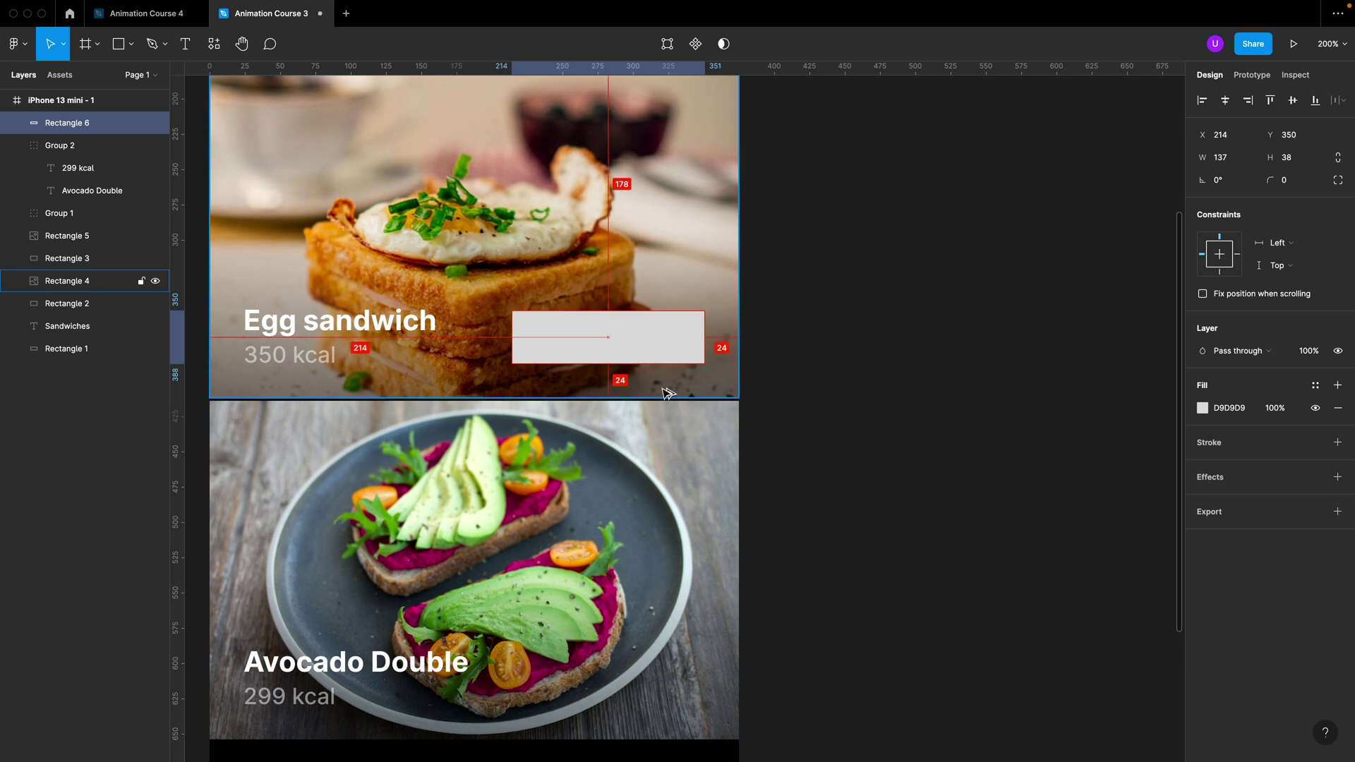
Step: Narrow the button rectangle from its left edge to a width of 102 and set its corner radius to 8
left_click_drag(512, 338, 560, 338)
key("super+minus")
left_click(1294, 183)
type("8")
key("Return")
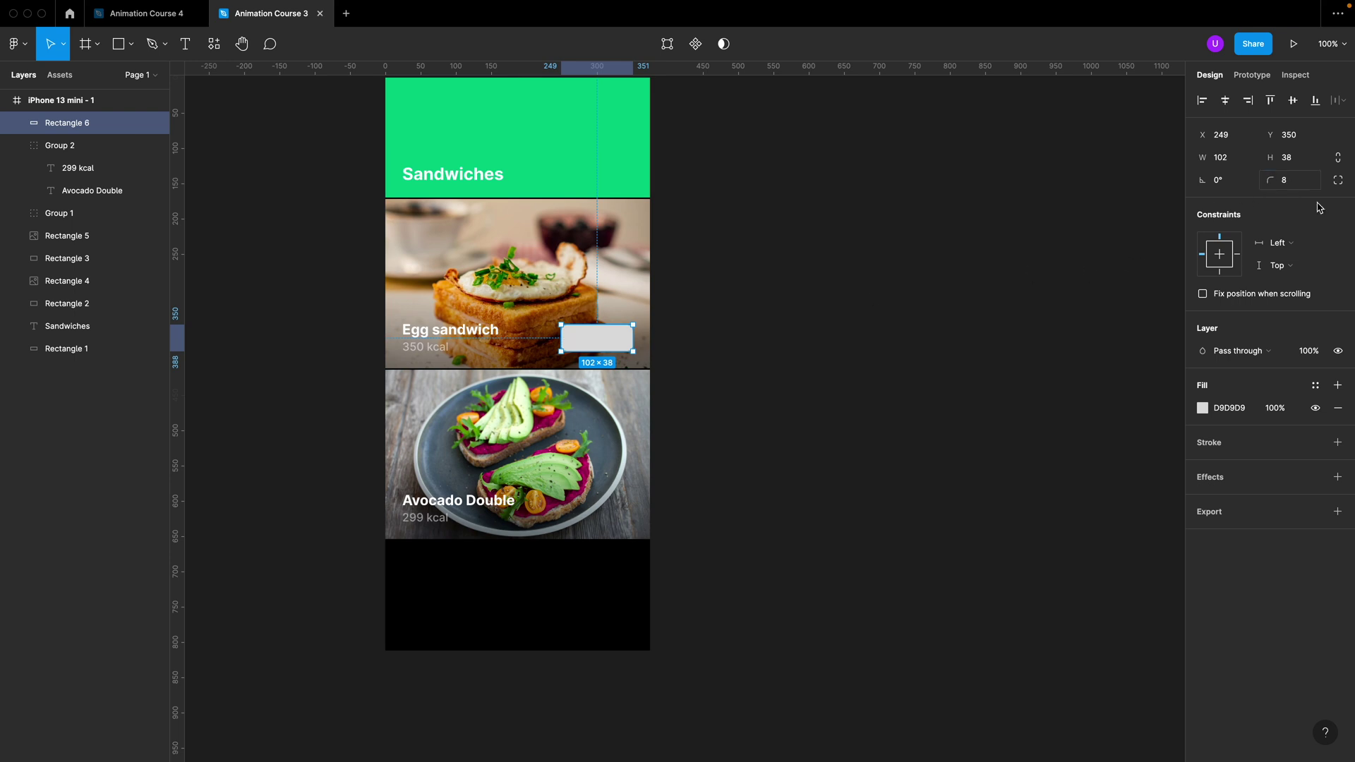
Step: Fill the button rectangle with the green sampled from the Sandwiches header
left_click(1203, 407)
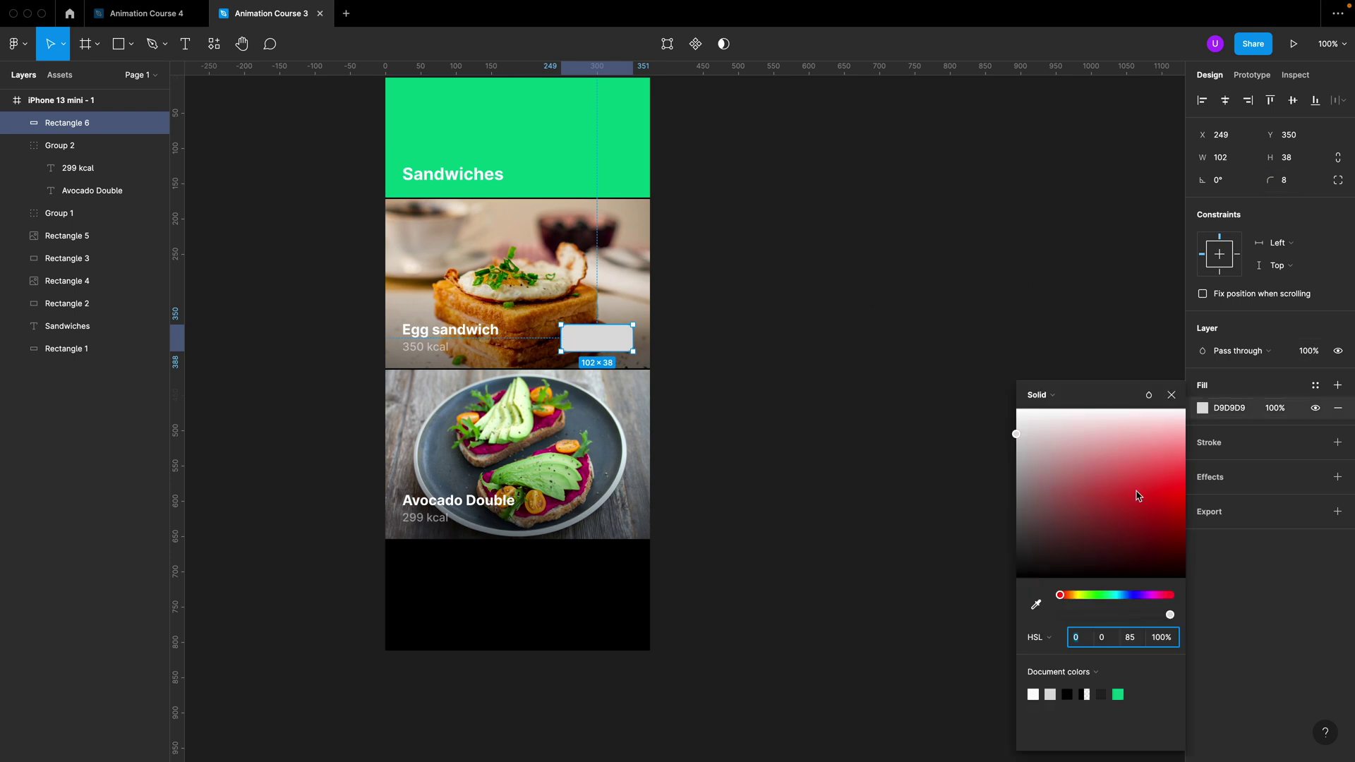
left_click(1036, 604)
left_click(592, 167)
left_click(734, 397)
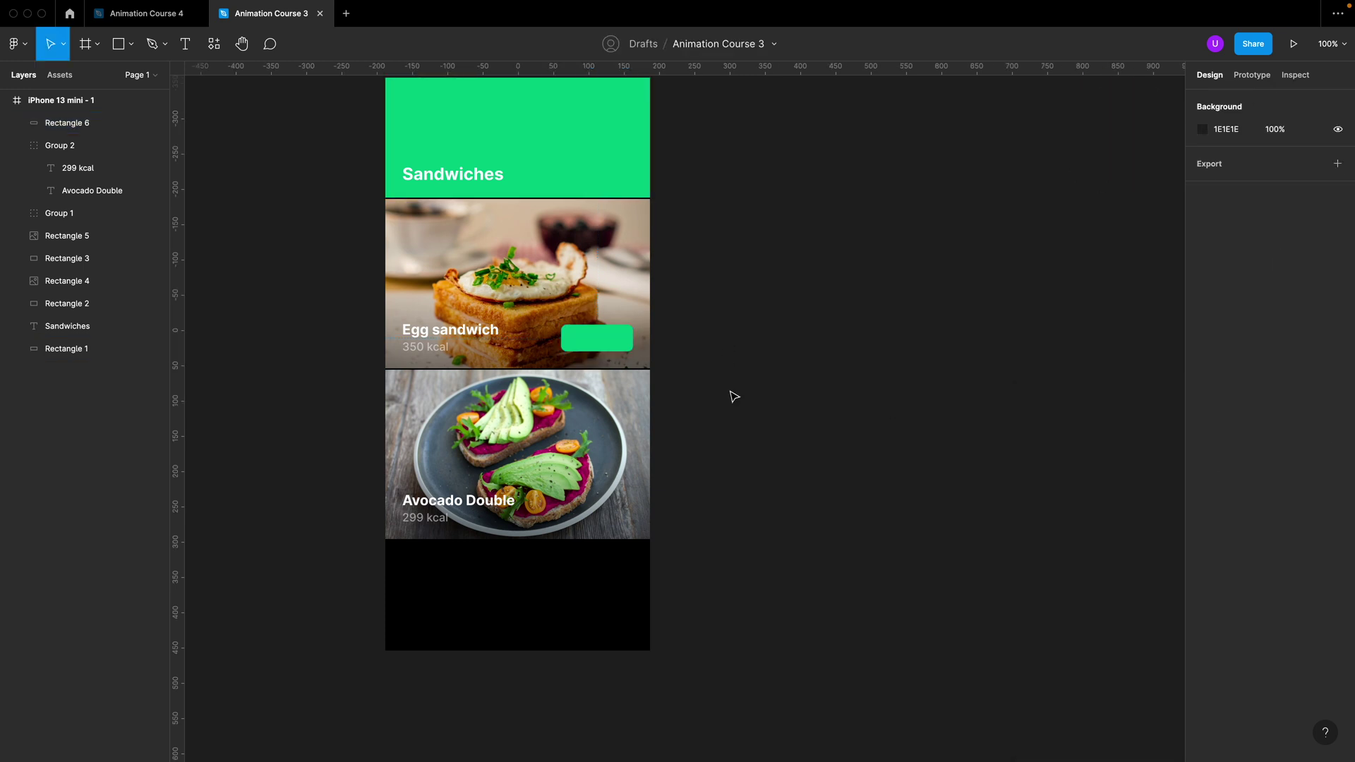
Step: Move the "Egg sandwich" title down to Y 346 and shift the "Avocado Double" title down by 1 px
left_click(522, 358)
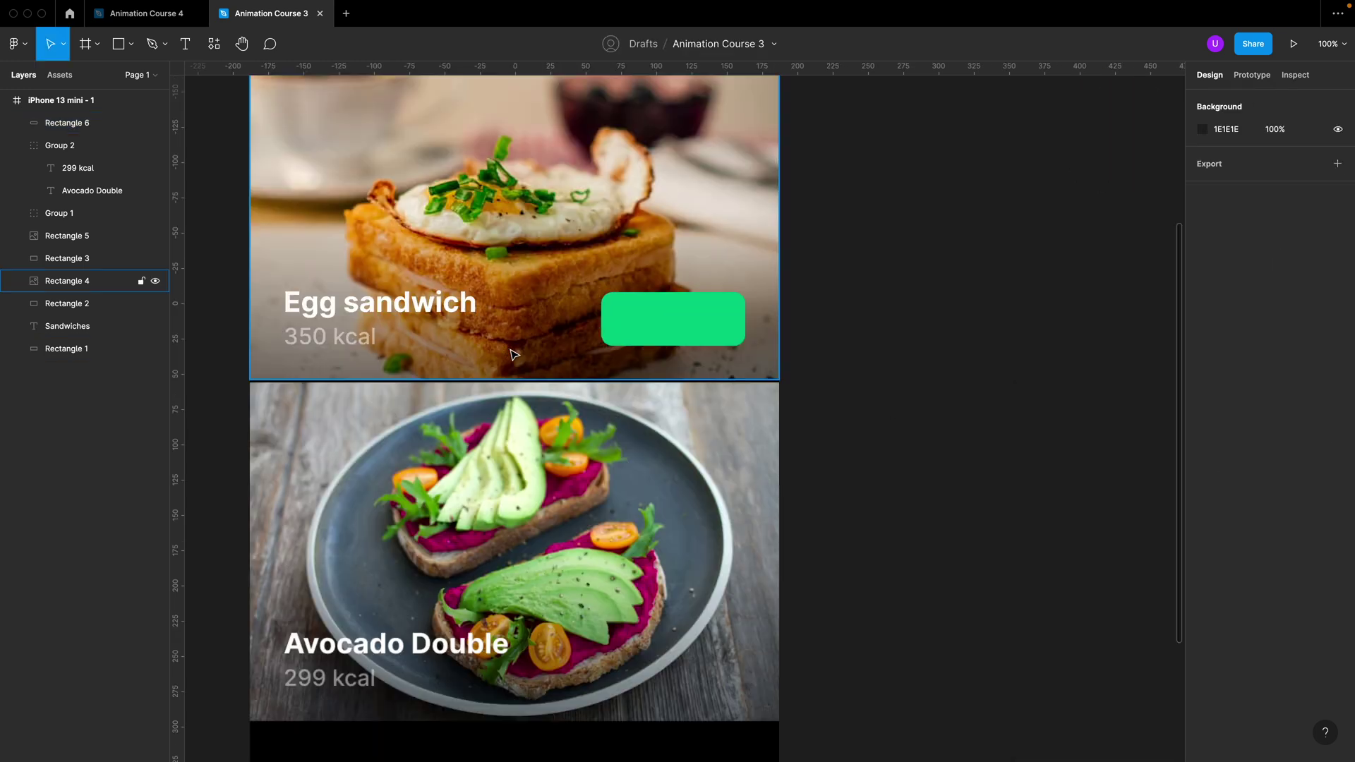
left_click(404, 309, "super")
left_click_drag(403, 312, 403, 313)
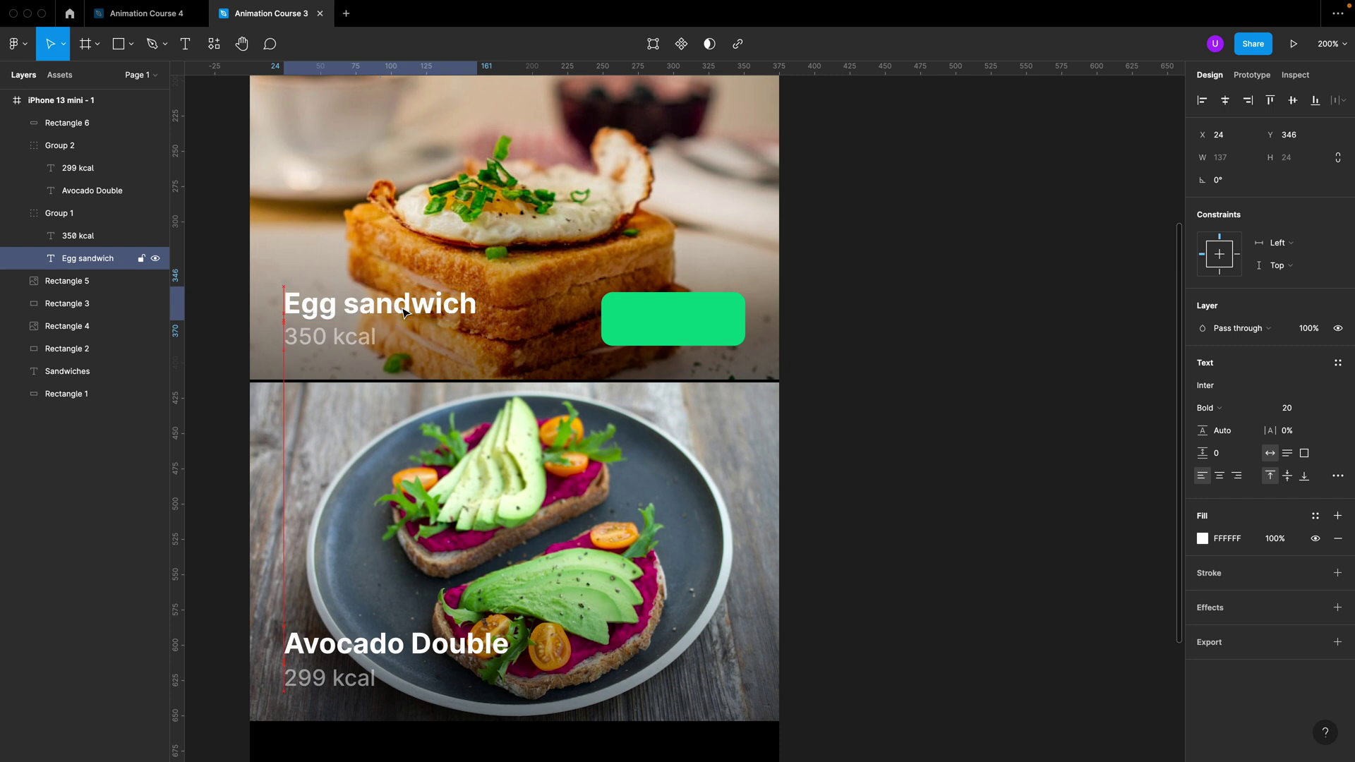
double_click(386, 654)
left_click_drag(386, 654, 386, 655)
Step: Place horizontal ruler guides along the green button's upper and lower edges, and move the button up to Y 344
left_click(641, 304)
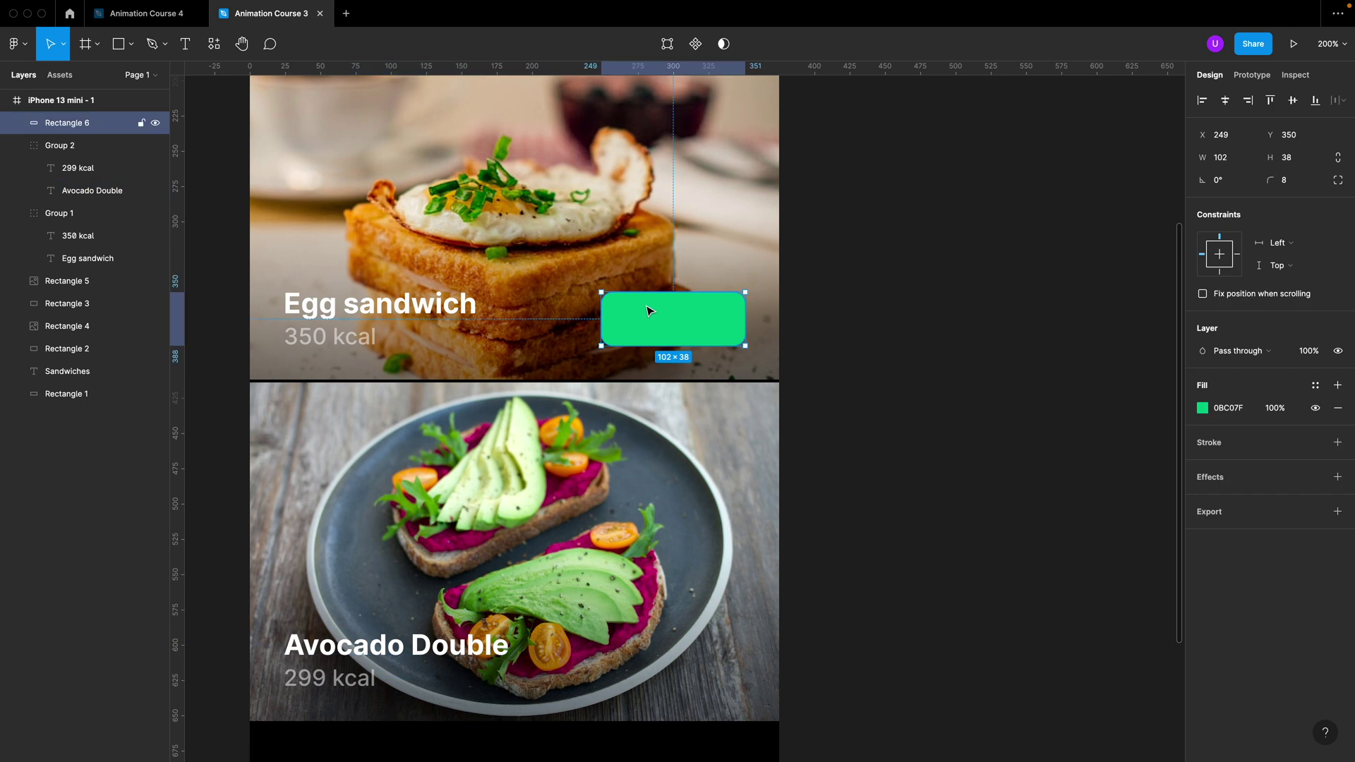
left_click_drag(642, 68, 659, 293)
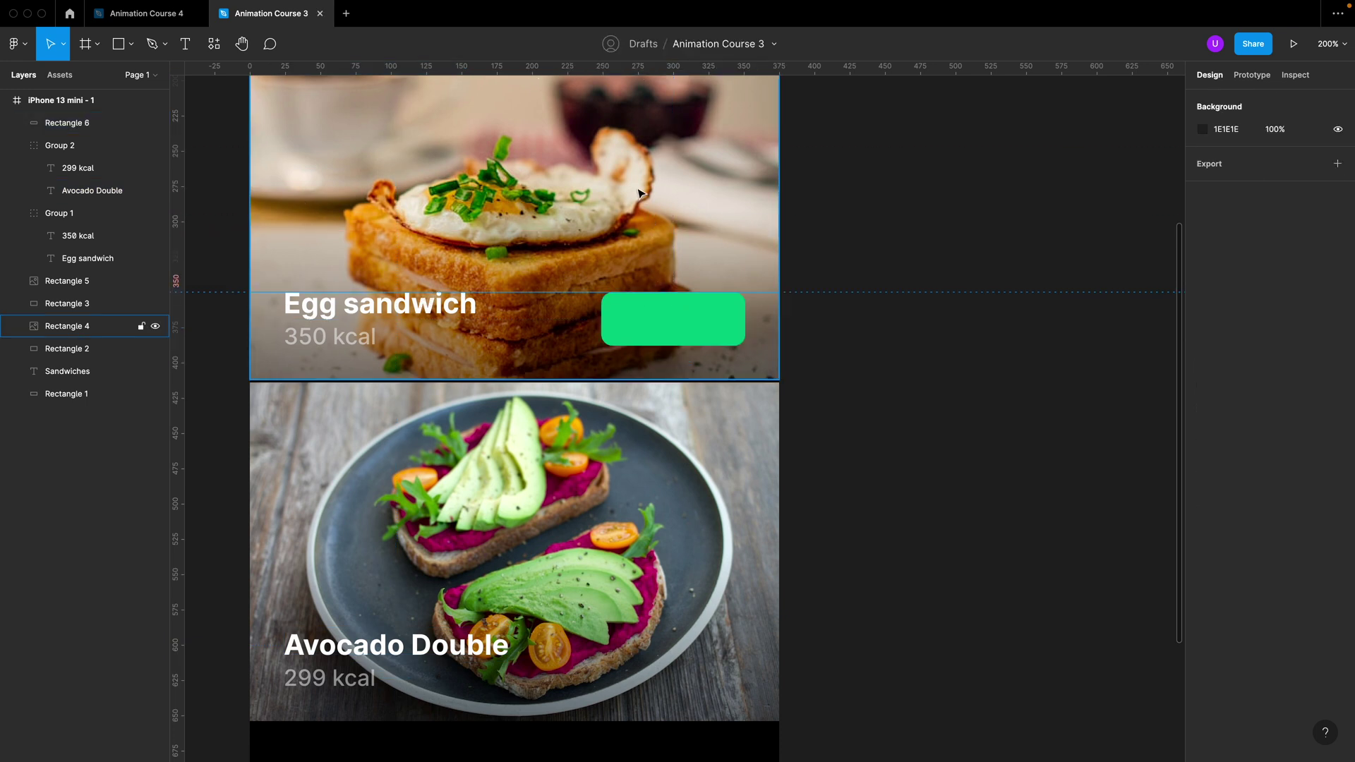
left_click_drag(639, 68, 643, 347)
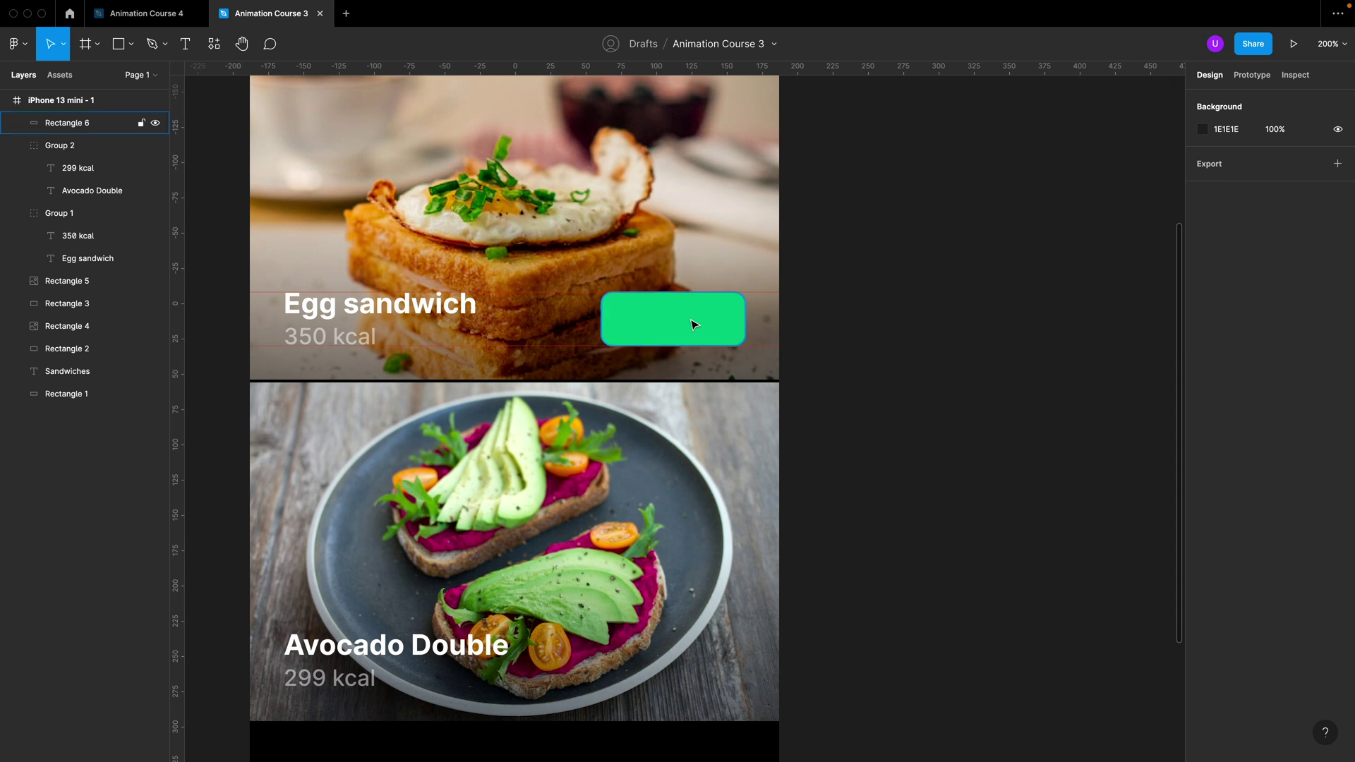
left_click_drag(683, 328, 690, 319)
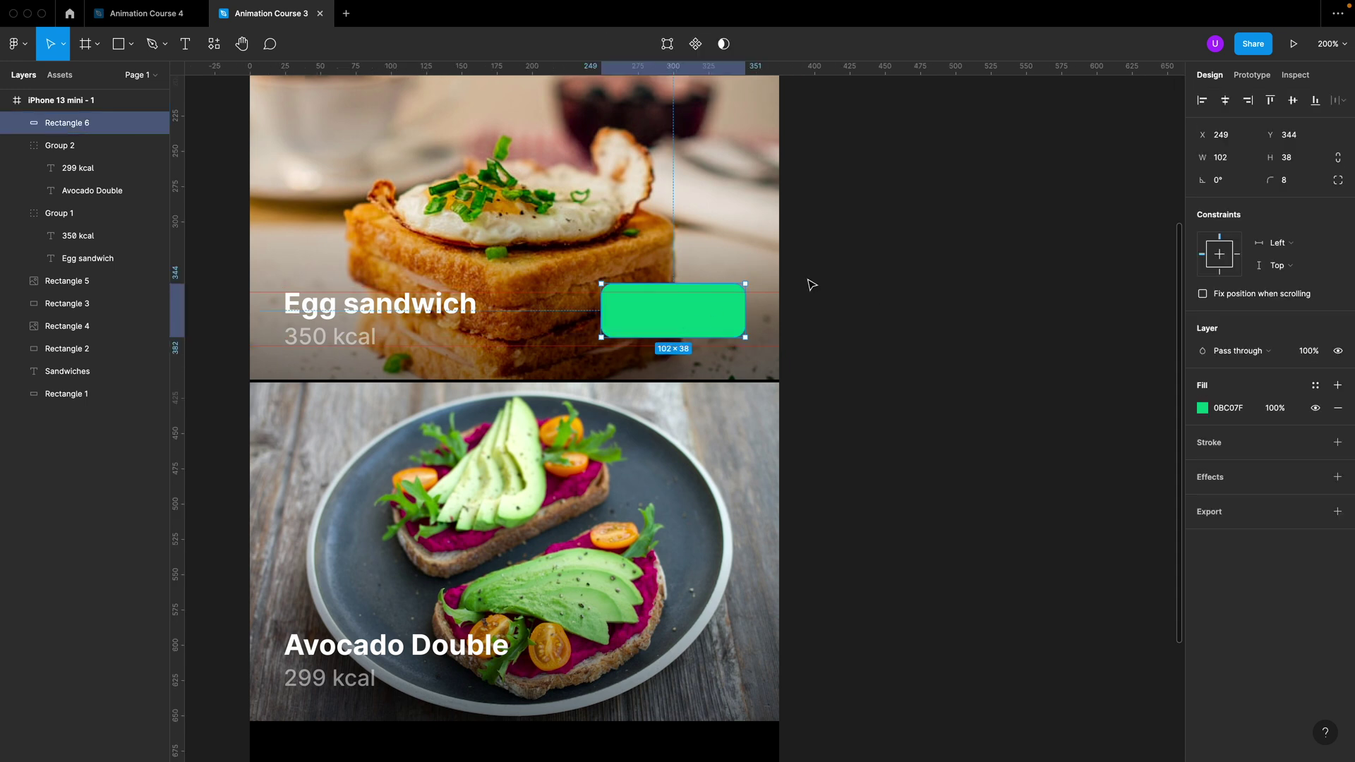
Step: Add a "$15" text label on the green button of the Egg sandwich card
left_click(921, 284)
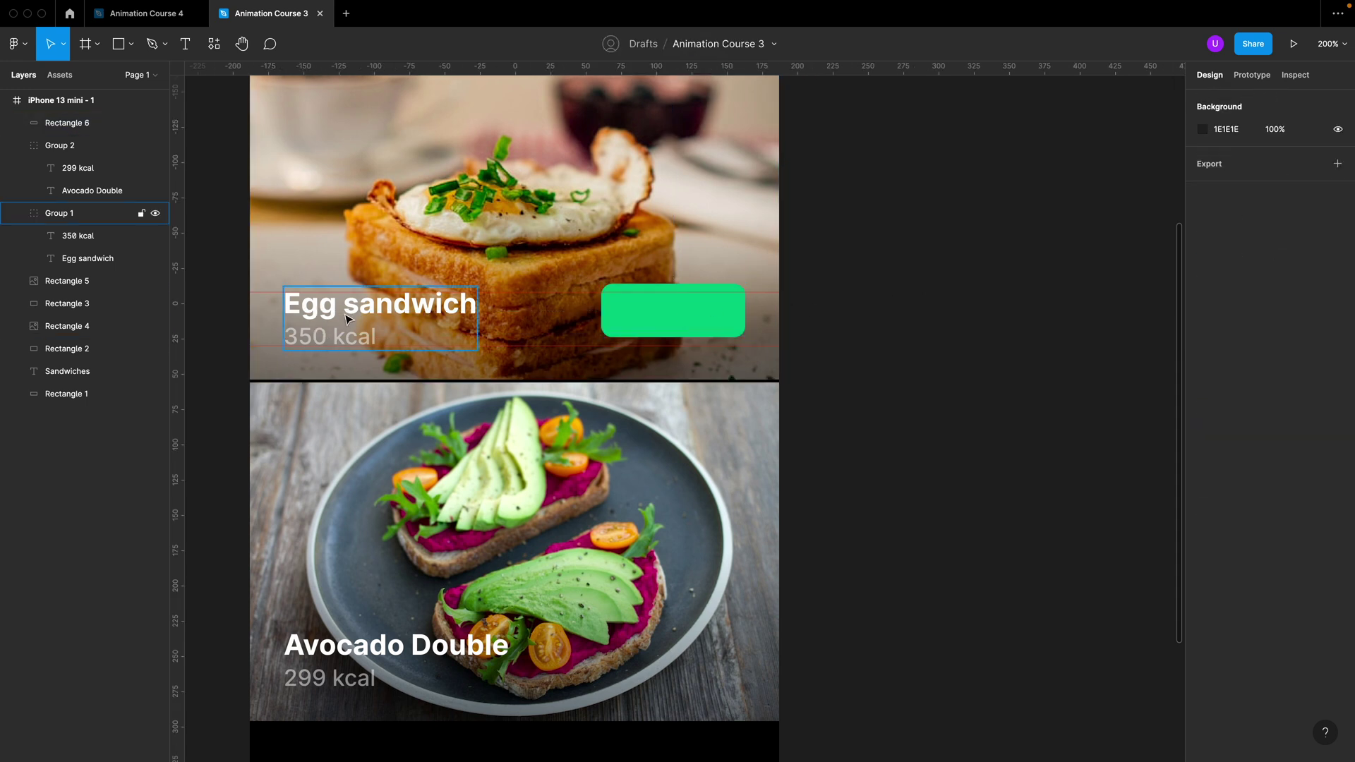
left_click(706, 333)
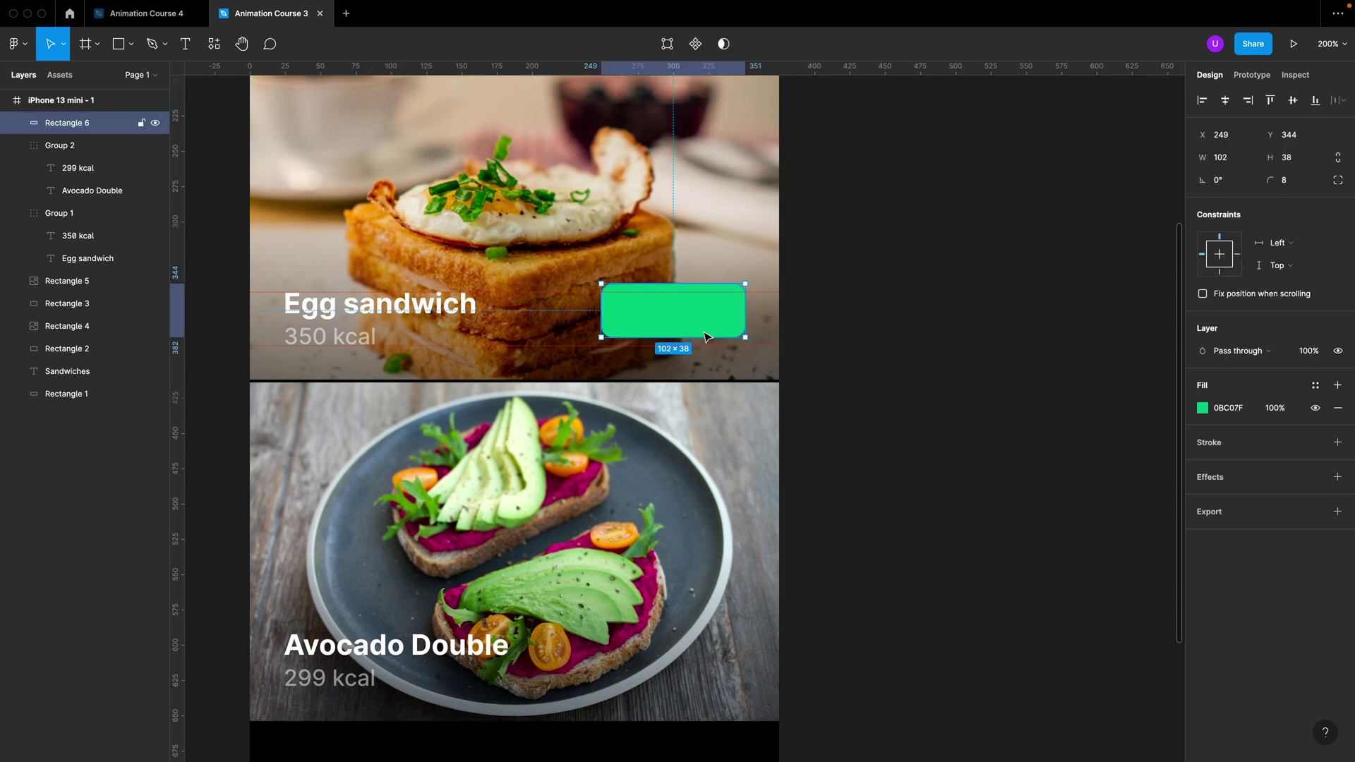
key("t")
left_click(635, 335)
key("ctrl+equal")
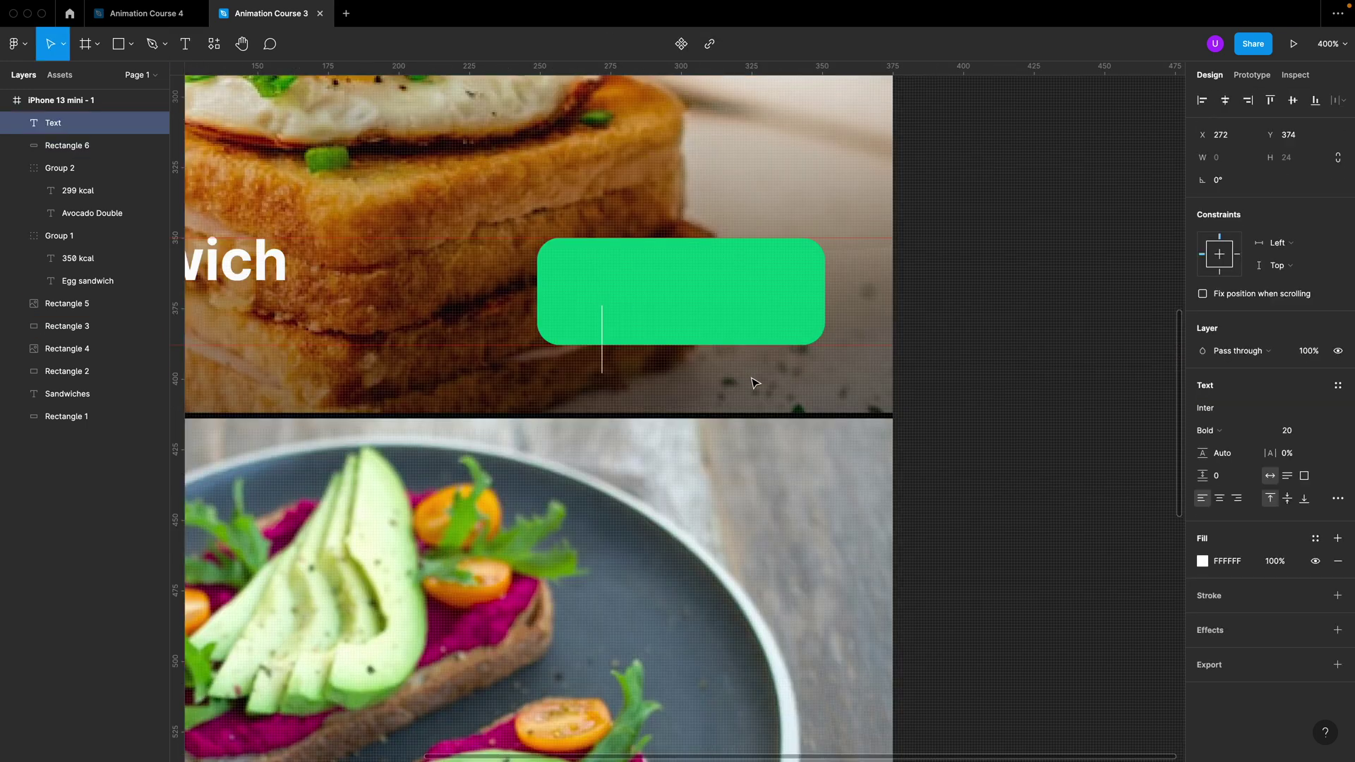
type("$15")
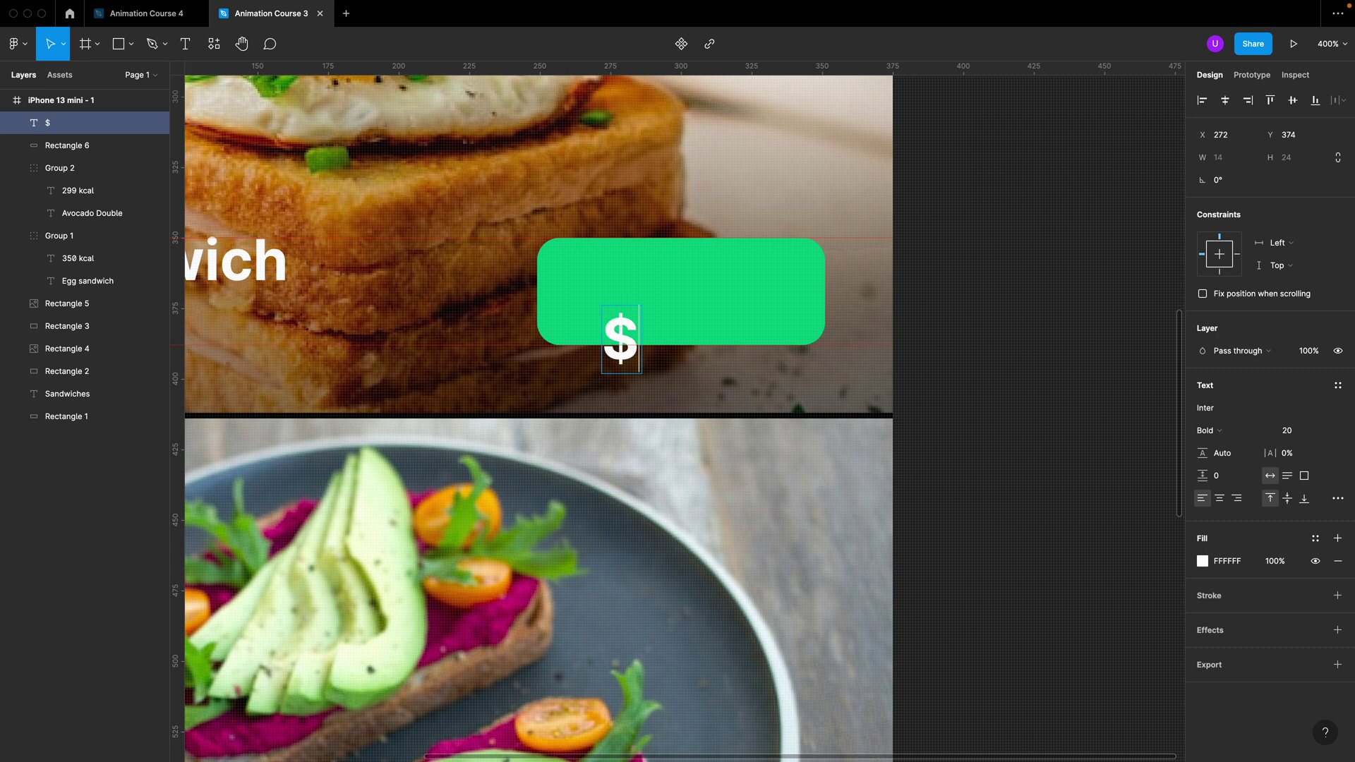
Step: Move the "$15" label inside the green button to X 257, Y 357
key("Escape")
key("shift+Left")
key("shift+Left")
key("shift+Up")
key("shift+Up")
key("shift+Right")
key("Down")
key("Down")
key("Down")
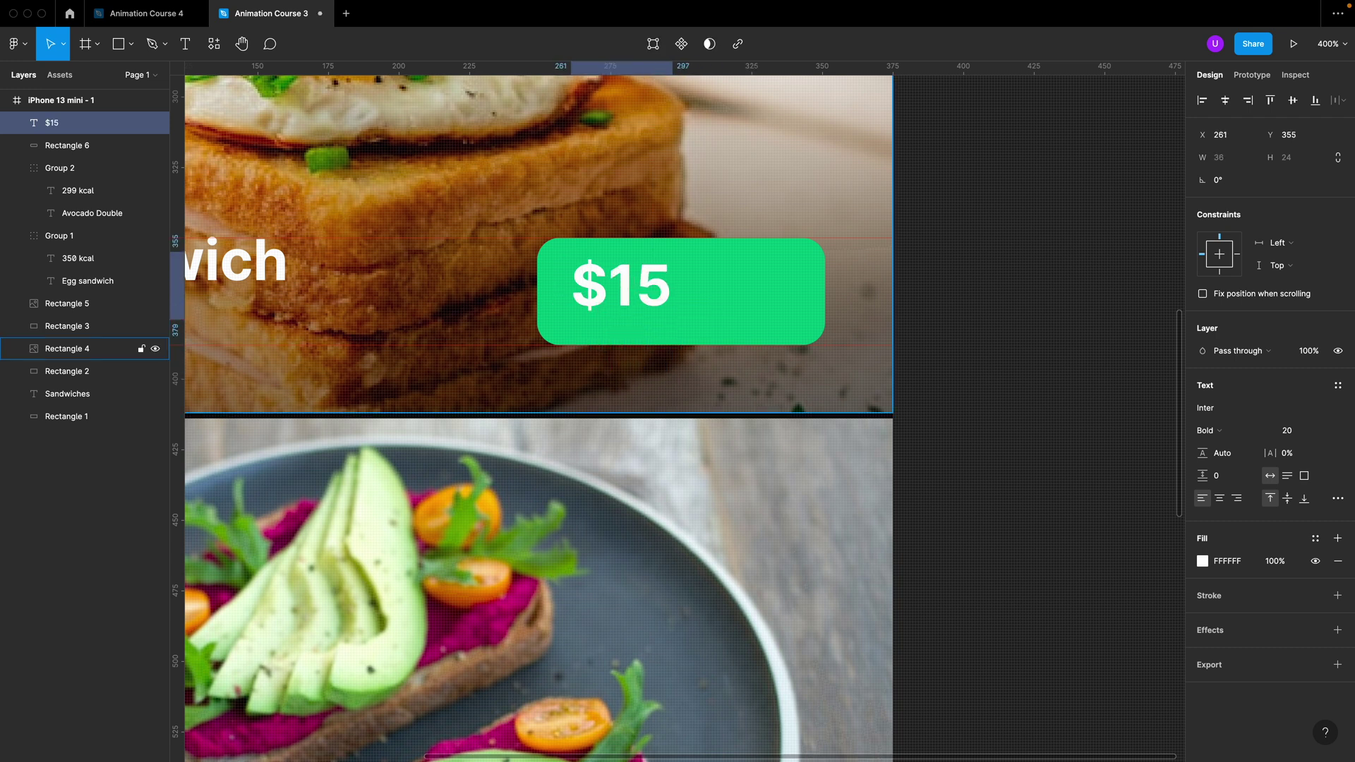
key("Left")
key("Left")
key("Left")
key("Left")
key("Left")
Step: Set the "$15" label's font size to 16
left_click(1305, 434)
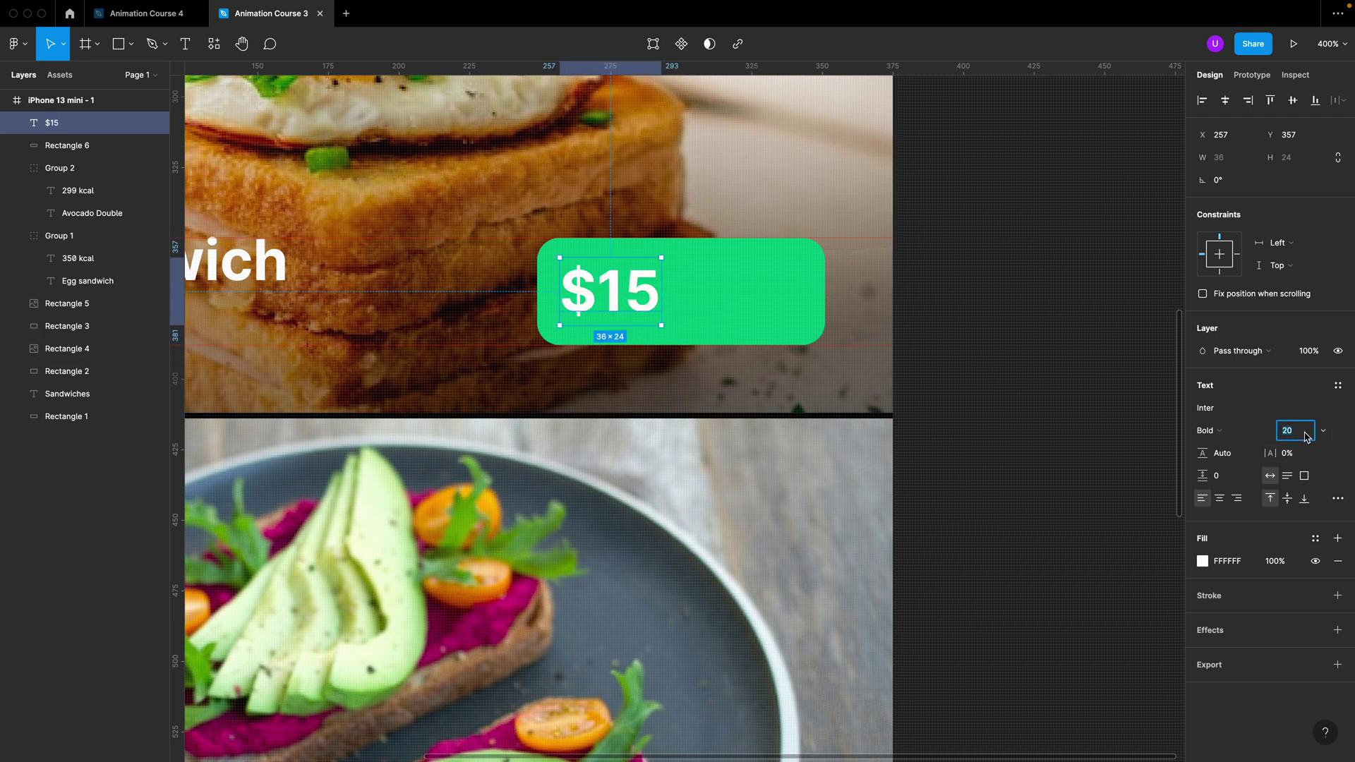
type("16")
key("Return")
left_click(1031, 421)
Step: Duplicate the "$15" label beside the original on the green button, change the copy's text to "GET!" and place it at X 301
left_click_drag(598, 288, 740, 295)
key("super+d")
double_click(740, 295)
type("GET!")
key("Escape")
left_click_drag(739, 295, 723, 295)
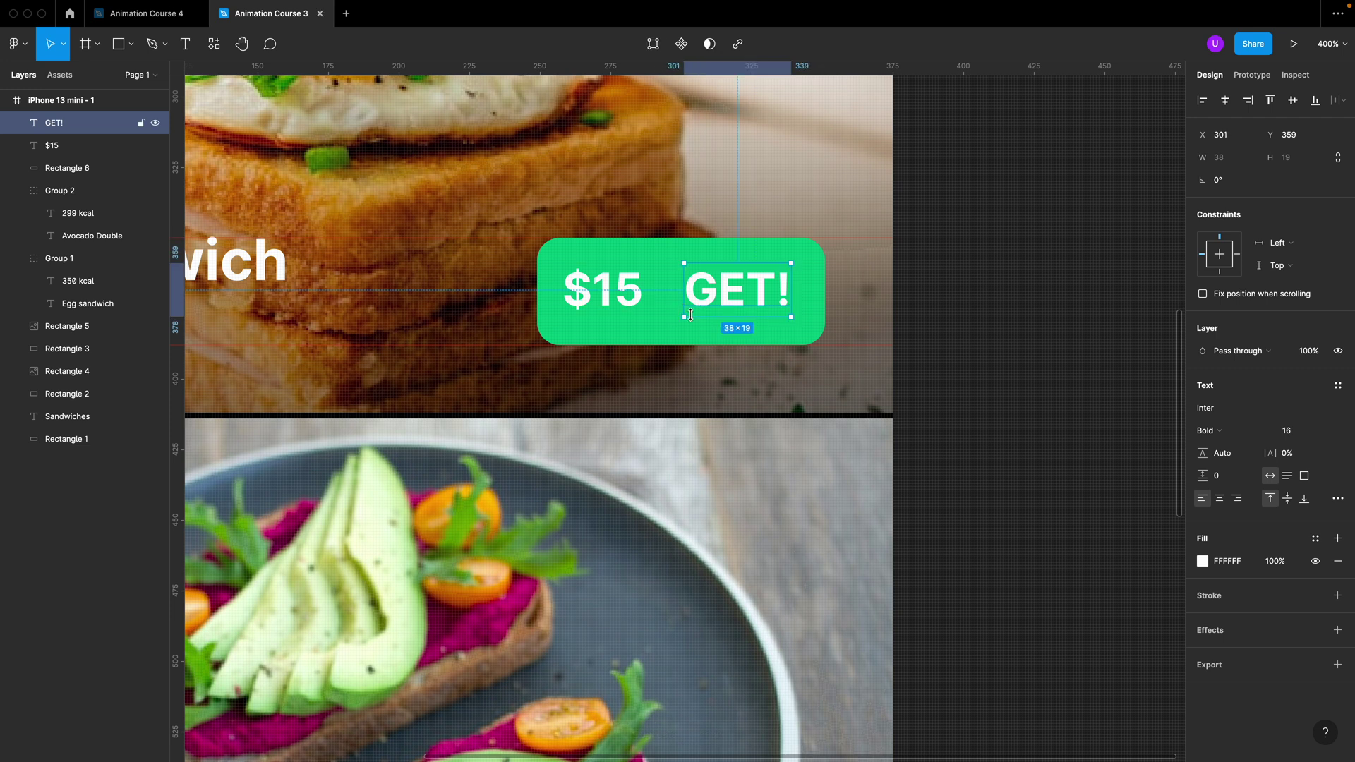
Step: Duplicate the green button rectangle and narrow the copy to a width of 44 behind the "$15" label
left_click(616, 308)
left_click(812, 304)
key("ctrl+d")
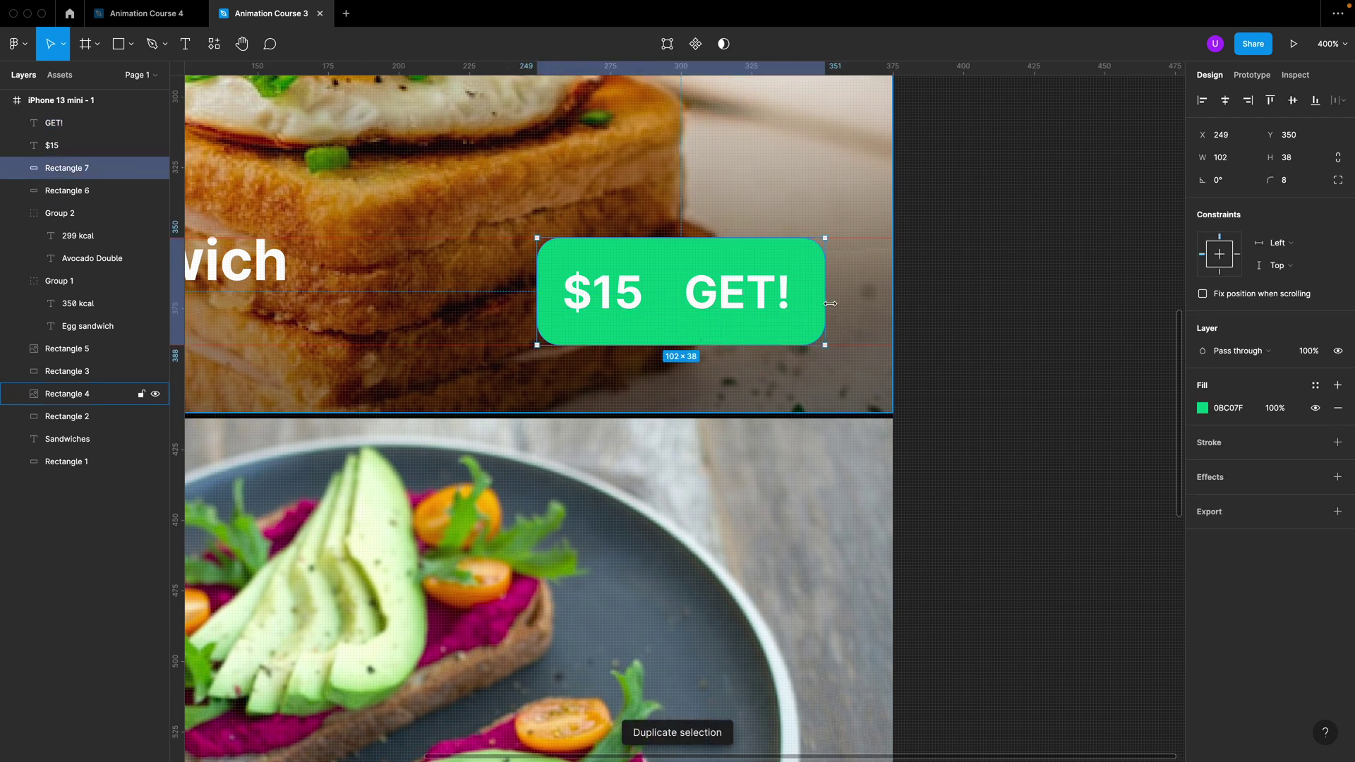
left_click_drag(830, 303, 662, 303)
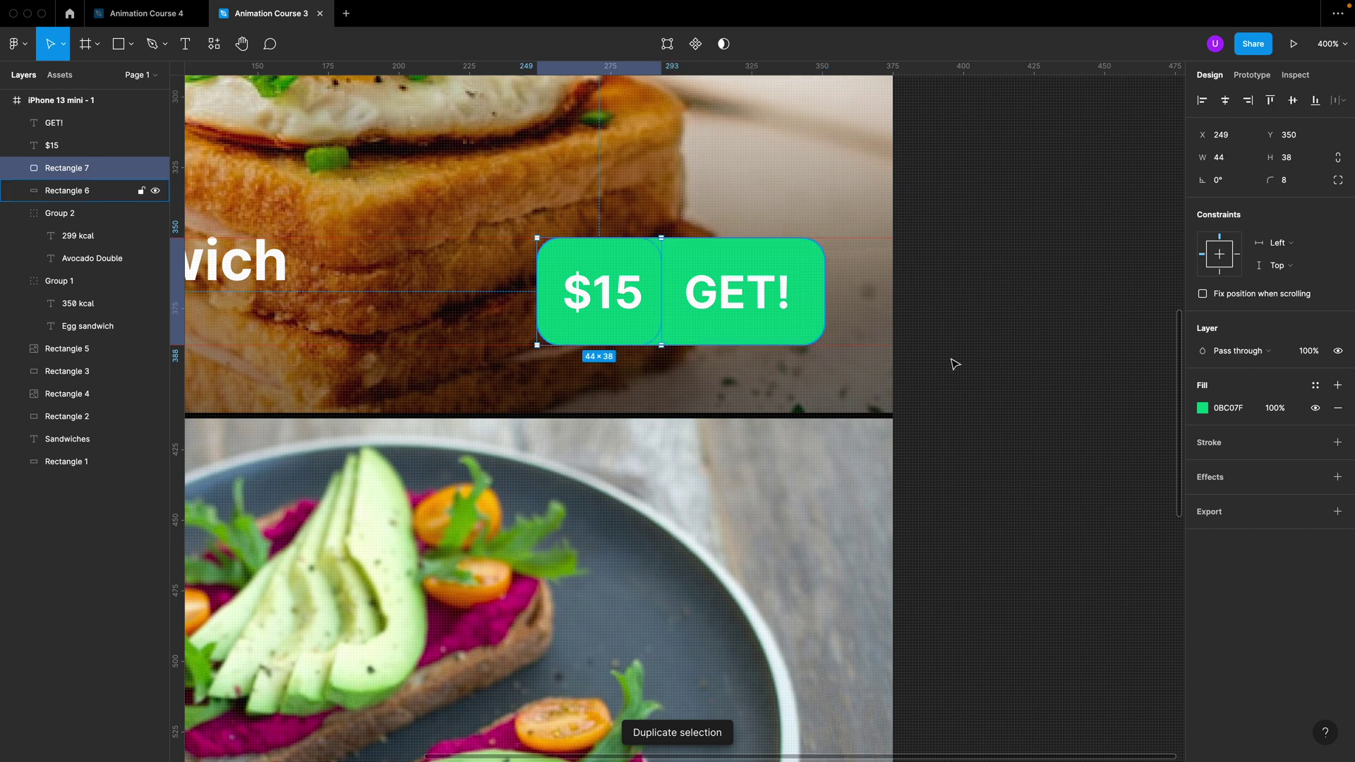
Step: Darken the fill of the narrow rectangle behind "$15" to 09A46C by lowering its HSL lightness
left_click(1201, 408)
left_click(1131, 638)
type("30")
key("Return")
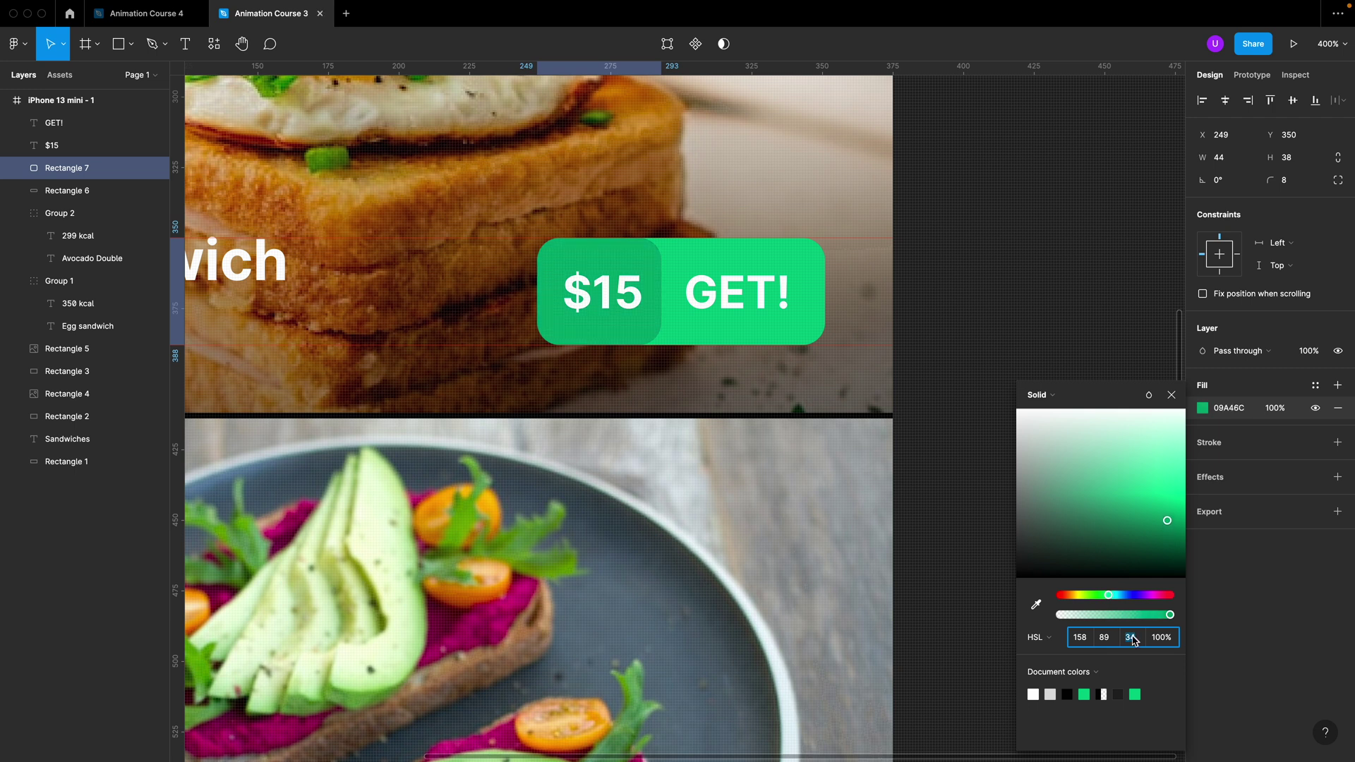
left_click(1059, 265)
Step: Square off the two corner points on the narrow rectangle's edge next to "GET!" by setting their corner radius to 0
left_click(120, 146)
left_click(1221, 208)
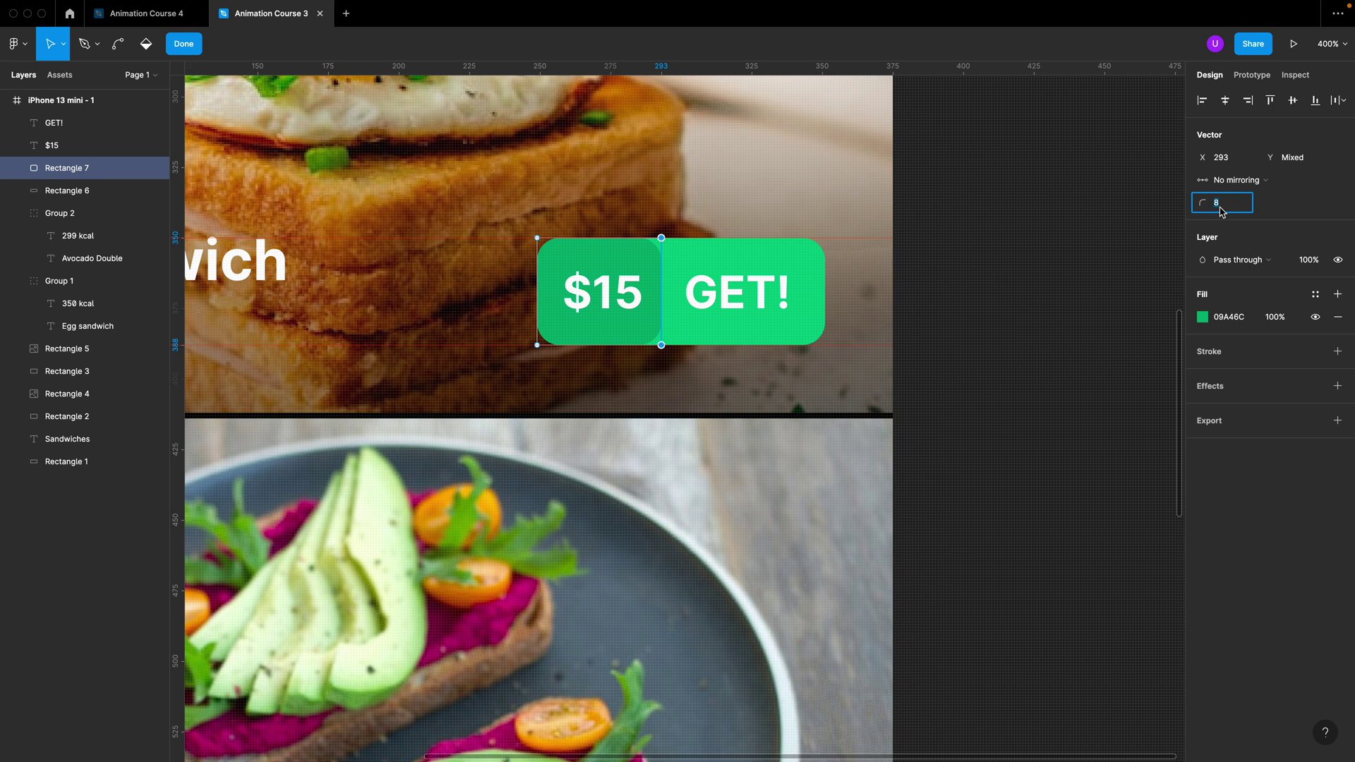
left_click_drag(637, 395, 688, 215)
left_click(1247, 204)
type("0")
key("Return")
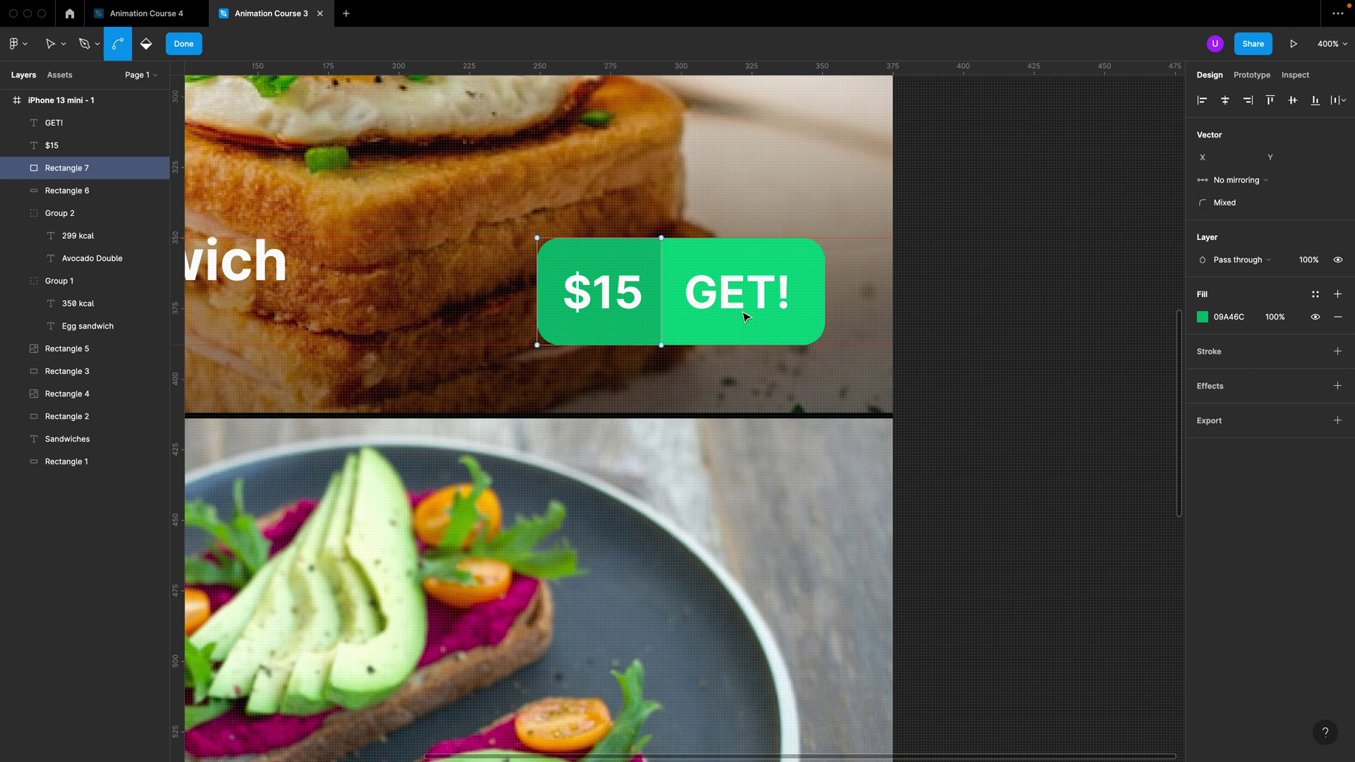
Step: Fine-tune the button labels, placing "$15" at X 257 and "GET!" at X 303, both at Y 360
left_click(607, 305)
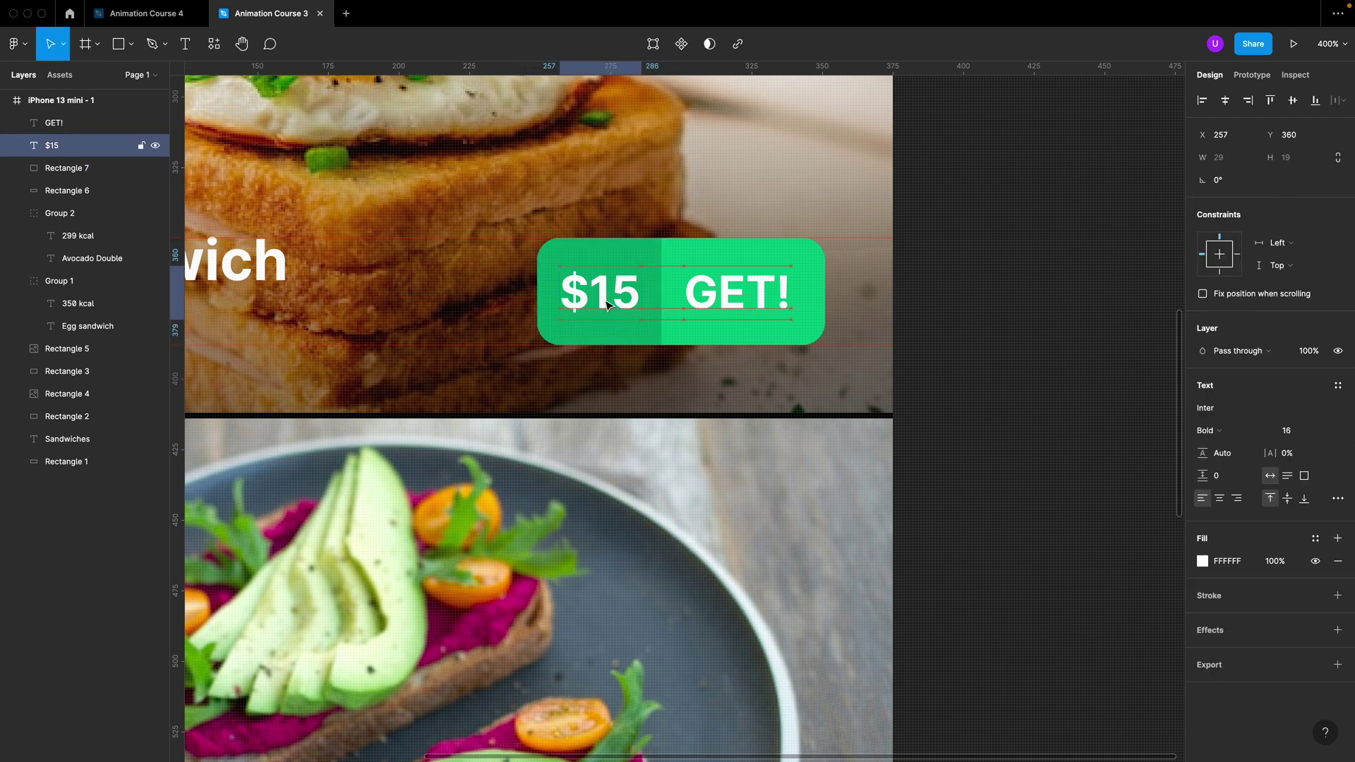
left_click(695, 308)
key("Right")
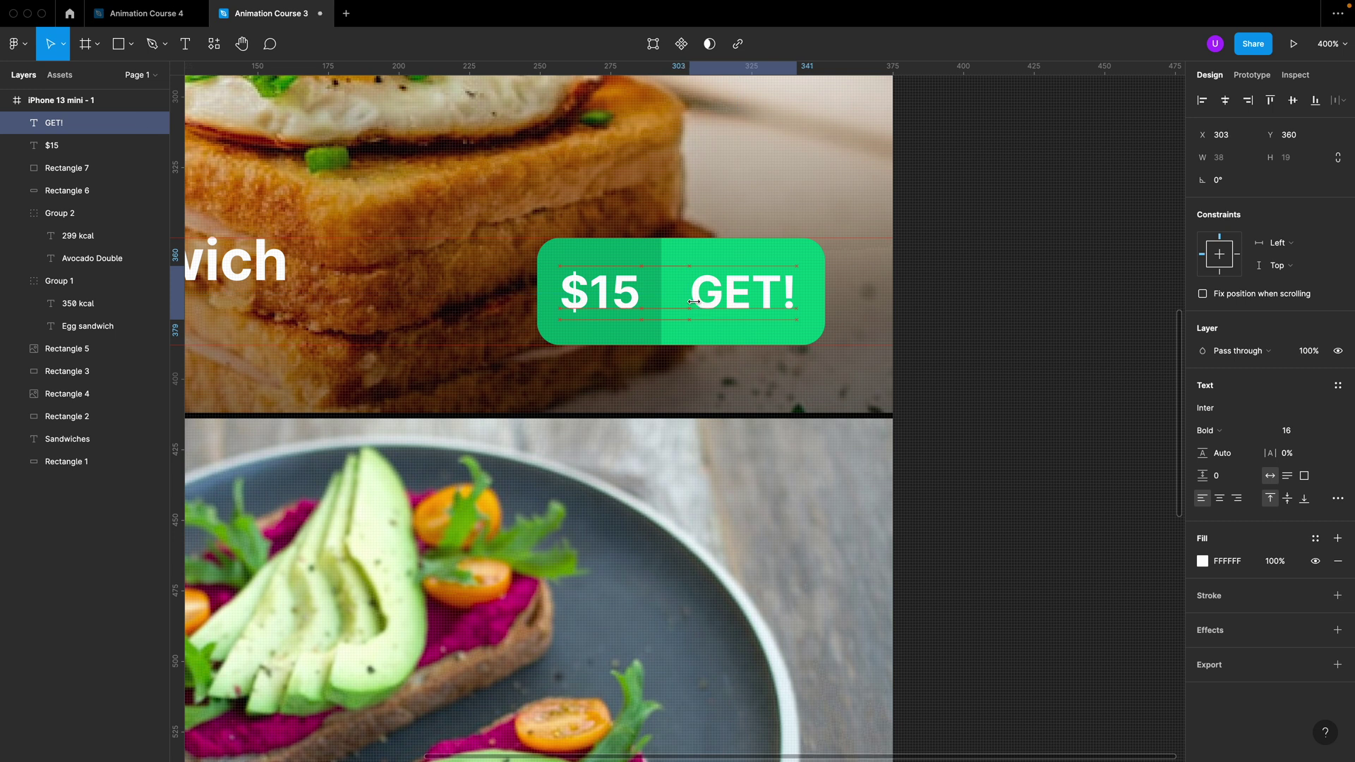
Step: Group both green button rectangles with the "$15" and "GET!" labels
scroll(693, 301, "down", 3)
left_click(711, 321, "shift")
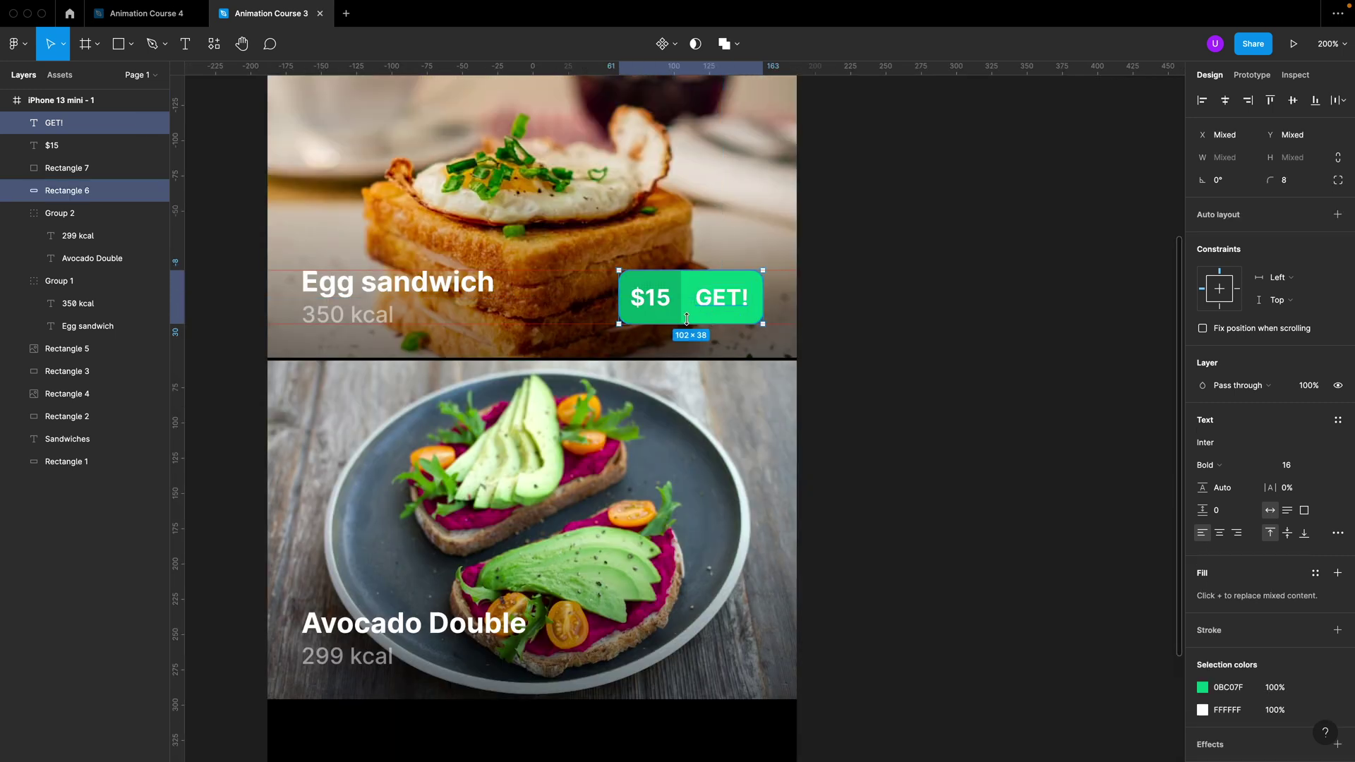
left_click(637, 303, "shift")
key("super+g")
Step: Duplicate the button group and place the copy on the Avocado Double card, beside its title and calorie label
scroll(674, 320, "down", 3)
key("super+d")
left_click_drag(708, 317, 697, 487)
key("Up")
key("Down")
Step: Change the price on the Avocado Double button to "$29" and shift the label to X 256
double_click(662, 482)
key("super+plus")
key("Return")
key("Right")
key("shift+Left")
type("29")
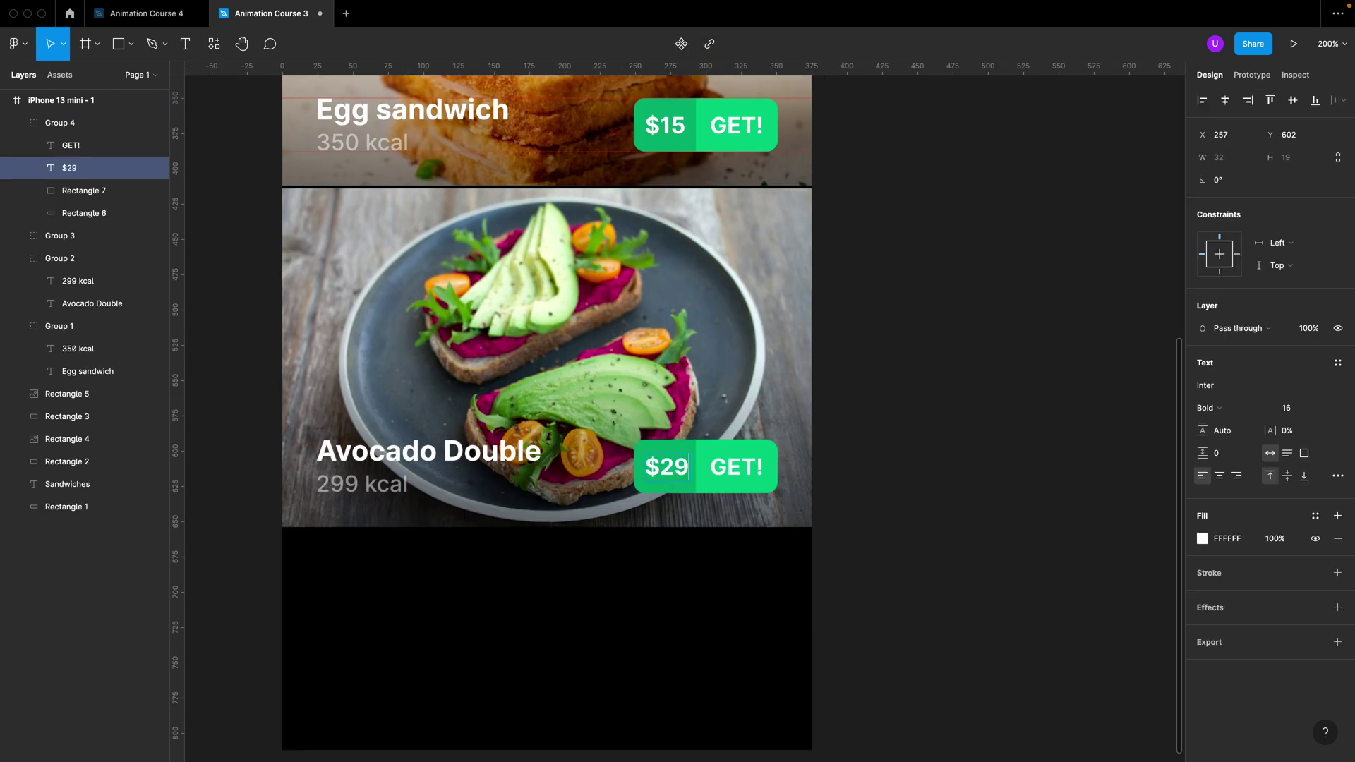
key("Escape")
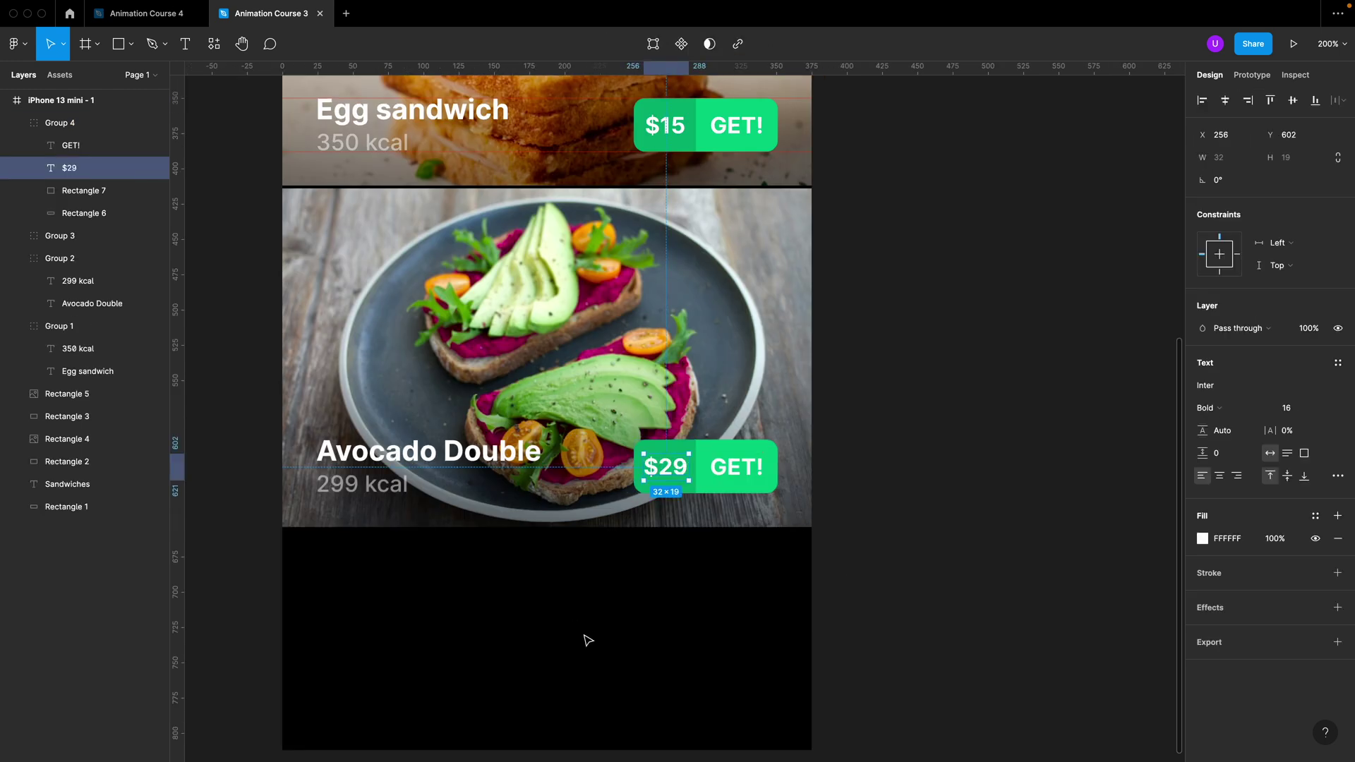
Step: Rename the iPhone 13 mini frame as "Stage 1"
left_click(943, 390)
key("super+minus")
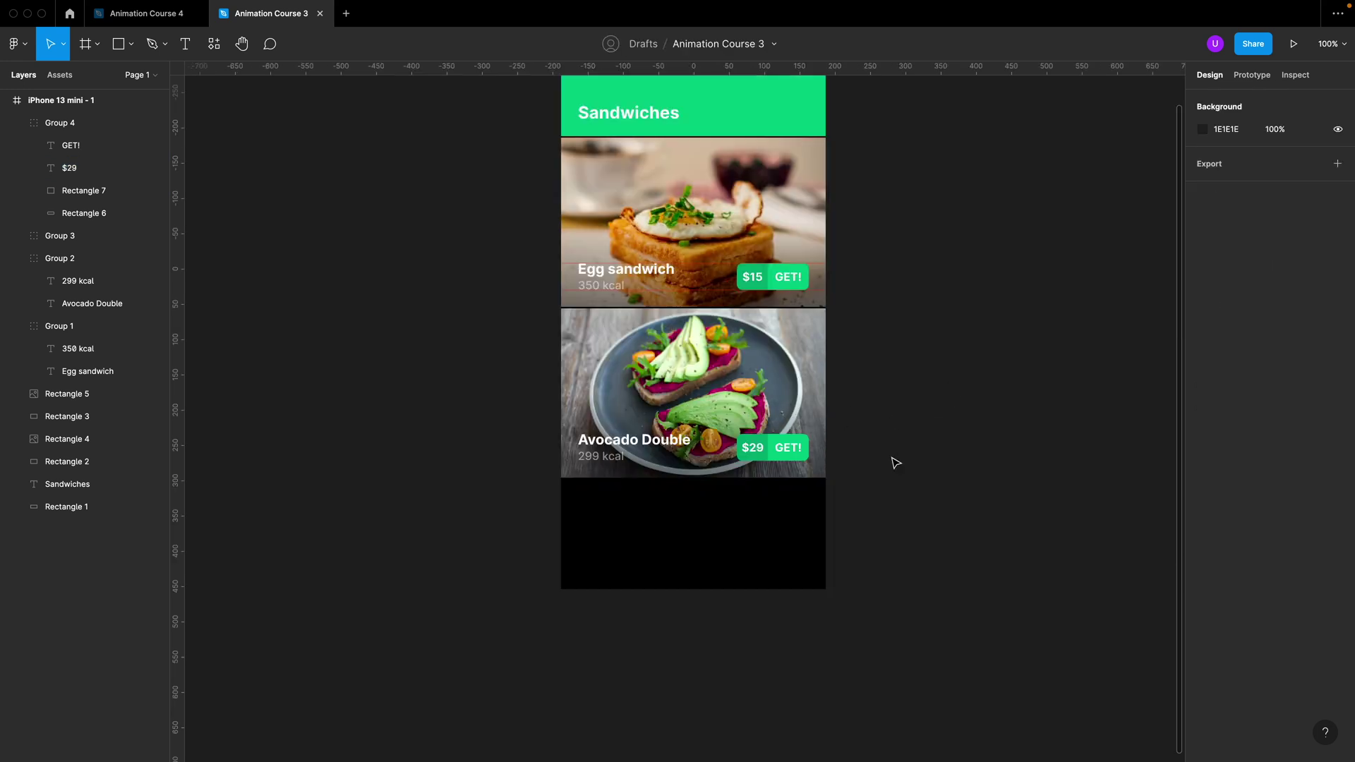
scroll(892, 487, "up", 3)
scroll(748, 332, "right", 2)
double_click(546, 97)
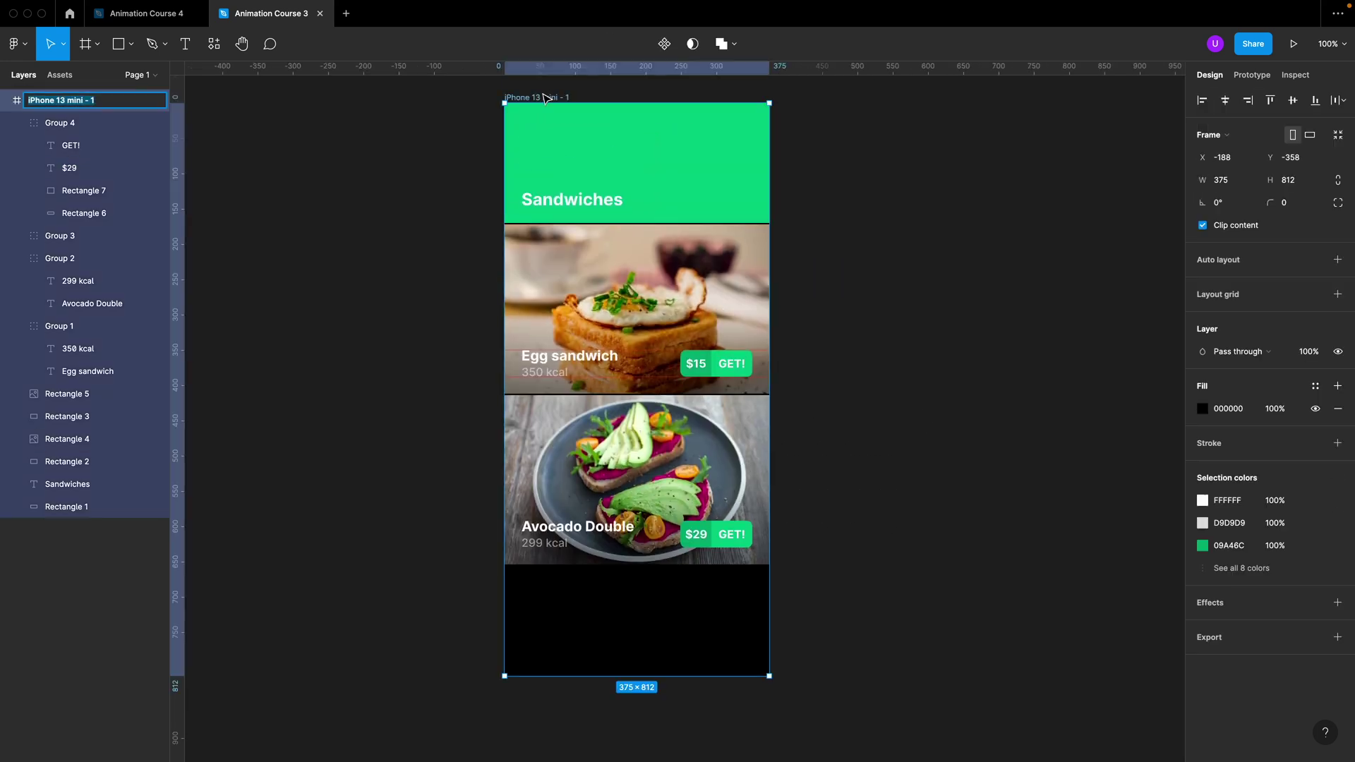
type("Stage 1")
key("Return")
Step: Turn all Avocado Double card layers into a mask group using the card's base rectangle as the mask, and collapse the group
left_click_drag(641, 584, 344, 405)
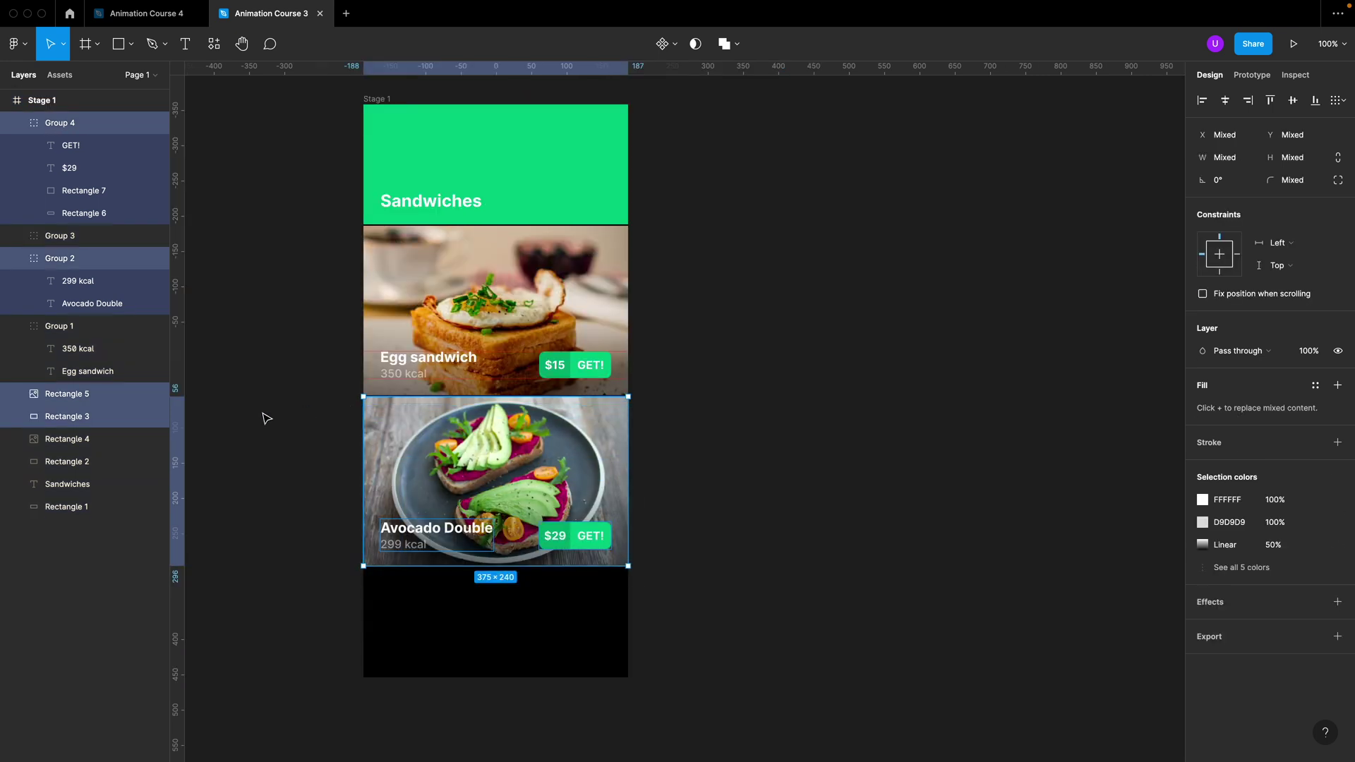
right_click(77, 422)
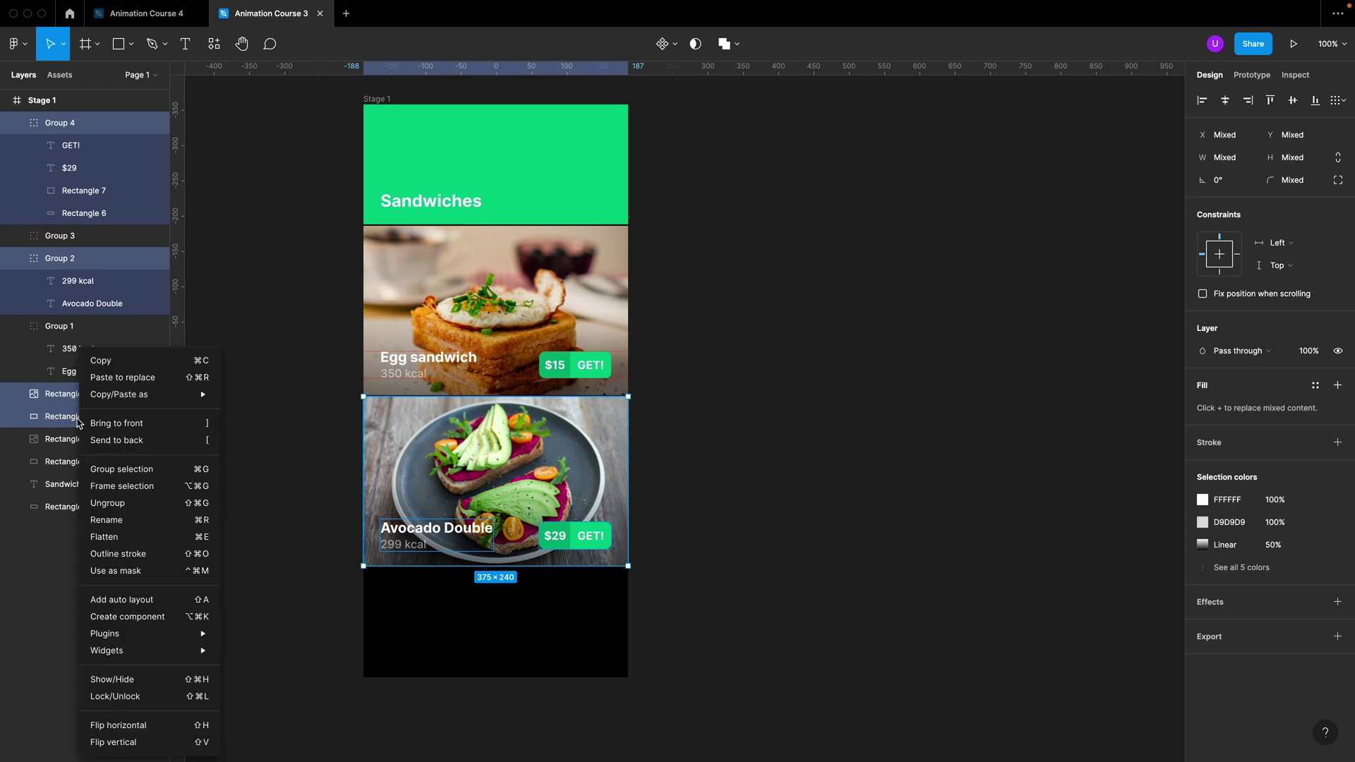
left_click(126, 568)
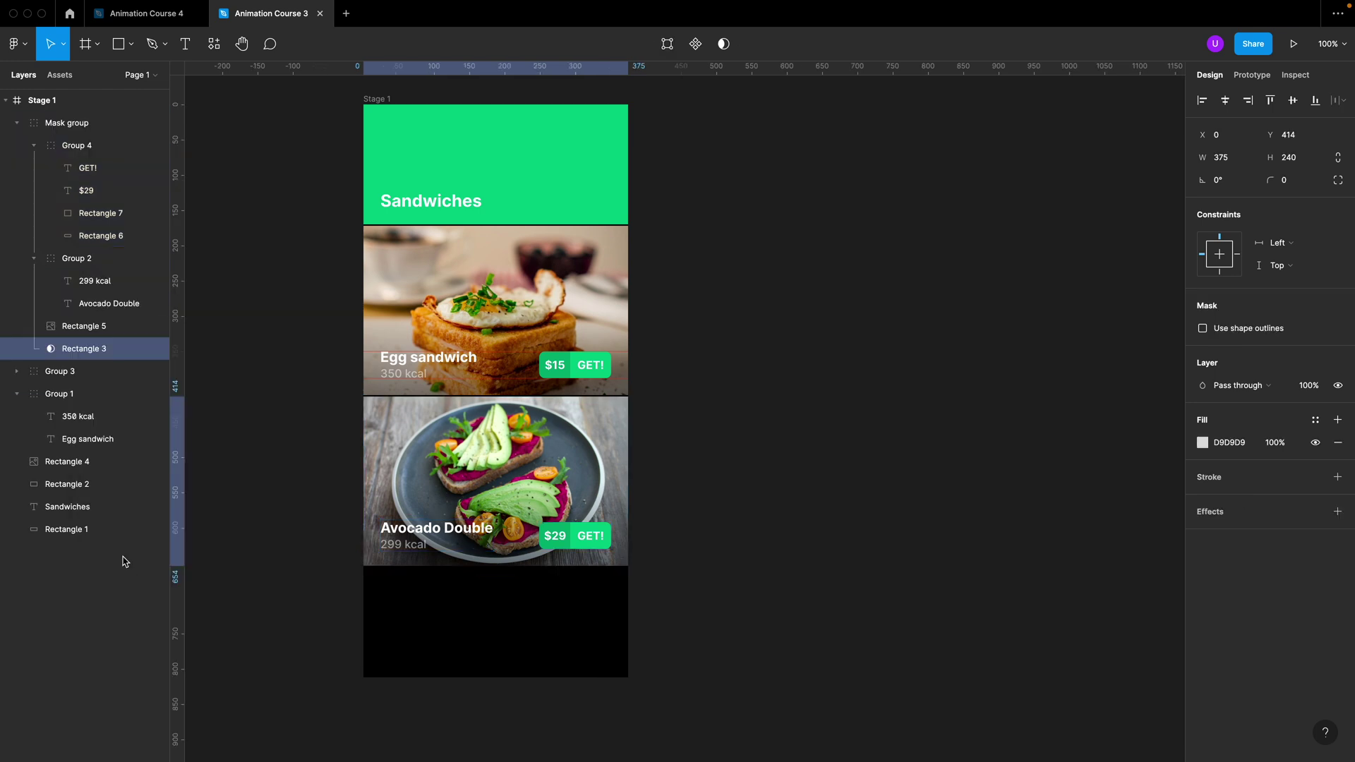
left_click(17, 123)
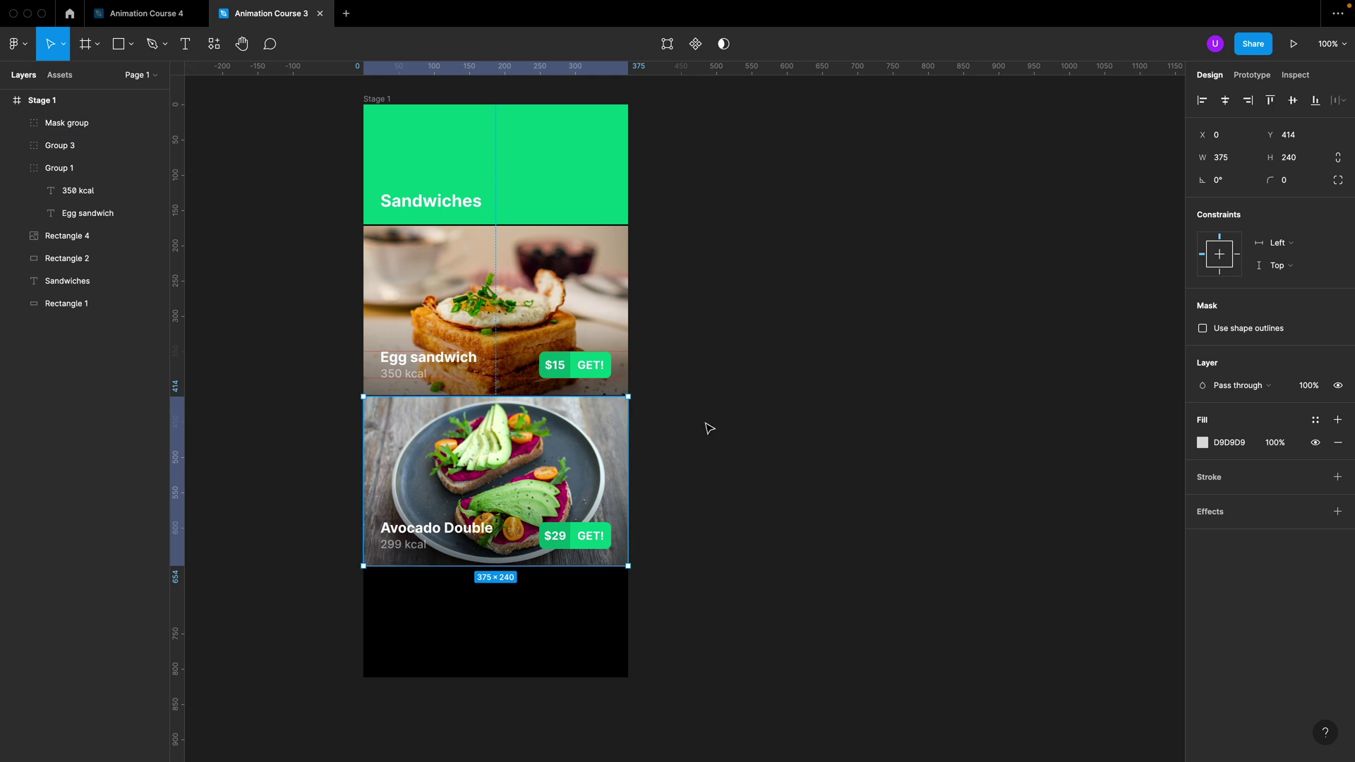
Step: Turn all Egg sandwich card layers into a mask group using the card's base rectangle as the mask, and collapse the group
left_click(650, 388)
left_click_drag(650, 393, 364, 244)
right_click(65, 242)
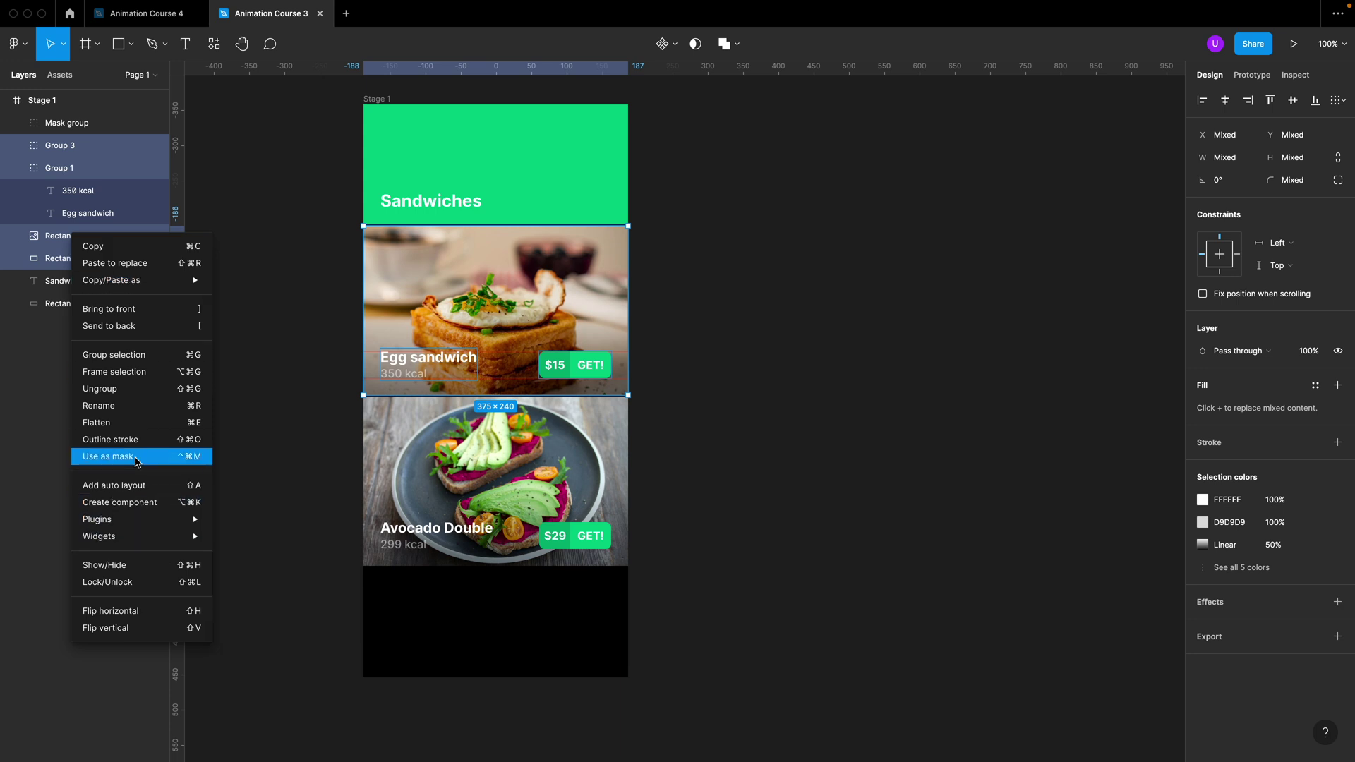
left_click(108, 457)
left_click(16, 146)
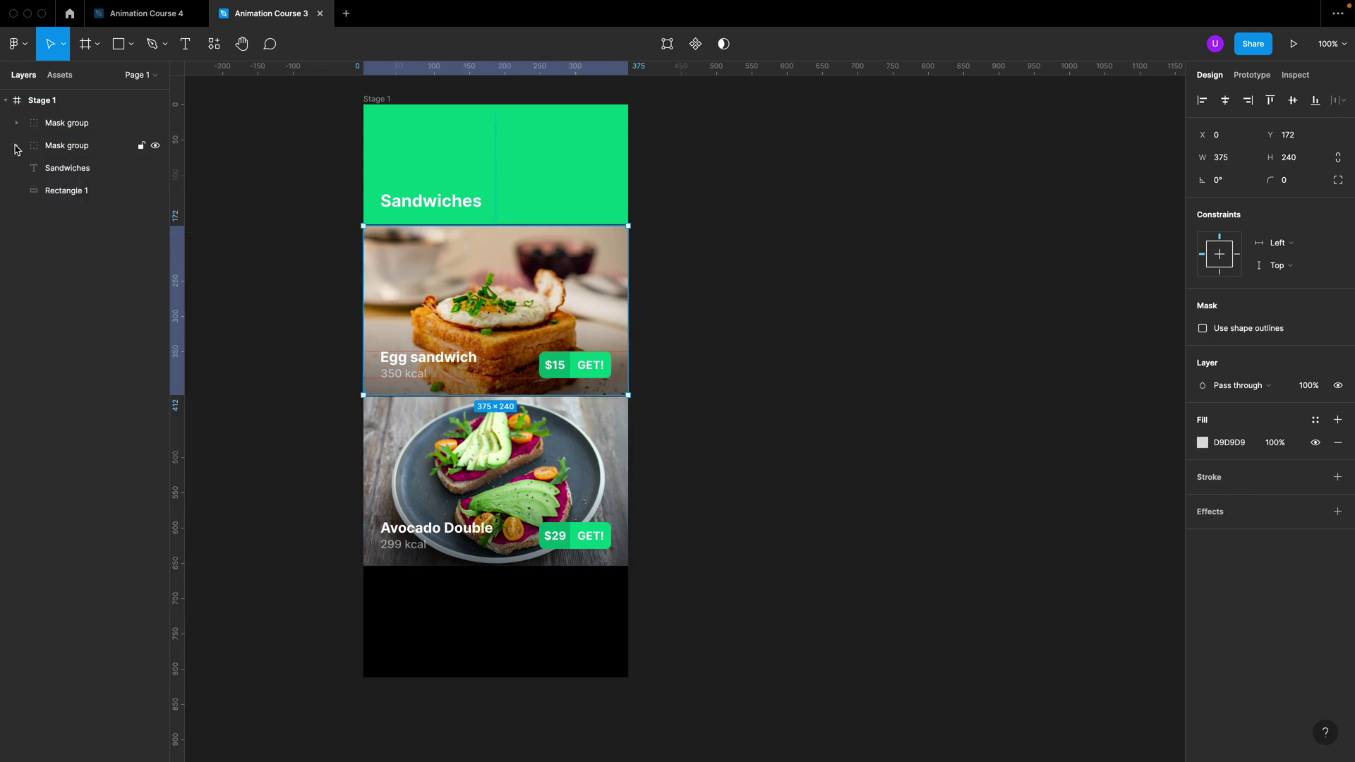
Step: Rename the Avocado Double mask group as "Sandwich 2" and the Egg sandwich mask group as "Sandwich 1"
left_click(75, 126)
double_click(75, 125)
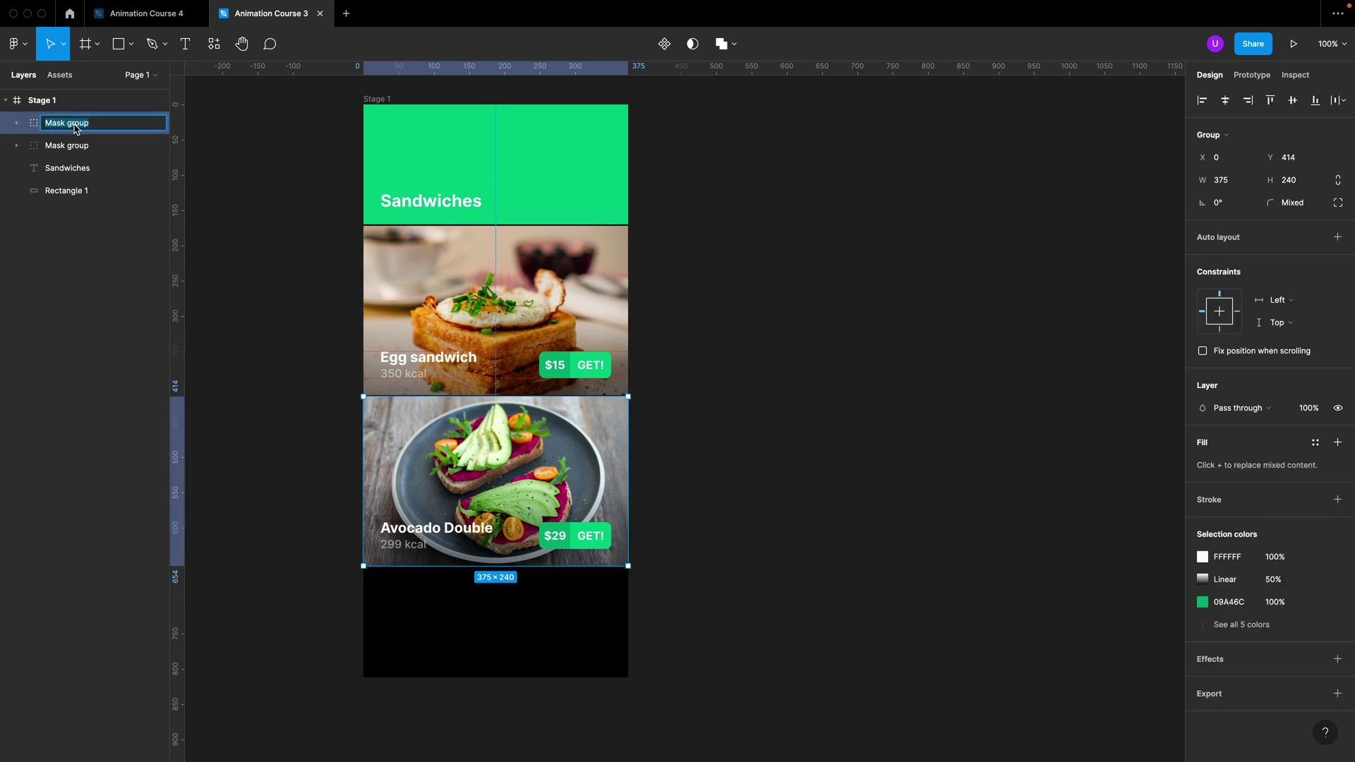
type("Sandwich 2")
key("Return")
double_click(67, 145)
type("Sandwich 1")
key("Return")
Step: Group the green header rectangle with the "Sandwiches" title and name the group "Header"
left_click(74, 197)
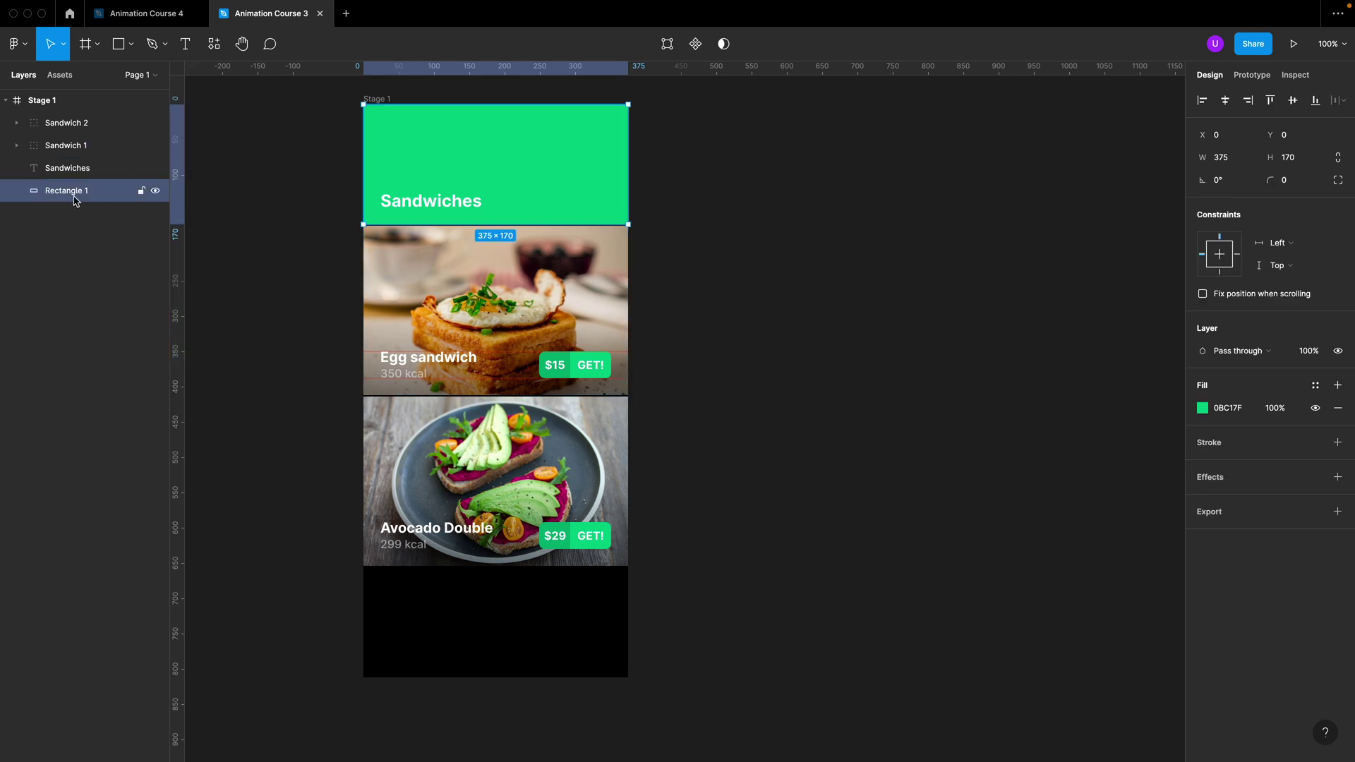
left_click(76, 175, "shift")
key("ctrl+g")
double_click(75, 174)
type("Header")
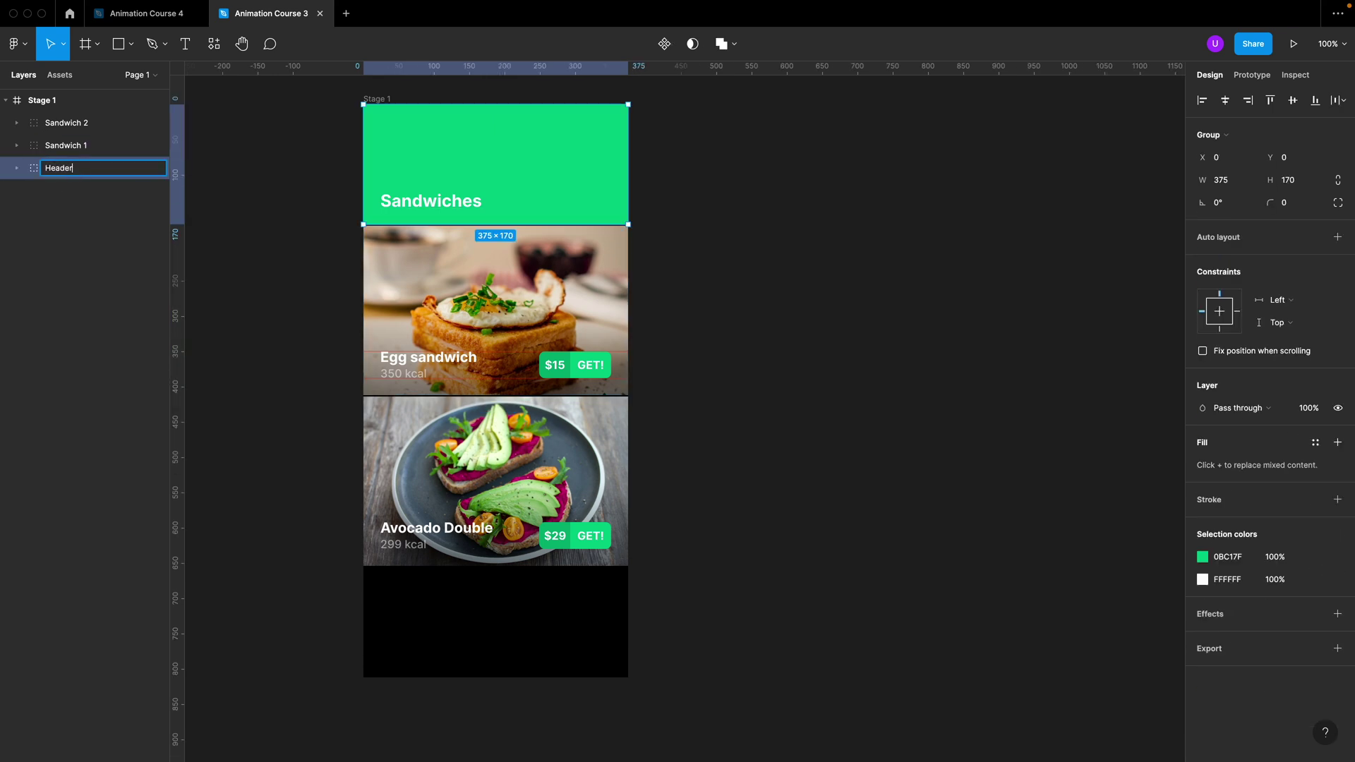
key("Return")
left_click(311, 266)
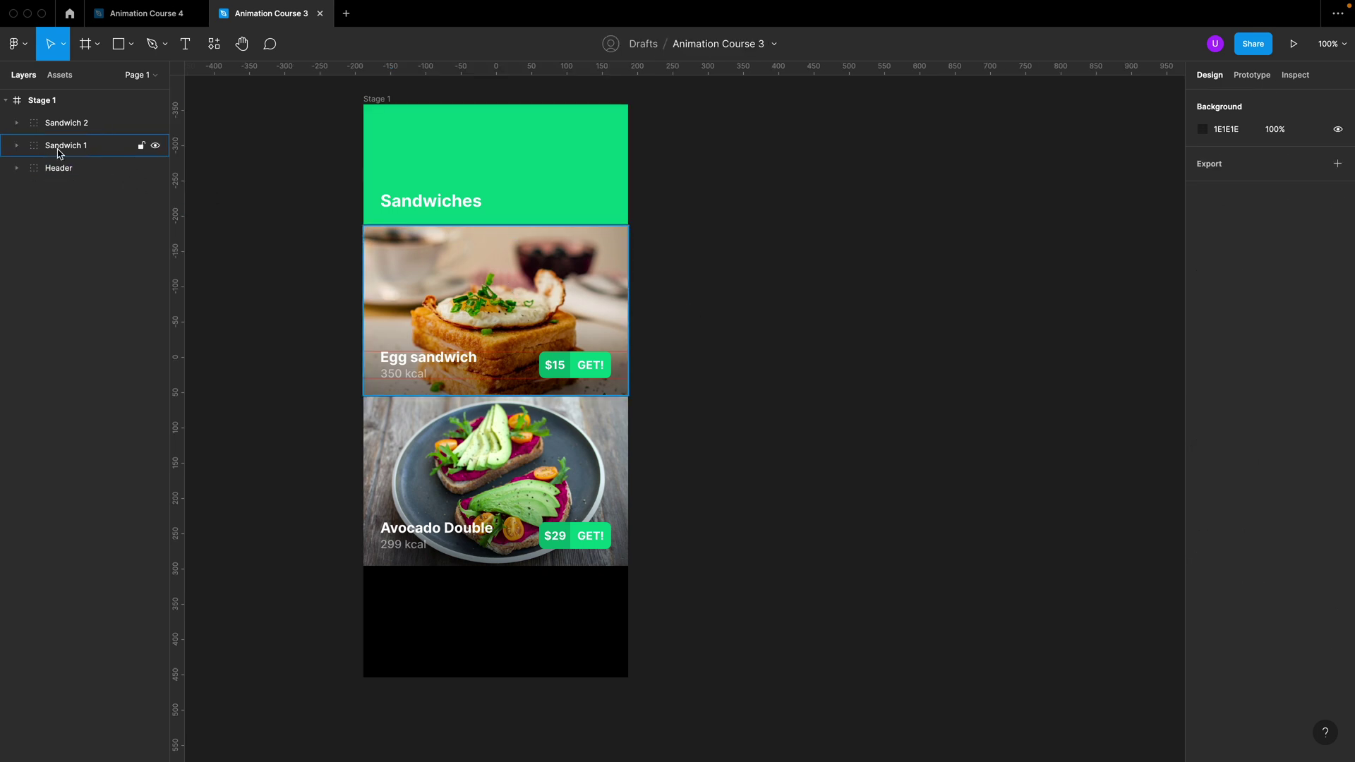
Step: Examine the mask rectangle inside the Sandwich 1 group and the photo layer inside the Sandwich 2 group
left_click(17, 146)
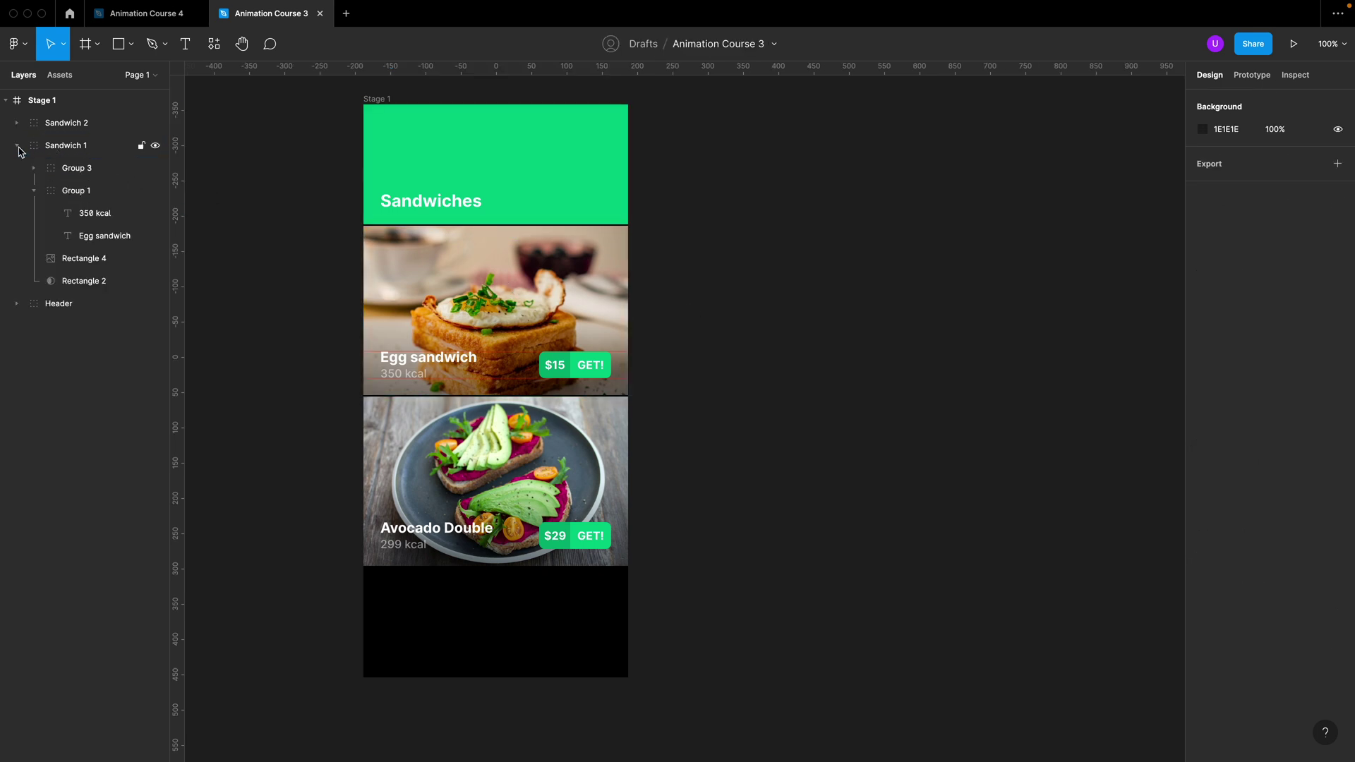
left_click(91, 280)
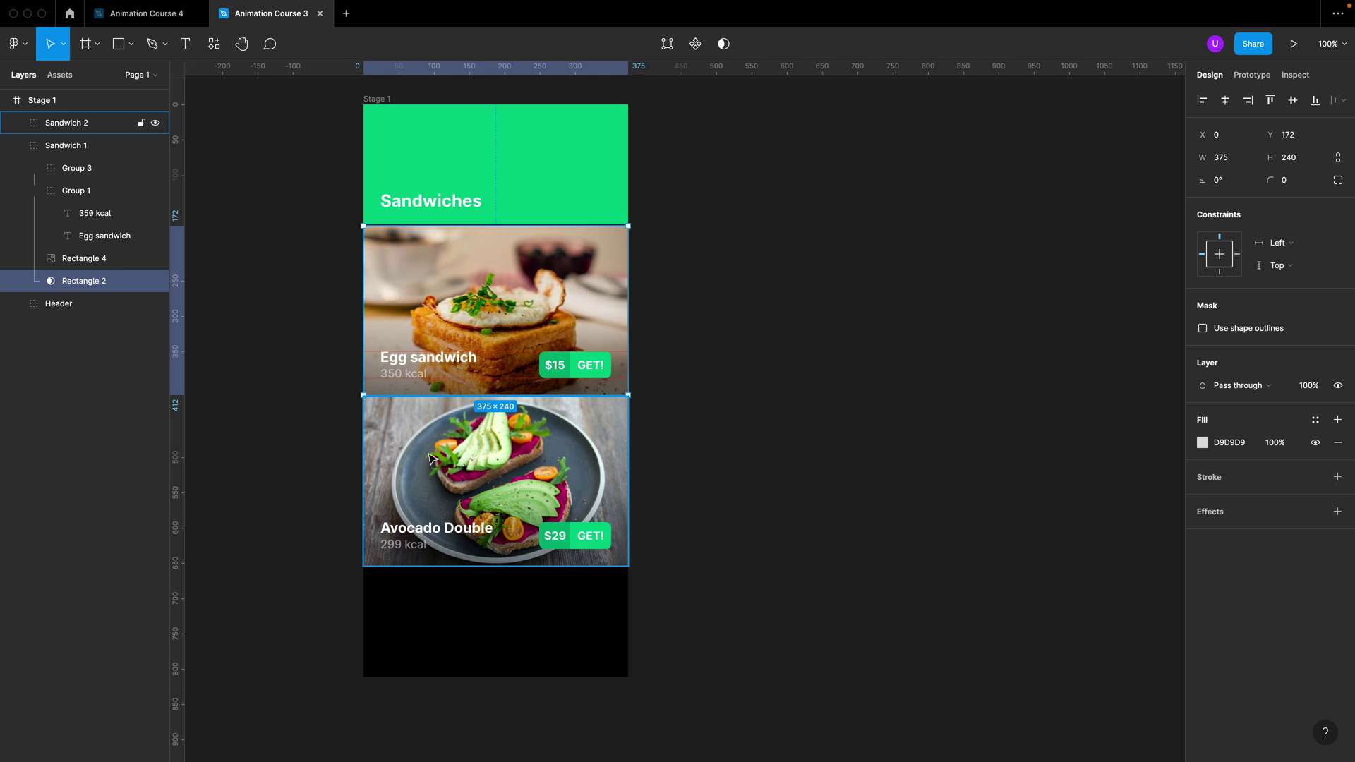
left_click(655, 487)
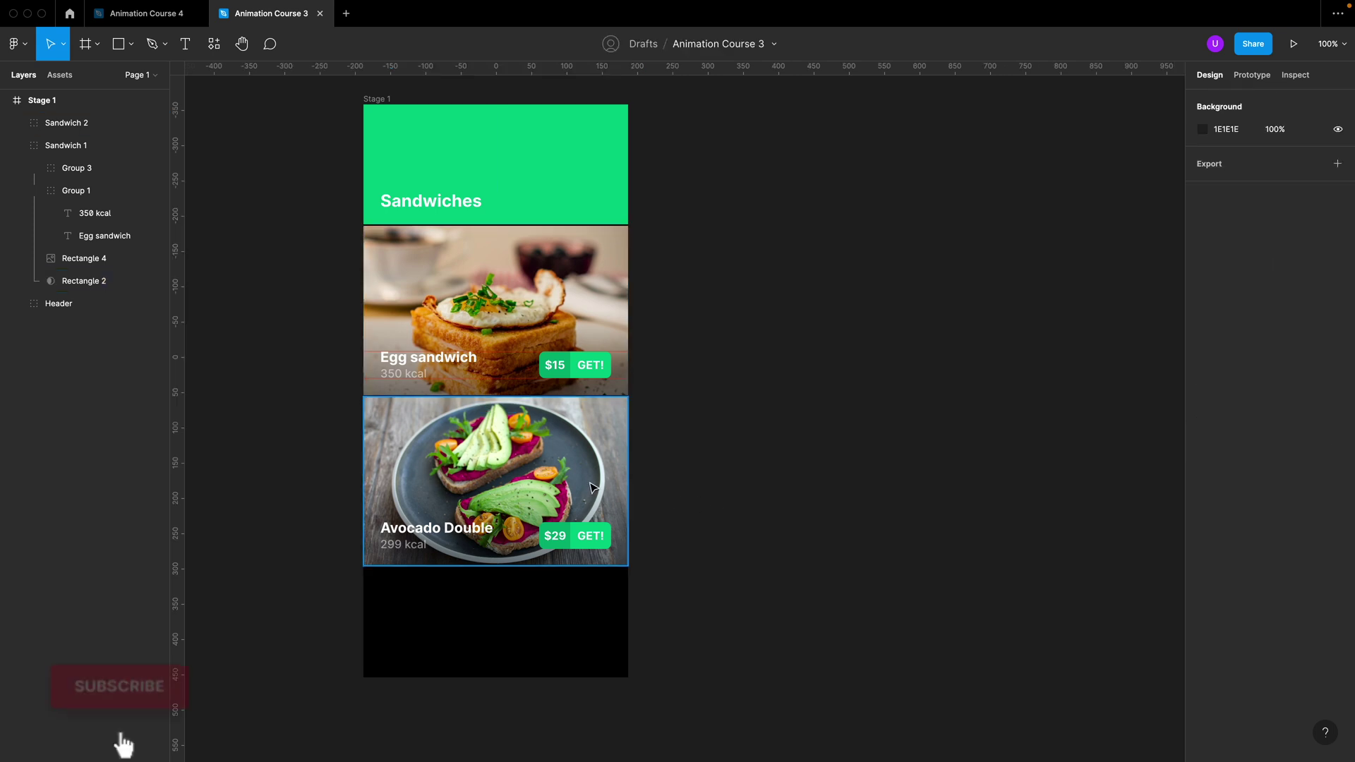
double_click(556, 496)
mouse_move(556, 496)
left_mouse_down()
mouse_move(554, 465)
mouse_move(556, 580)
mouse_move(559, 494)
left_mouse_up()
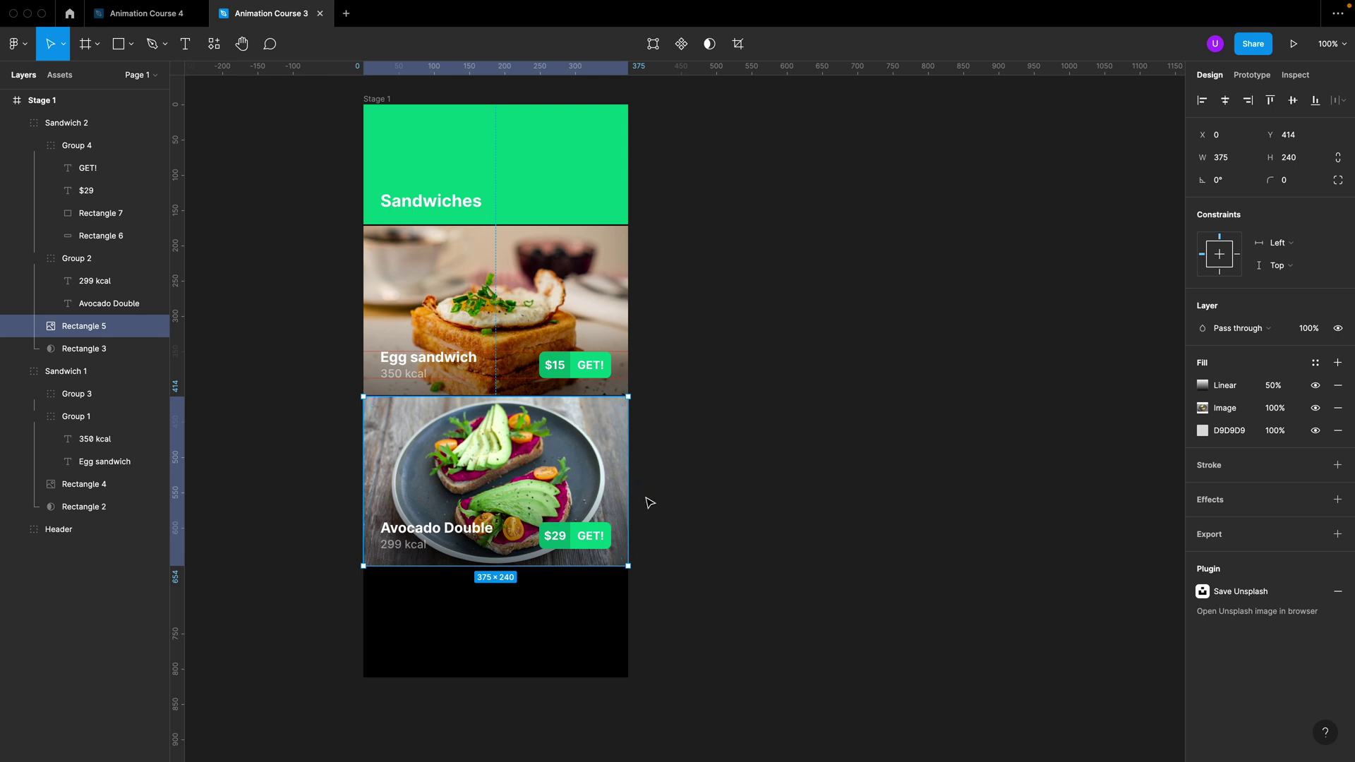
left_click(748, 480)
Step: Place the GET! text layer beneath the dark green price rectangle in the Egg sandwich's button group
scroll(598, 441, "up", 1)
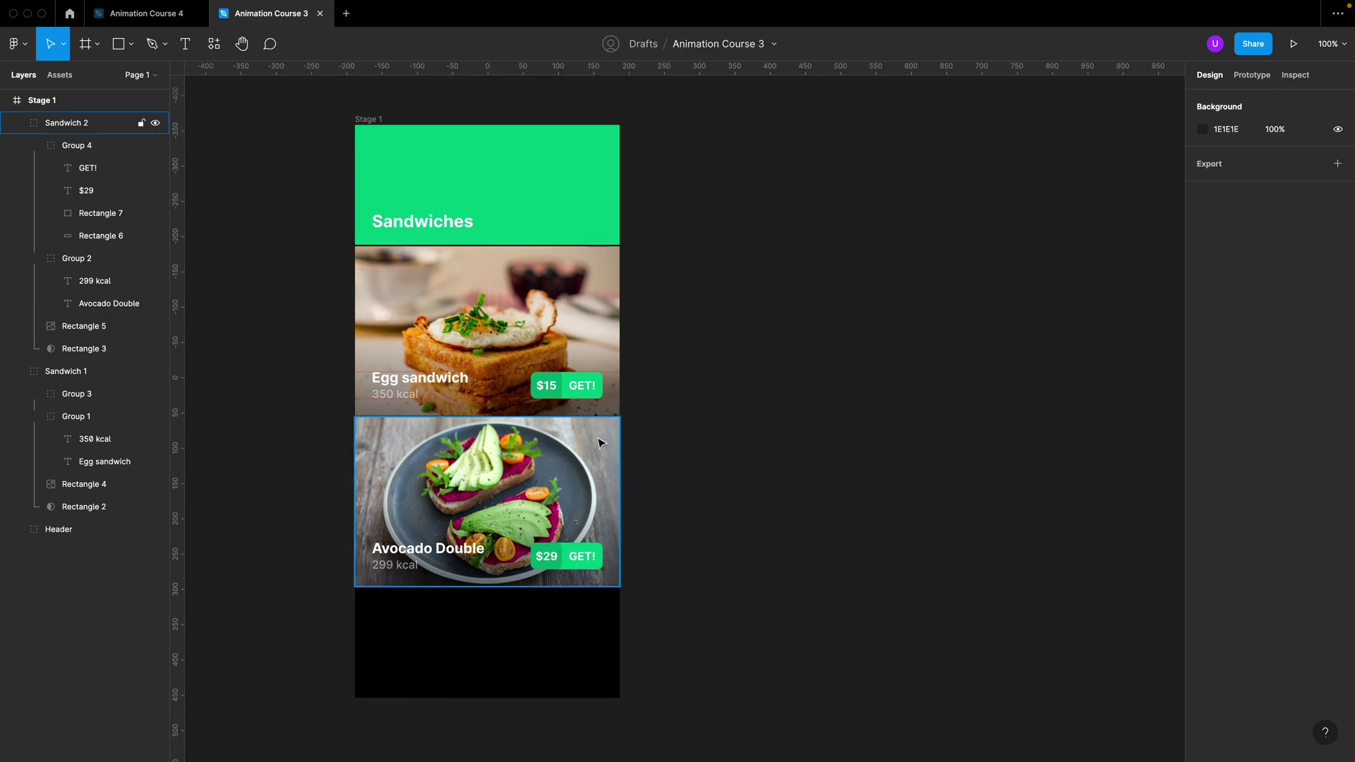
key("super+plus")
left_click(553, 387)
scroll(558, 389, "up", 5)
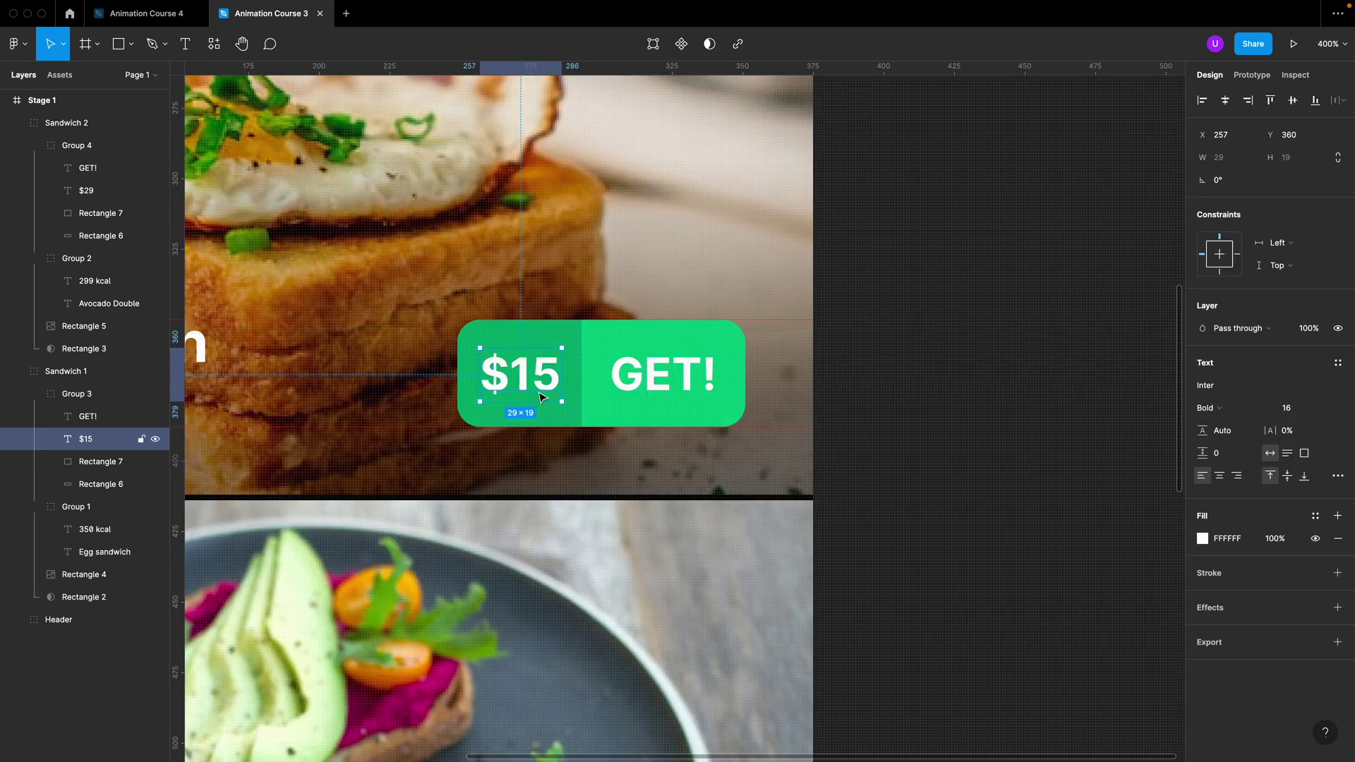
left_click(120, 416)
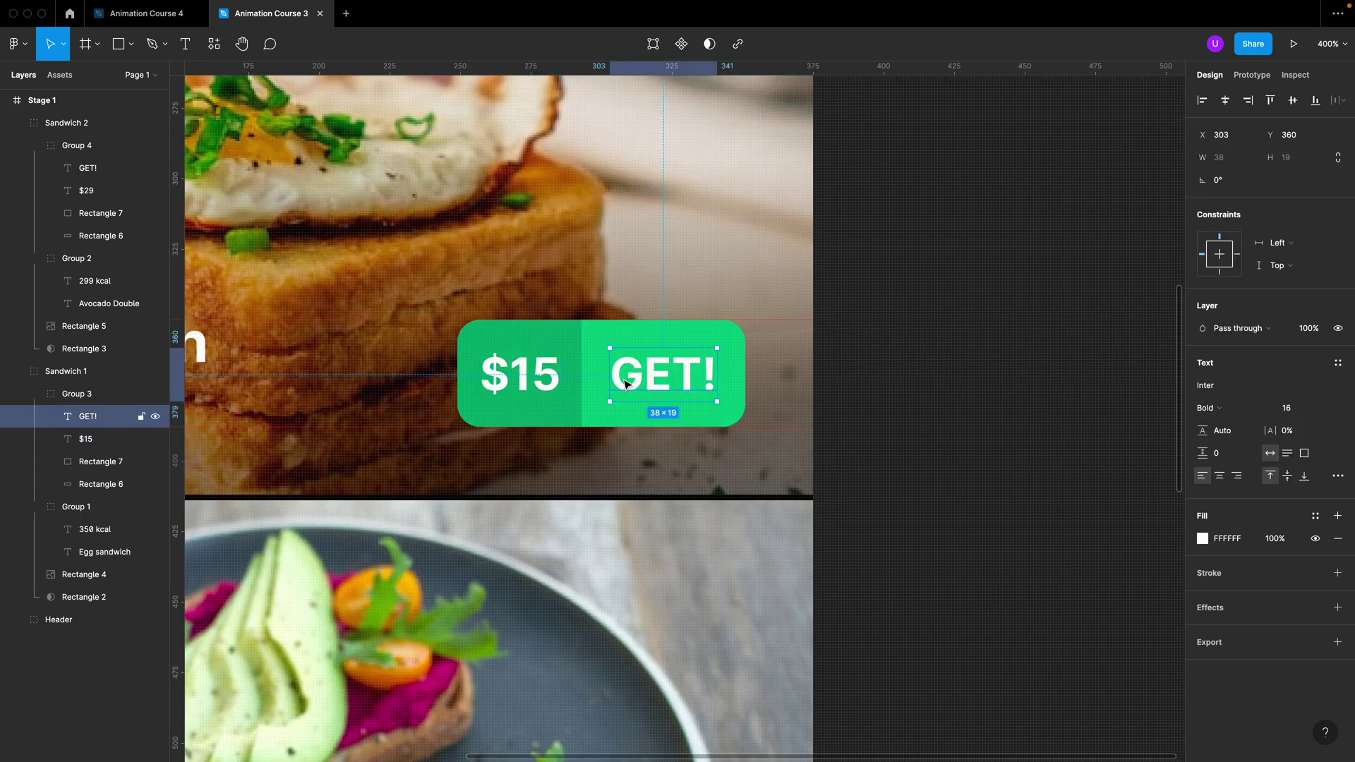
left_click(111, 461)
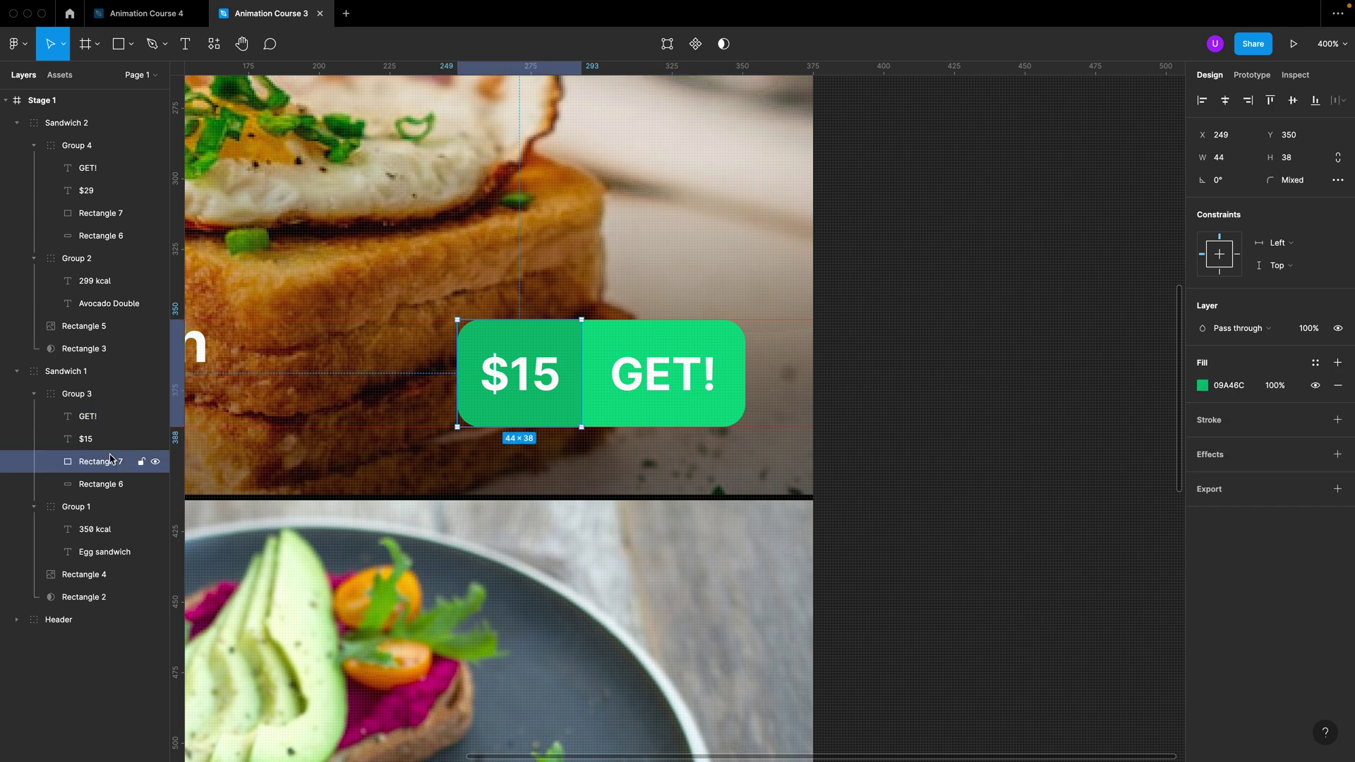
left_click_drag(93, 416, 115, 473)
left_click_drag(653, 383, 608, 384)
key("super+bracketright")
key("super+z")
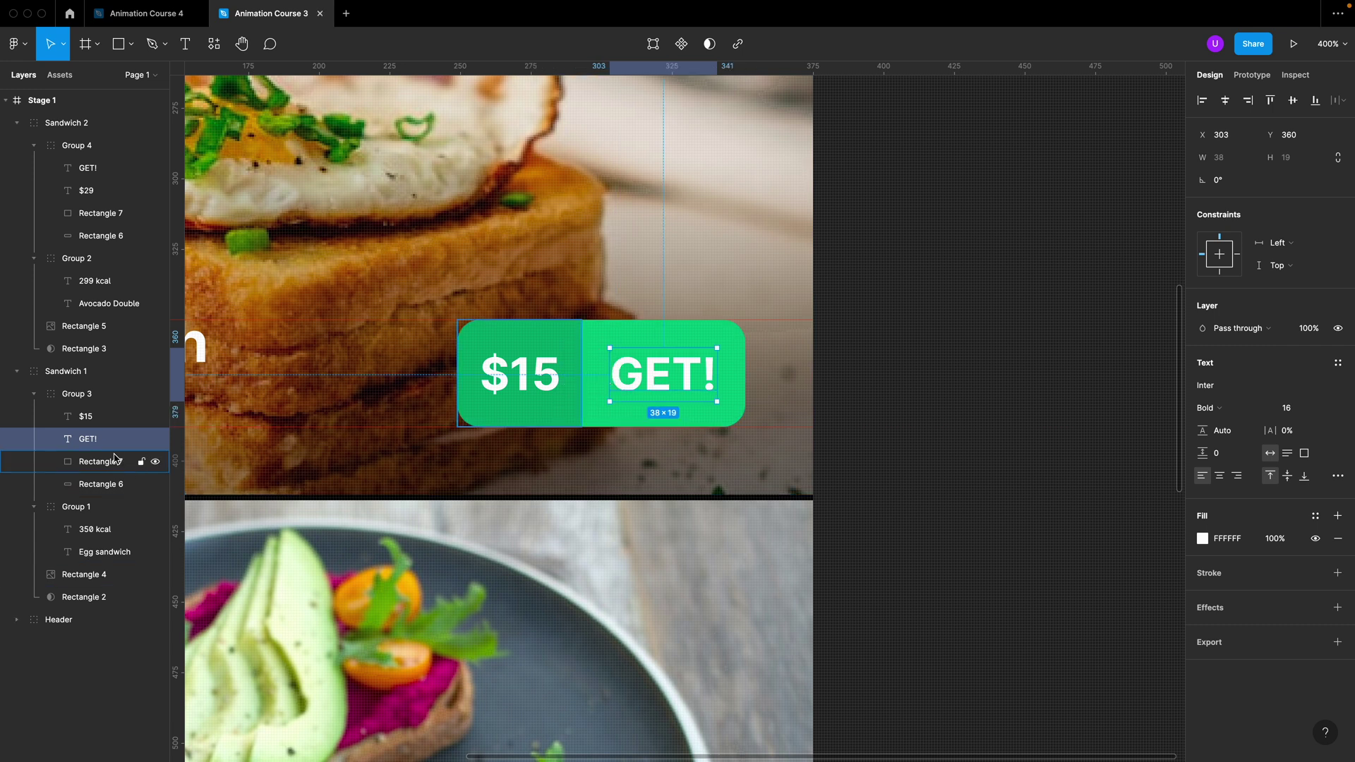
key("super+bracketleft")
Step: Place the GET! text layer beneath the dark green price rectangle in the Avocado Double's button group
scroll(467, 444, "down", 5)
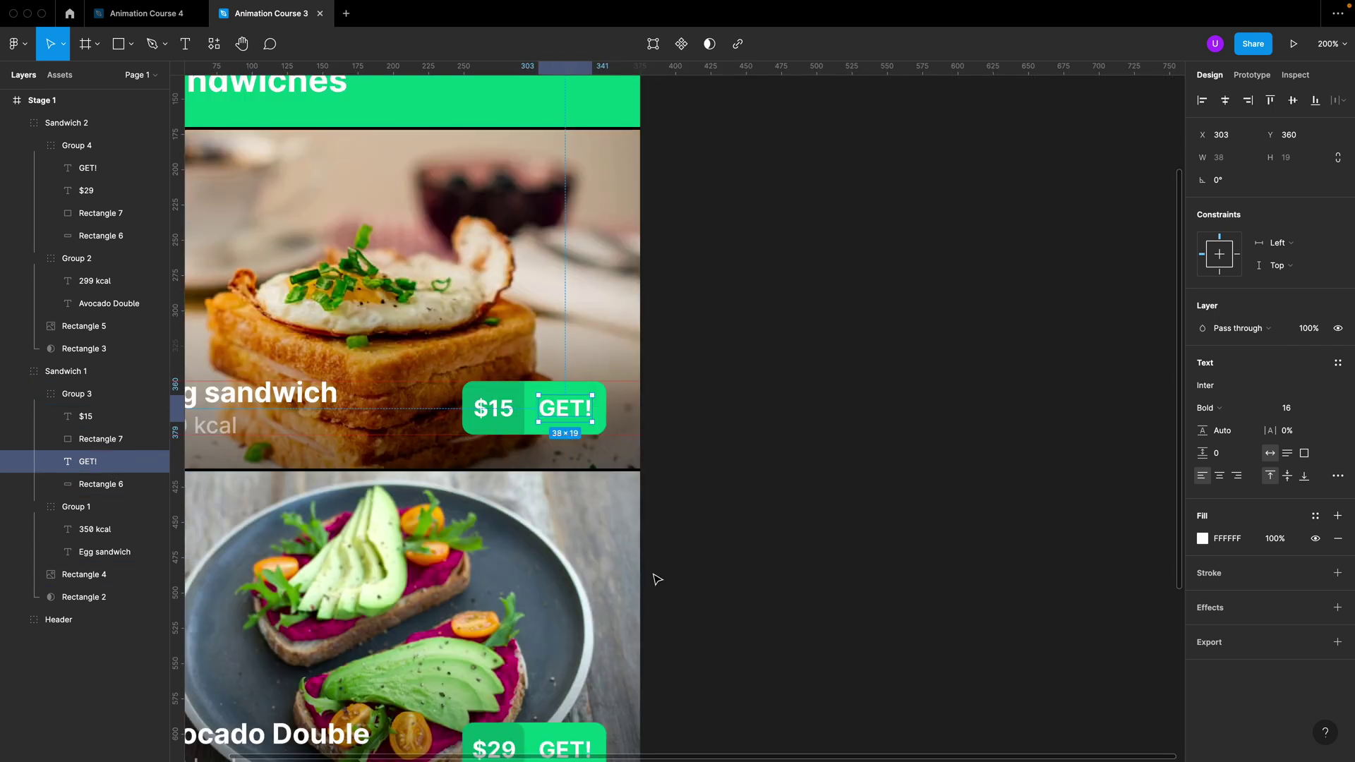
scroll(657, 580, "down", 2)
key("super+plus")
left_click(574, 632, "super")
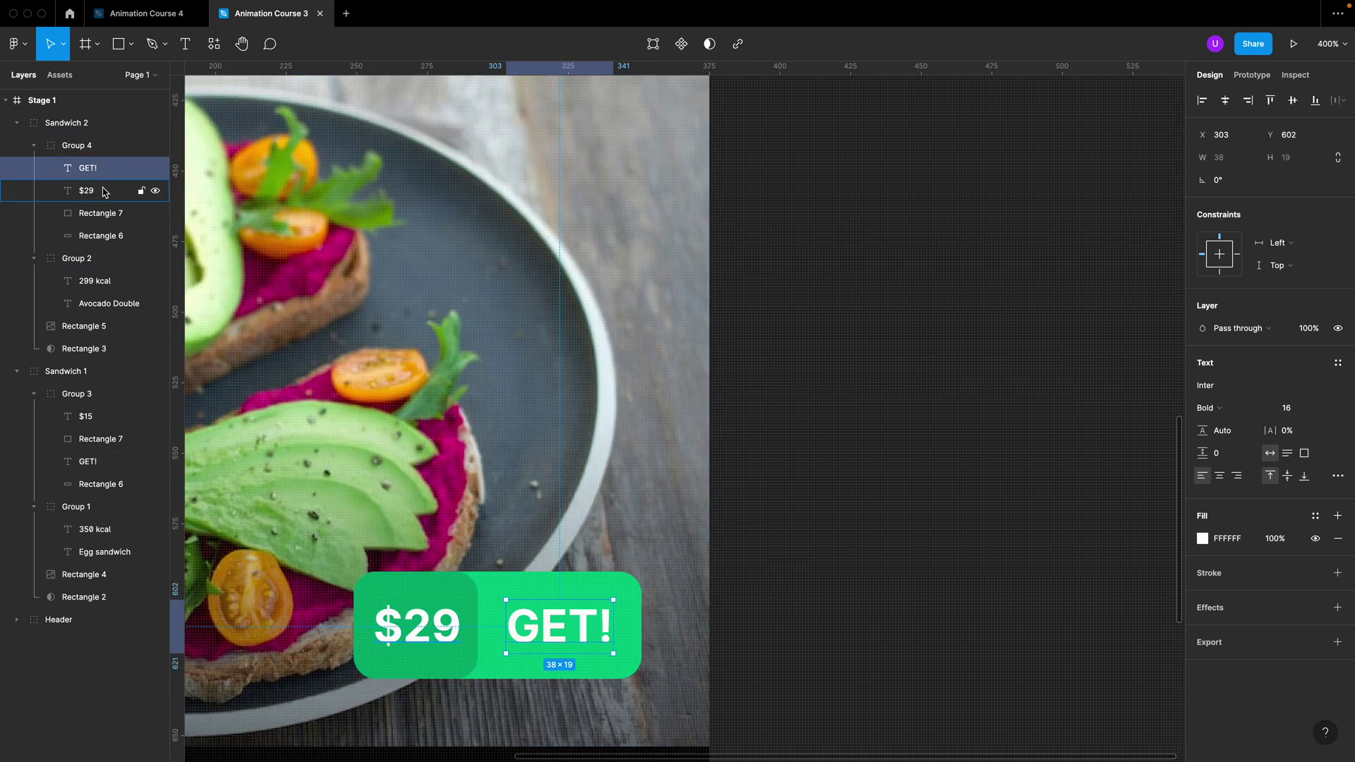
left_click_drag(102, 169, 107, 218)
Step: Square off the right-hand corner points of the dark green rectangle behind the $29 price
left_click(474, 646)
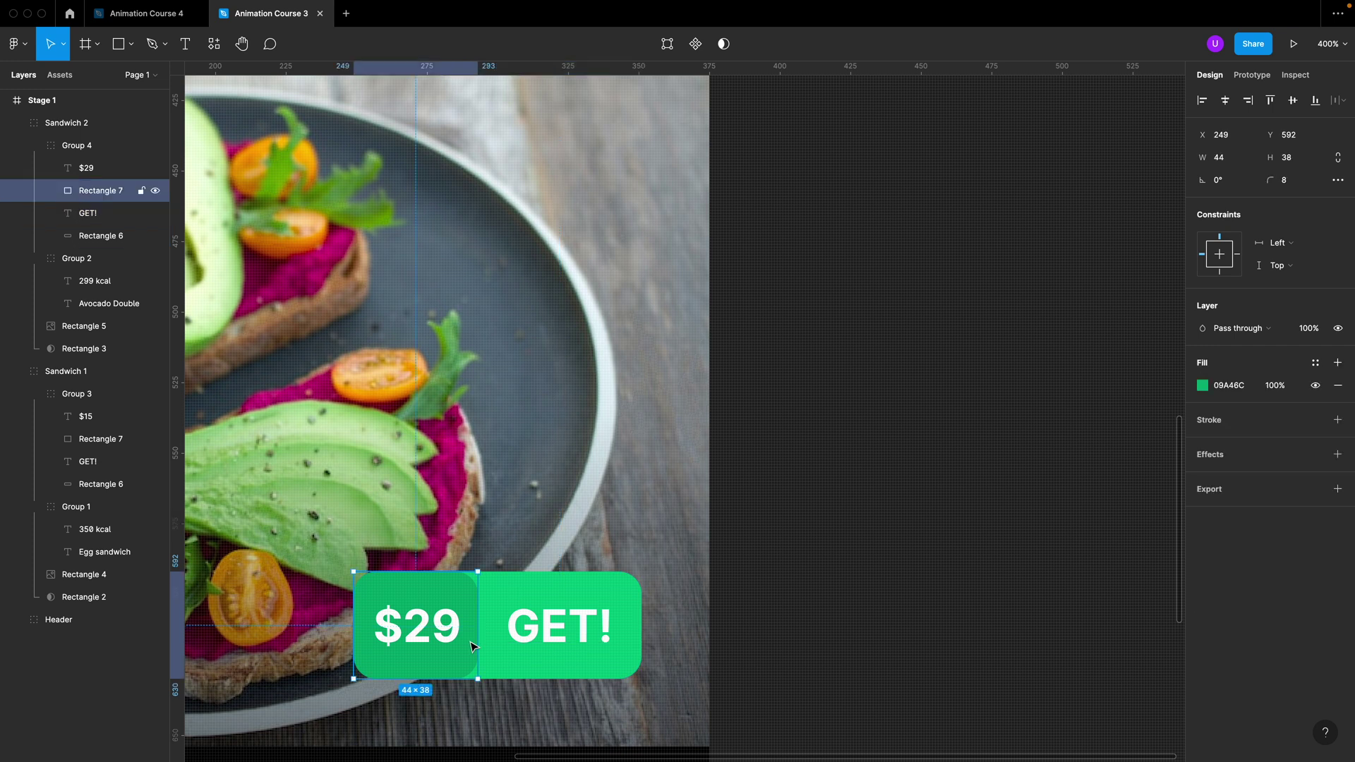
double_click(474, 647)
left_click_drag(531, 543, 481, 757)
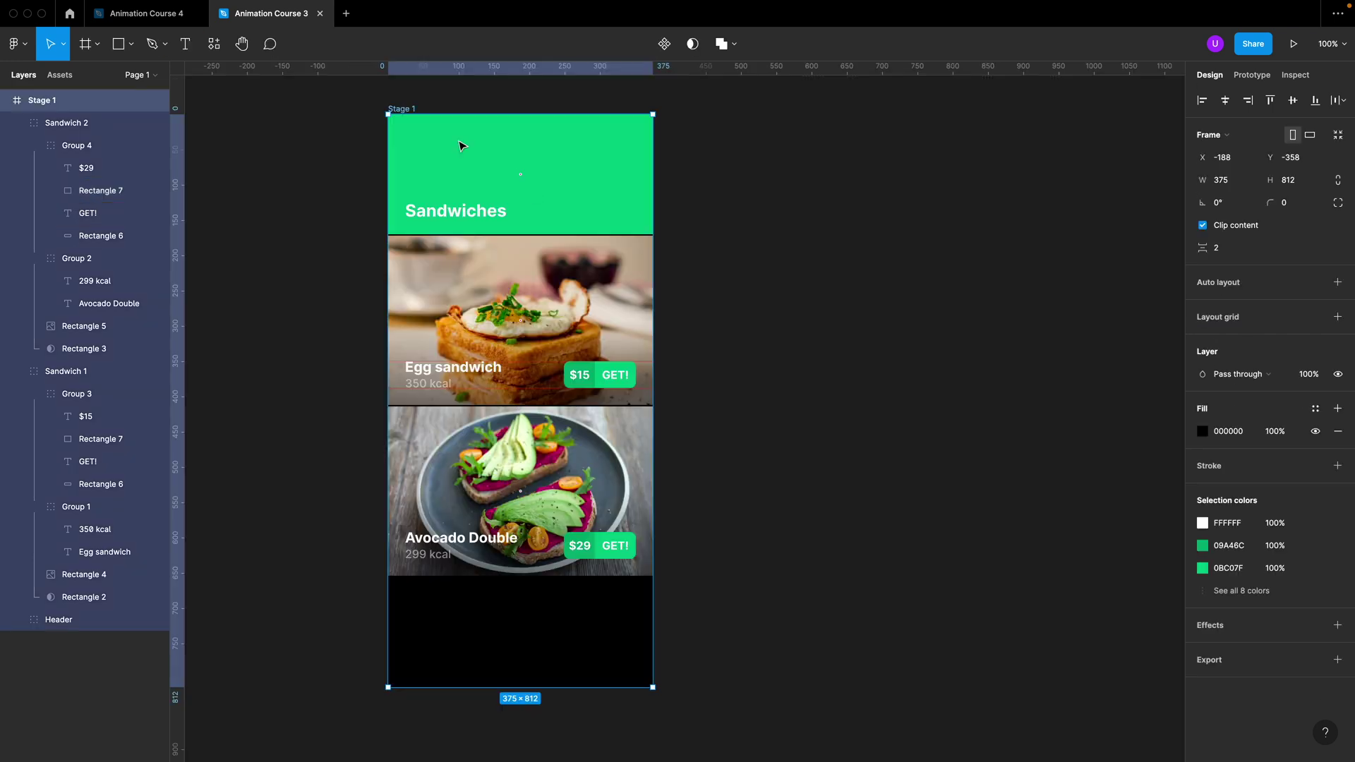
Step: Duplicate the Stage 1 frame
key("super+d")
left_click(767, 613)
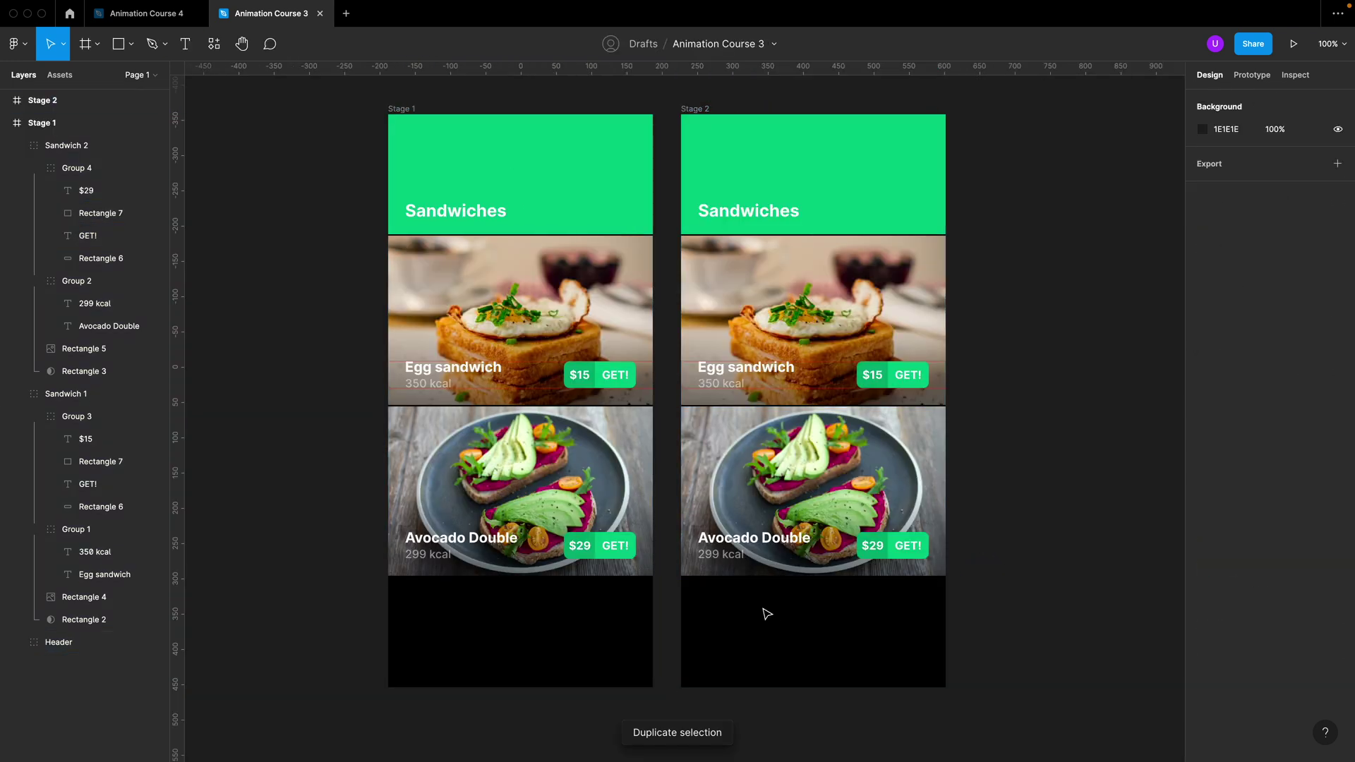
Step: Move the GET! text of Stage 1's Avocado Double button behind the $29 rectangle, to X 252
left_click(589, 549)
left_click(569, 583)
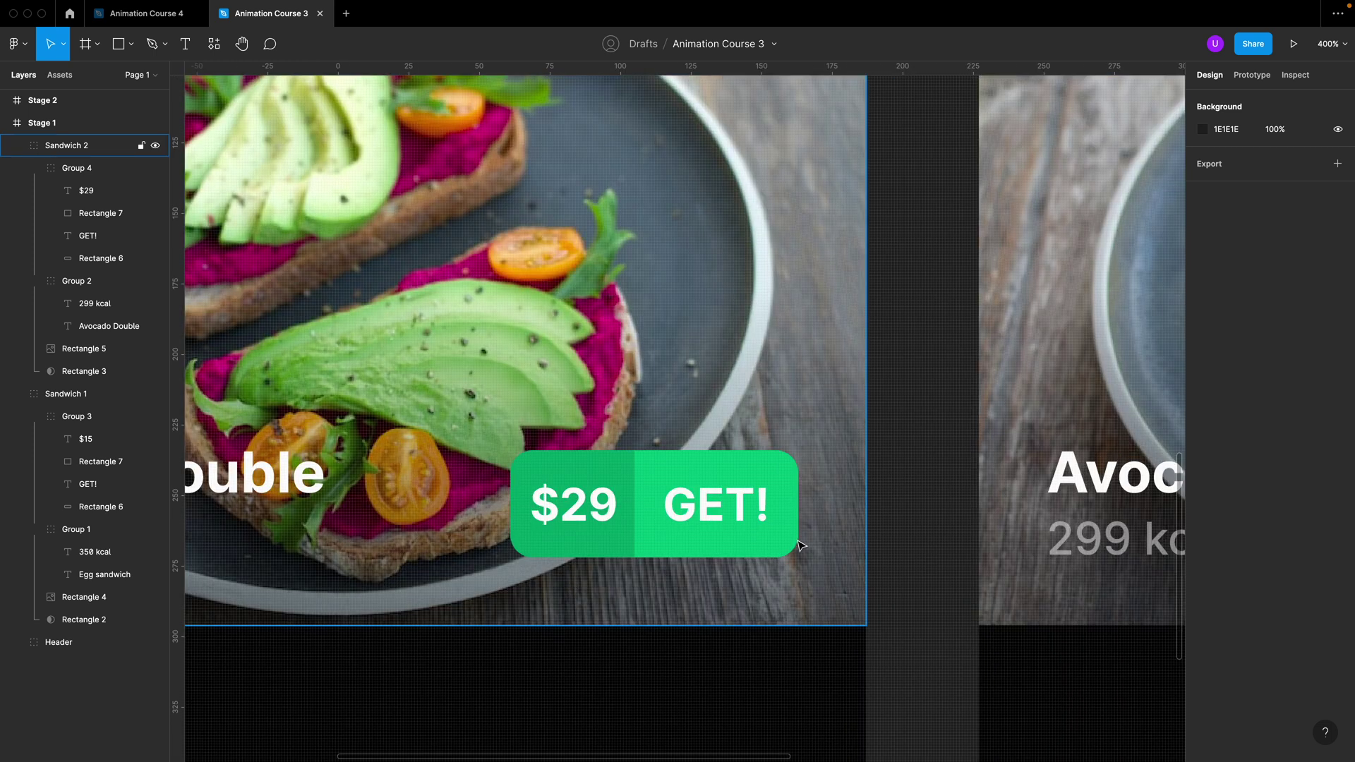
left_click(732, 510, "super")
left_click_drag(737, 513, 589, 529)
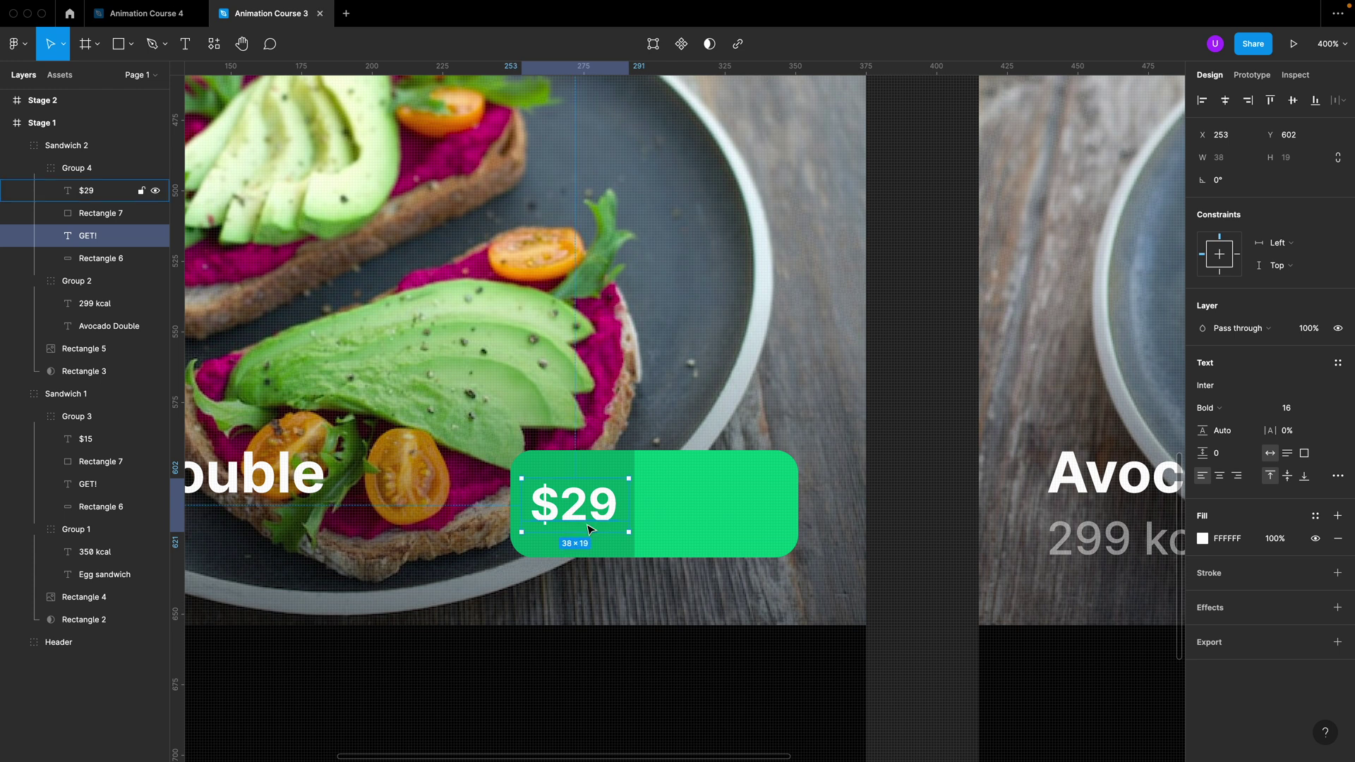
key("Left")
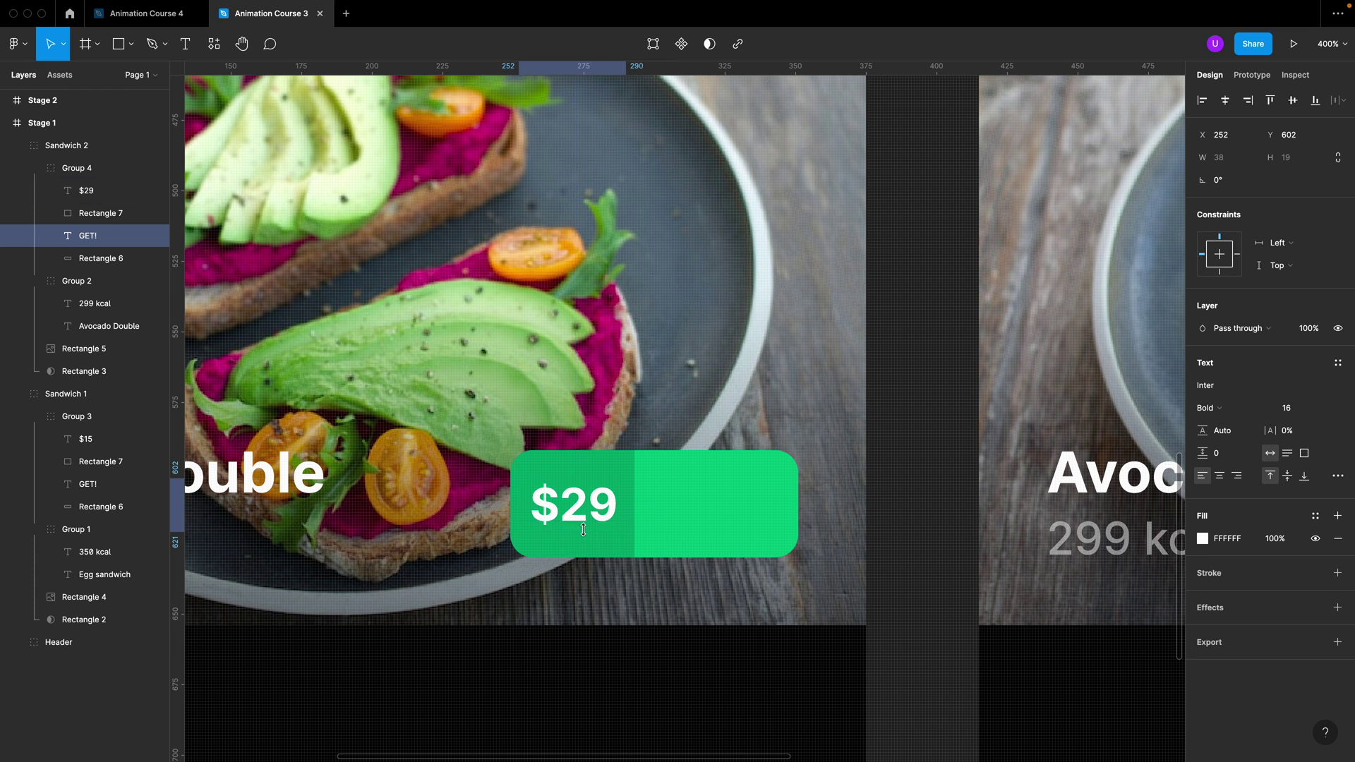
Step: Narrow the bright green rectangle behind $29 to a width of 44 and set the dark rectangle's corner radius to 8
left_click(683, 527)
left_click_drag(795, 509, 635, 530)
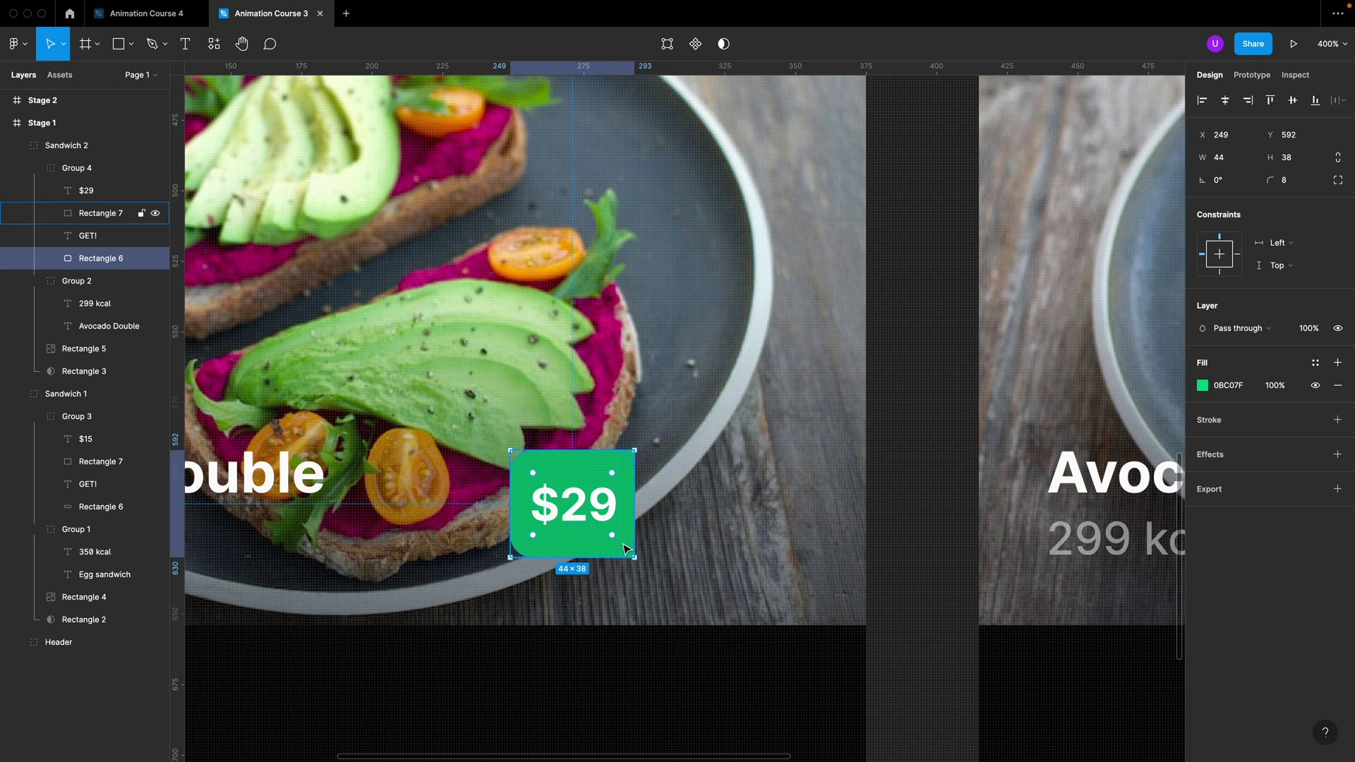
left_click(626, 548)
left_click(1289, 179)
type("8")
key("Return")
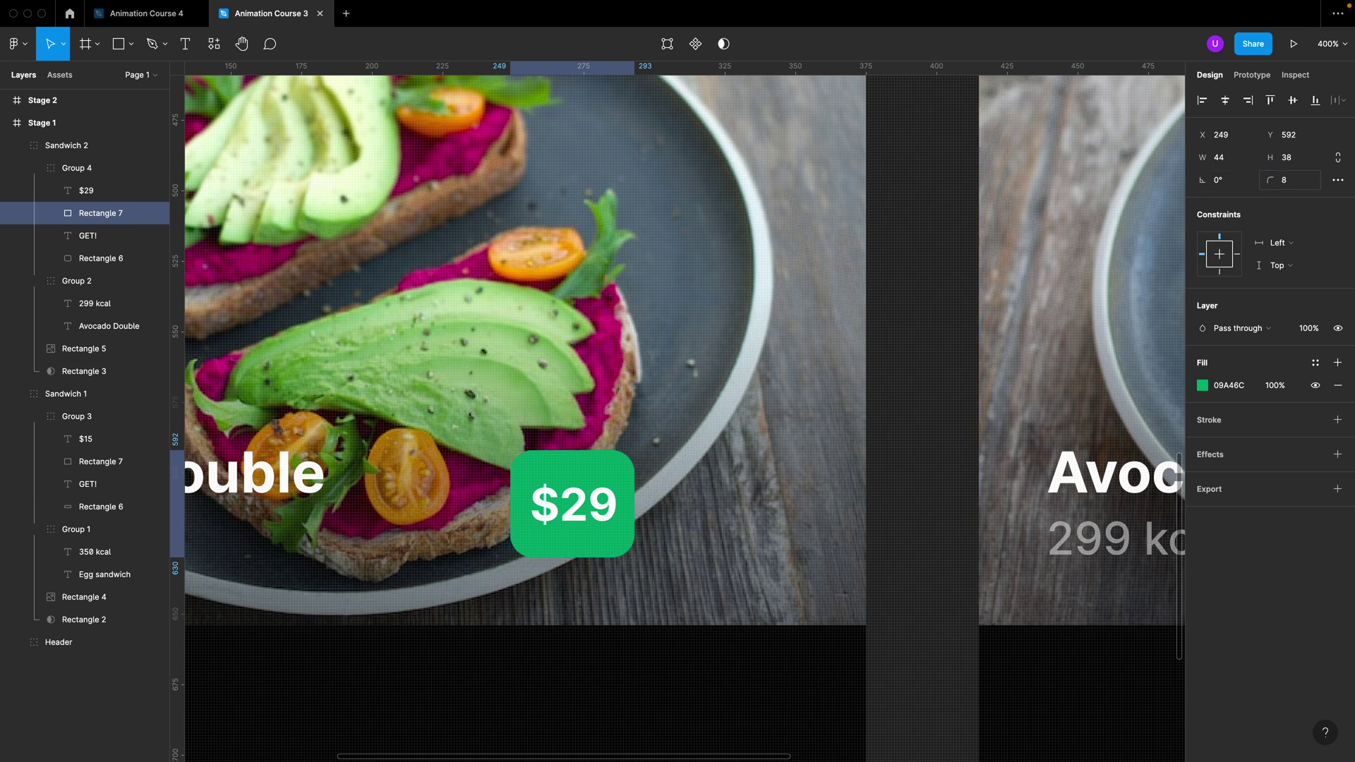
key("Escape")
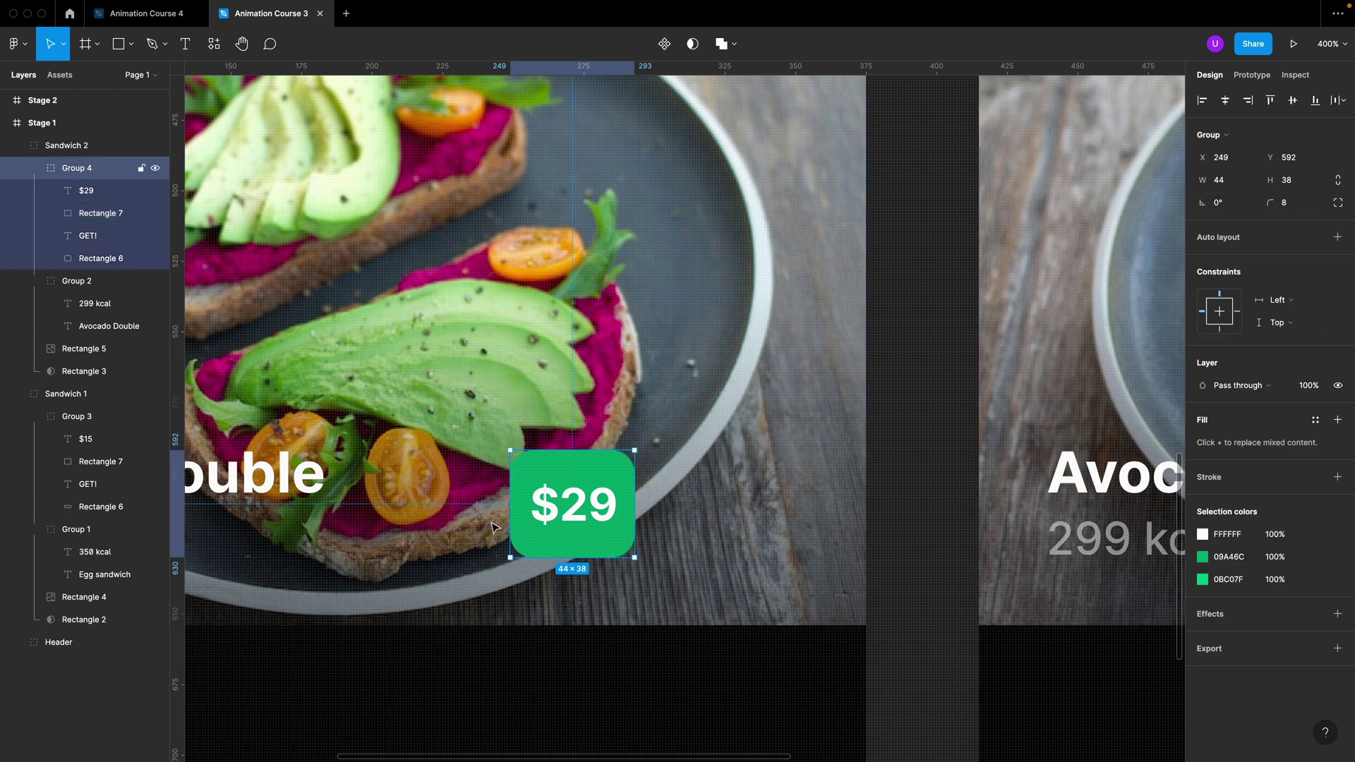
Step: Move the $29 button group to X 307, leaving 24 between it and the Avocado Double card's right edge
left_click_drag(587, 547, 767, 547)
key("alt")
key("Left")
key("Left")
key("Left")
key("Left")
key("Left")
key("Left")
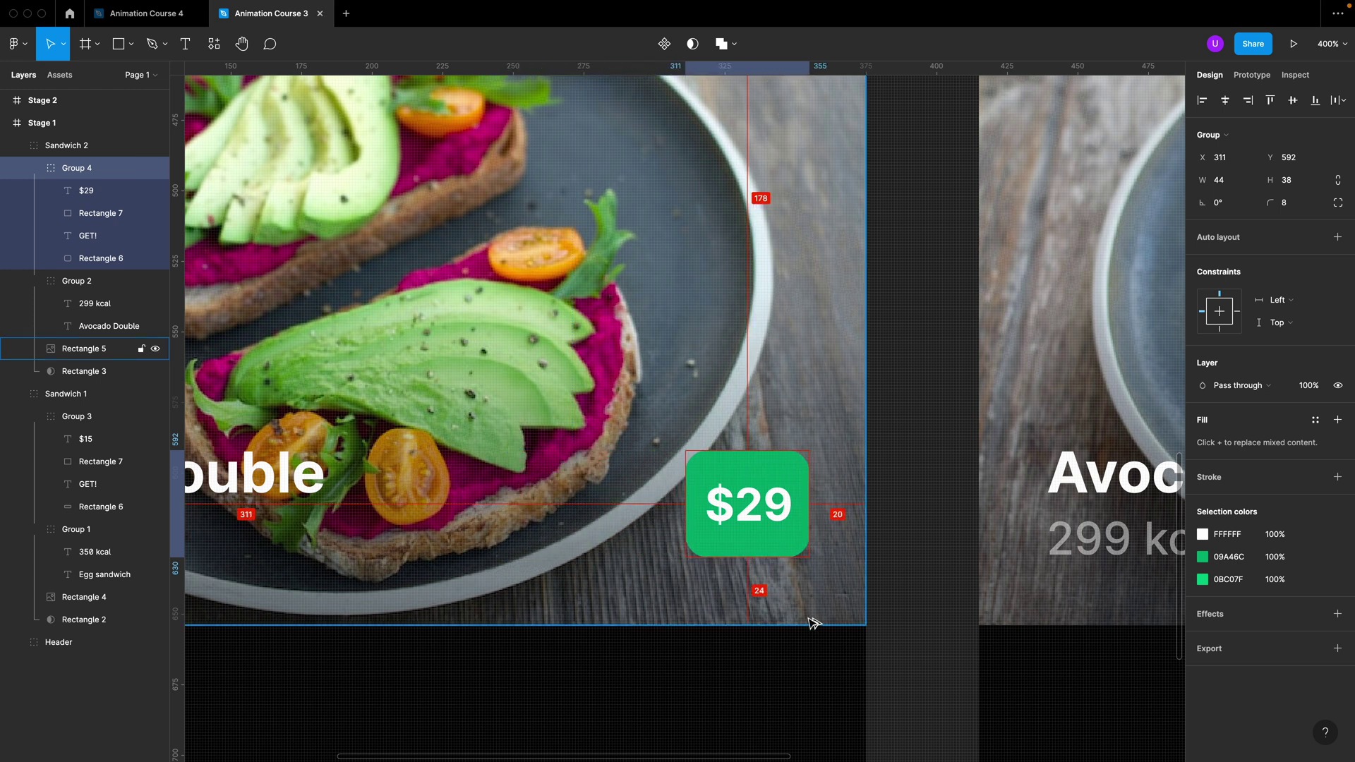
left_click(762, 520, "alt")
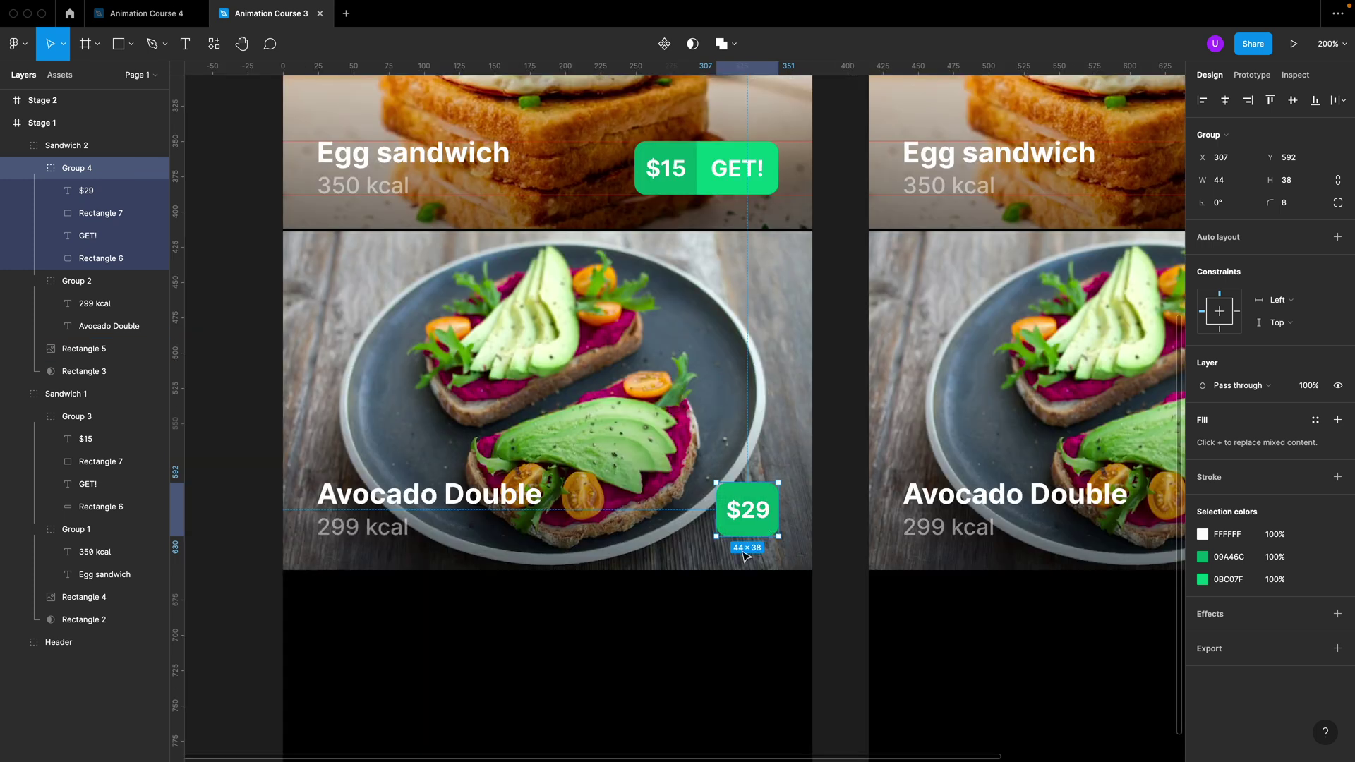
Step: Move the GET! text of Stage 2's Egg sandwich button behind the $15 rectangle, to X 252
scroll(744, 554, "right", 4)
key("z")
left_click(747, 522, "alt")
scroll(747, 522, "right", 2)
left_click(881, 531)
key("z")
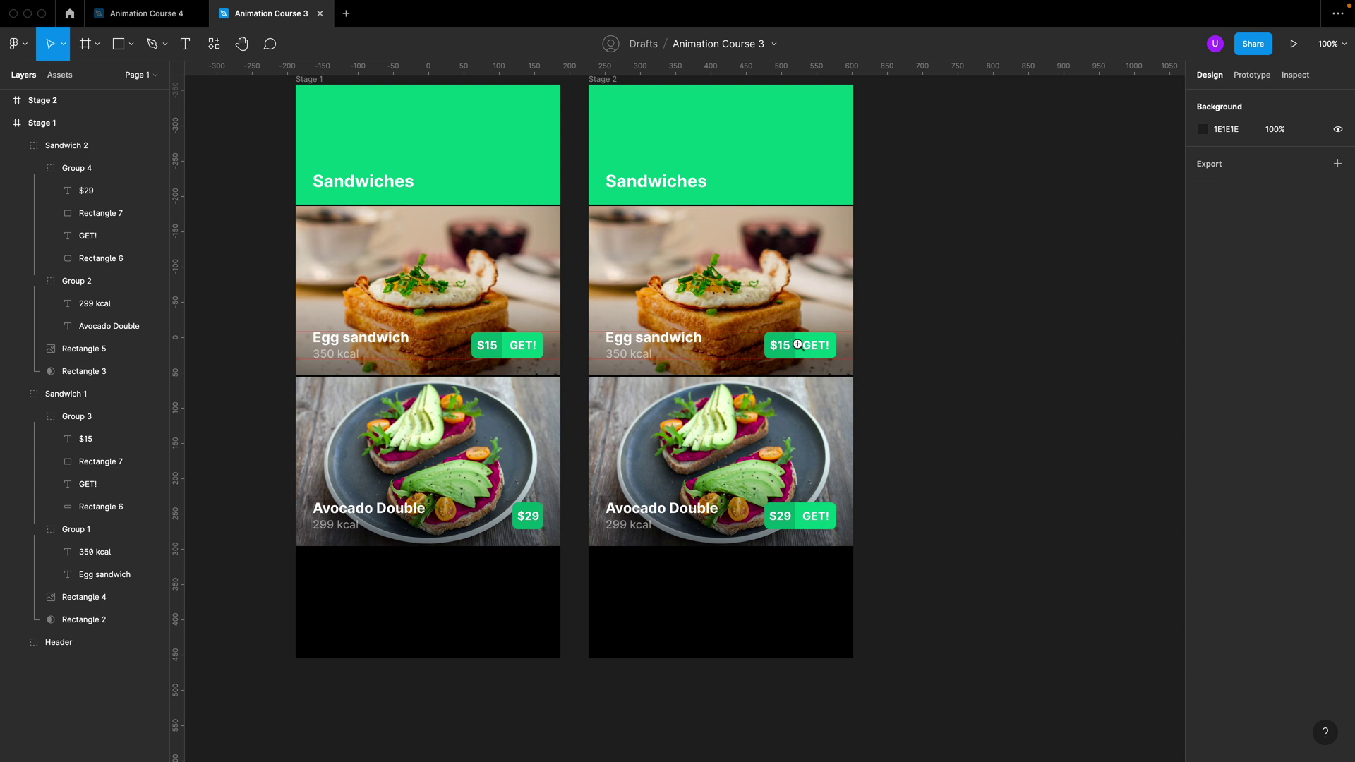
left_click(807, 336)
left_click(806, 336)
left_click(849, 390, "super")
left_click_drag(851, 393, 708, 392)
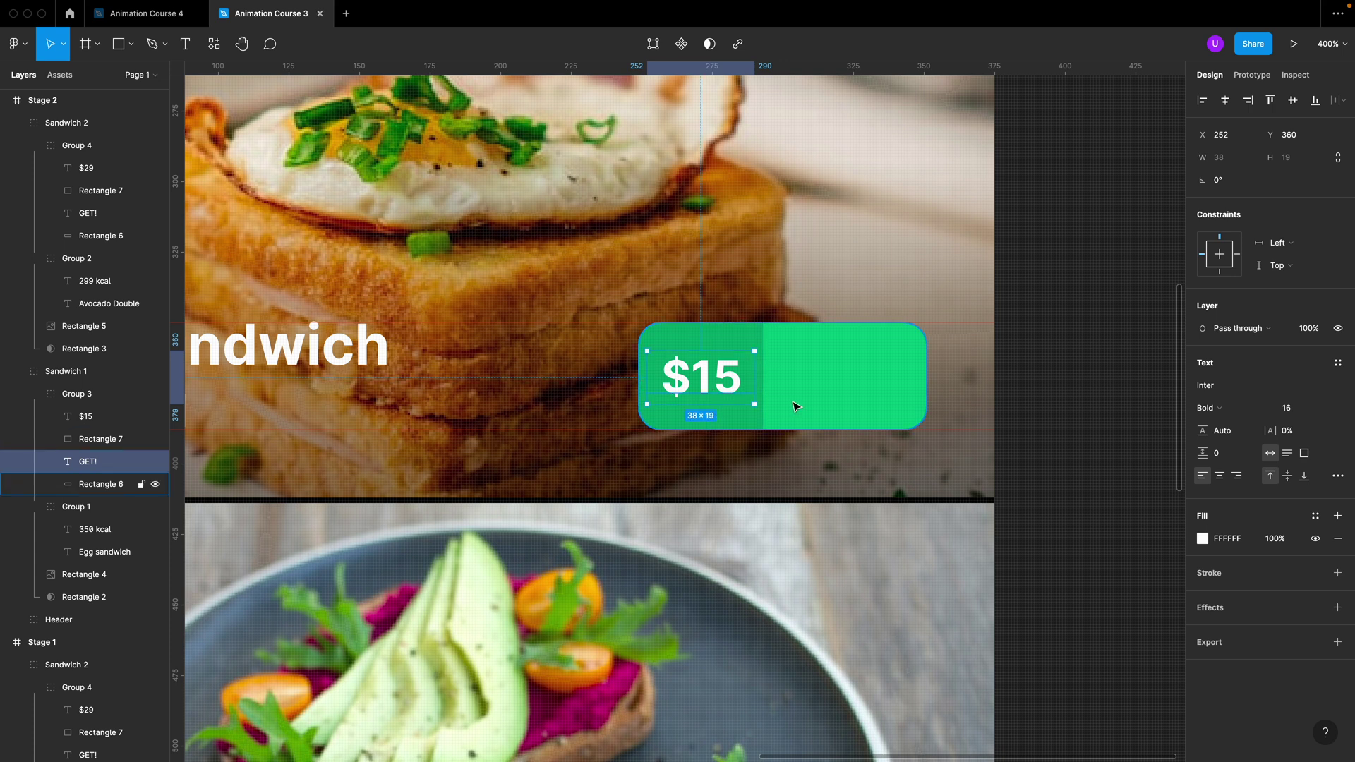
Step: Round the right-hand corner points of Stage 2's dark green $15 rectangle with a radius of 8
left_click(760, 420)
key("Return")
left_click_drag(799, 291, 750, 476)
left_click(1242, 208)
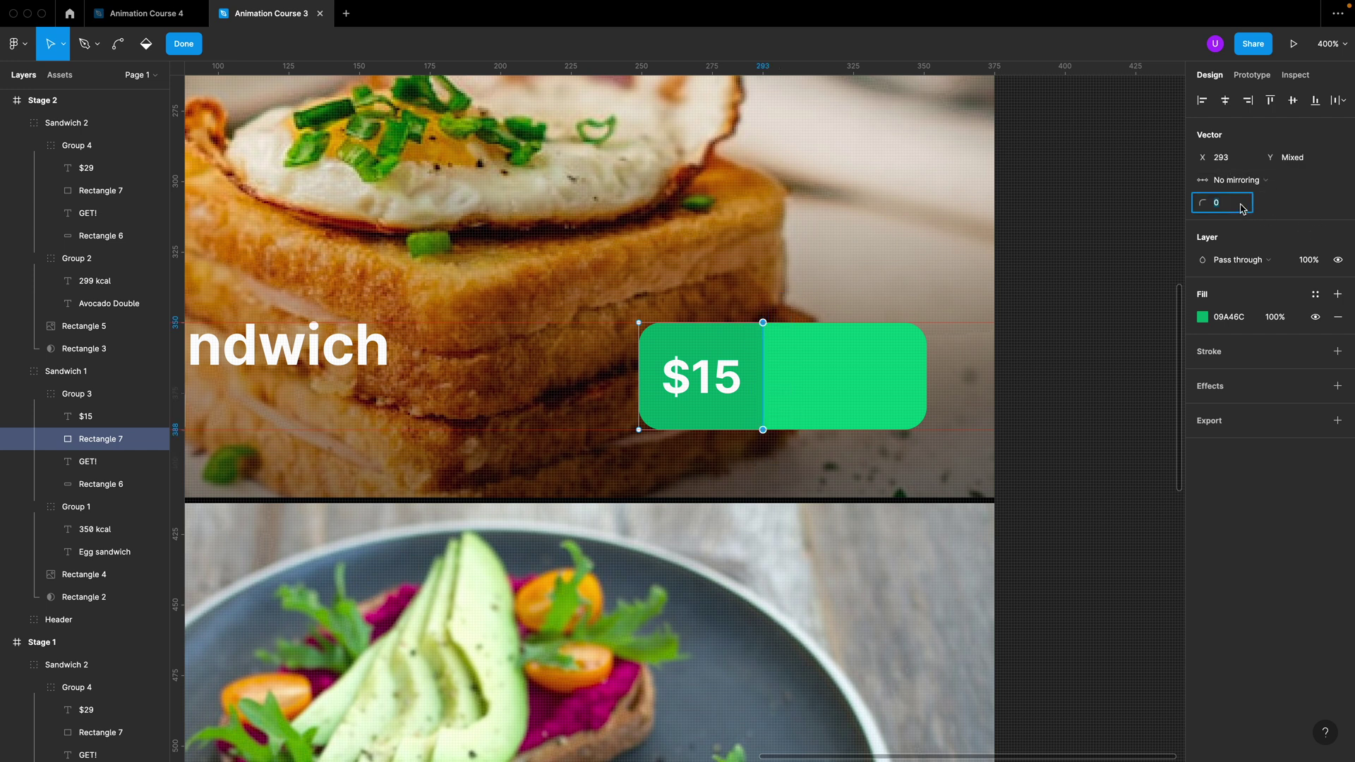
key("Return")
Step: Narrow the bright green rectangle behind Stage 2's $15 price to a width of 44
left_click(862, 408, "super")
left_click(908, 399)
left_click_drag(925, 381, 865, 402)
Step: Move Stage 2's $15 button group to X 307, leaving 24 between it and the card's right edge
left_click(71, 397)
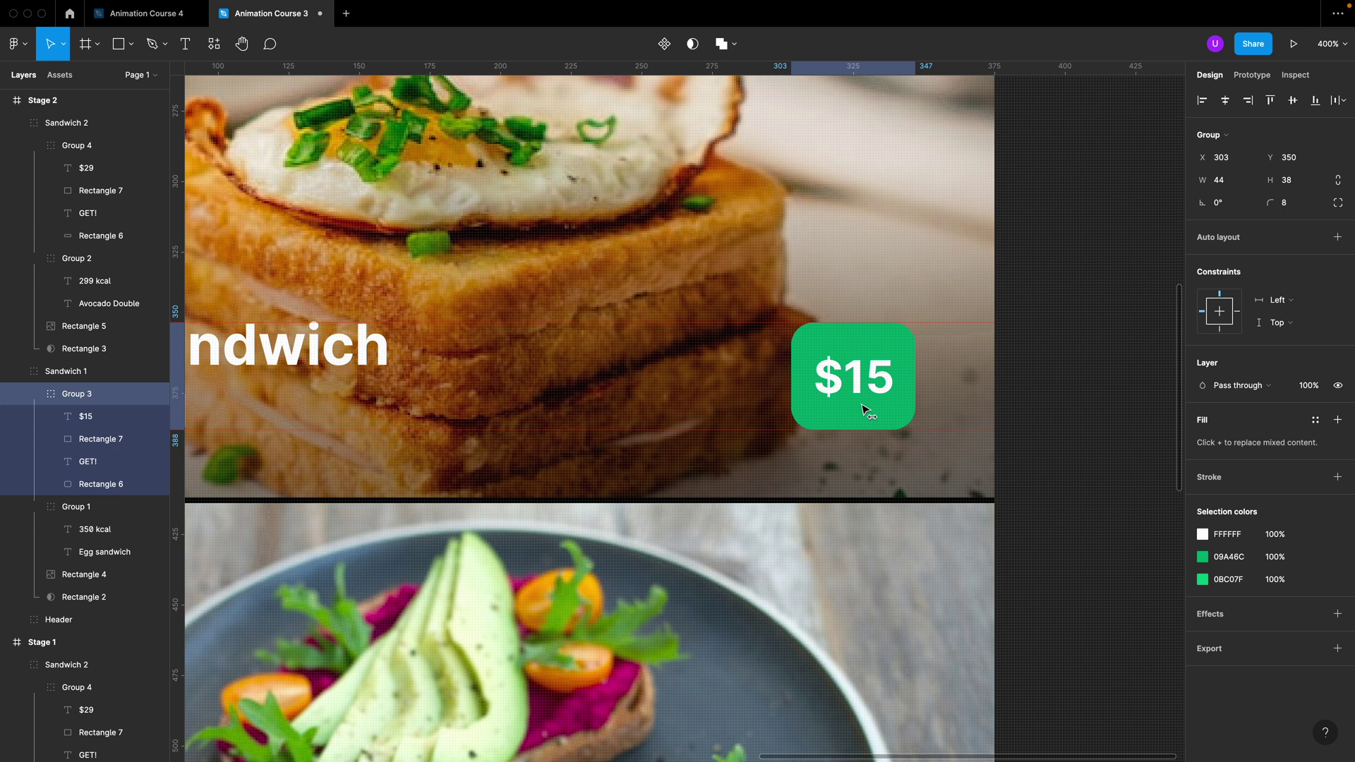
key("Right")
key("Right")
key("Right")
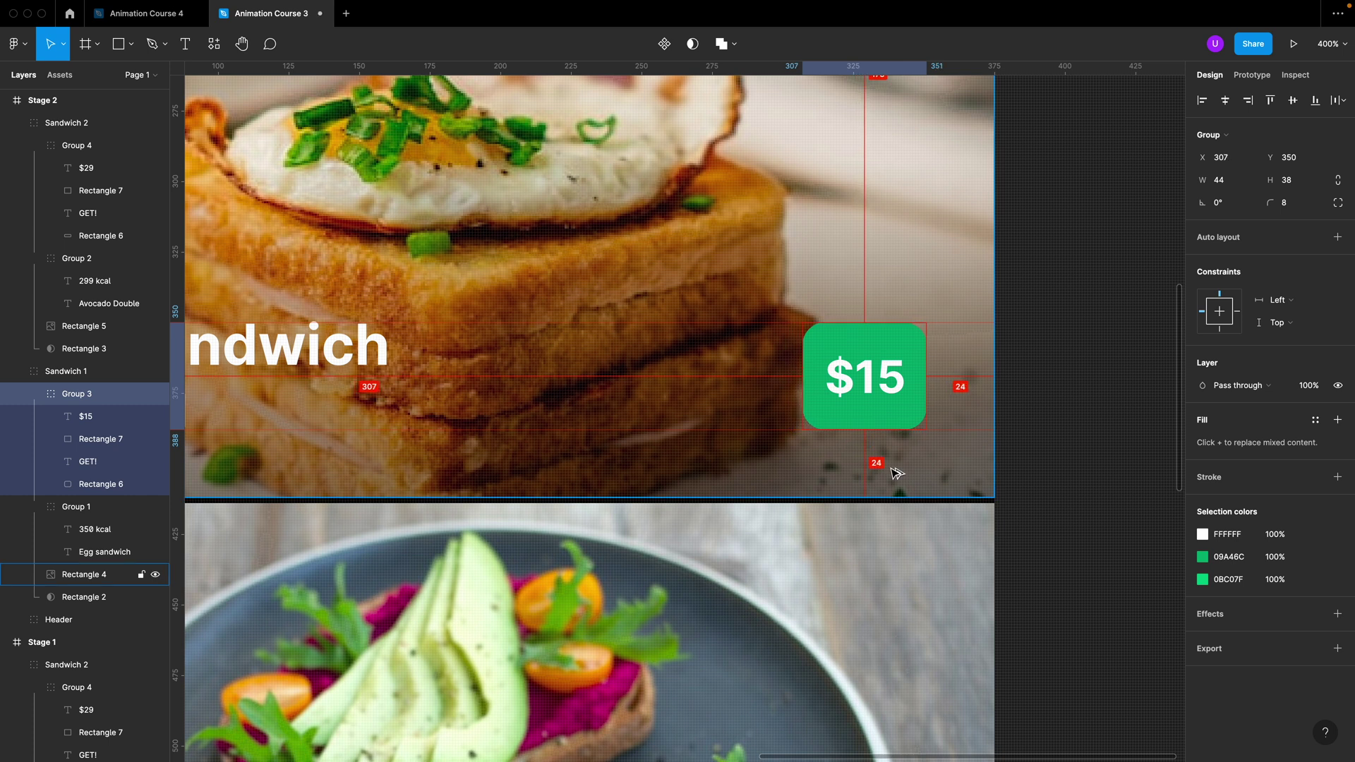
scroll(896, 473, "down", 6)
left_click(1031, 408)
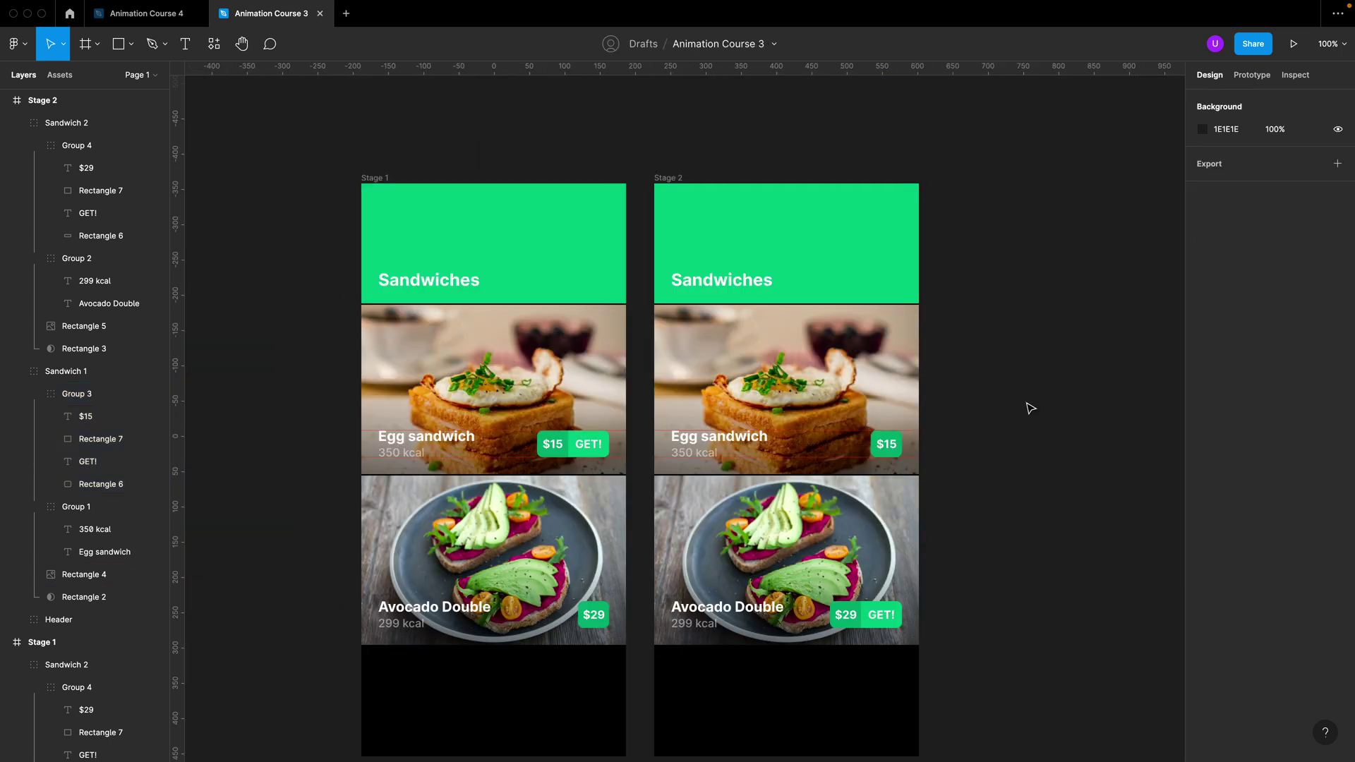
Step: Shrink the mask rectangle of Stage 1's Sandwich 2 group from its top edge to a height of 86, and check the spacing around the $29 button
left_click(794, 379)
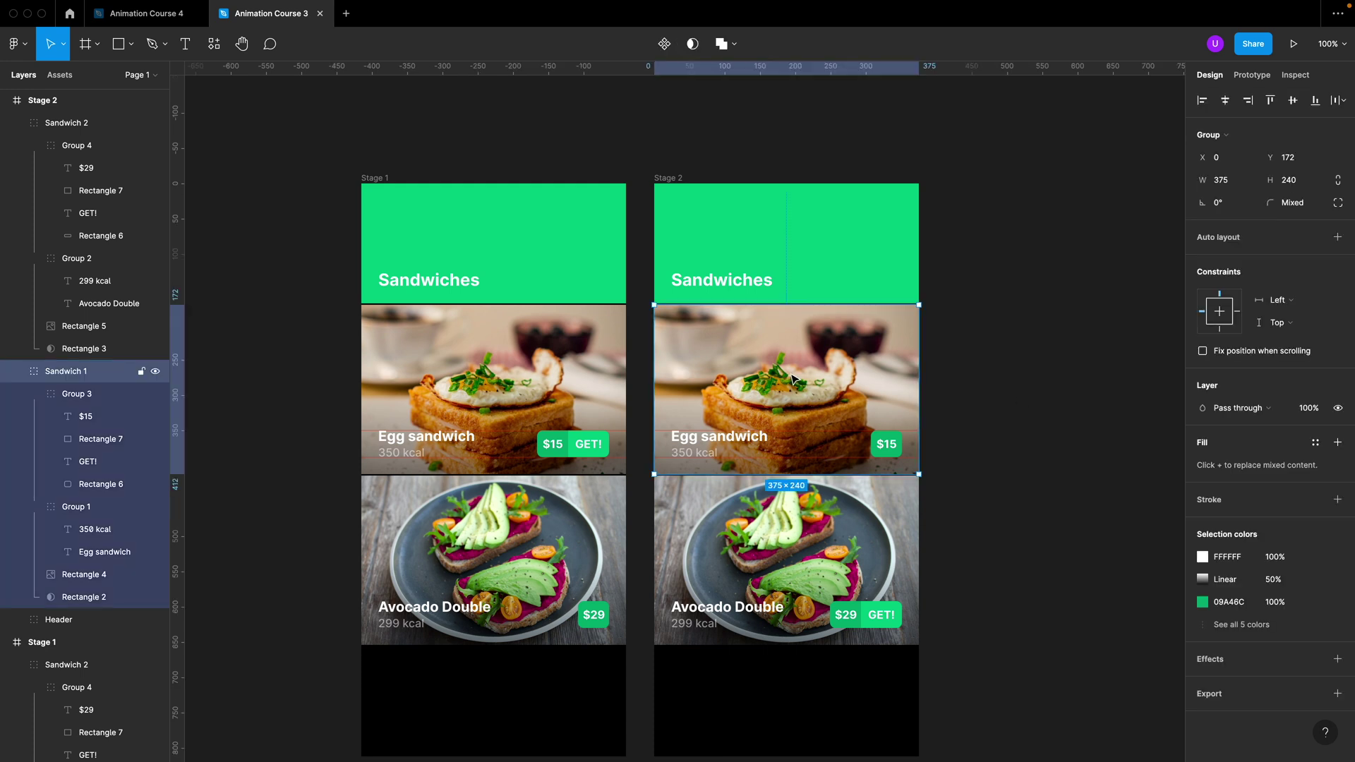
left_click(493, 582)
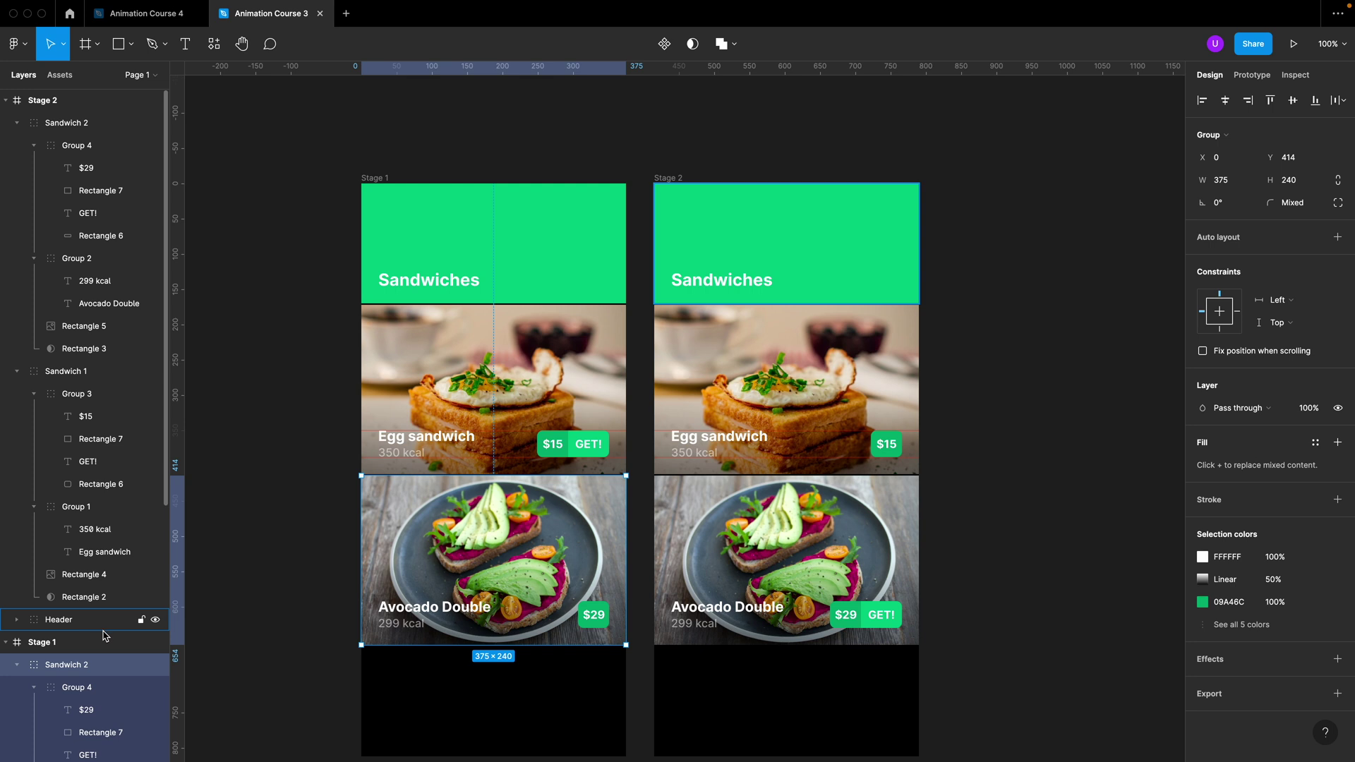
scroll(127, 624, "down", 3)
scroll(131, 622, "down", 1)
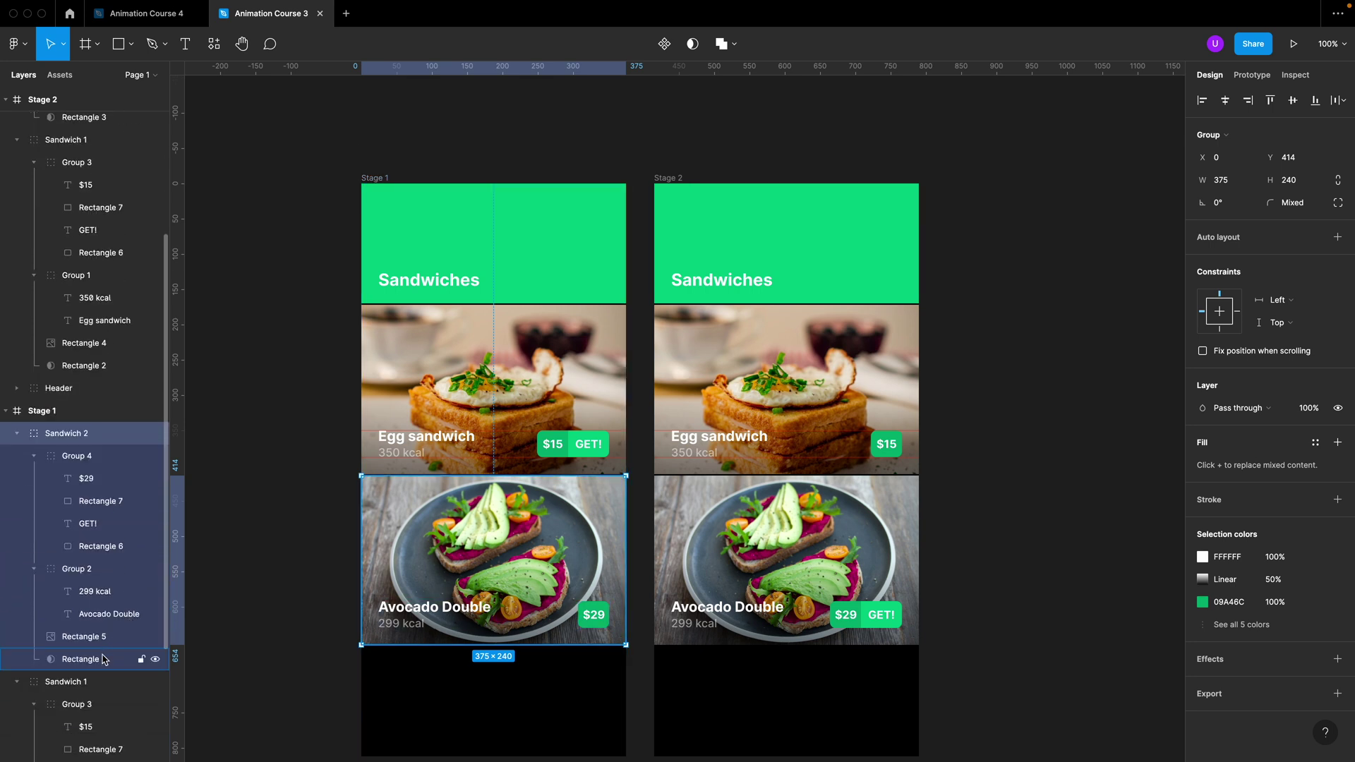
left_click(113, 659)
left_click_drag(478, 476, 470, 585)
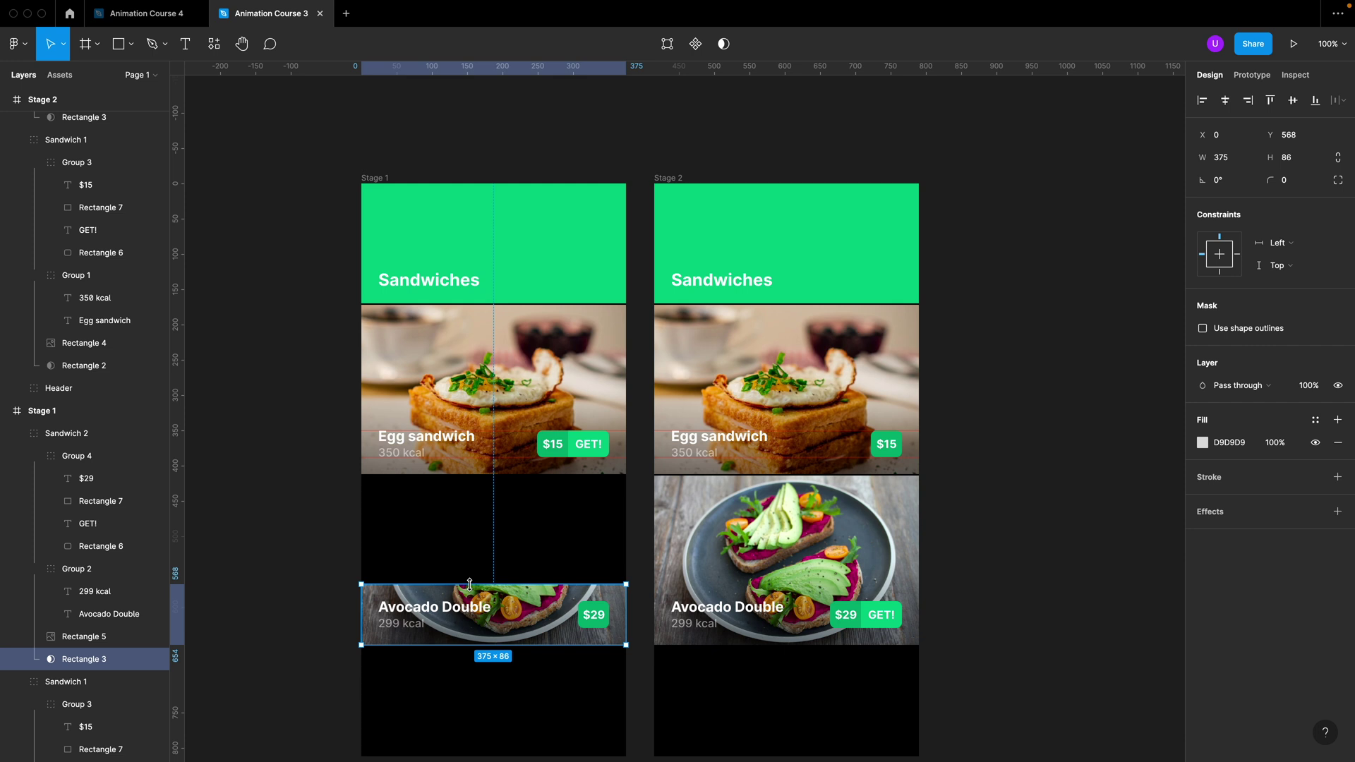
key("alt")
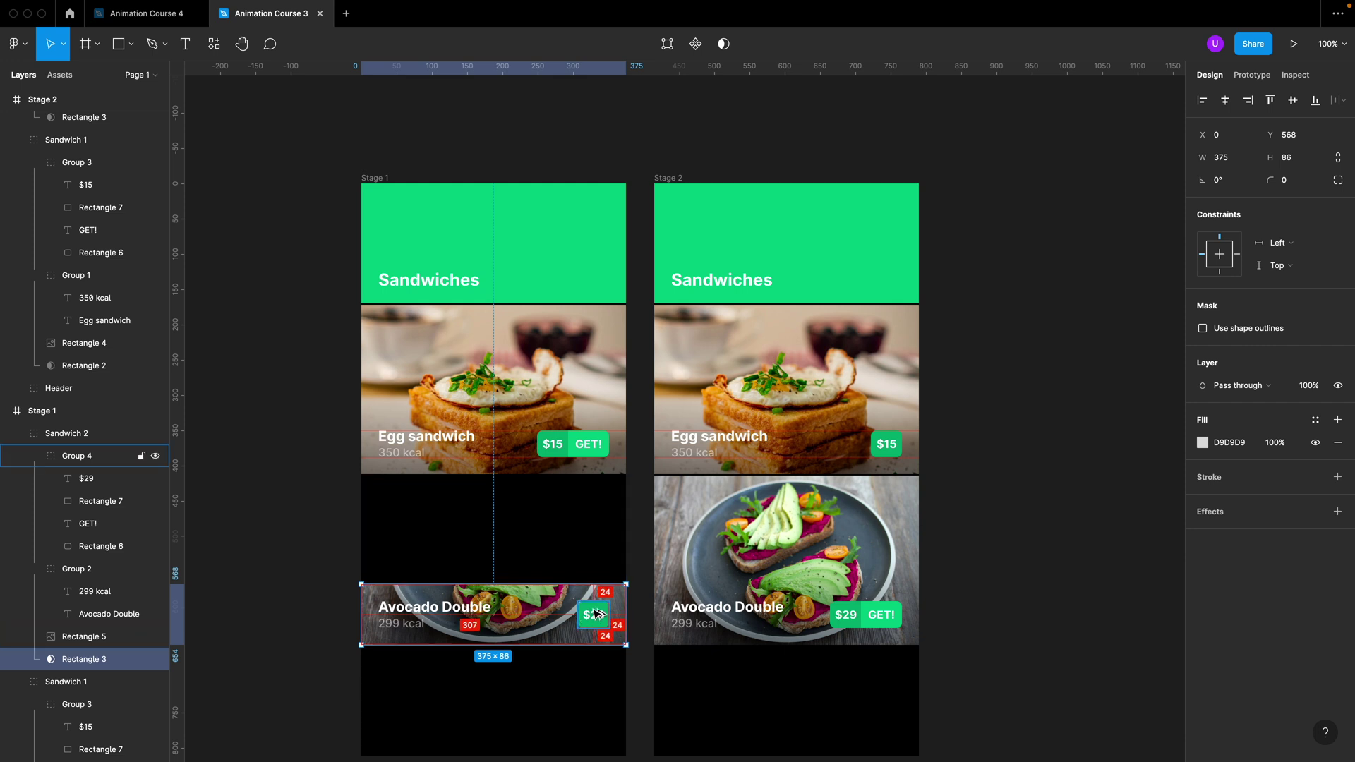
Step: Shrink the mask rectangle of Stage 2's Sandwich 1 group from its top edge to a height of 86, starting at Y 326
left_click(758, 382)
left_click(758, 382)
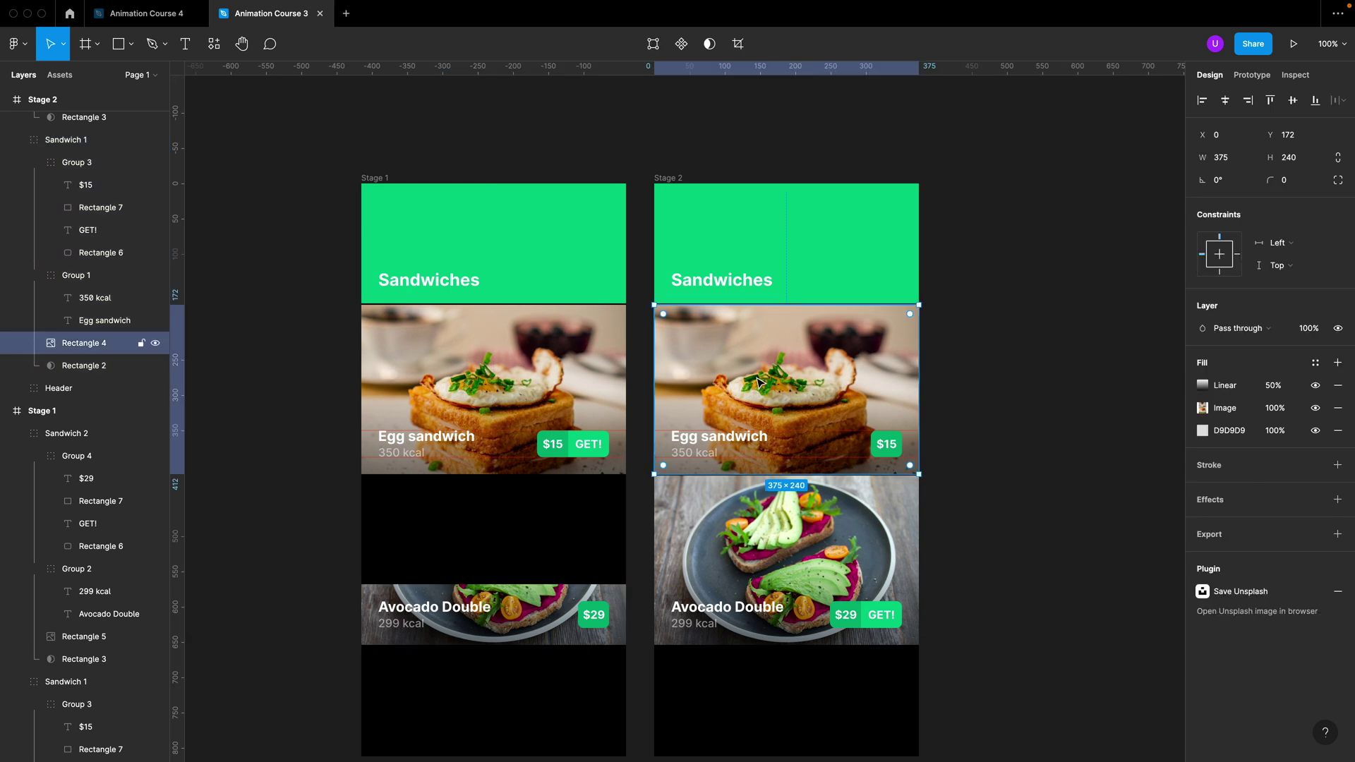
left_click(54, 370)
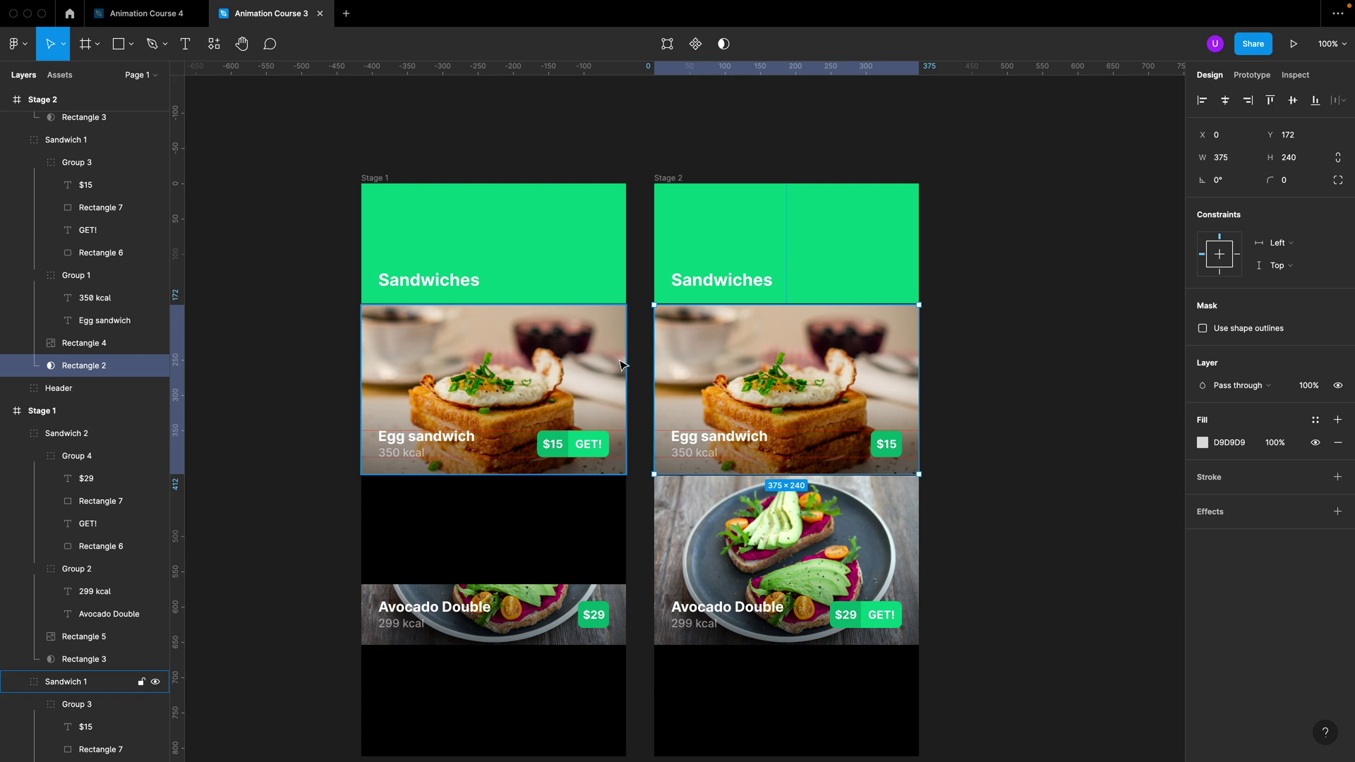
left_click_drag(763, 305, 786, 412)
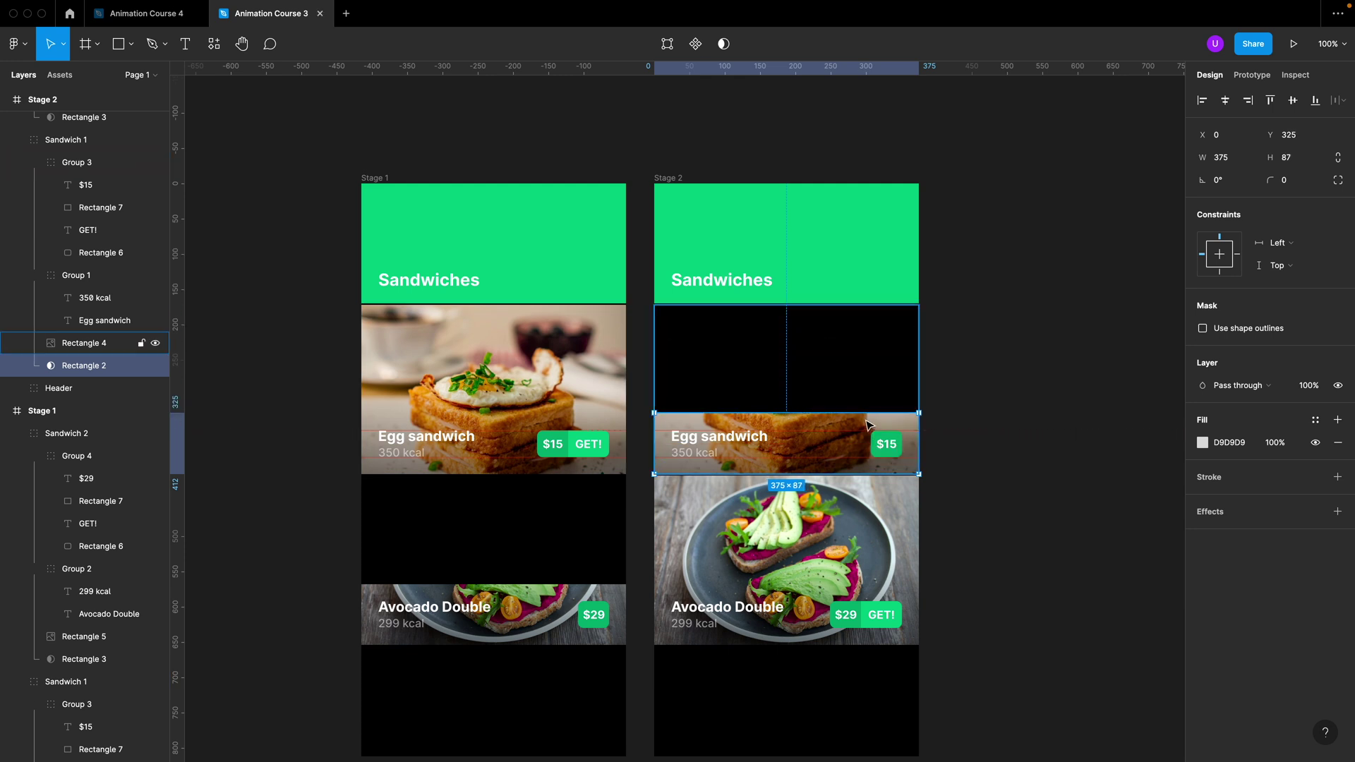
key("super+Up")
key("Down")
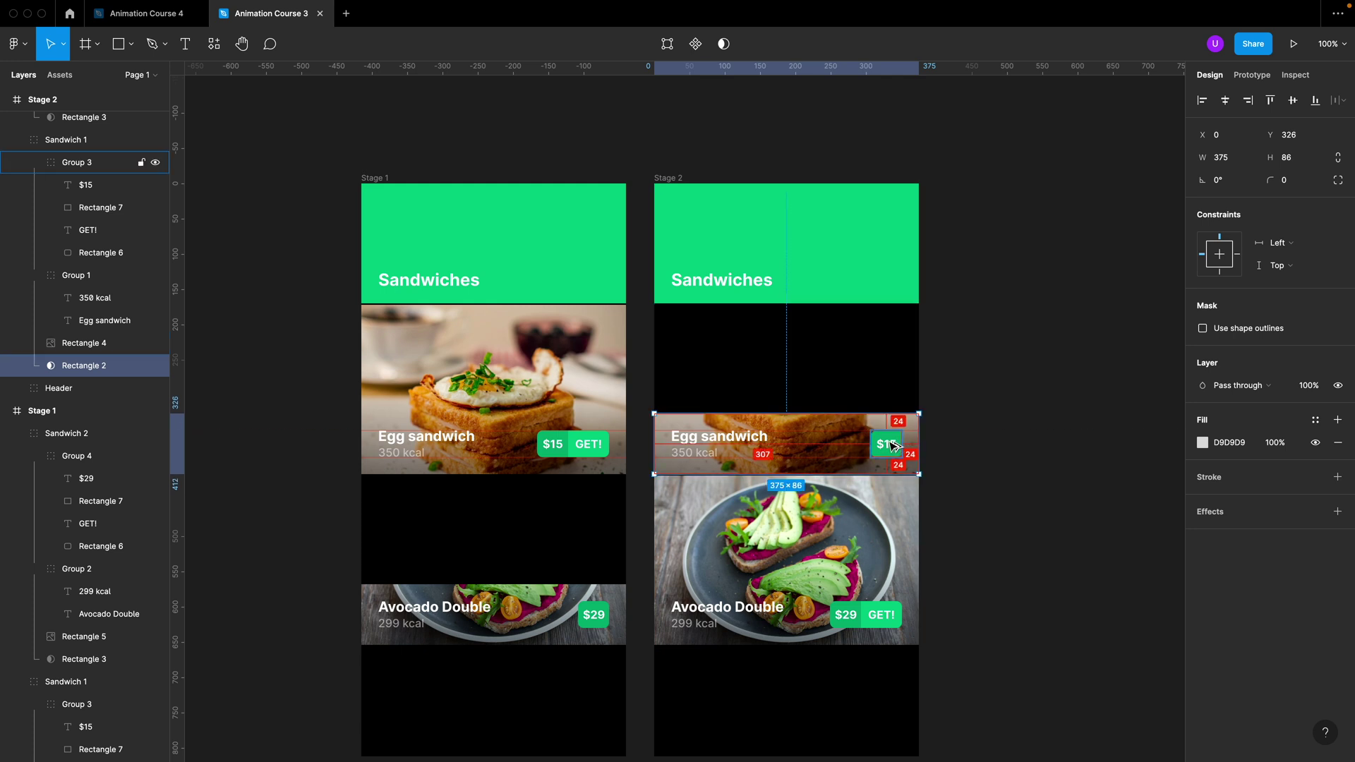
Step: Move Stage 1's collapsed Avocado Double card up to Y 414, just below the Egg sandwich card
left_click(1049, 456)
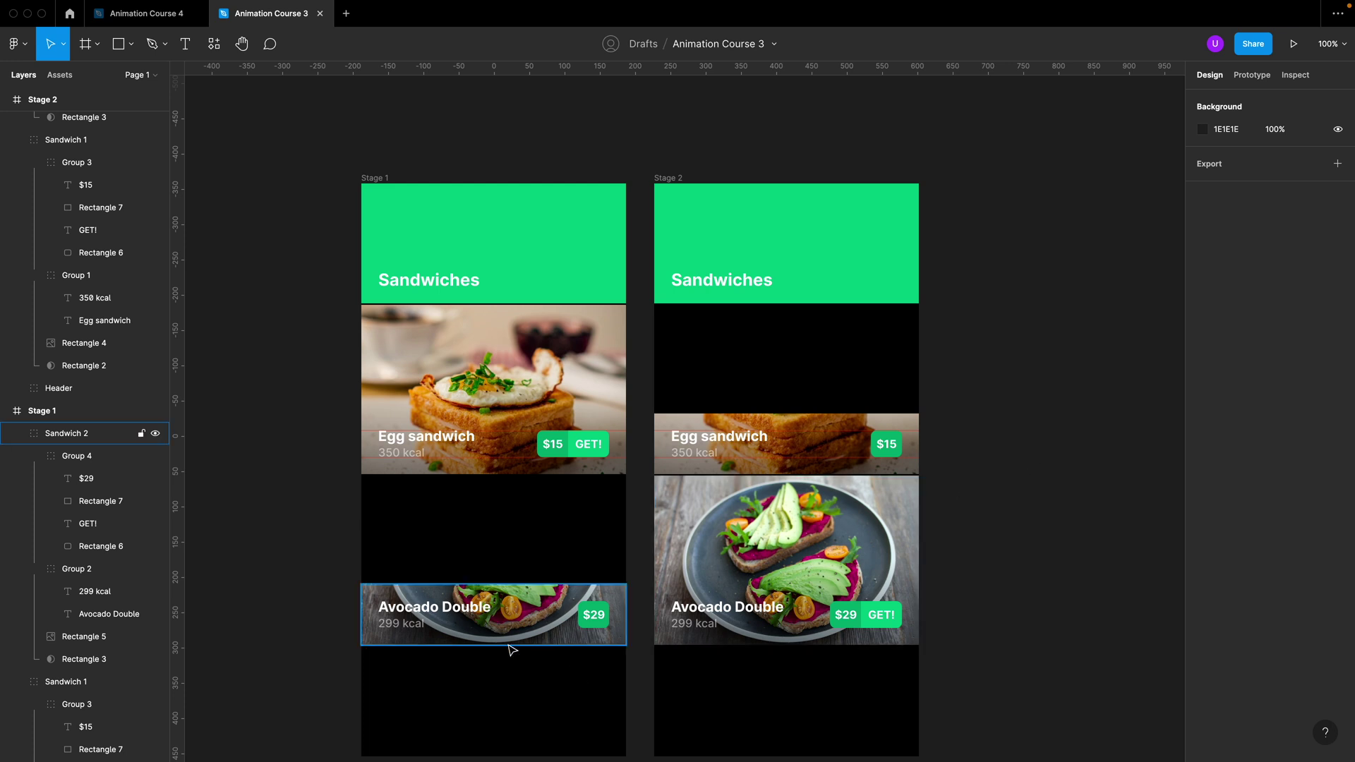
left_click_drag(464, 630, 465, 525)
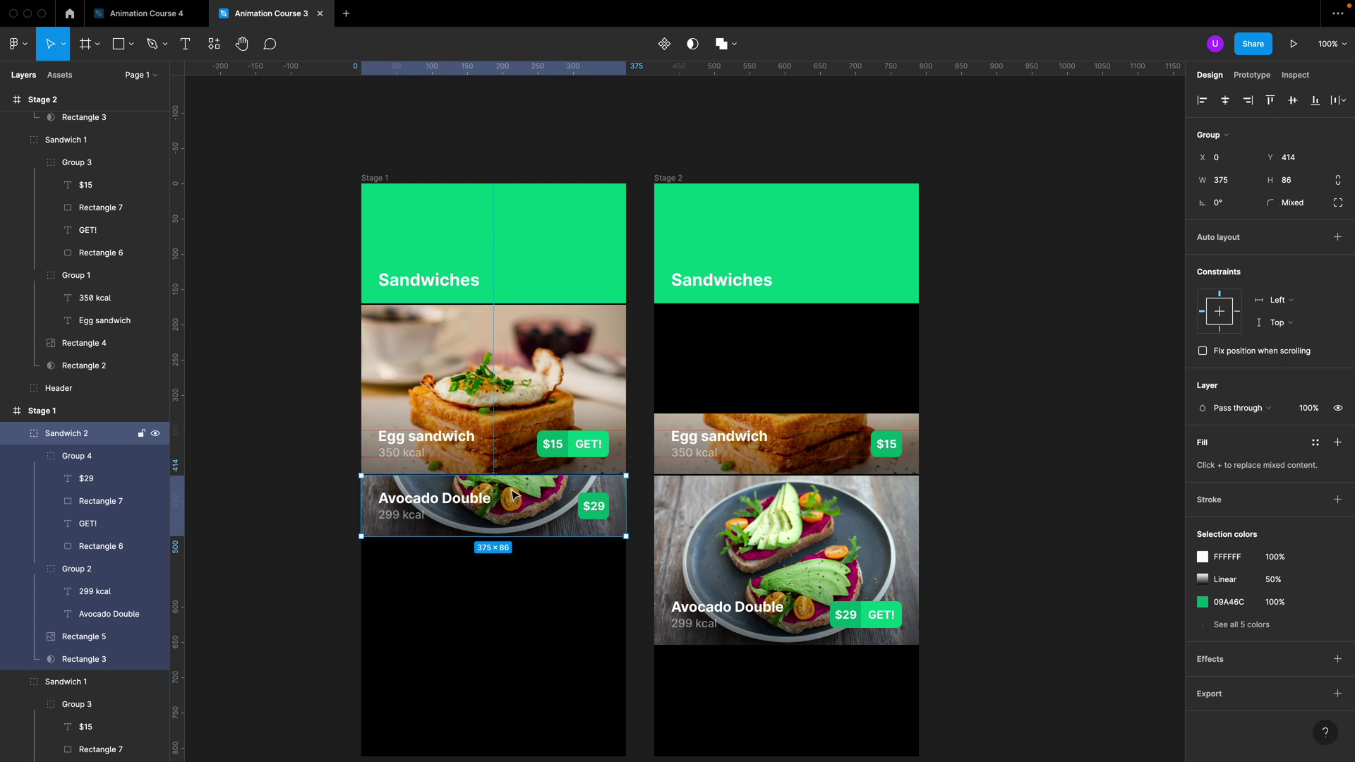
Step: Move Stage 2's Egg sandwich and Avocado Double cards up together so they start at Y 172, just below the header
left_click(1010, 638)
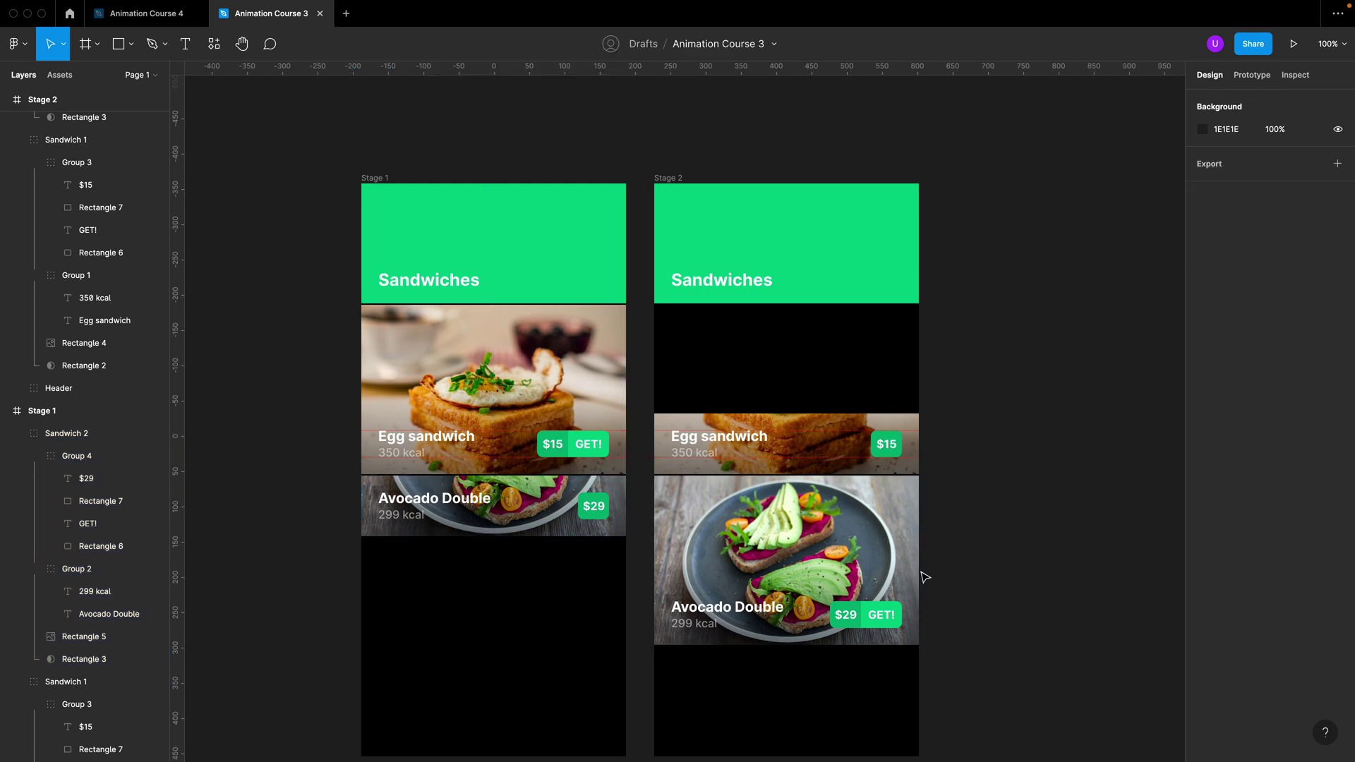
left_click(836, 540)
left_click(832, 430, "shift")
left_click_drag(850, 549, 855, 441)
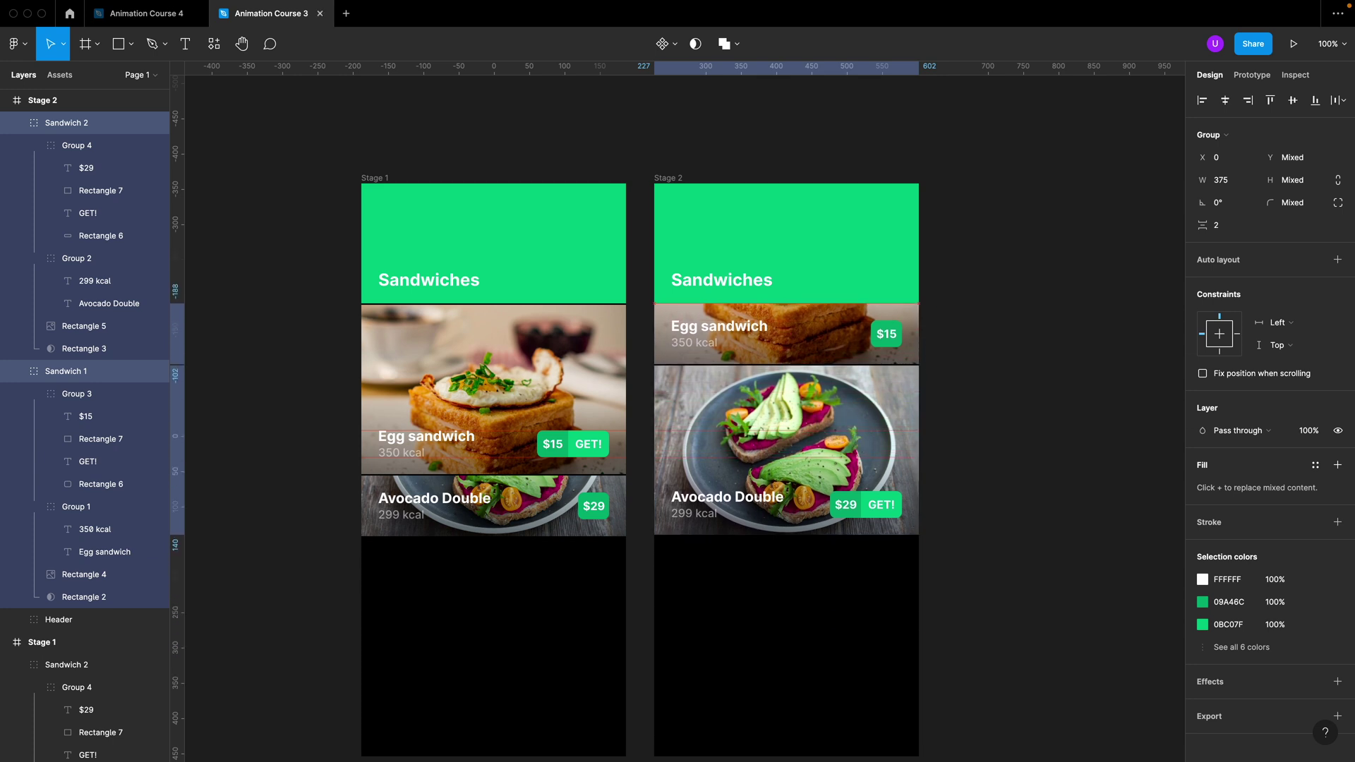
left_click(1023, 517)
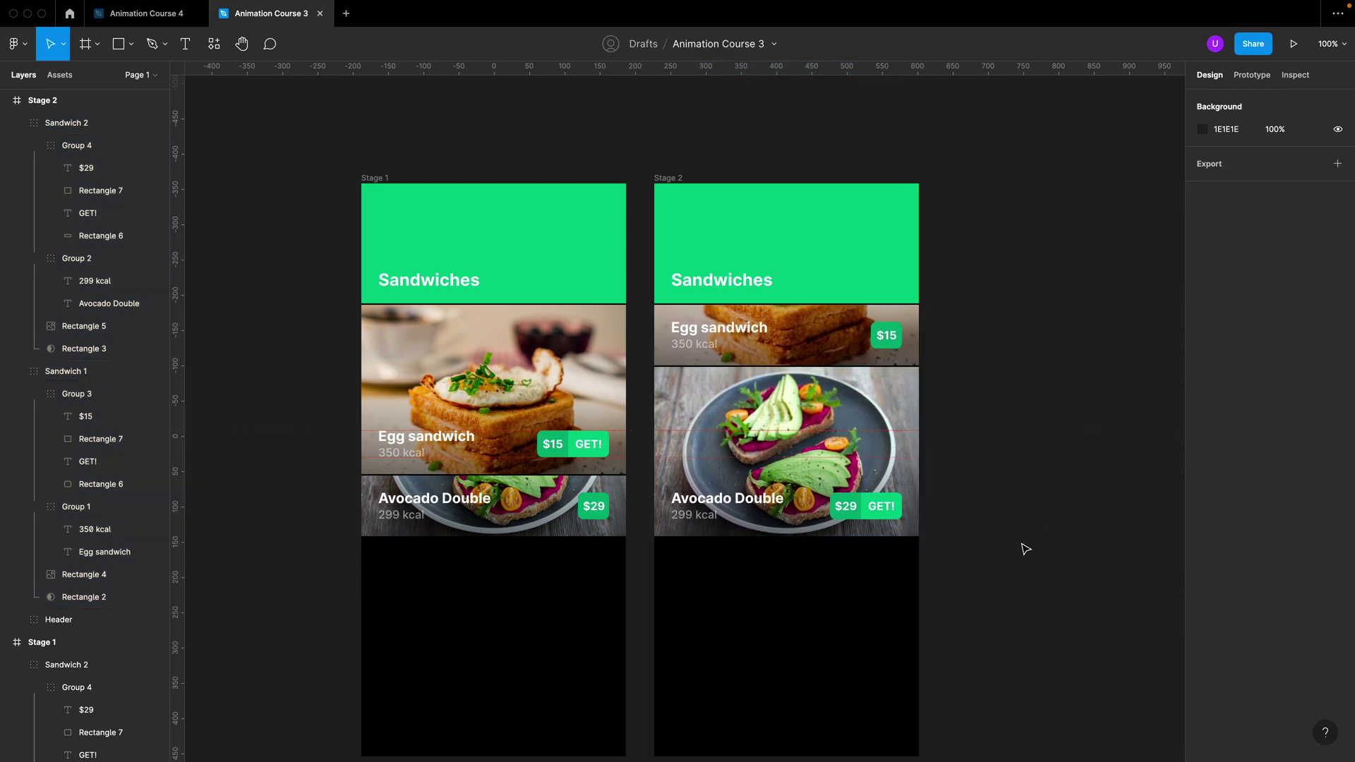
Step: Move Stage 1's Avocado Double image down inside its collapsed card to Y 328, and enlarge it around its centre to 415 × 266
left_click(551, 531, "super")
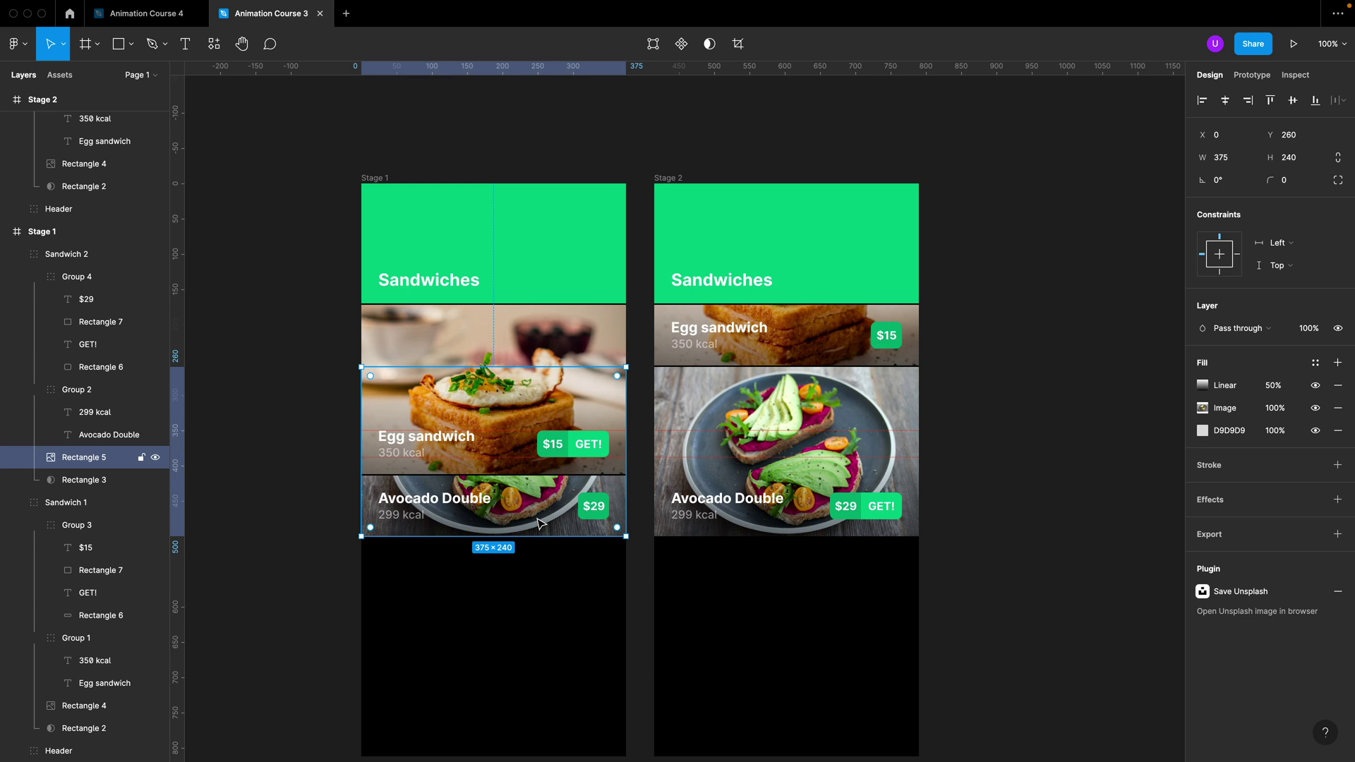
left_click_drag(537, 510, 540, 553)
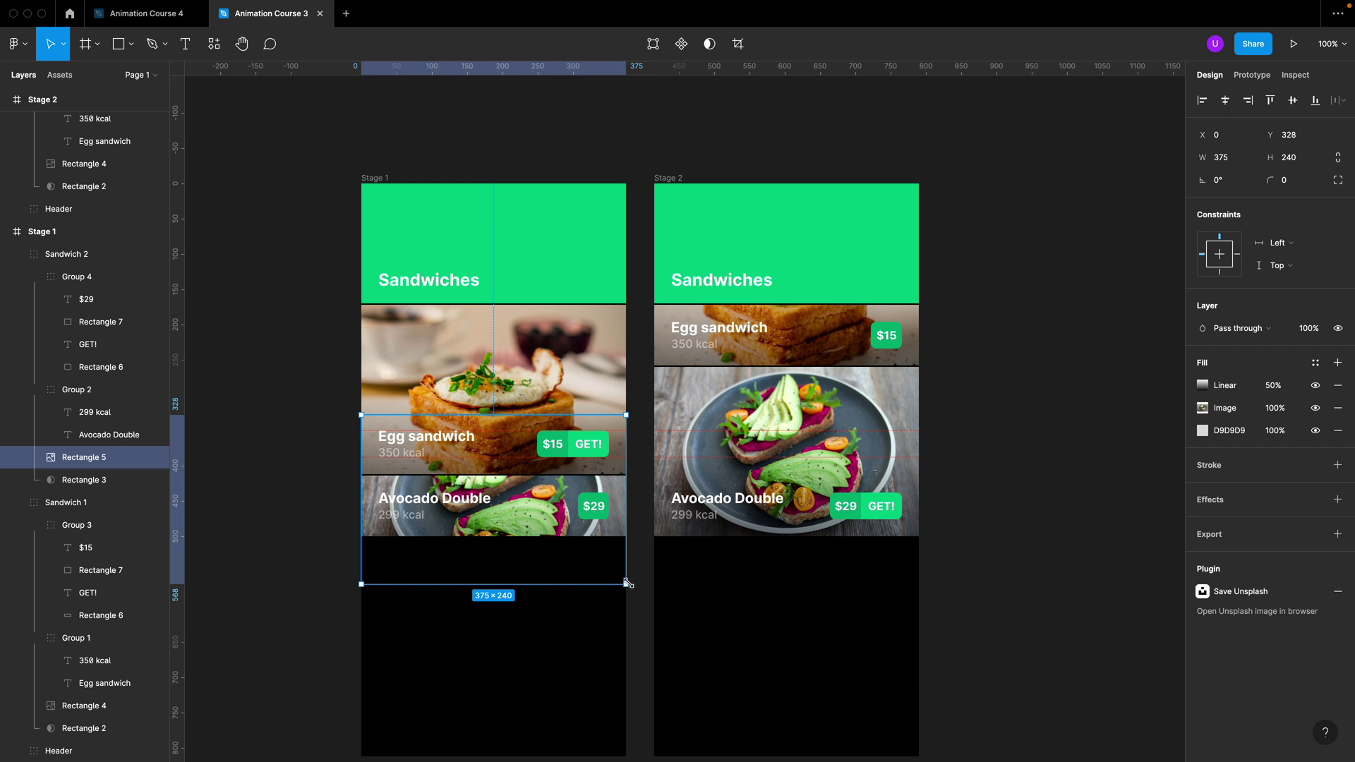
mouse_move(627, 583)
left_mouse_down()
mouse_move(644, 602)
mouse_move(636, 594)
left_mouse_up()
left_click(939, 592)
Step: Move Stage 2's Egg sandwich image down inside its collapsed card to Y 72, and enlarge it around its centre to 413 × 264
left_click(829, 346)
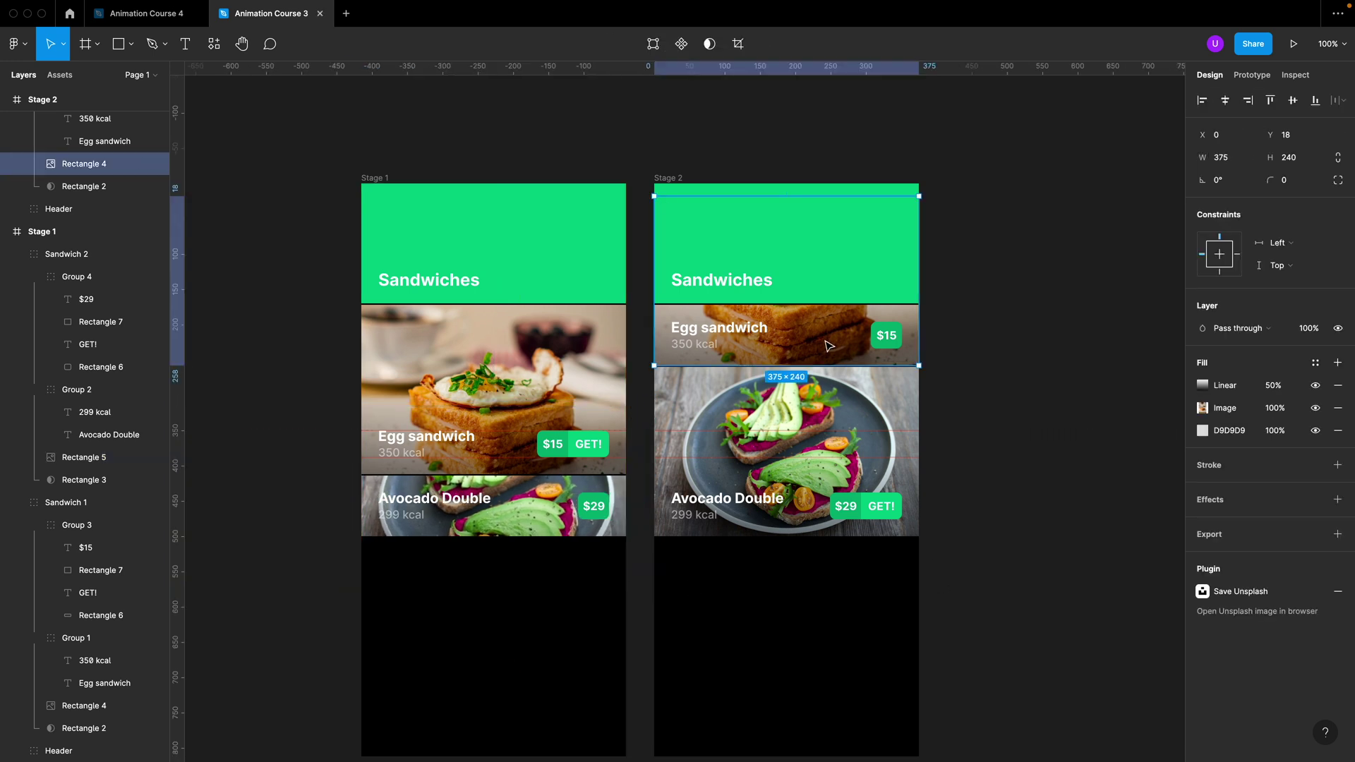
left_click_drag(827, 340, 826, 367)
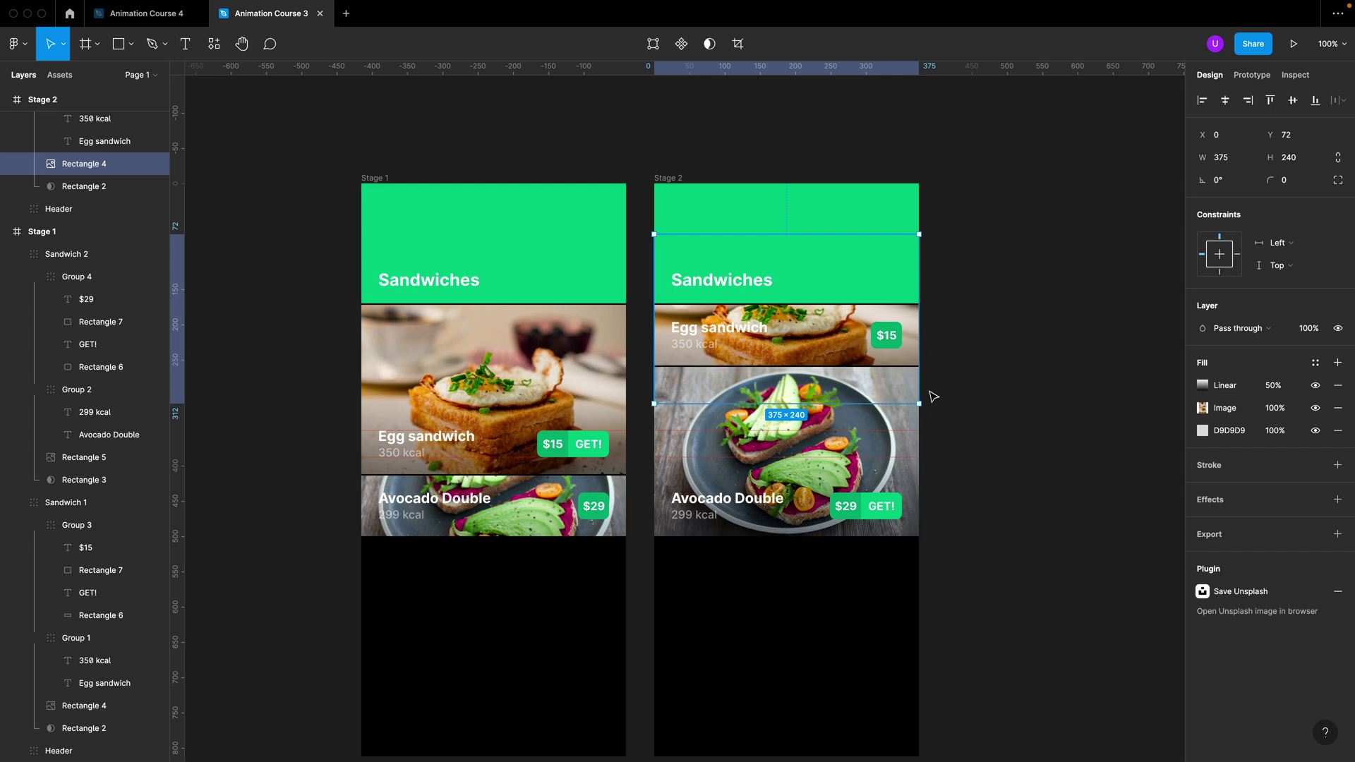
left_click_drag(921, 401, 931, 412)
left_click(996, 398)
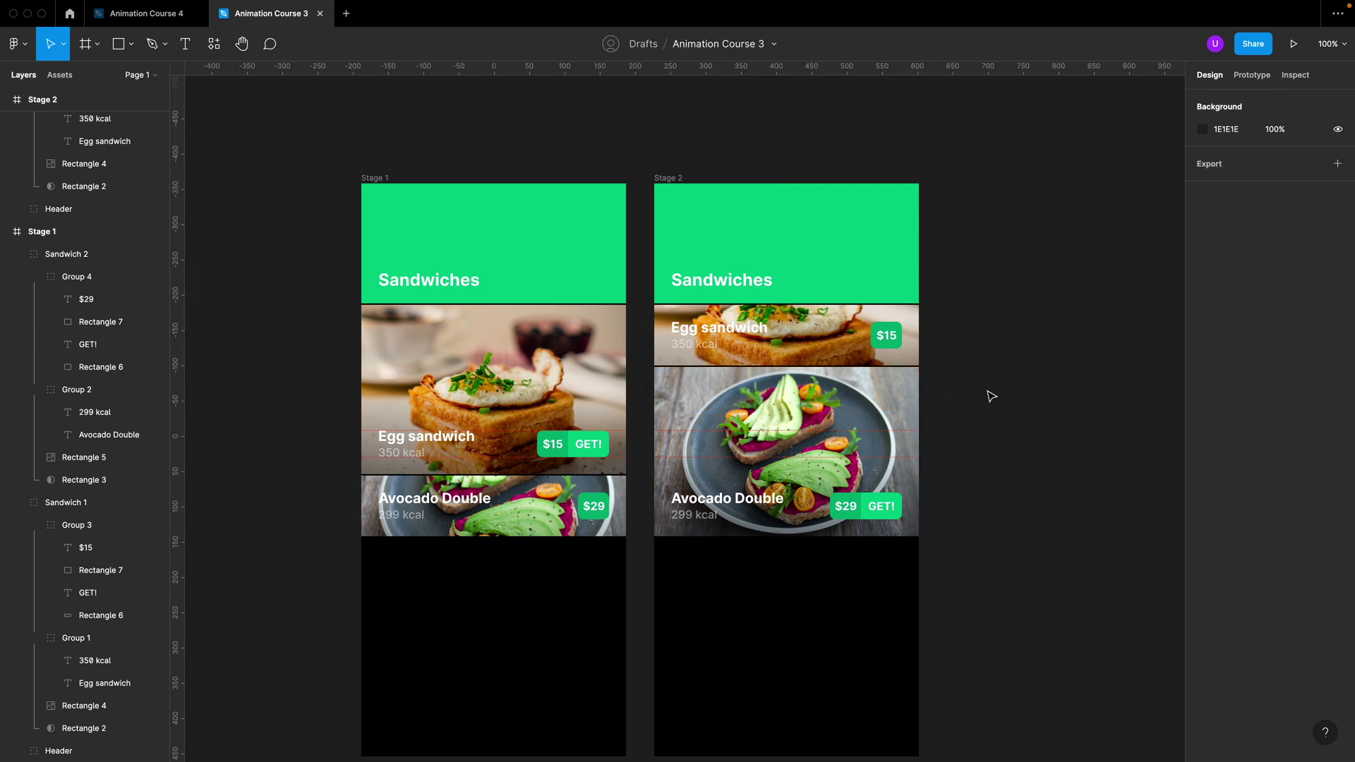
Step: Toggle the linear gradient fill of Stage 2's Egg sandwich image to check its effect, and set its opacity to 100%
double_click(817, 342)
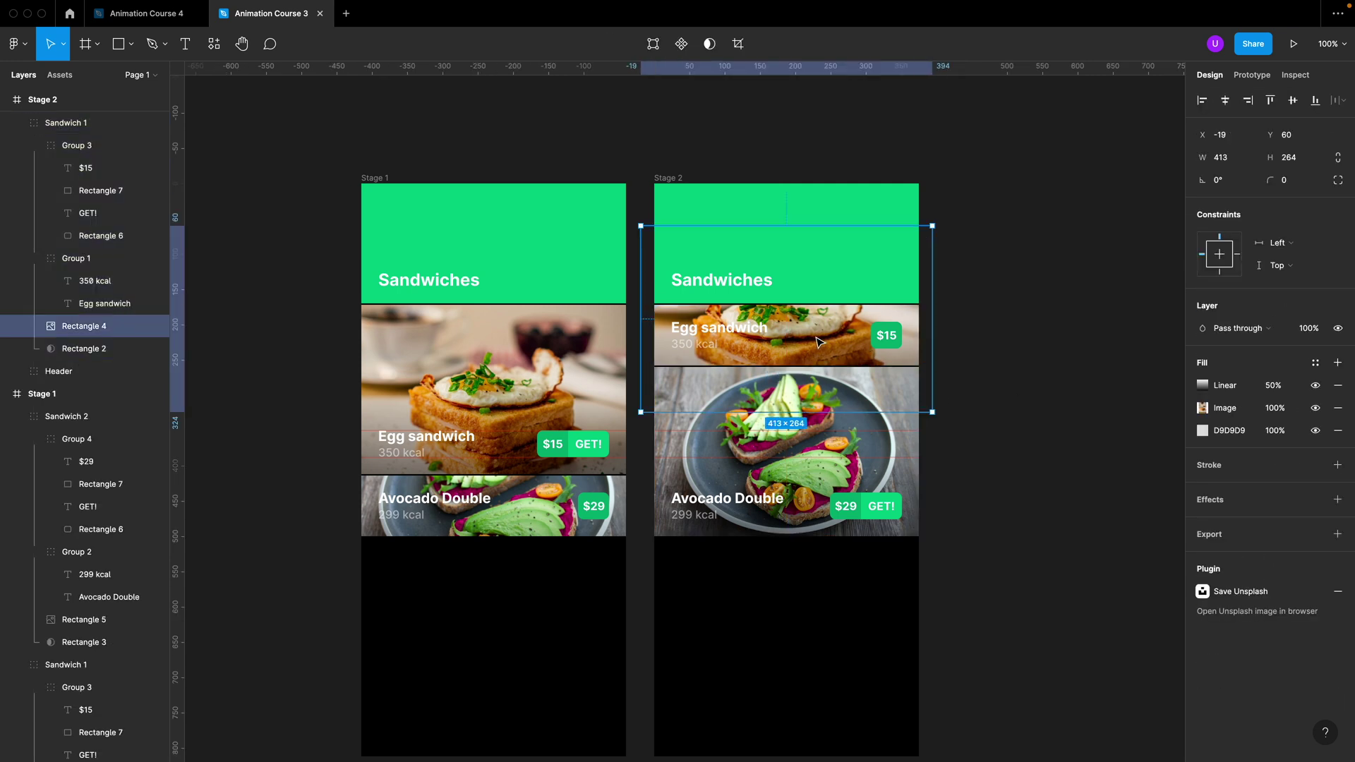
left_click(1259, 384)
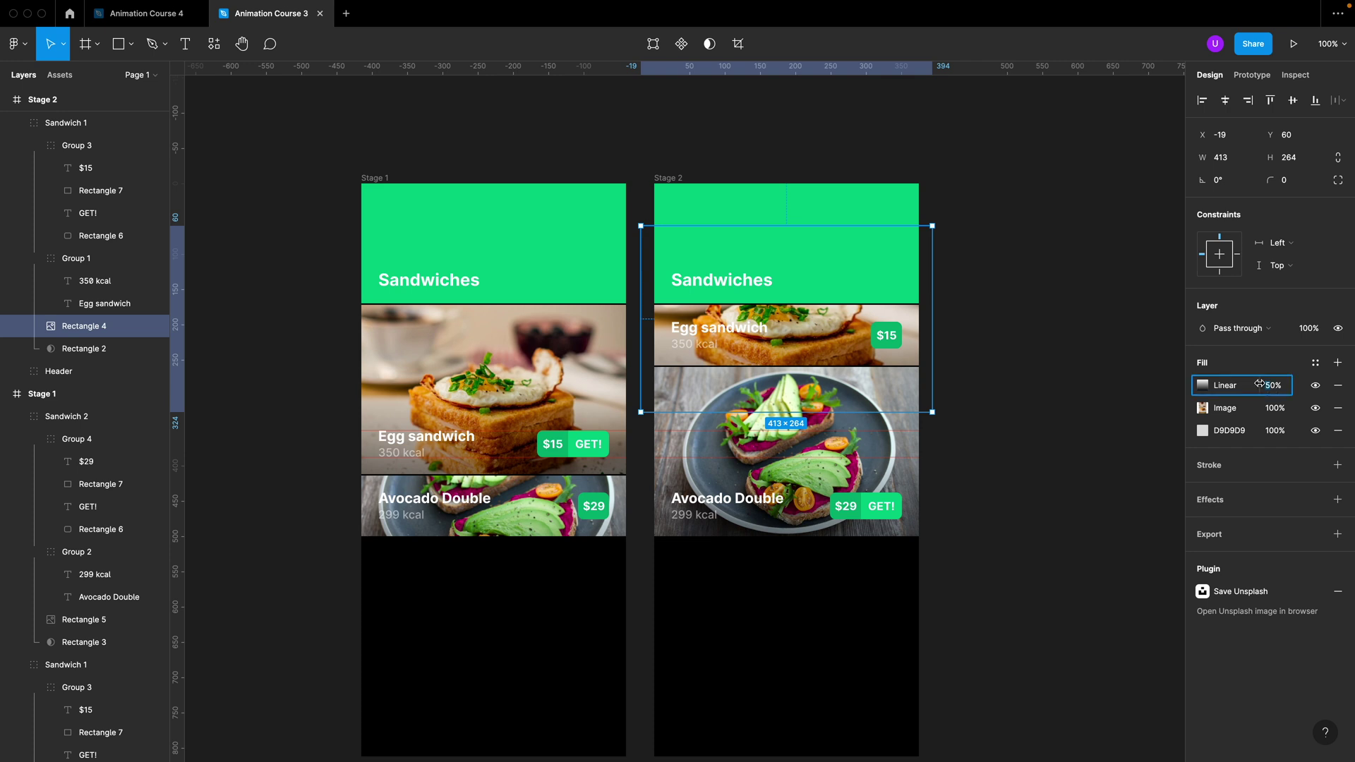
left_click(1316, 385)
left_click(1315, 385)
left_click(1315, 387)
left_click(1316, 387)
left_click(1278, 388)
type("100")
key("Return")
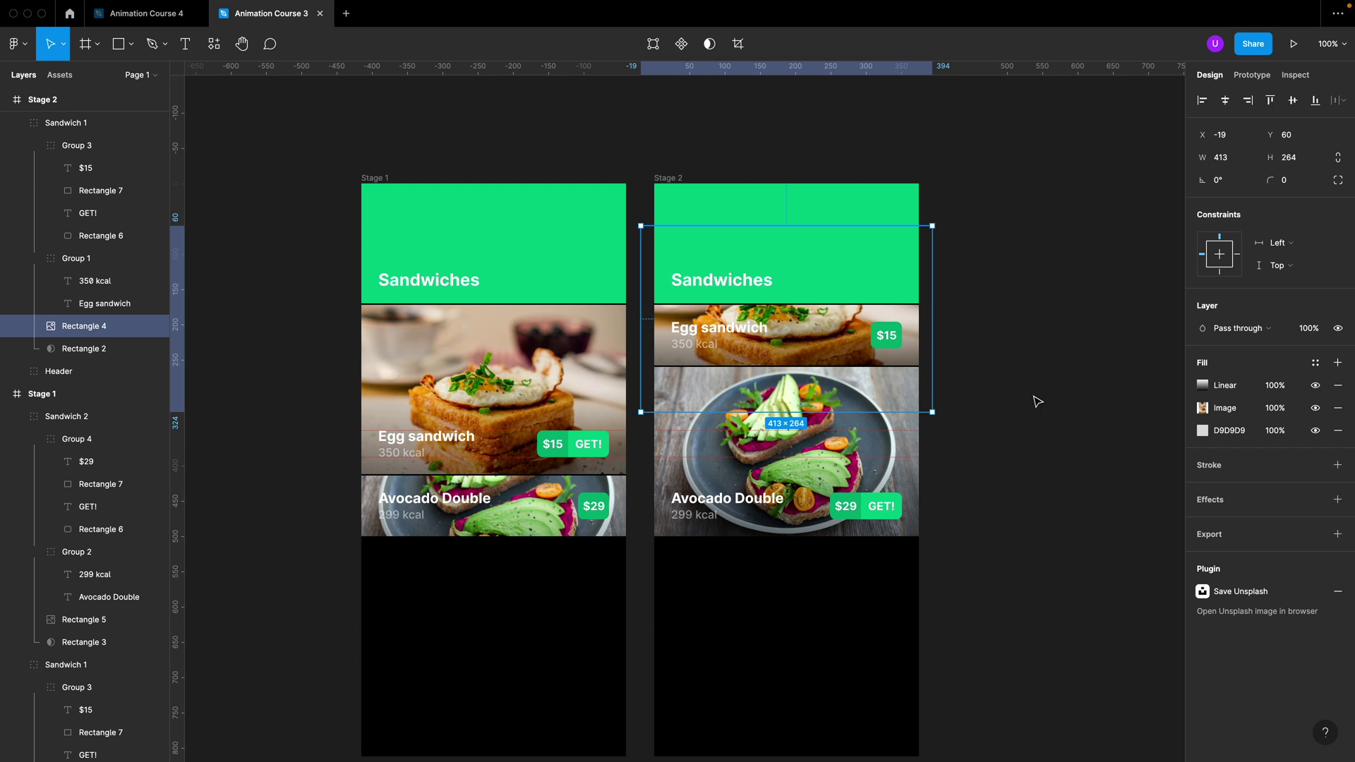
Step: Fit the linear gradient of Stage 2's Egg sandwich image between the collapsed card's top and bottom edges, and set its opacity to 70%
left_click(1203, 385)
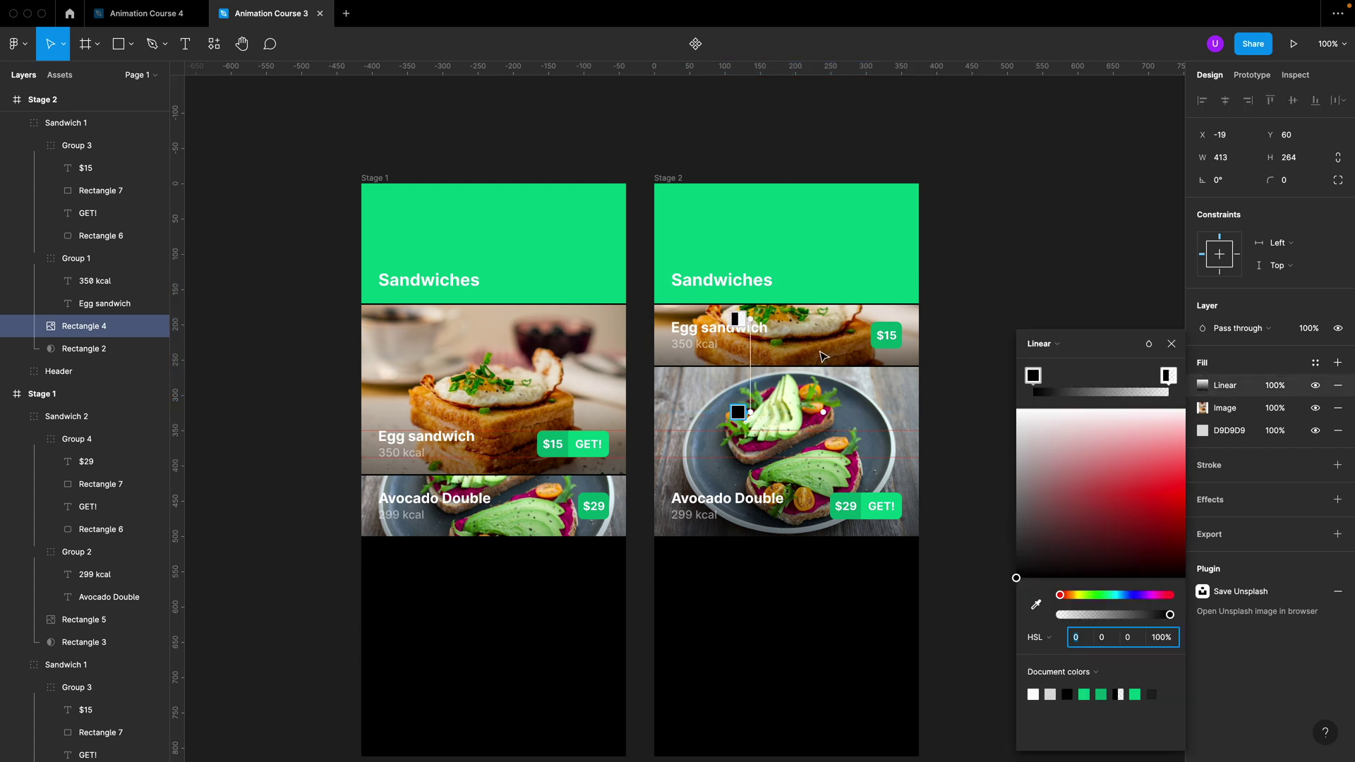
left_click_drag(752, 321, 751, 303)
left_click_drag(750, 413, 756, 365)
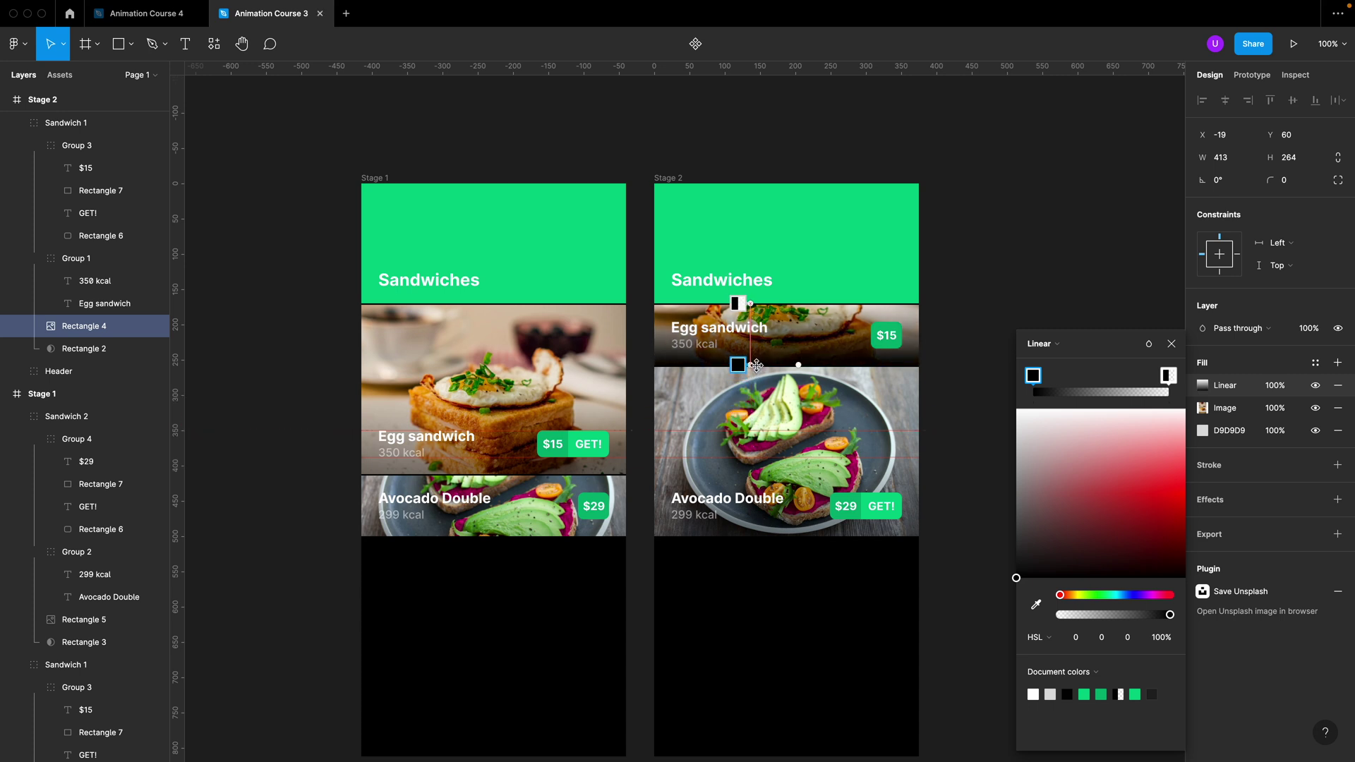
left_click(1276, 384)
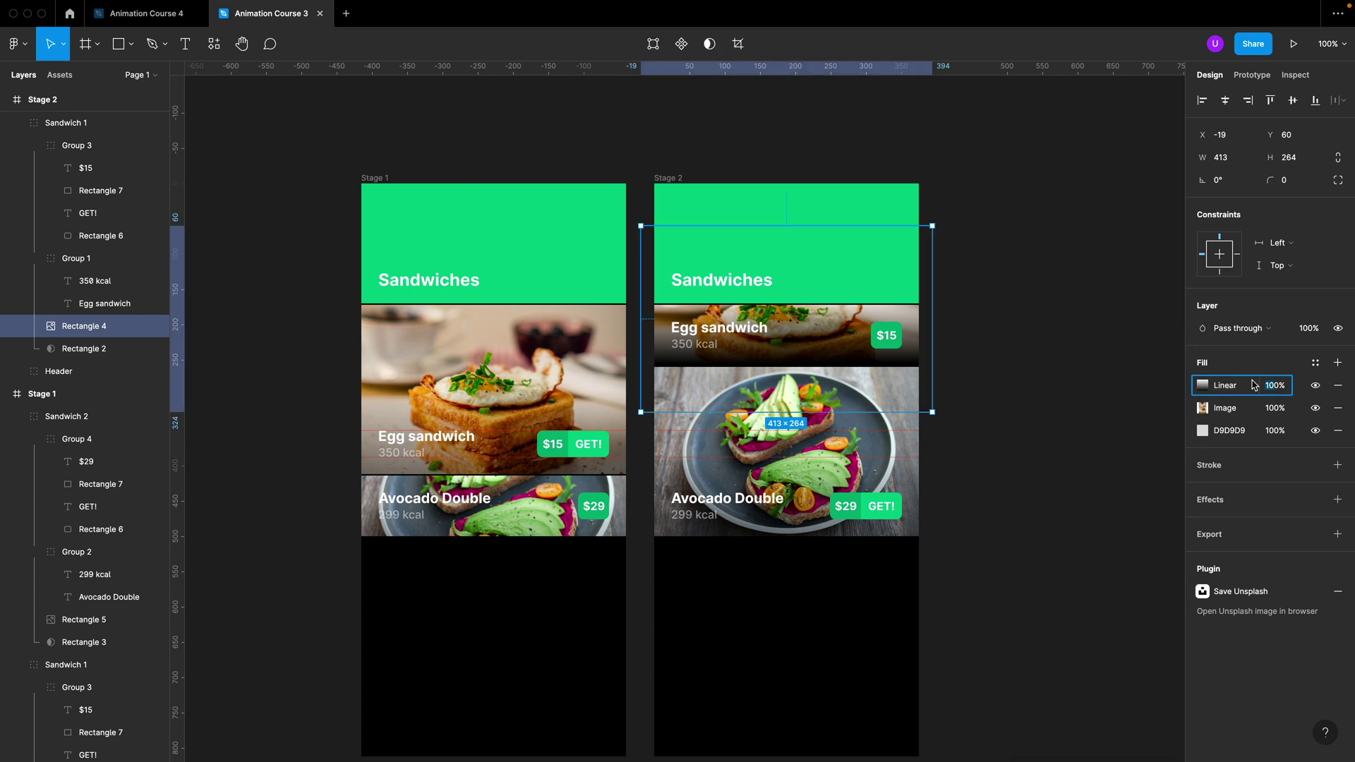
type("70")
key("Return")
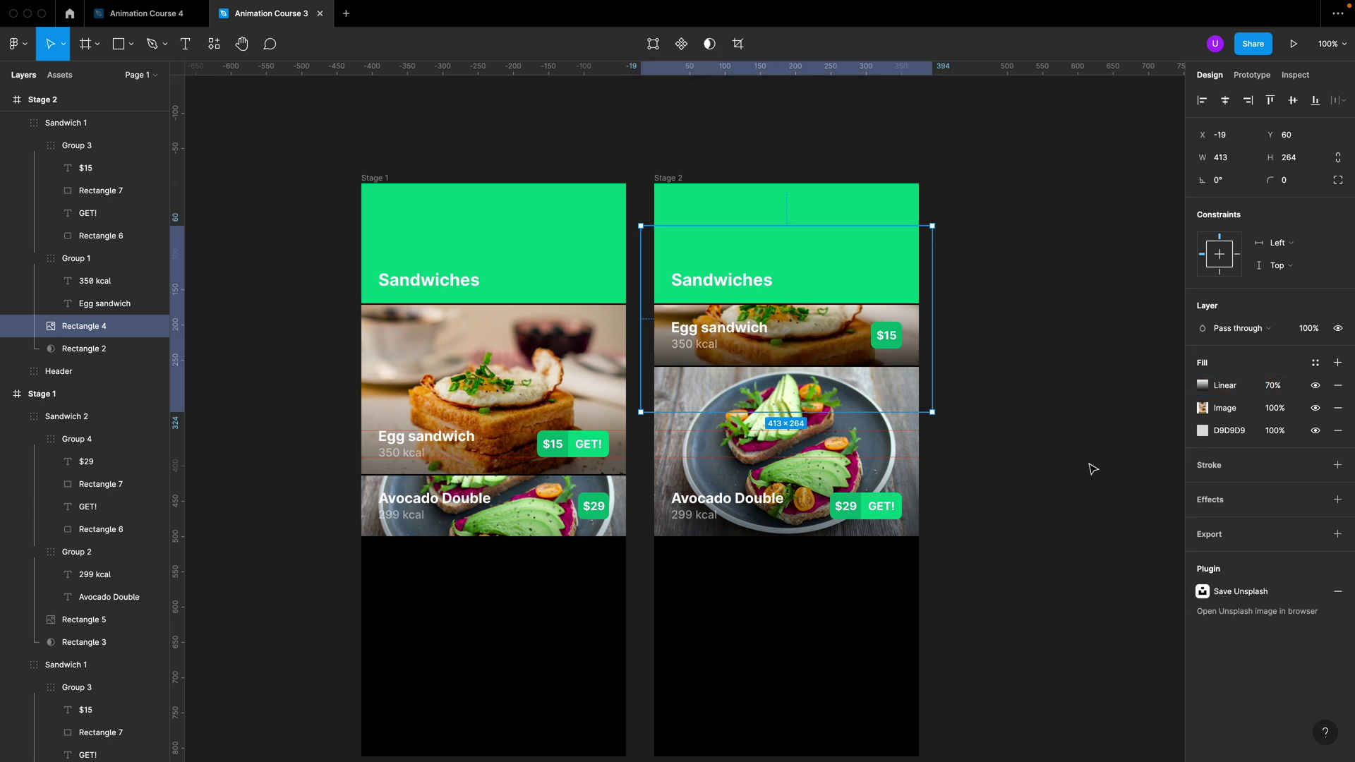
left_click(991, 490)
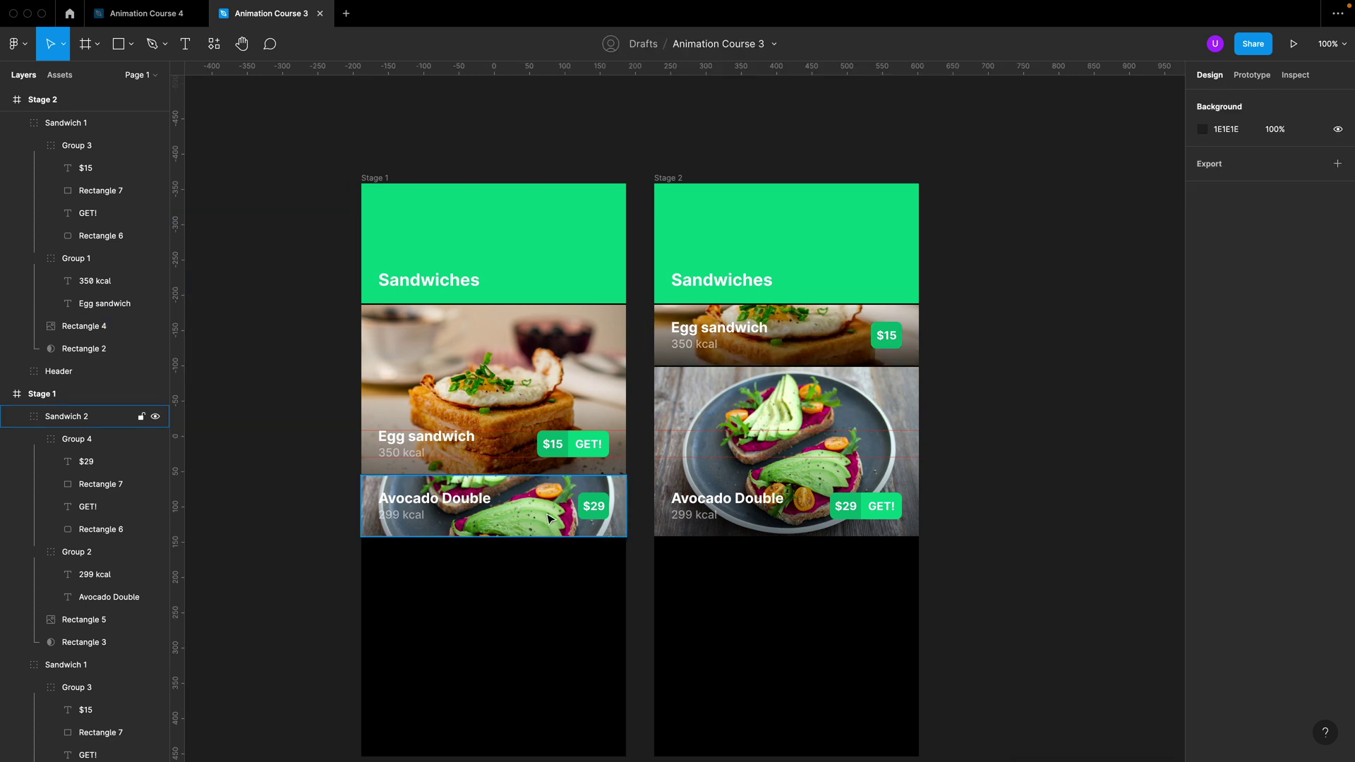
Step: Set the linear gradient of Stage 1's Avocado Double image to 70% opacity and fit it between the collapsed card's top and bottom edges
double_click(573, 537)
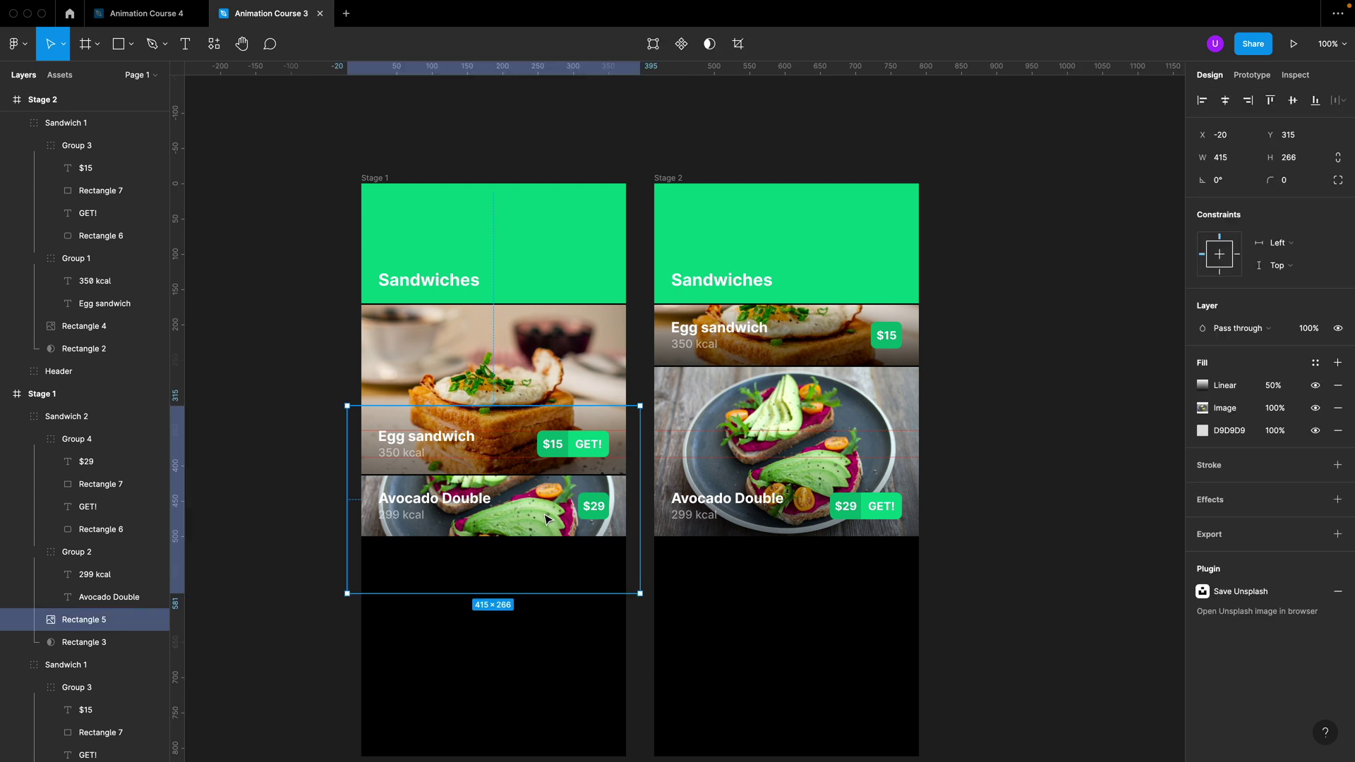
left_click(1264, 391)
type("70")
key("Return")
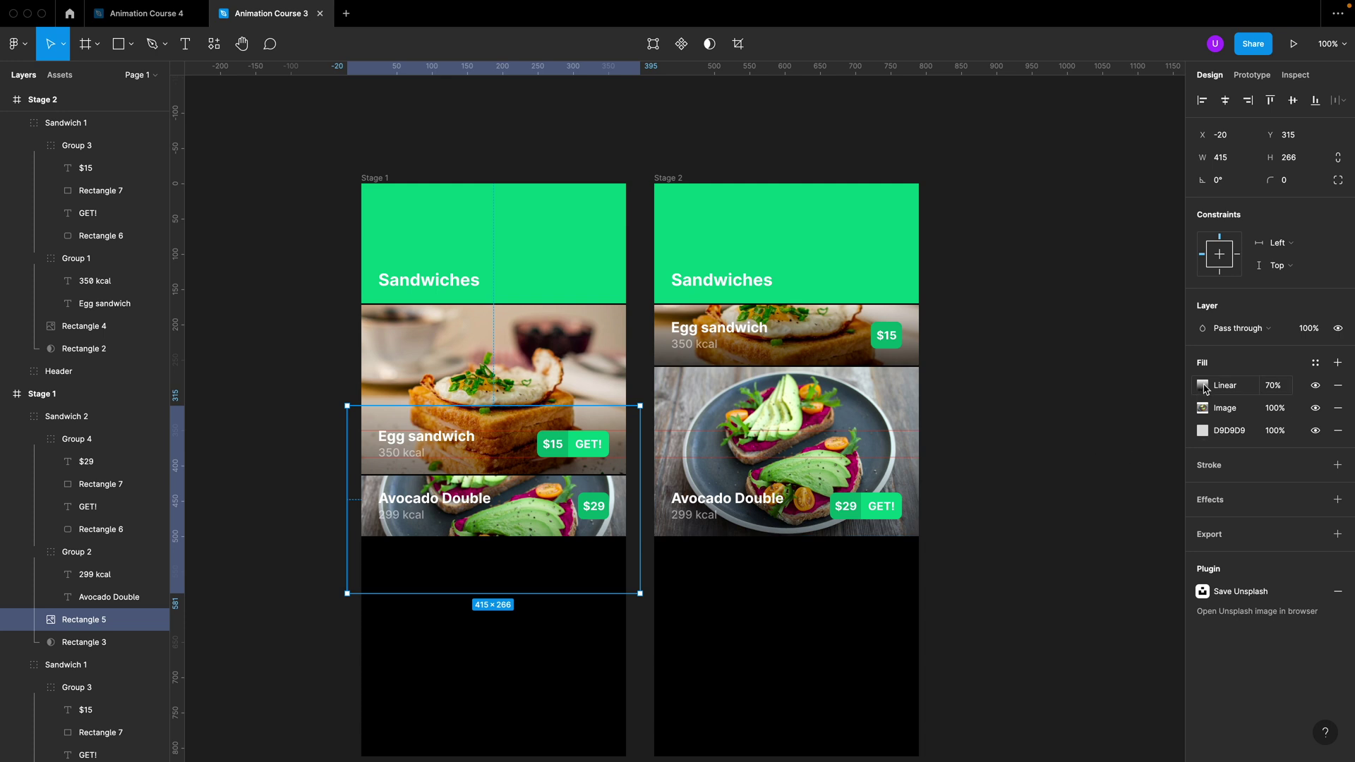
left_click(1202, 385)
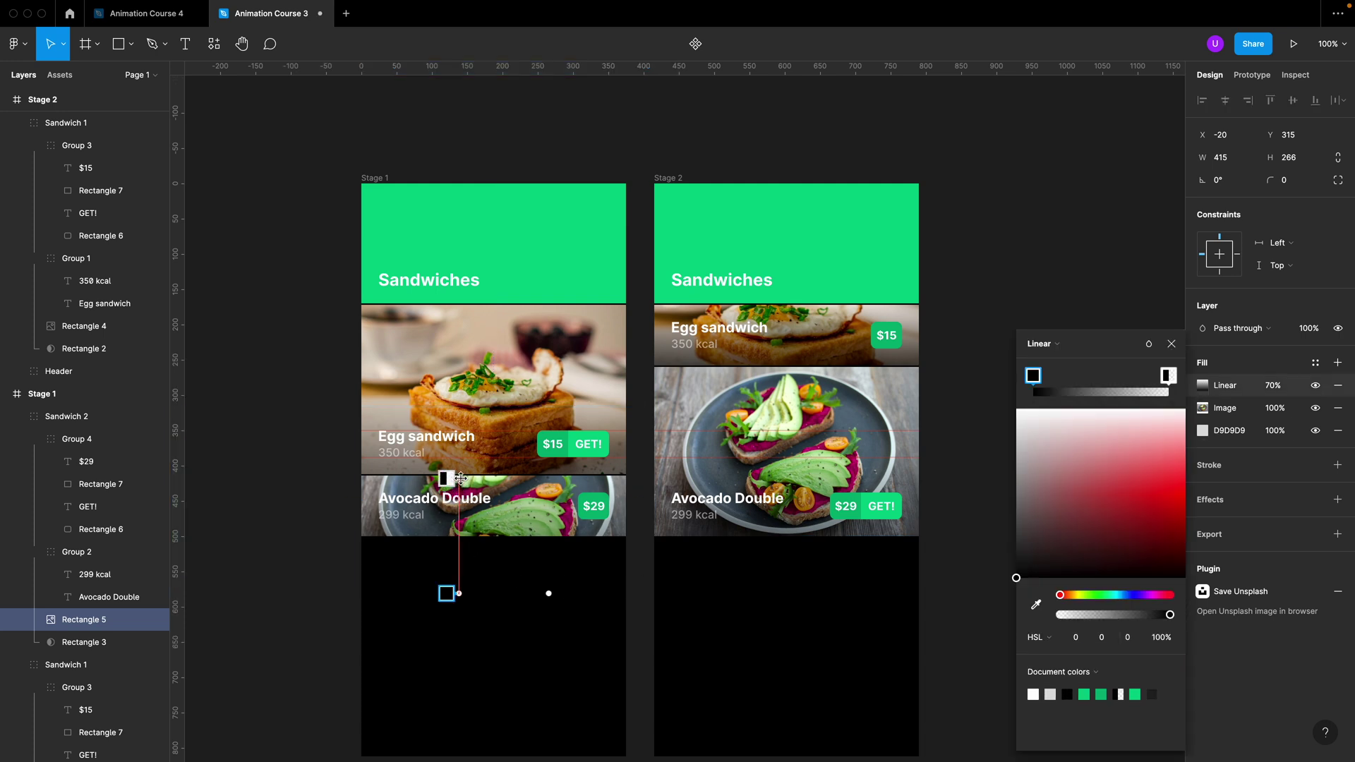
left_click_drag(458, 593, 465, 536)
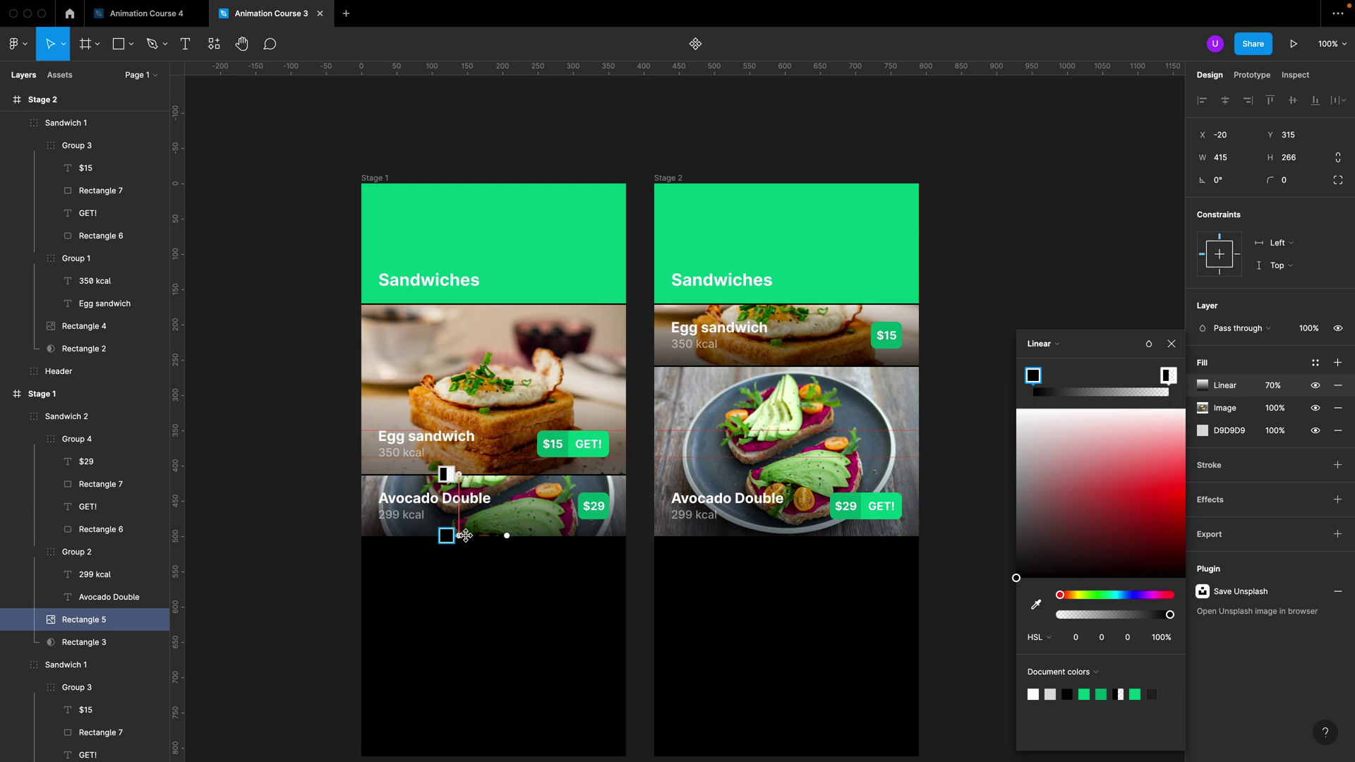
left_click(507, 625)
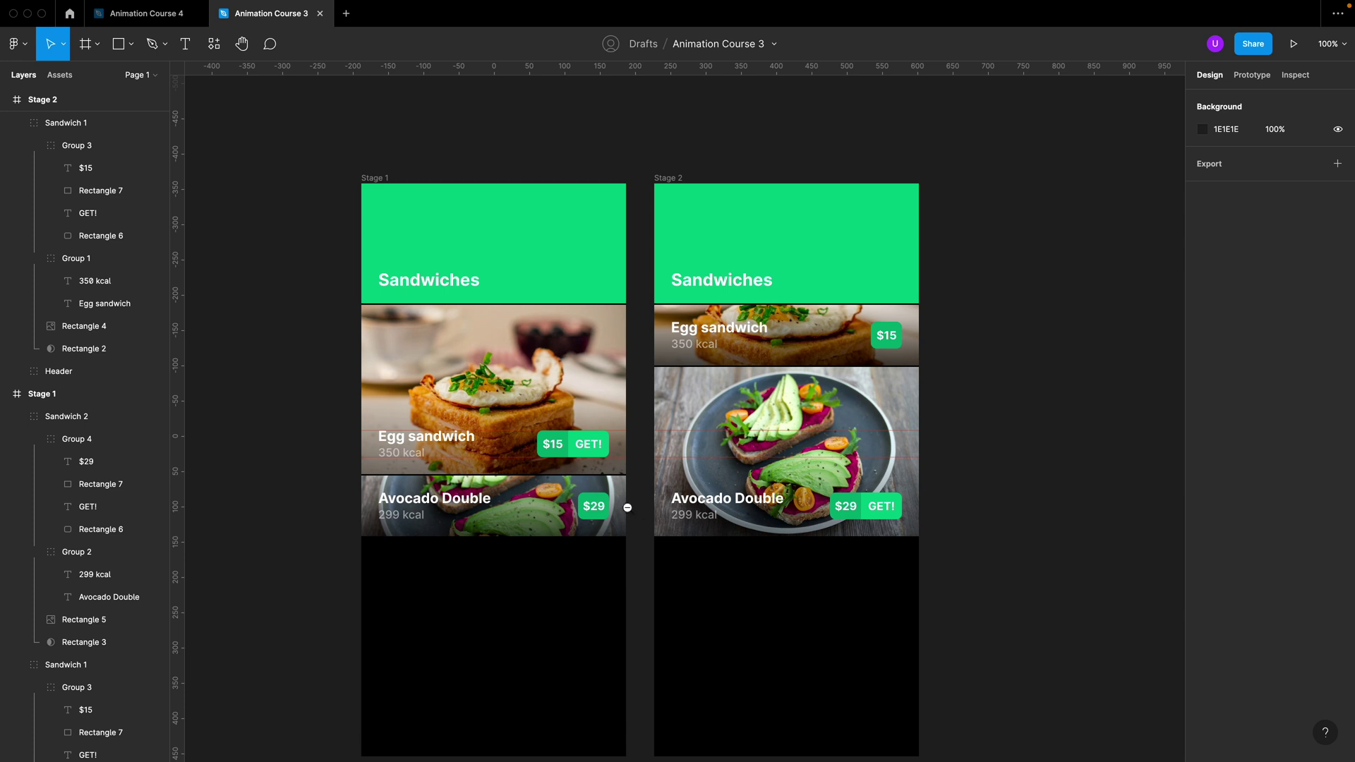
Step: Connect Stage 1's collapsed Avocado Double card to the Stage 2 frame with an On tap interaction using Smart animate
left_click(374, 179)
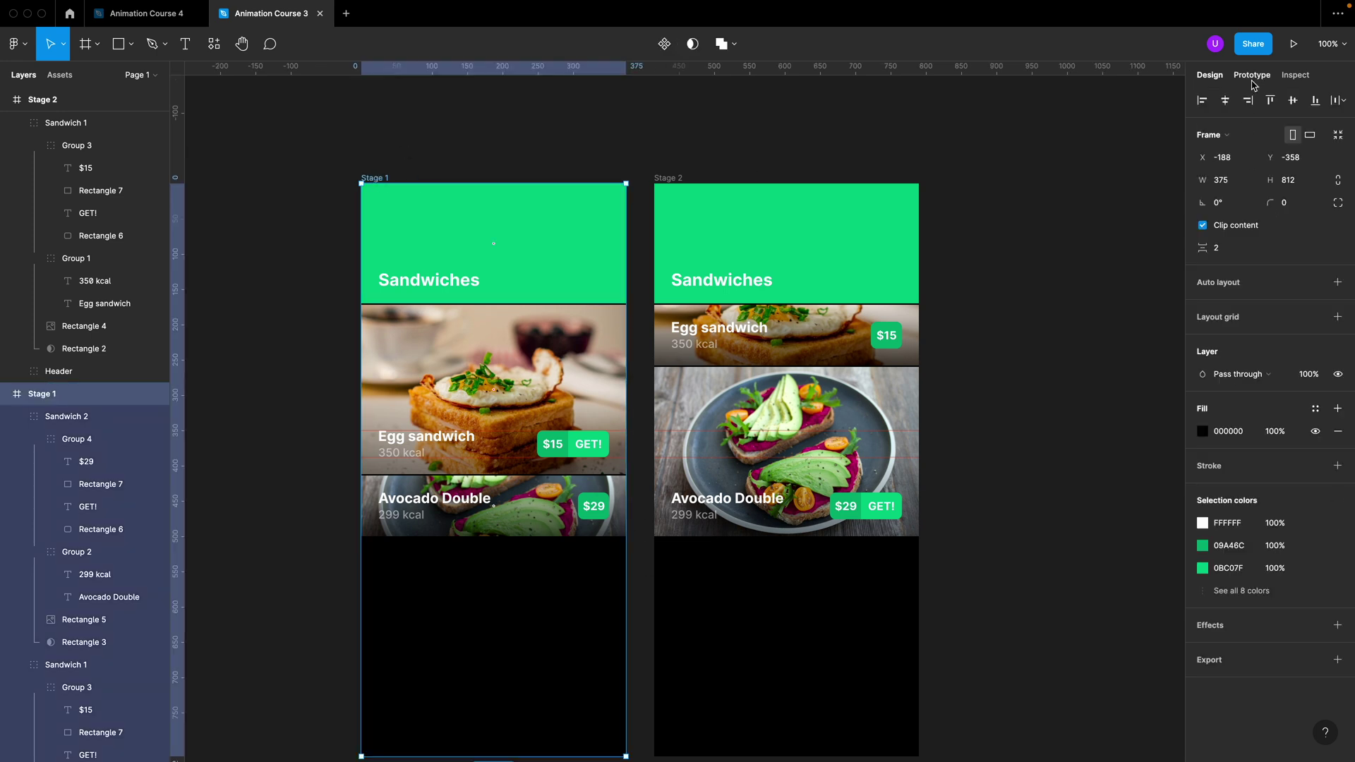
left_click(1252, 76)
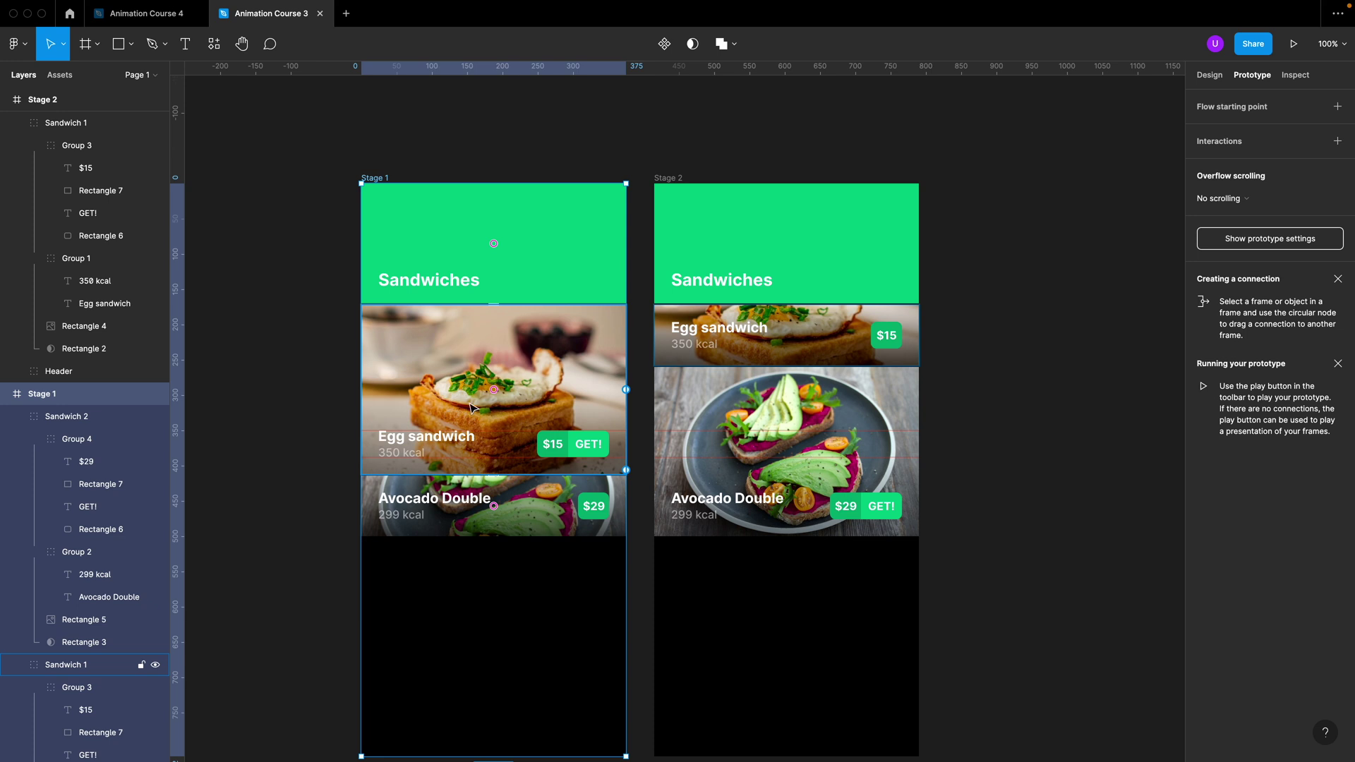
left_click(557, 526)
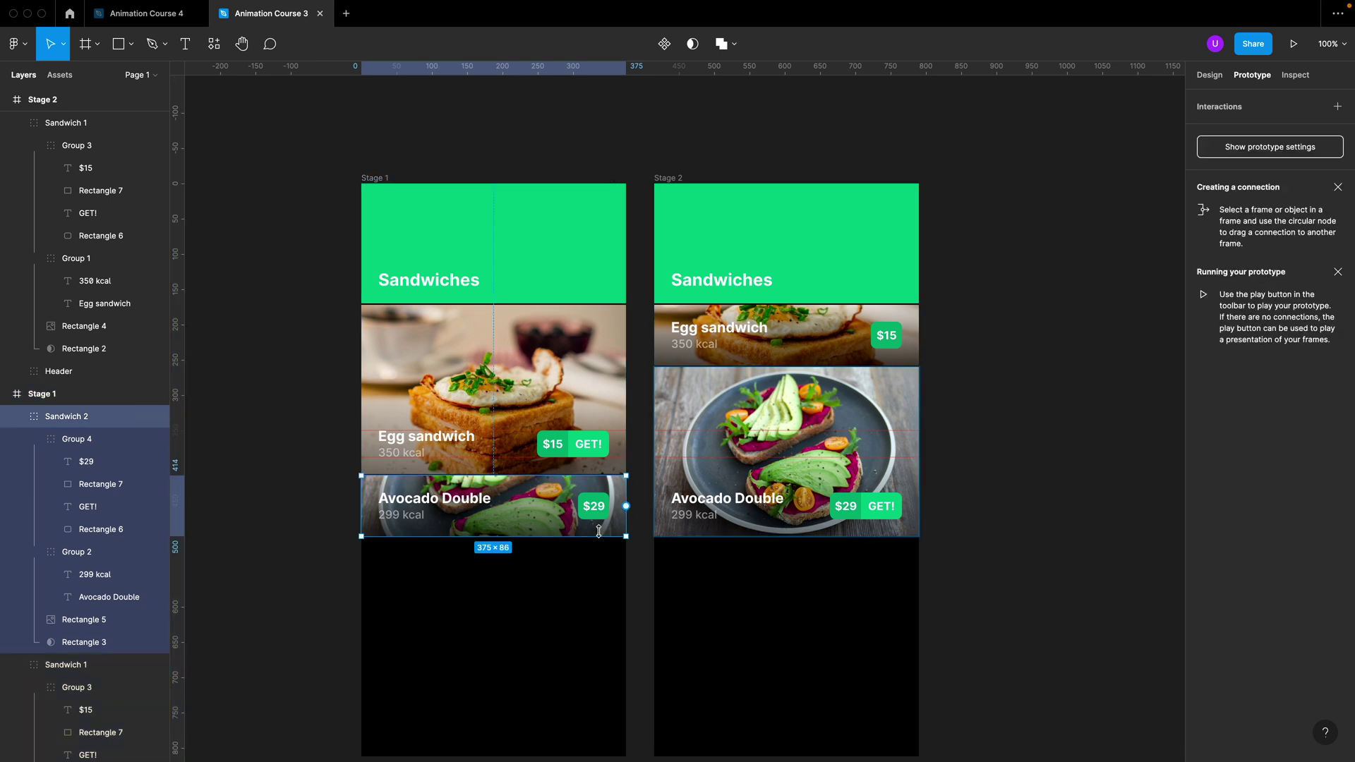
left_click_drag(626, 506, 713, 453)
left_click(1064, 348)
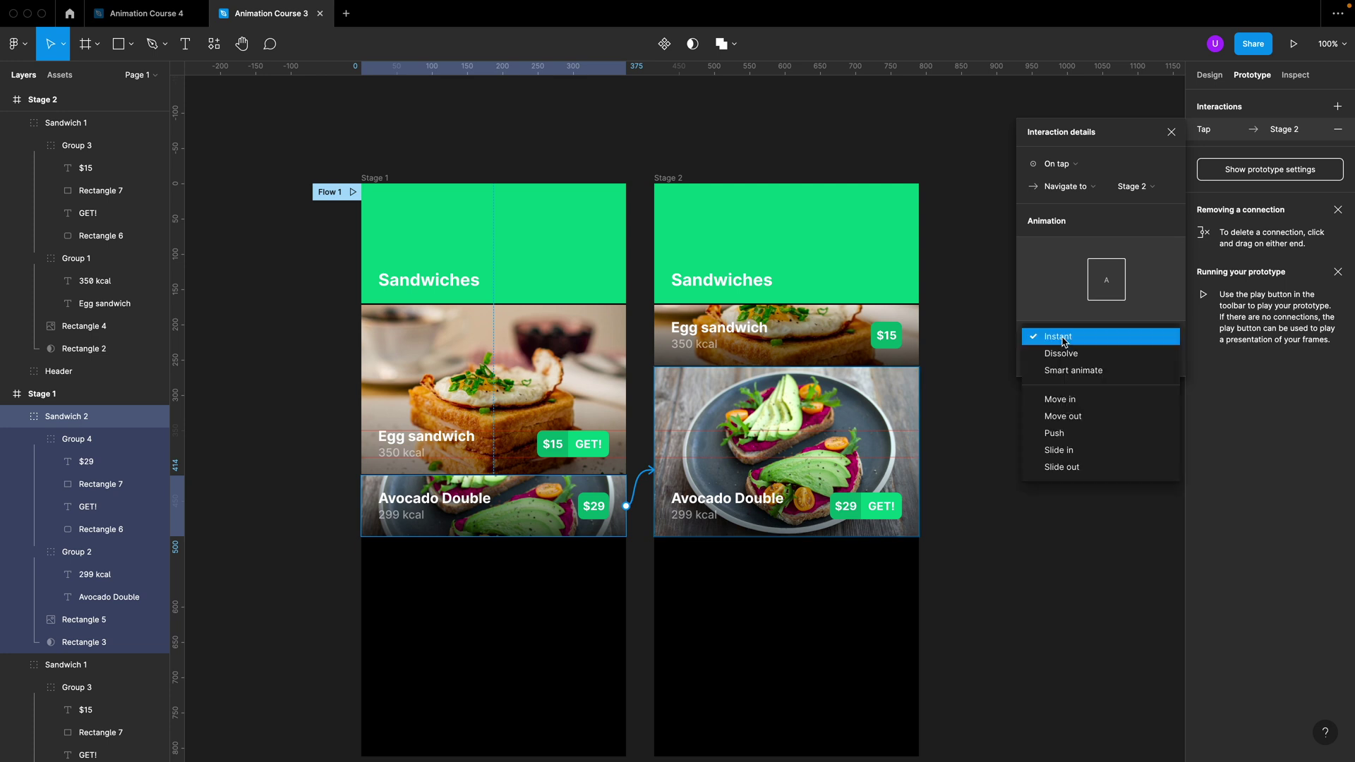
left_click(1075, 372)
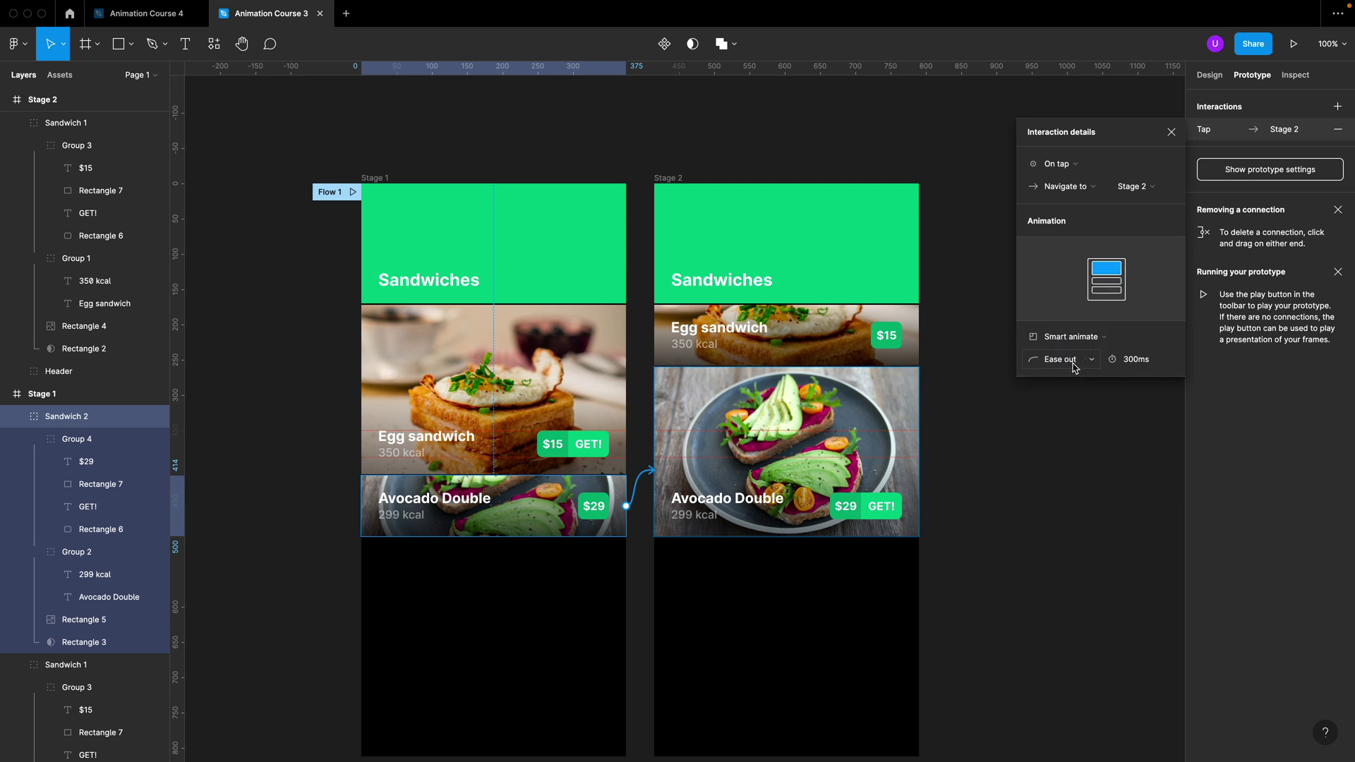
Step: Keep Ease out easing for the Avocado Double card's interaction and set its duration to 400 ms
left_click(1072, 362)
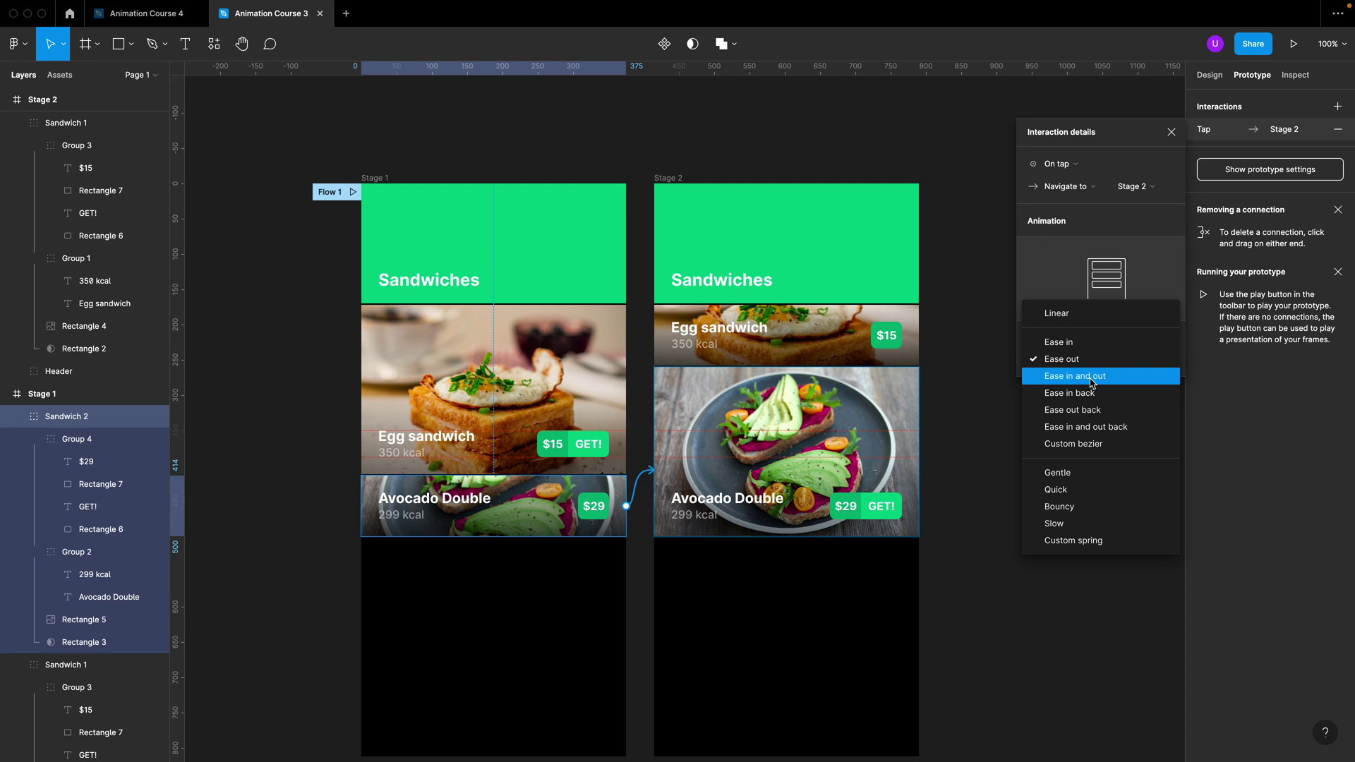
left_click(1087, 360)
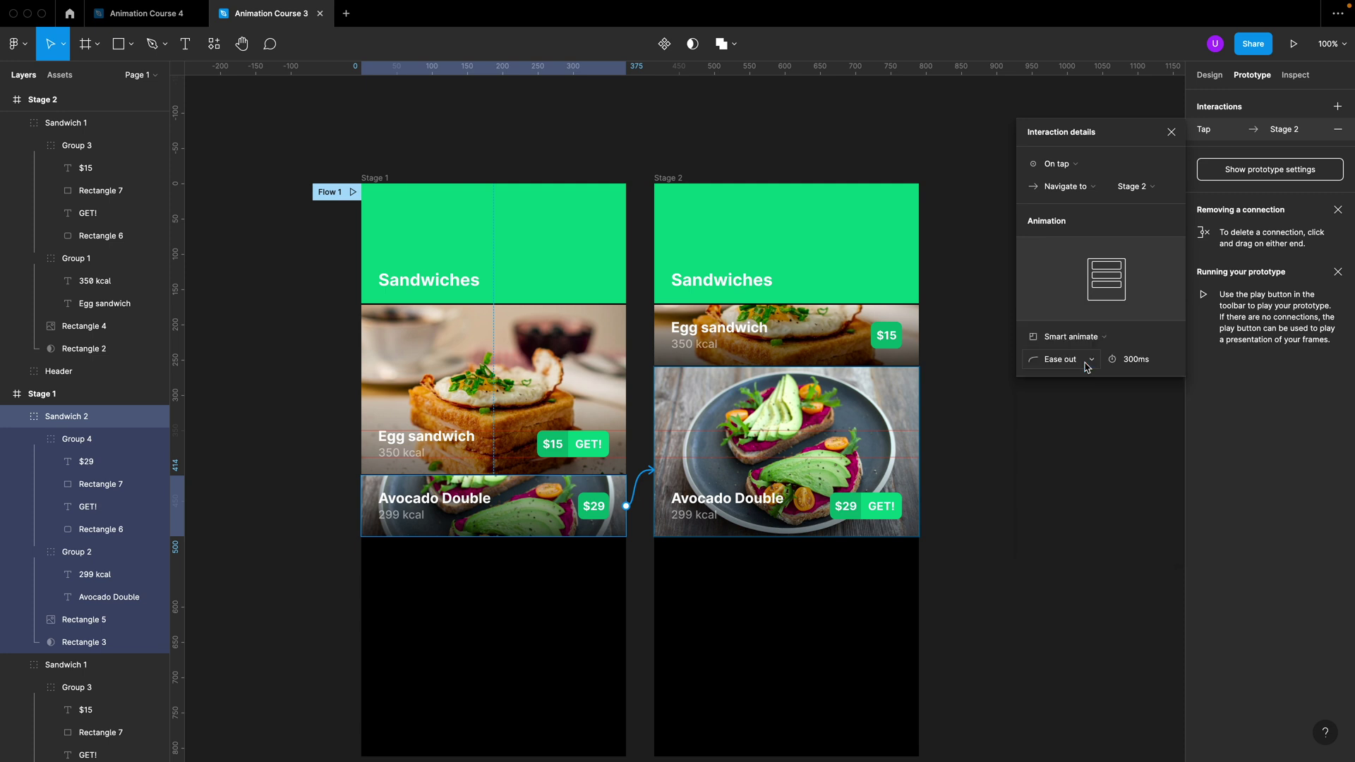
left_click(1130, 362)
type("4")
key("Return")
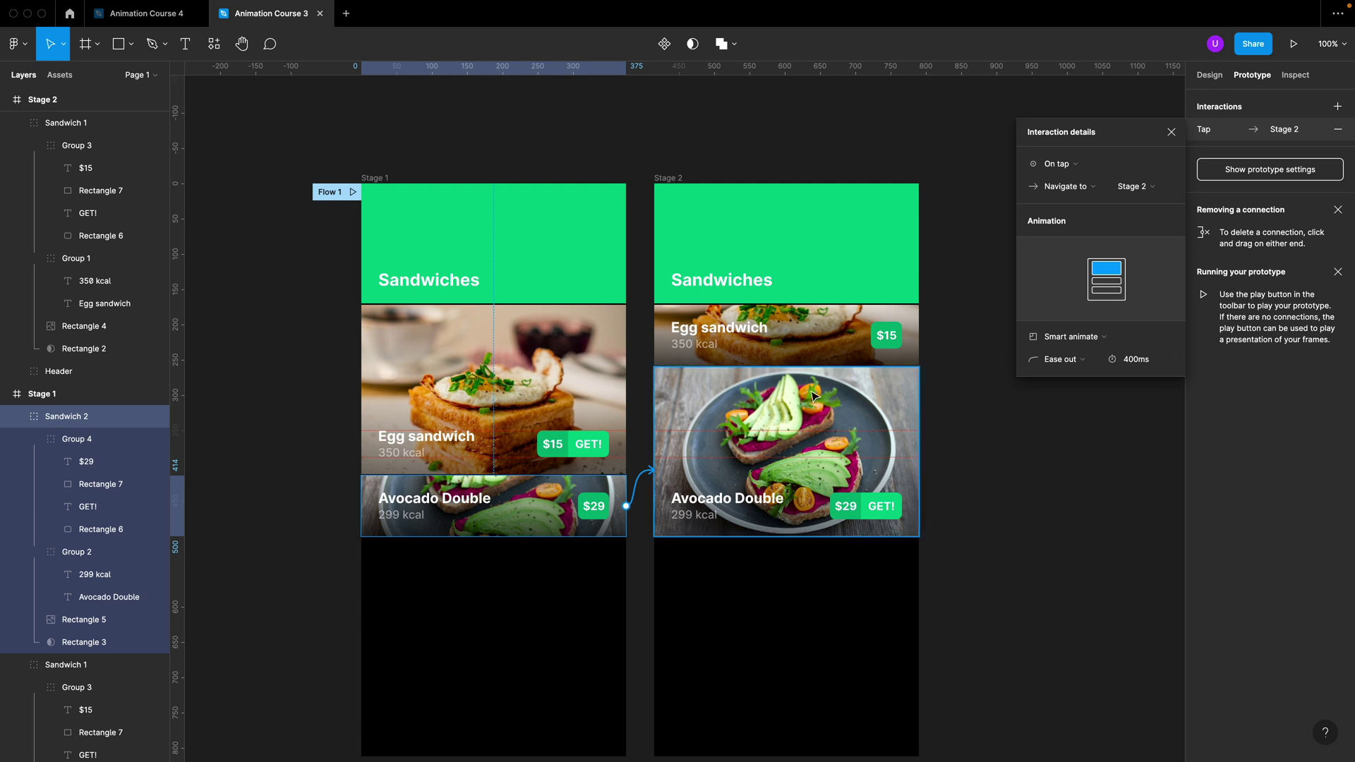
Step: Connect Stage 2's collapsed Egg sandwich card back to the Stage 1 frame with an On tap, Smart animate interaction
left_click(758, 350)
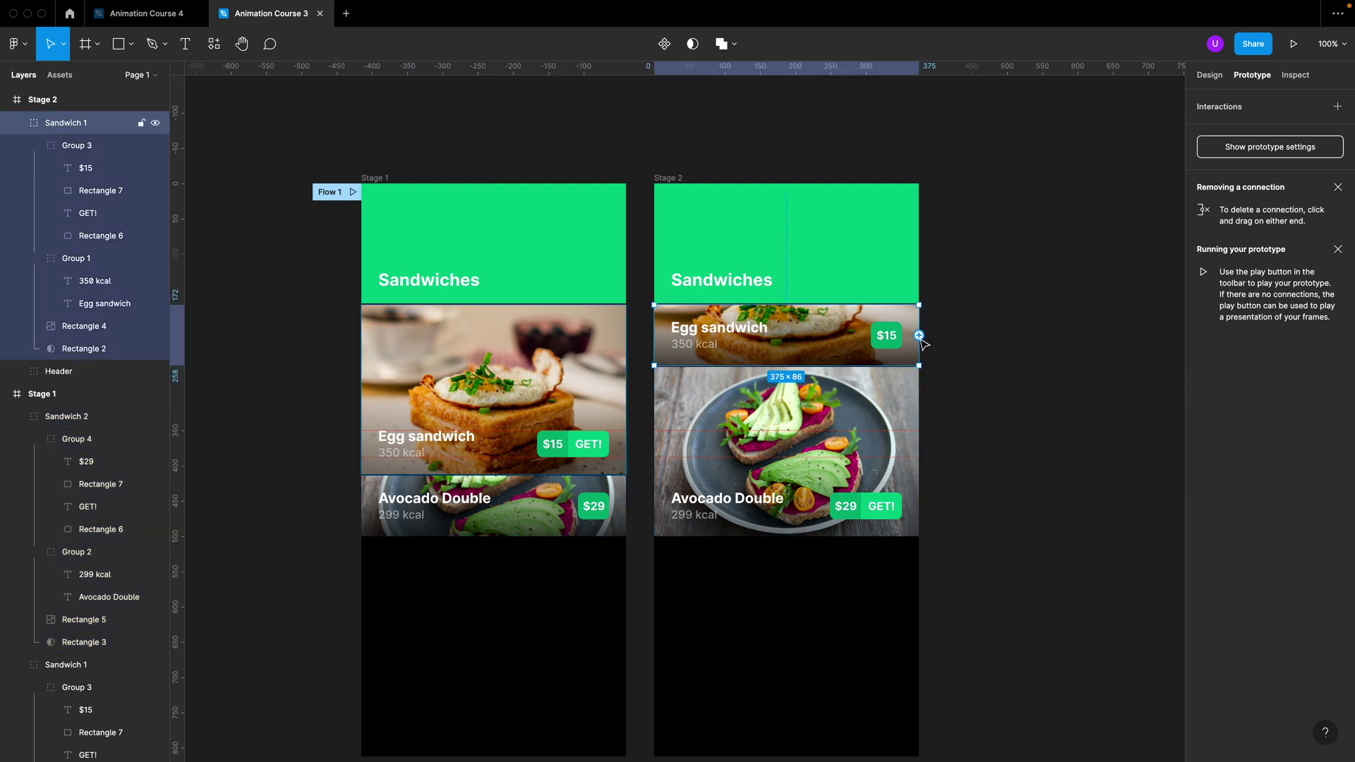
left_click_drag(919, 335, 587, 417)
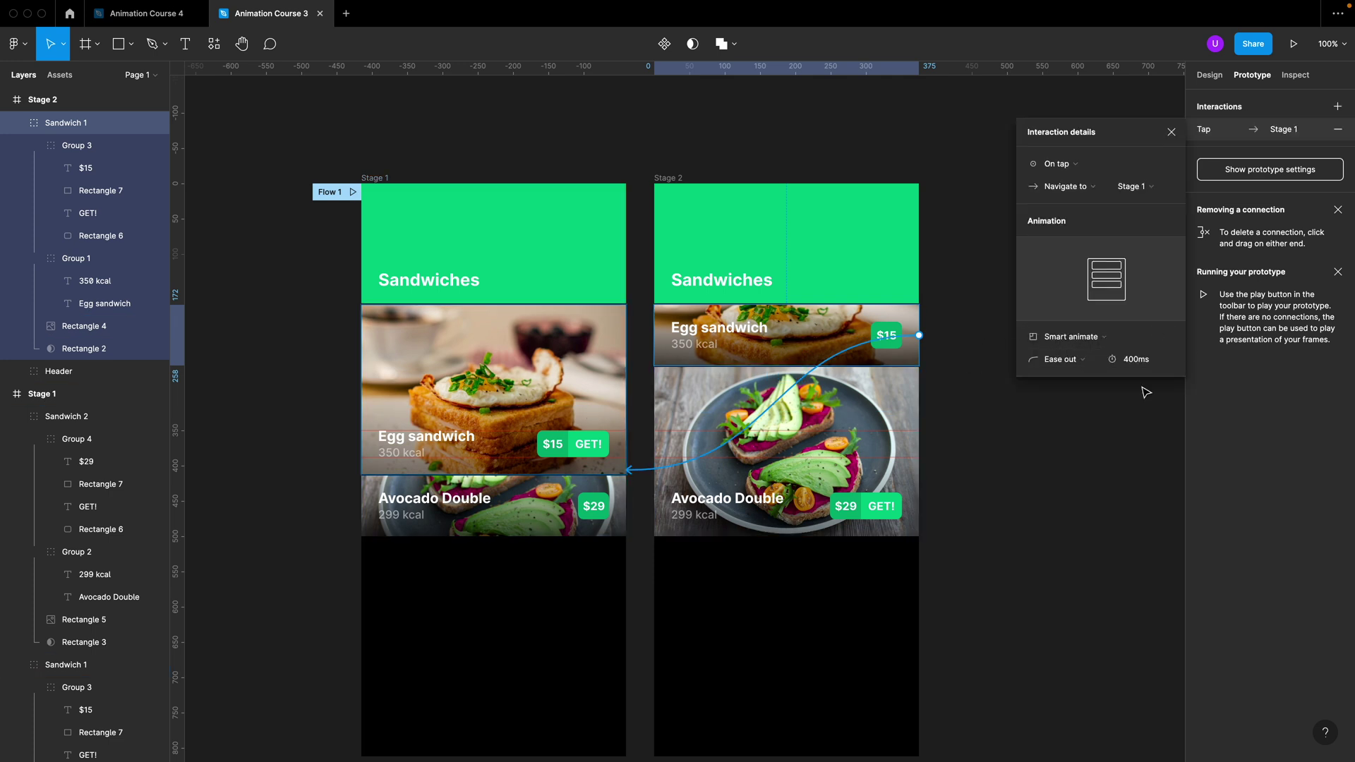
left_click(1046, 453)
Step: Preview the prototype from Stage 1 and test the expand and collapse animation by repeatedly tapping the Avocado Double and Egg sandwich cards
left_click(375, 179)
left_click(1294, 46)
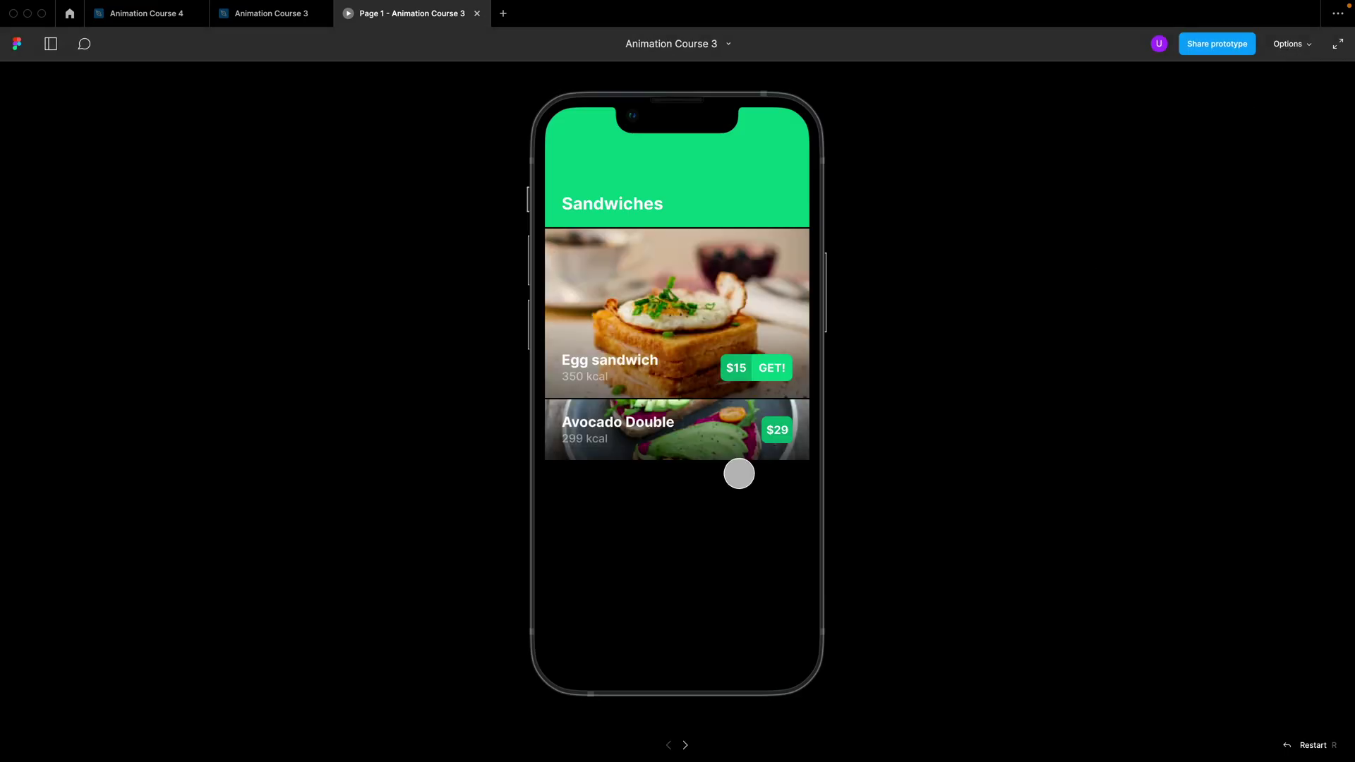
left_click(732, 439)
left_click(748, 267)
left_click(730, 443)
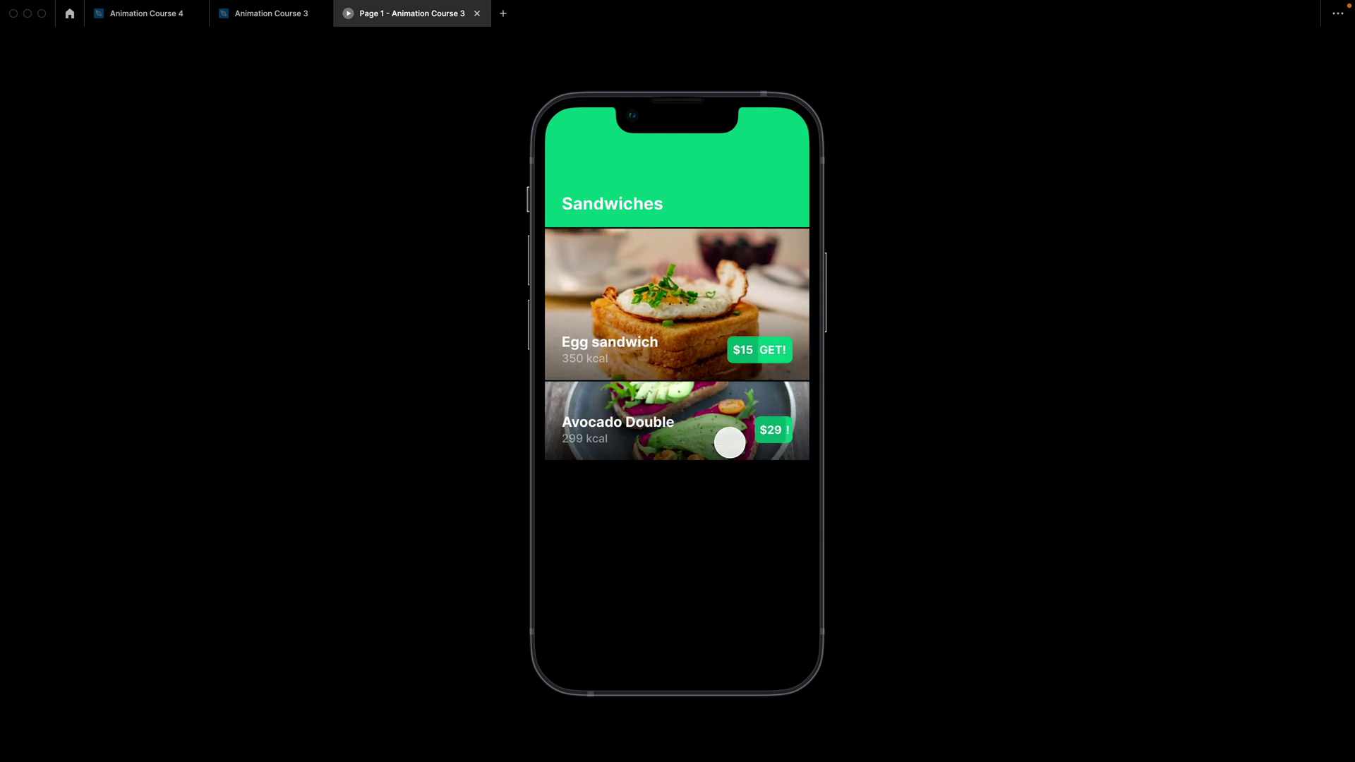
left_click(743, 258)
left_click(714, 426)
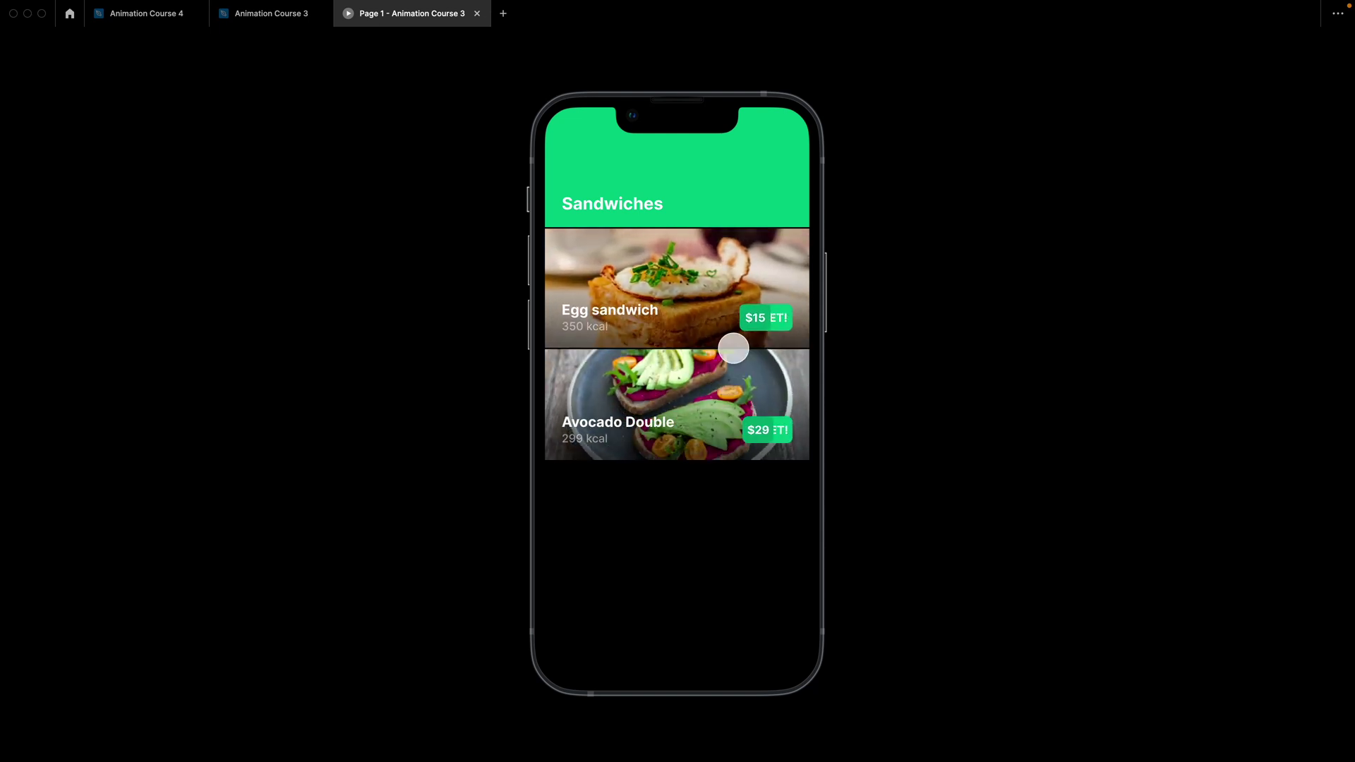
left_click(720, 246)
left_click(707, 443)
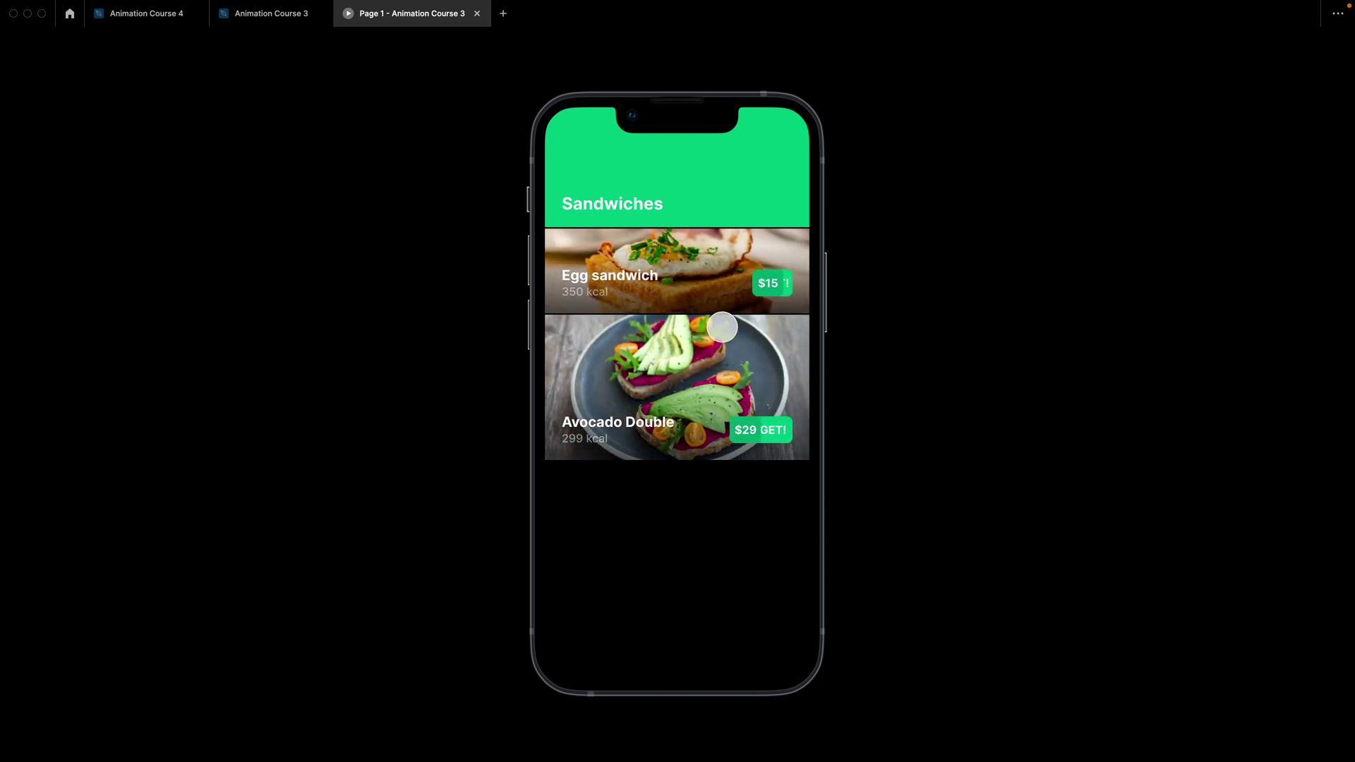
left_click(744, 405)
left_click_drag(732, 273, 698, 463)
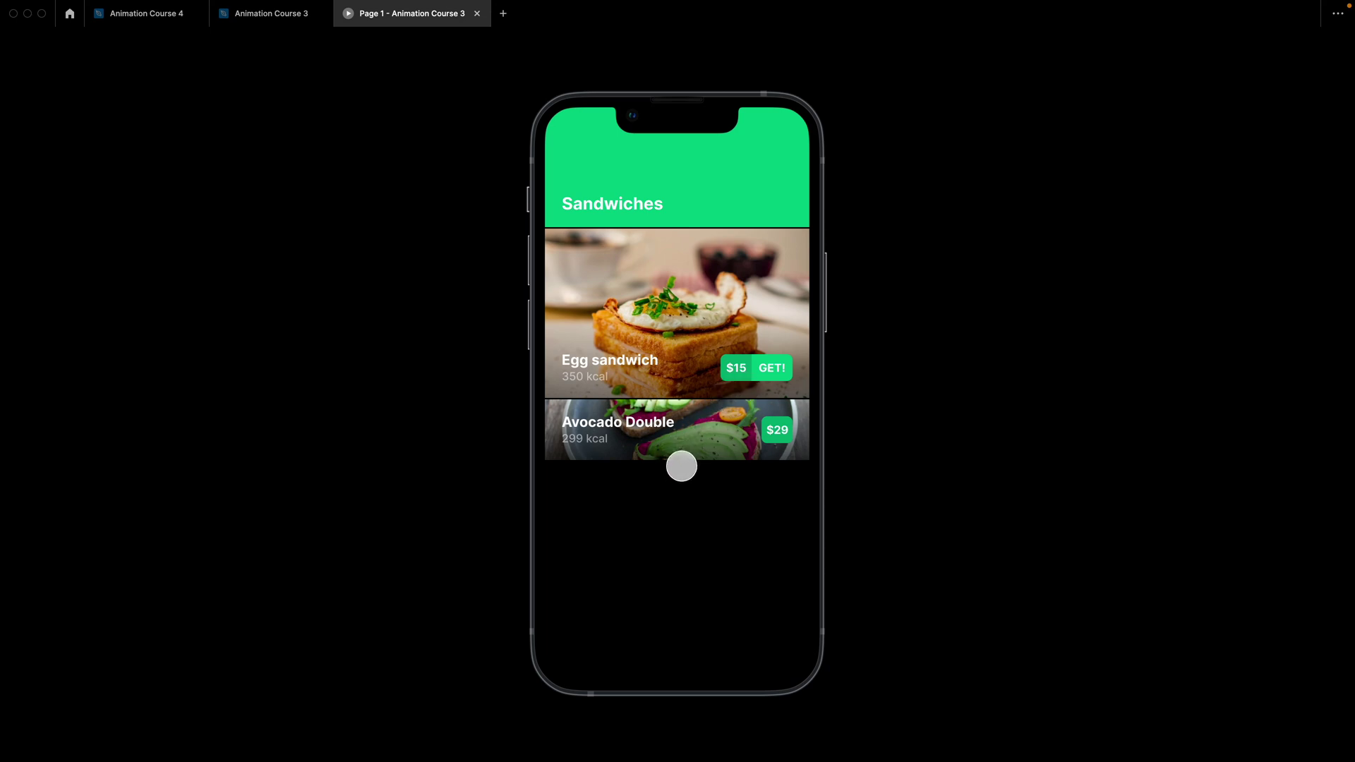
Step: Test the card transitions again by tapping the collapsed Avocado Double and Egg sandwich cards, and close the prototype preview
left_click_drag(718, 430, 707, 369)
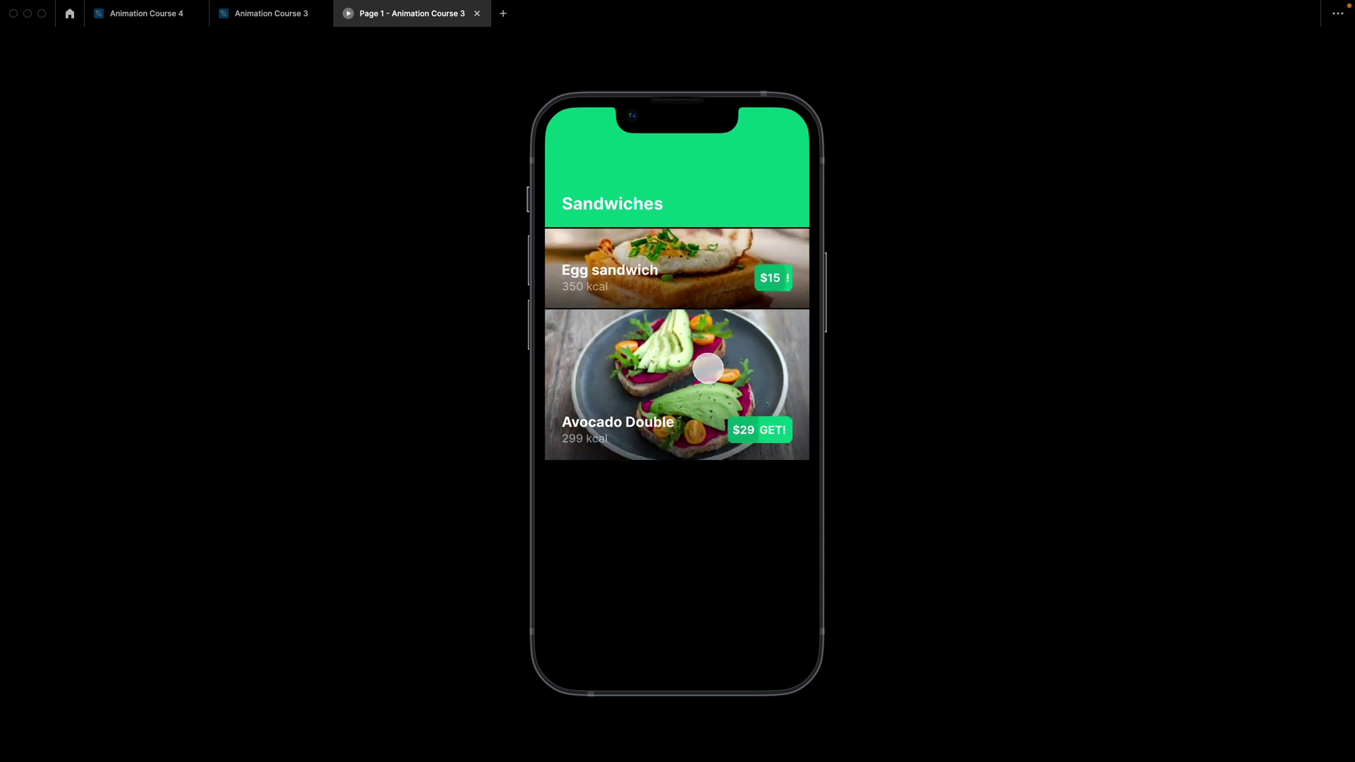
left_click(708, 262)
left_click_drag(713, 449, 718, 271)
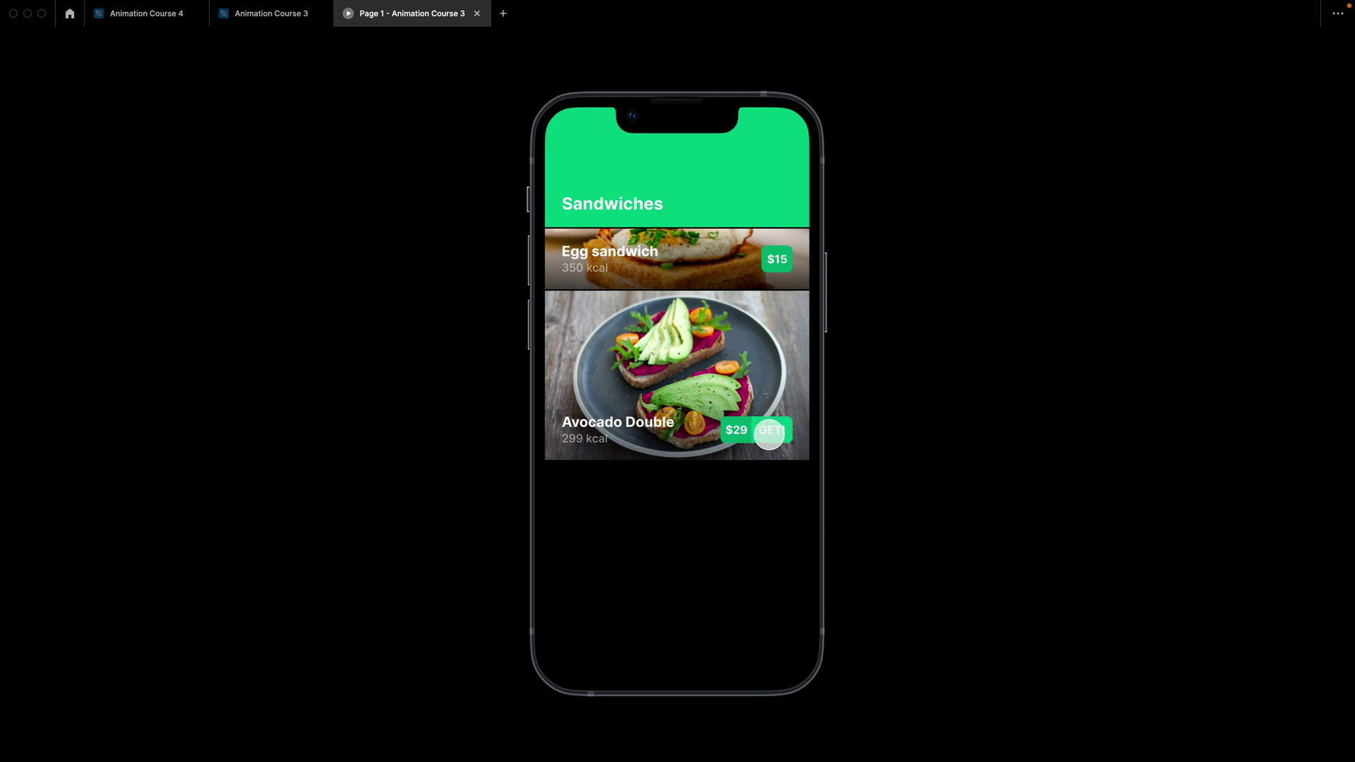
left_click(723, 260)
left_click(477, 14)
Step: Reduce the saturation of the image fill in Stage 1's collapsed Avocado Double card to about midway between neutral and minimum
left_click(552, 530)
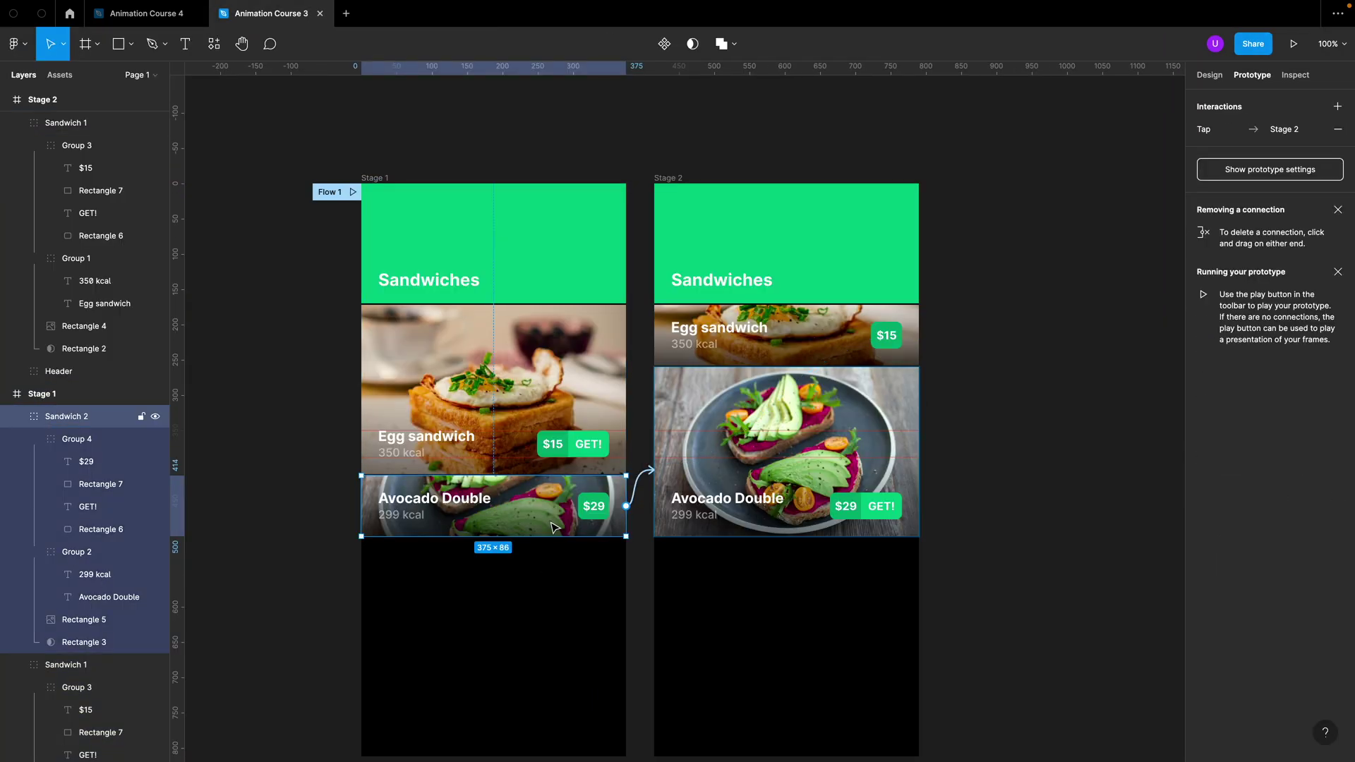
double_click(553, 528)
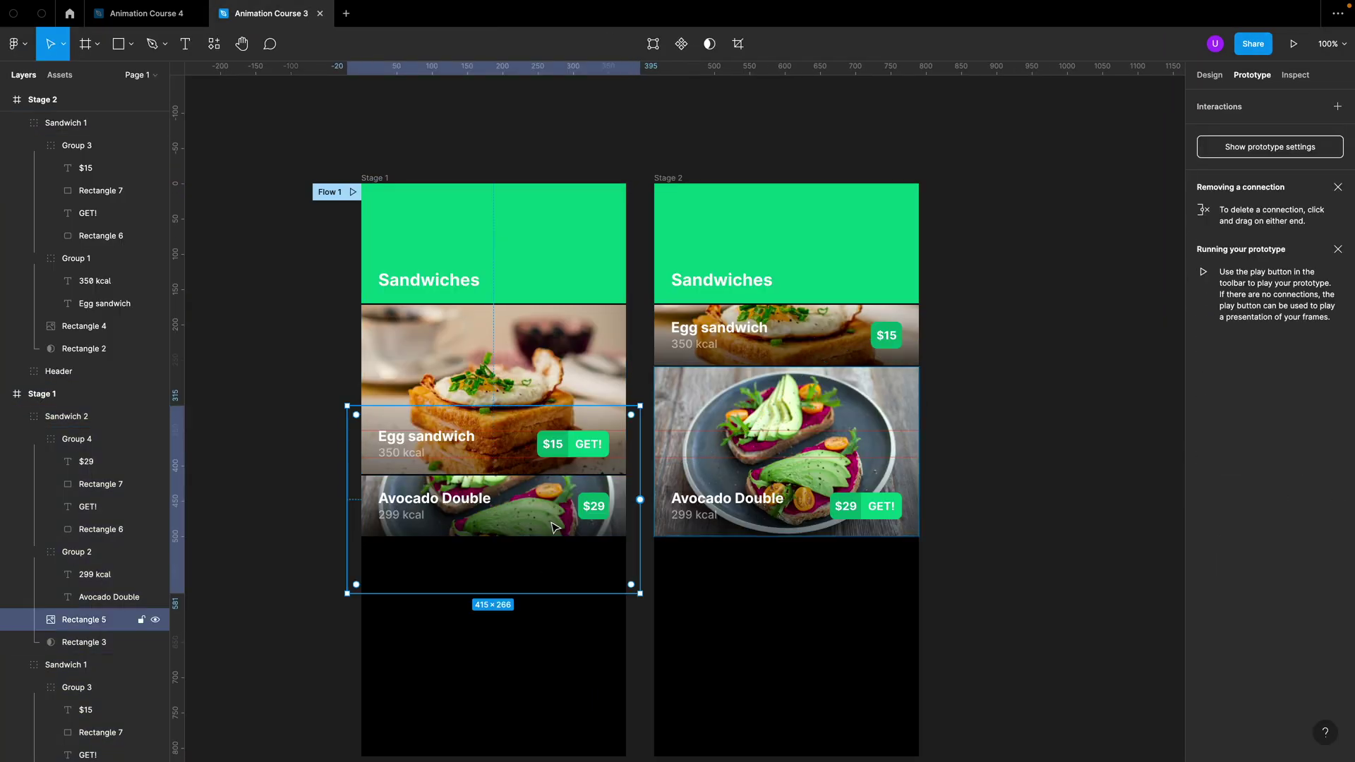
left_click(1223, 75)
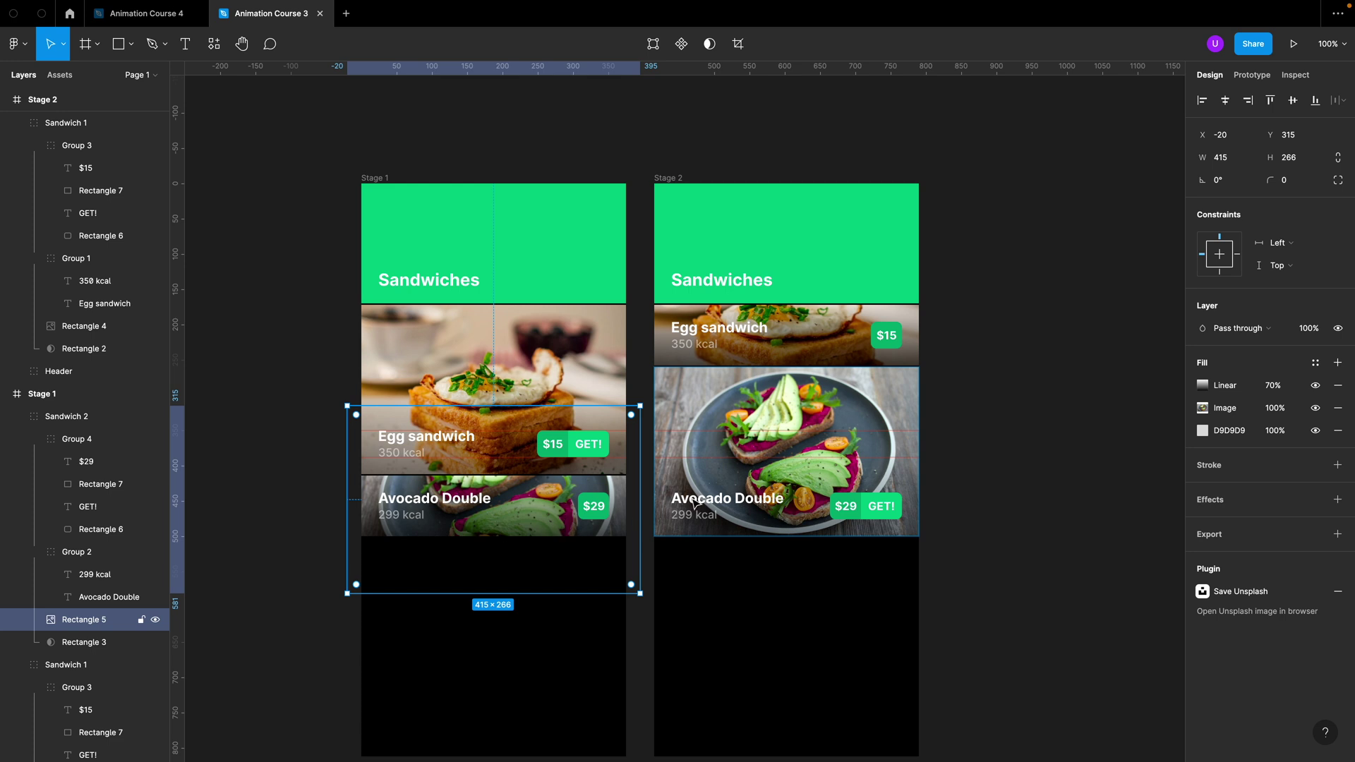
left_click(1204, 410)
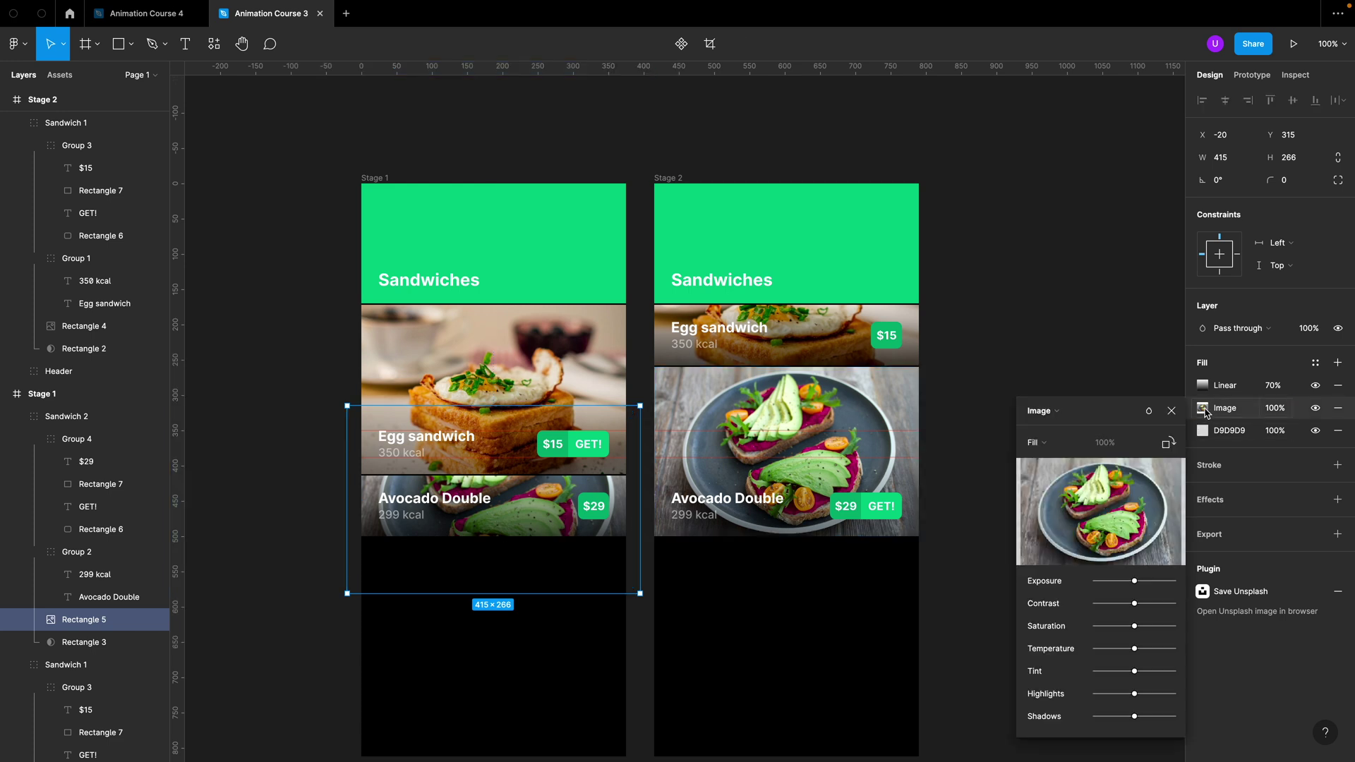
left_click_drag(1135, 630, 1111, 627)
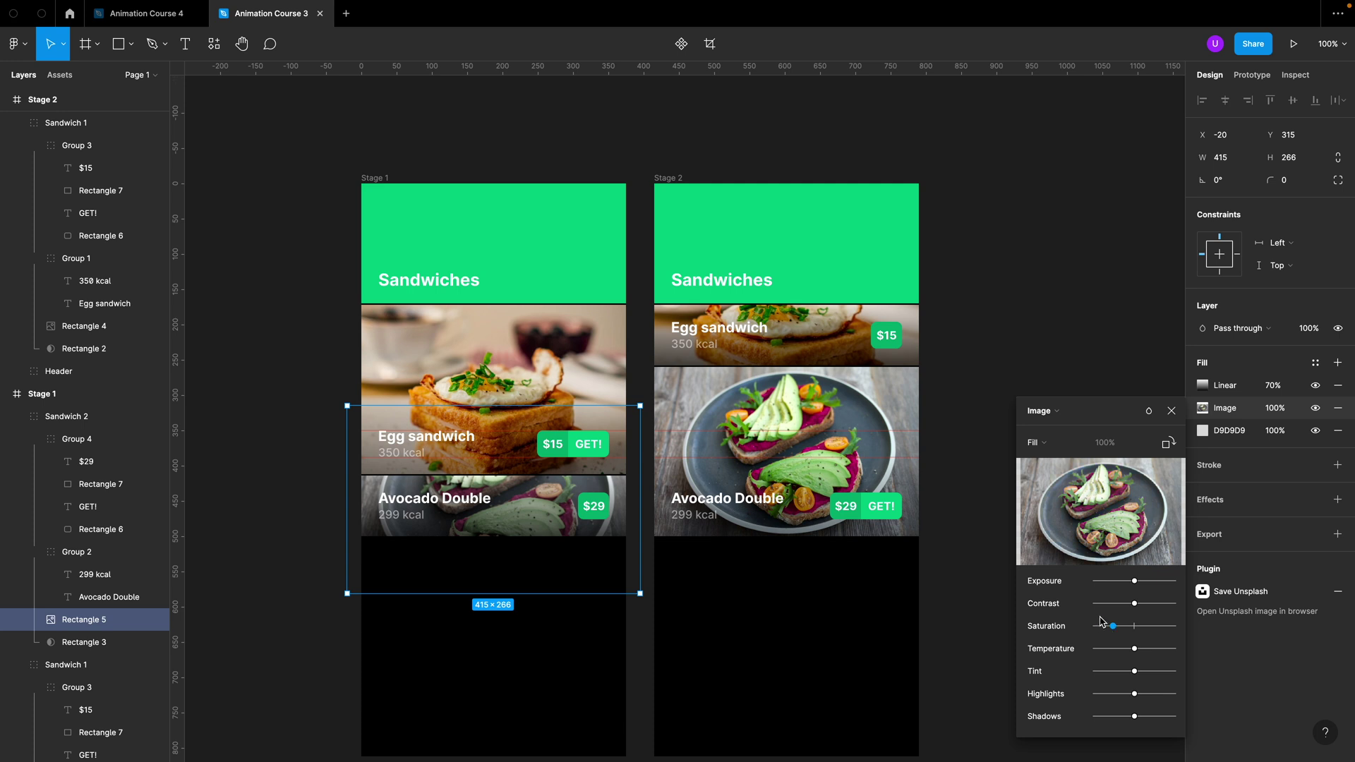
Step: Reduce the image fill's saturation in Stage 2's collapsed Egg sandwich card by a similar amount
left_click(804, 344)
left_click(813, 347)
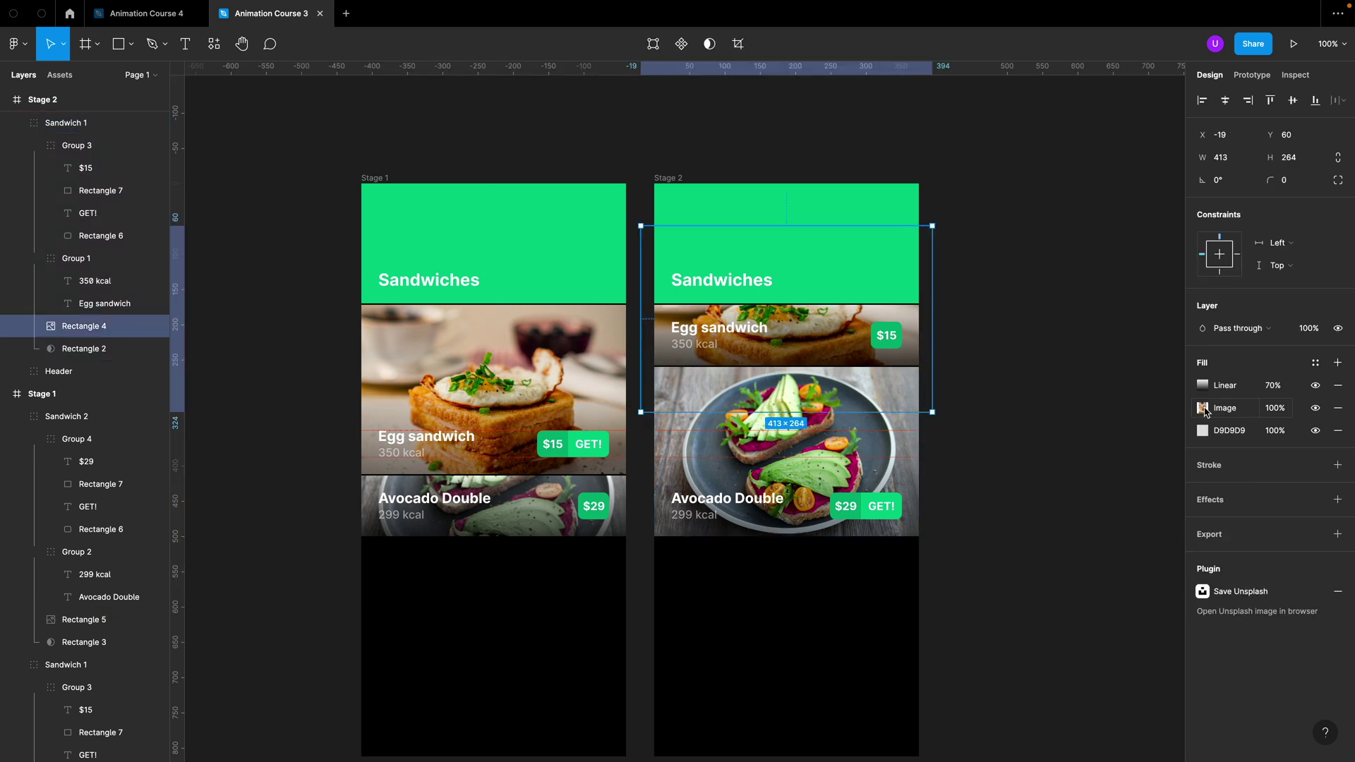
left_click(1203, 409)
left_click_drag(1134, 626, 1117, 628)
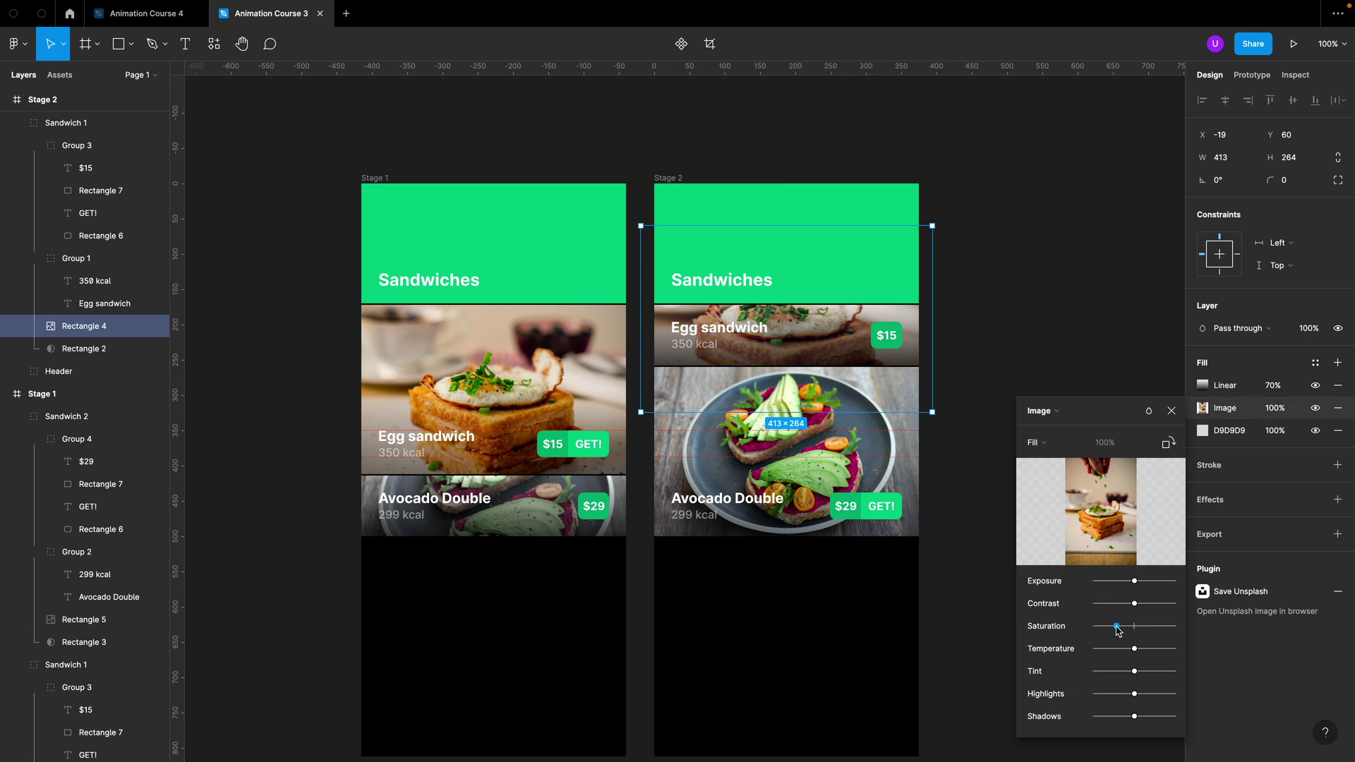
left_click(1057, 318)
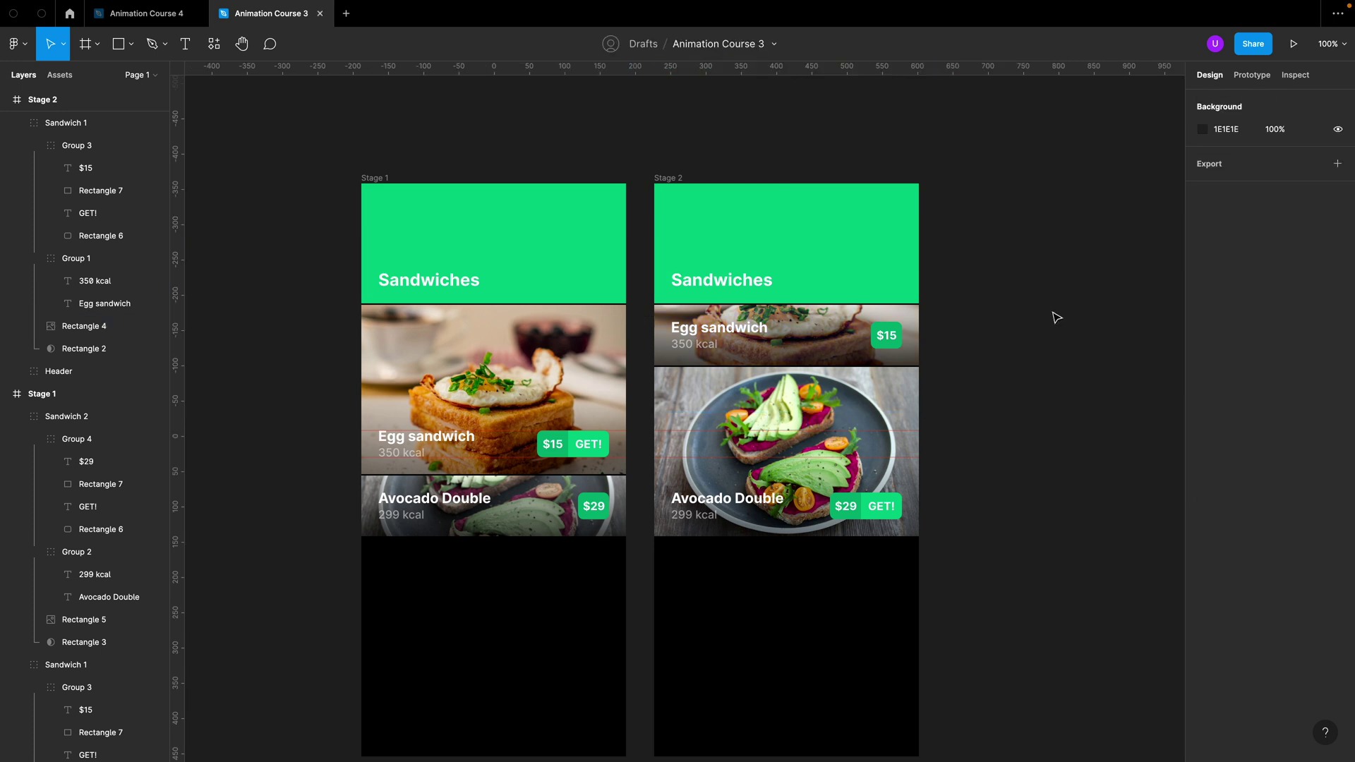
Step: Shrink Stage 1's collapsed Avocado Double image to 375 × 240 around its centre, and Stage 2's collapsed Egg sandwich image to the frame's width
left_click(568, 526)
double_click(542, 525)
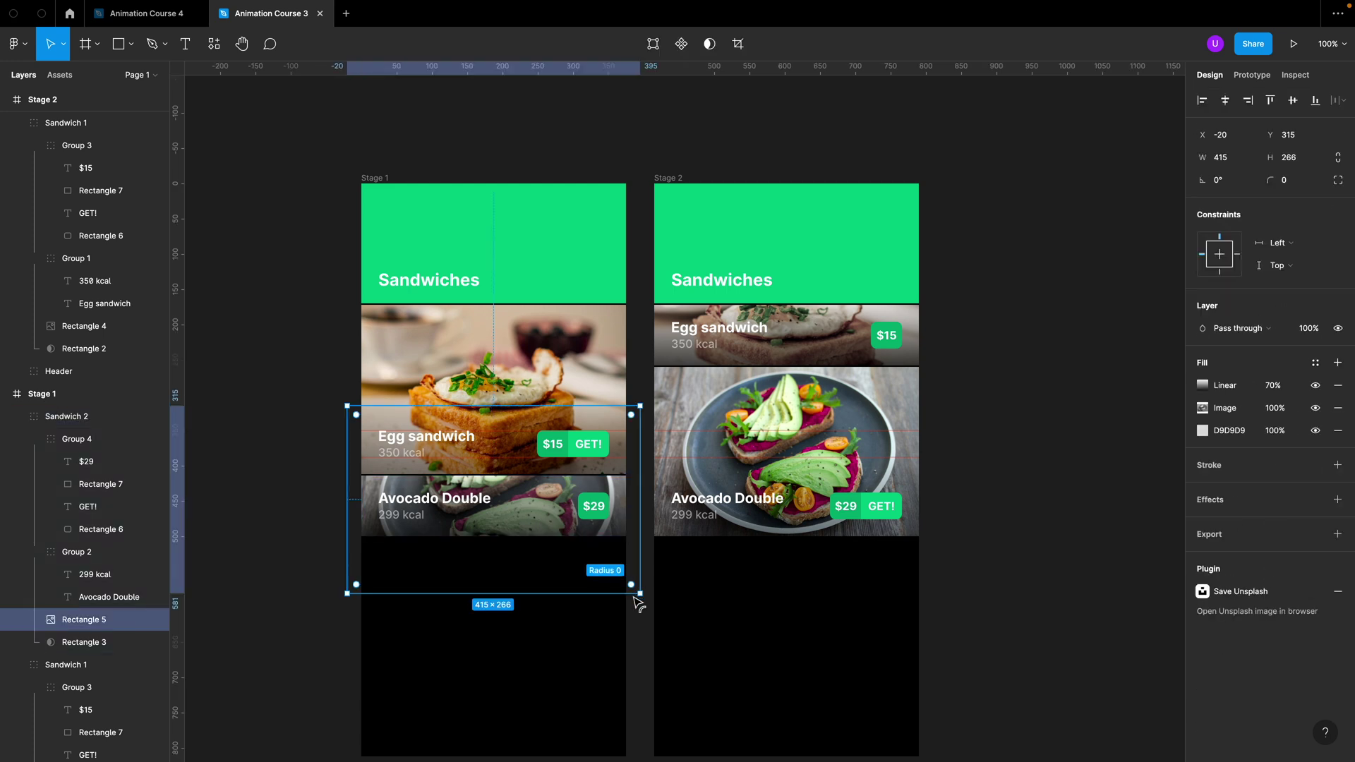
left_click_drag(638, 594, 628, 568)
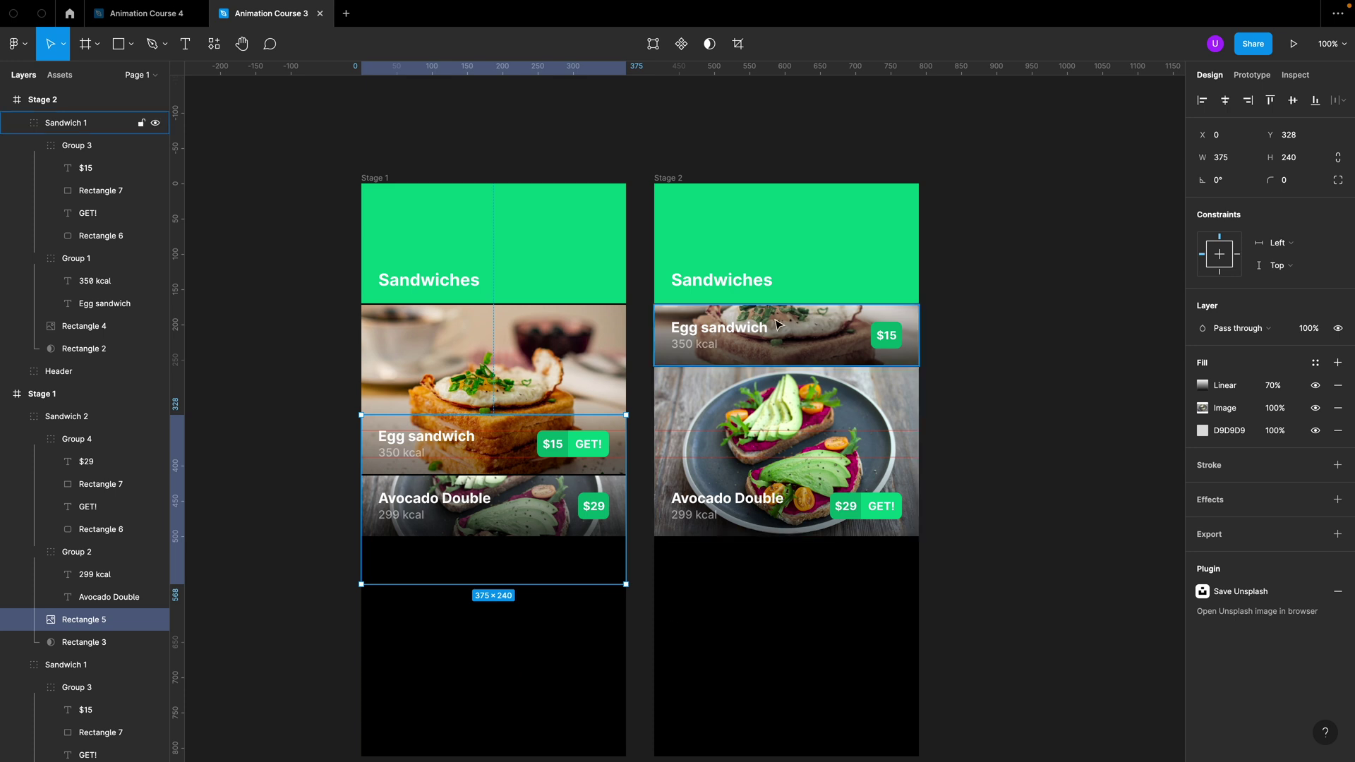
left_click(822, 345, "super")
left_click_drag(931, 412, 919, 403)
Step: Enlarge both expanded card images to 435 × 278, placing Stage 1's Egg sandwich image at Y 136 and shifting Stage 2's Avocado Double image up
left_click(549, 379, "super")
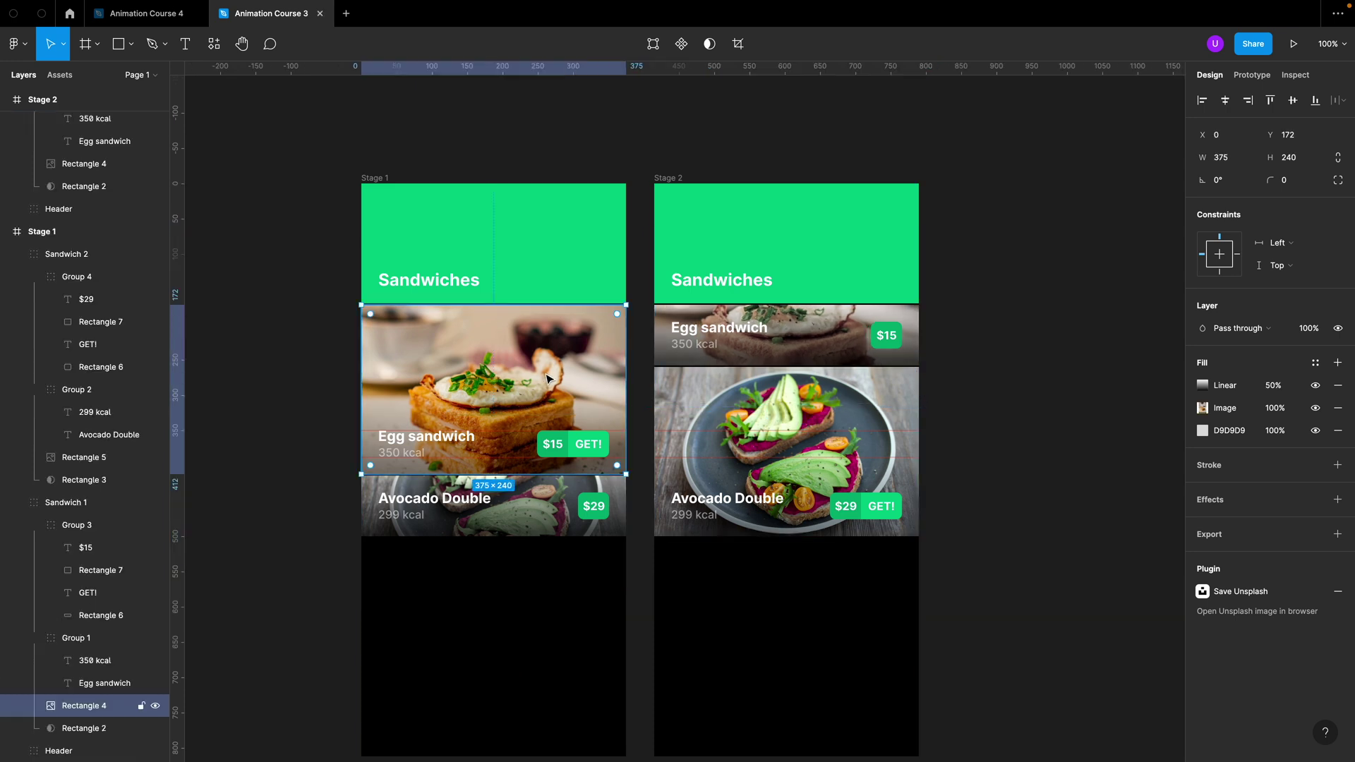
left_click_drag(612, 475, 633, 488)
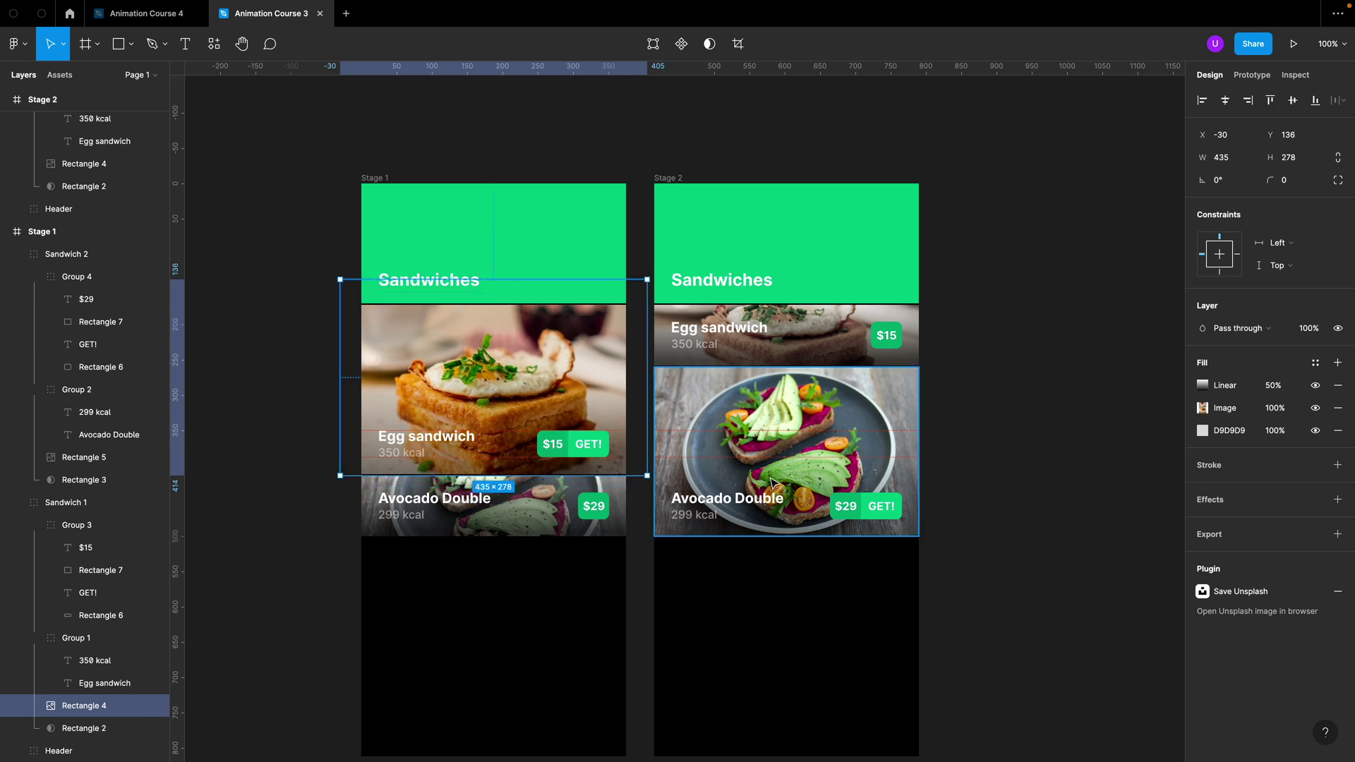
left_click(800, 478)
double_click(799, 479)
left_click_drag(920, 538, 940, 549)
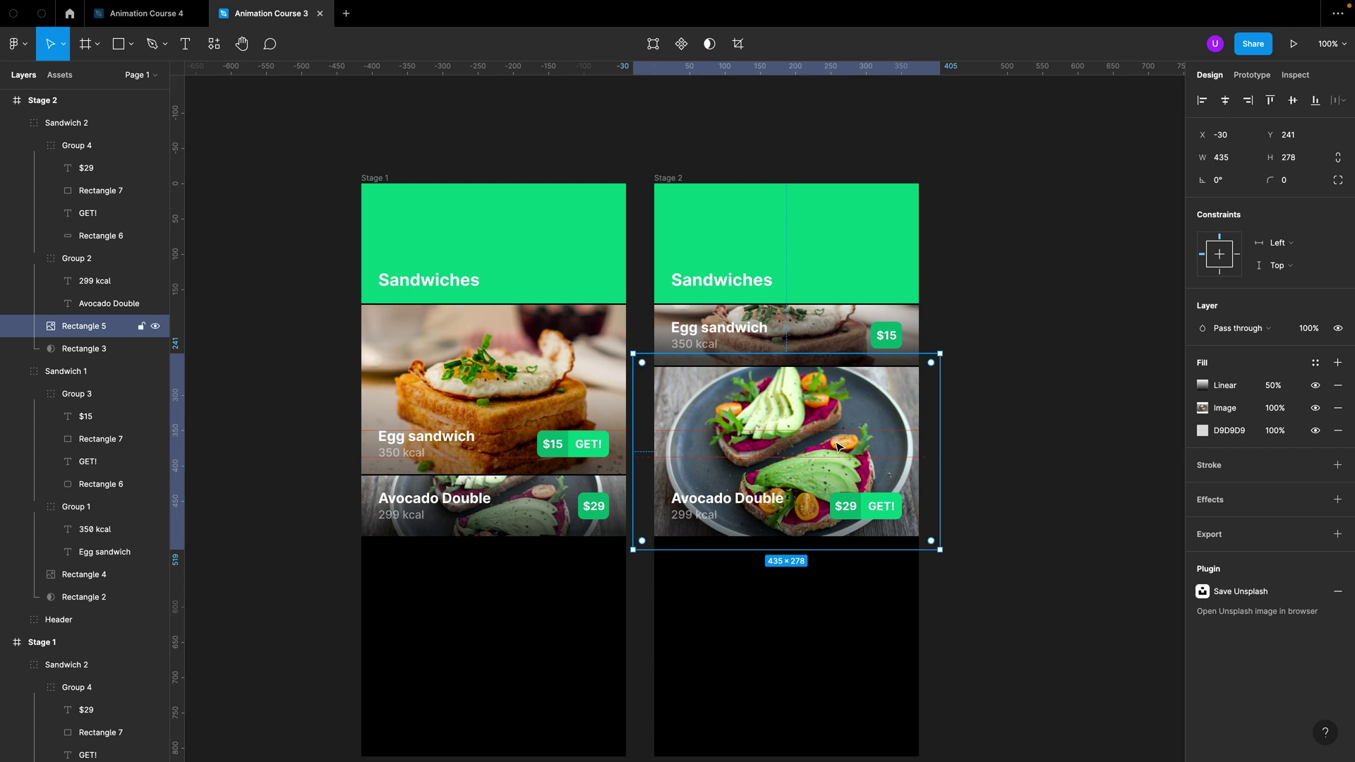
left_click_drag(831, 406, 831, 397)
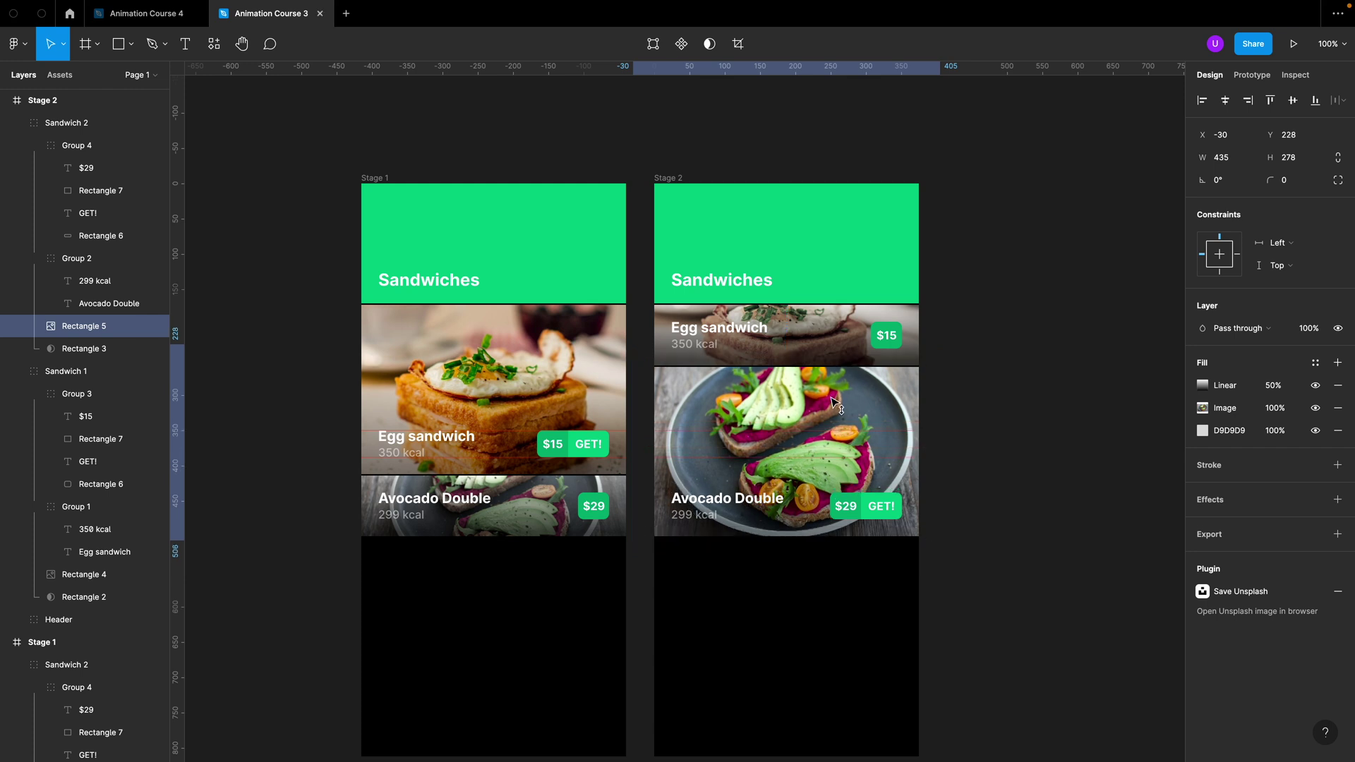
left_click(1019, 520)
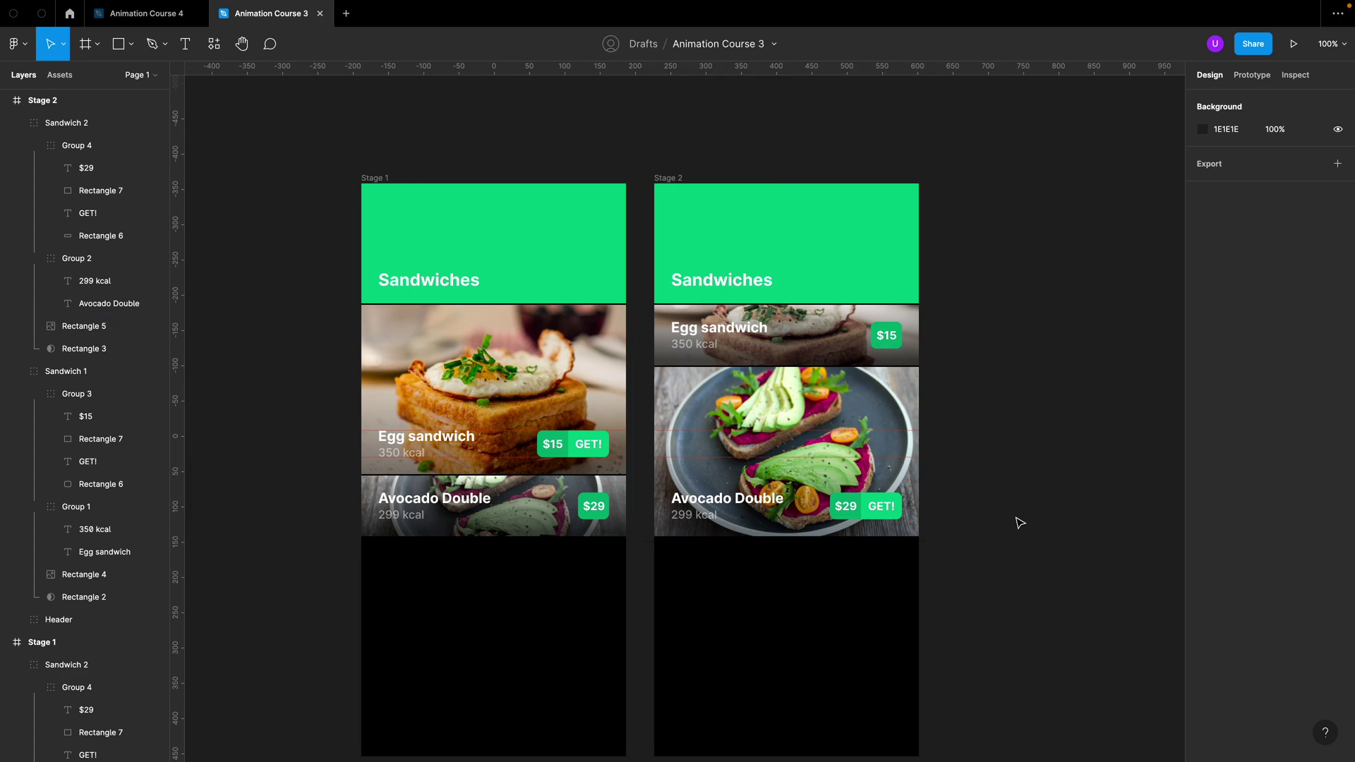
Step: Preview the prototype from Stage 1 and check the image zoom and saturation transitions by alternately tapping the collapsed Avocado Double and Egg sandwich cards
key("minus")
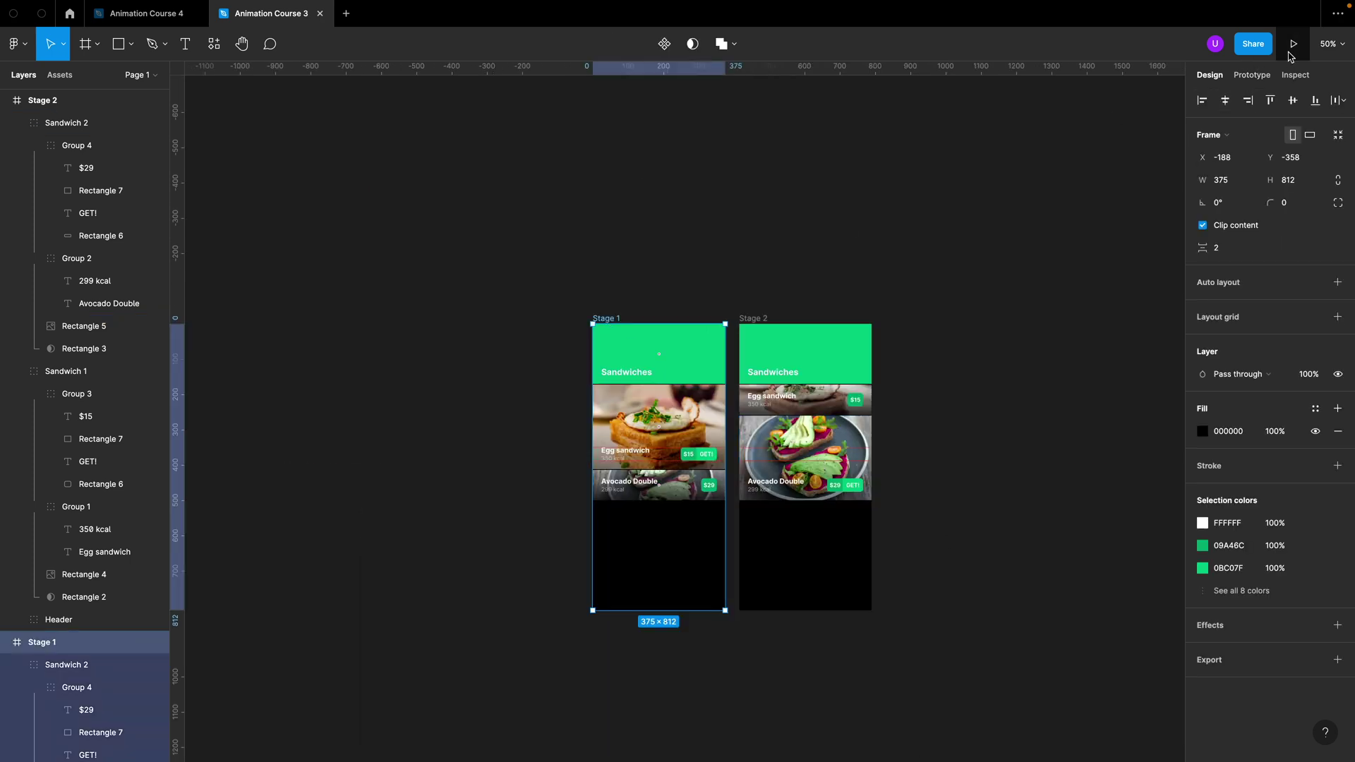
left_click(1292, 45)
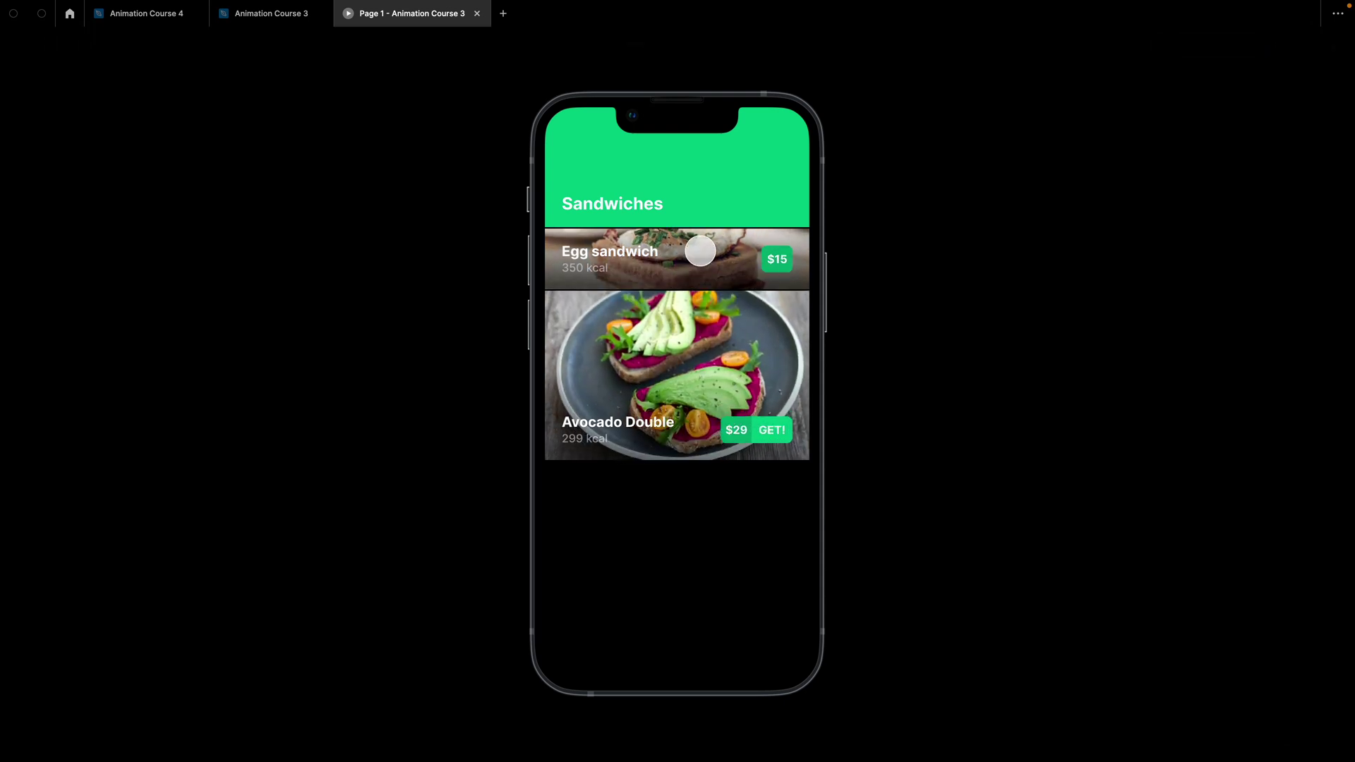
left_click(699, 243)
left_click(699, 421)
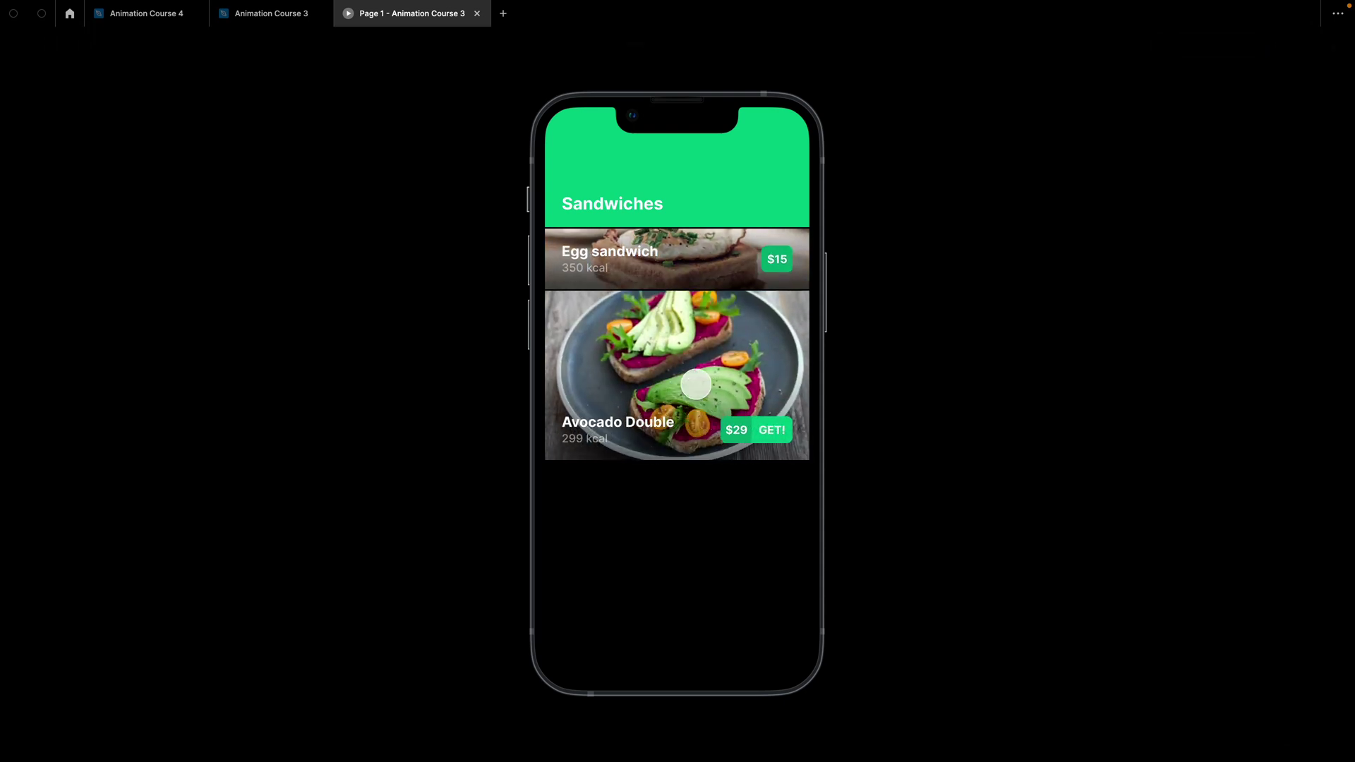
left_click(702, 252)
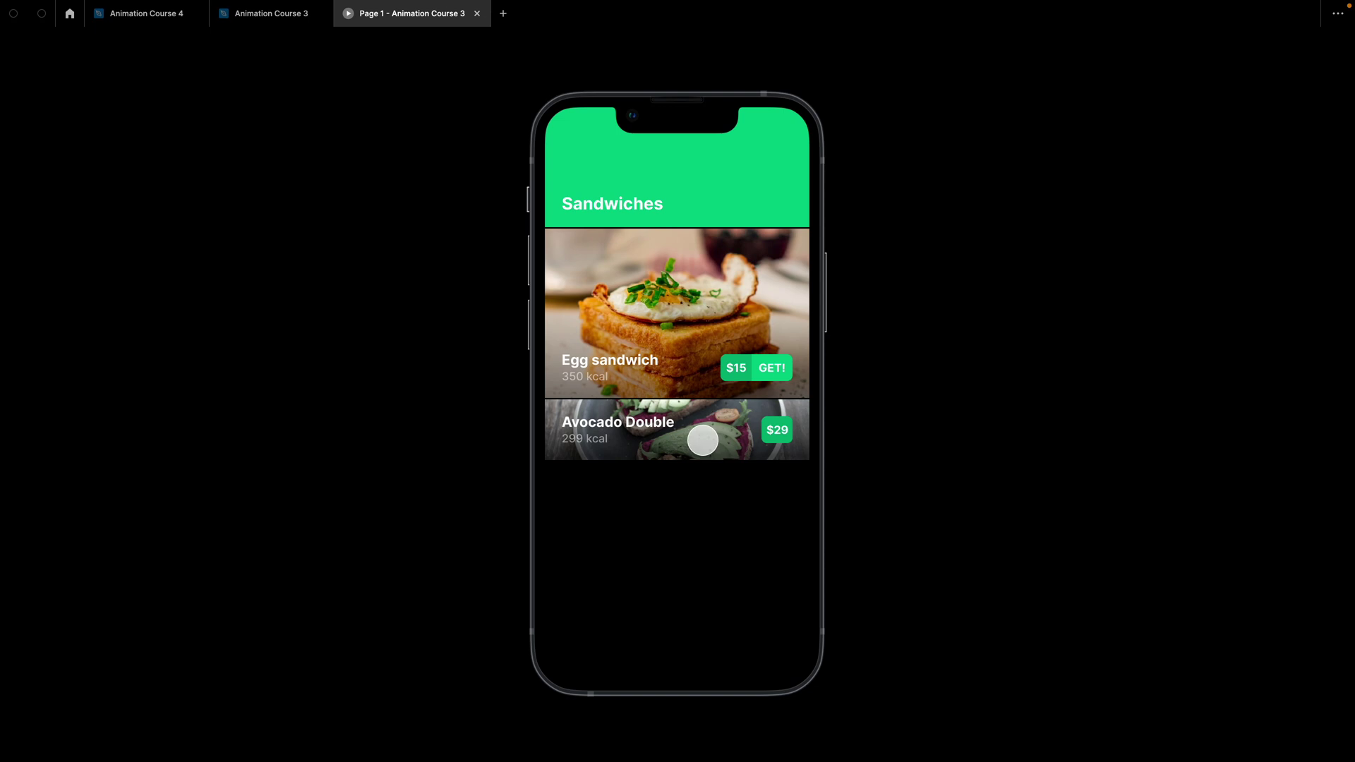
left_click(703, 427)
left_click(712, 272)
left_click(695, 437)
left_click(720, 254)
left_click(723, 429)
left_click(710, 271)
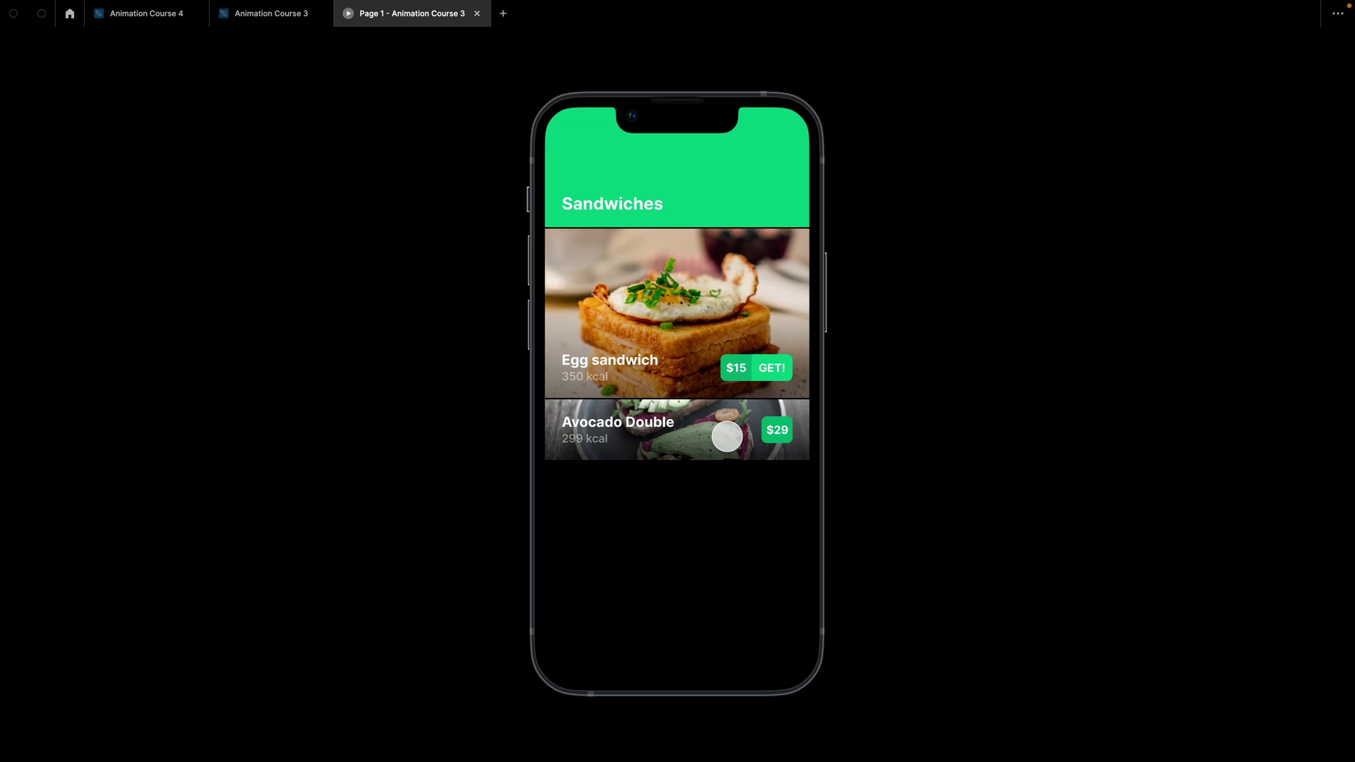
left_click(727, 433)
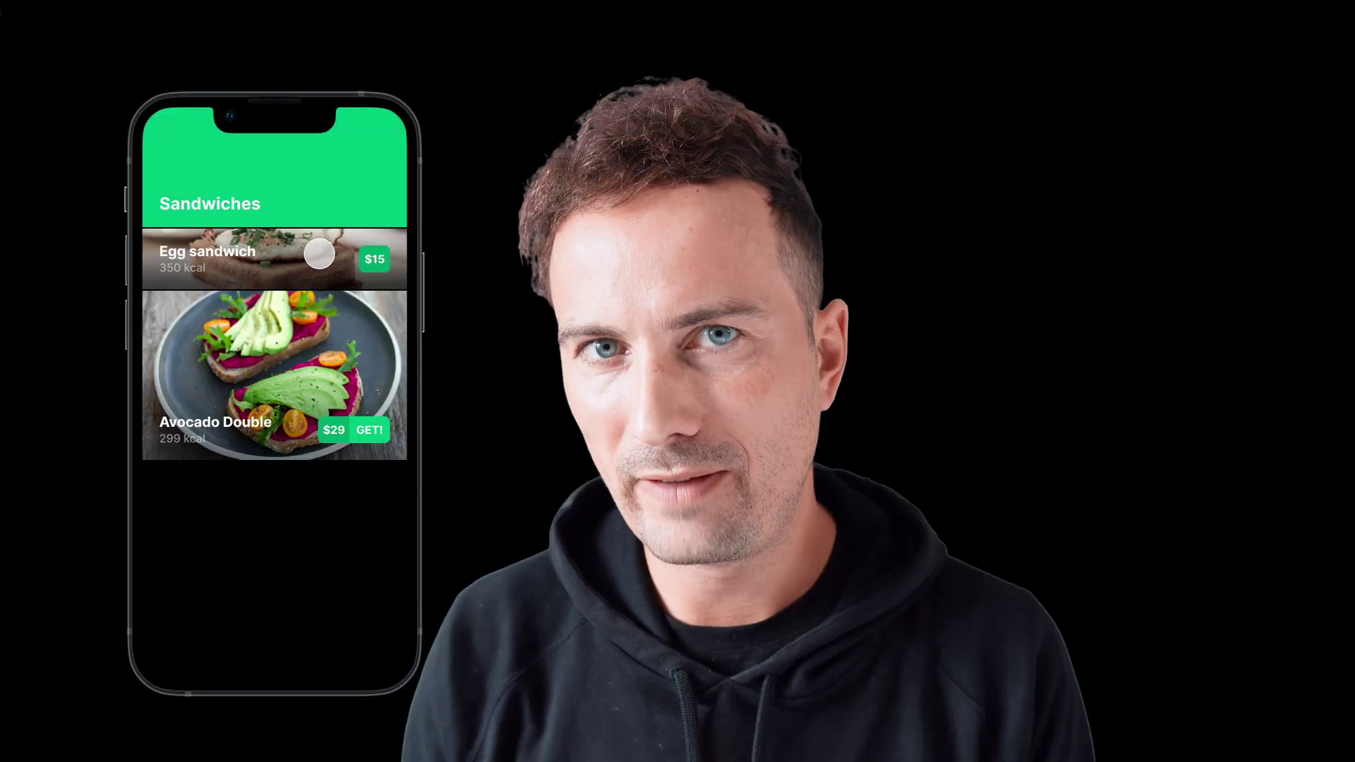
left_click(319, 254)
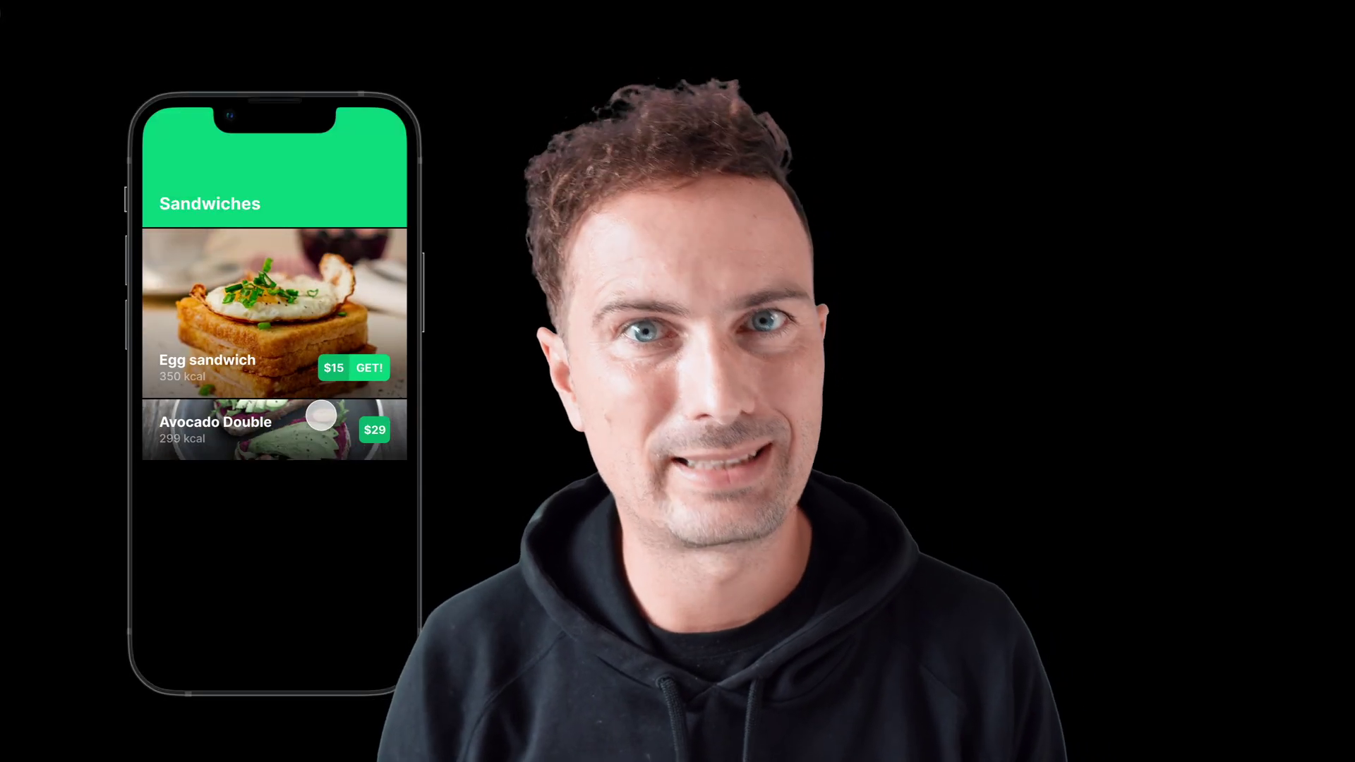